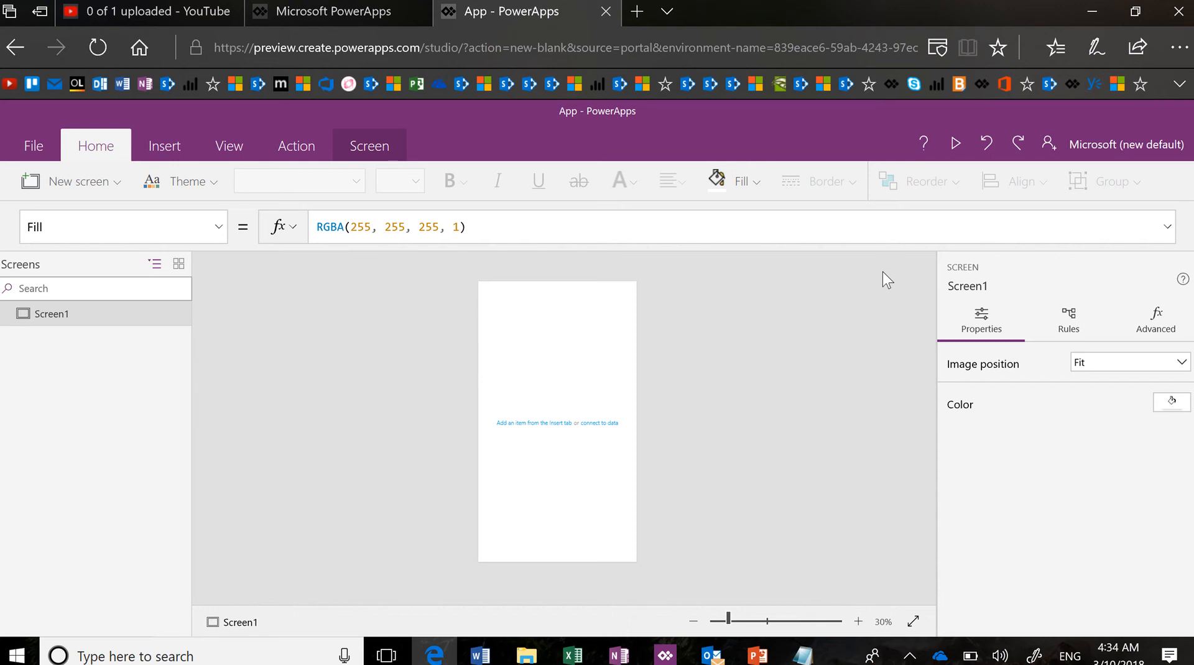
Raise the canvas zoom from 30% to 48% to enlarge the blank Screen1
click(744, 621)
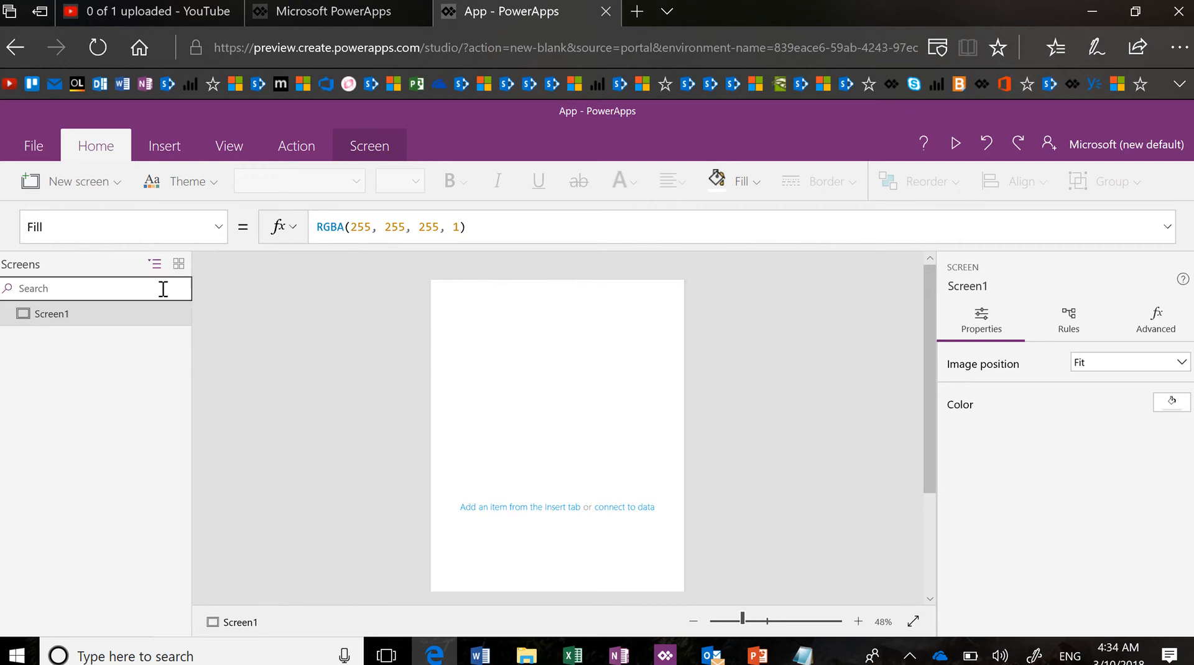
Insert a Scrollable screen layout and rename the new Screen2 to ScreenSimple
click(114, 182)
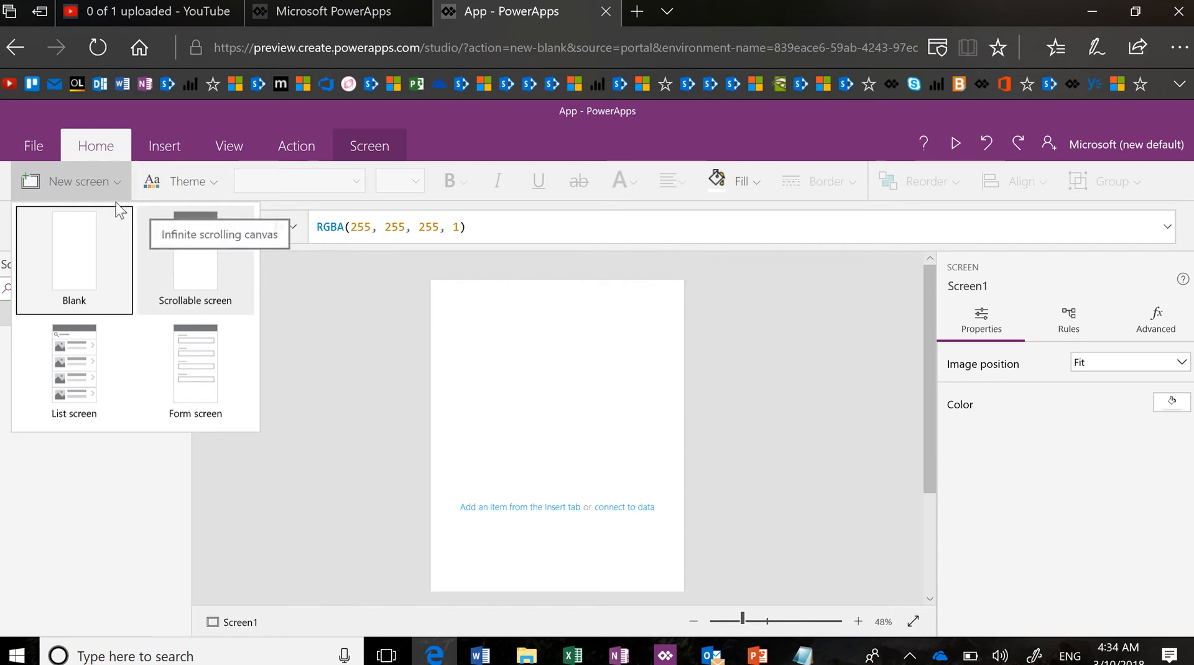
click(205, 285)
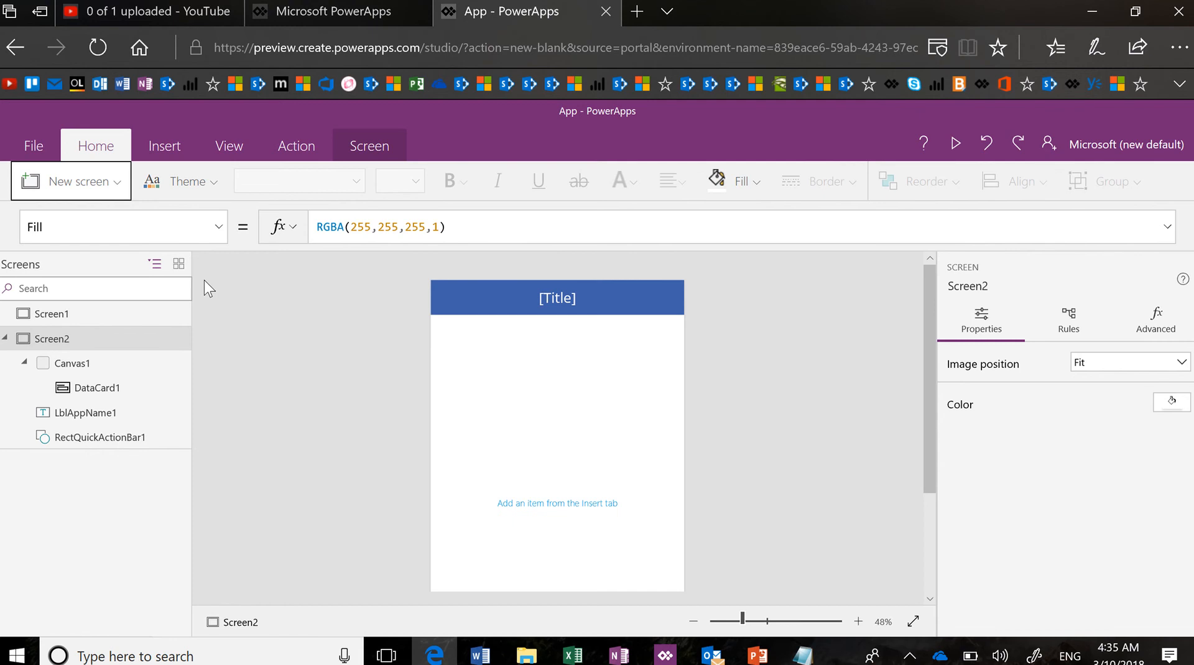
click(179, 339)
click(212, 446)
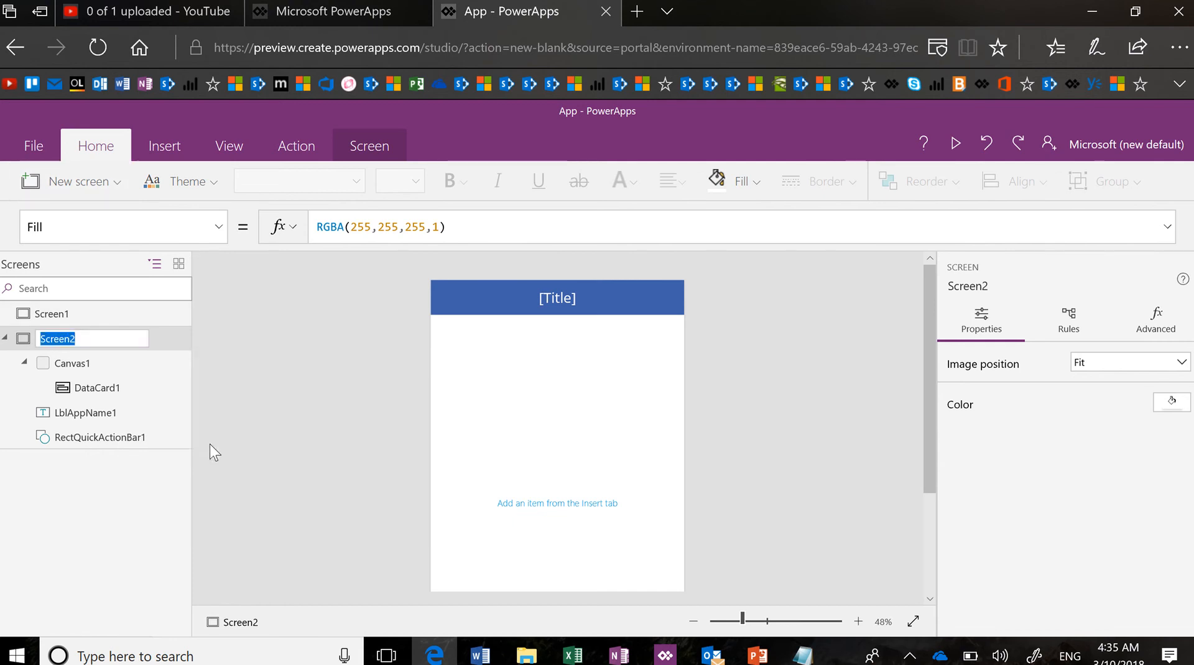
text(Screen)
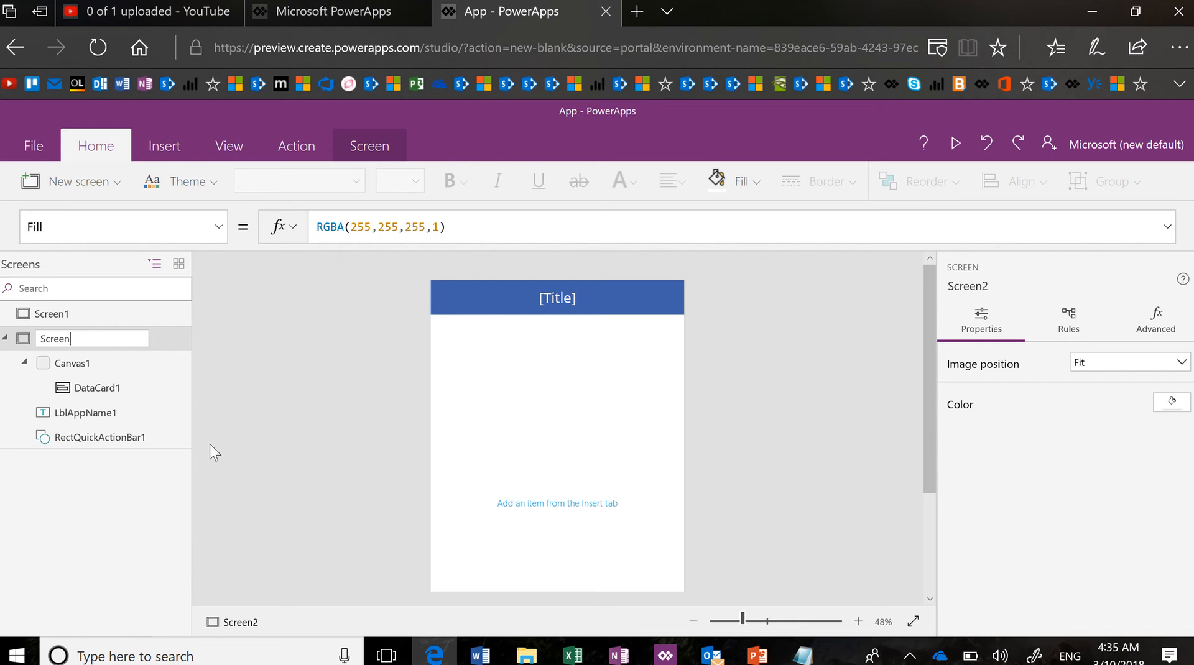
text(Simple)
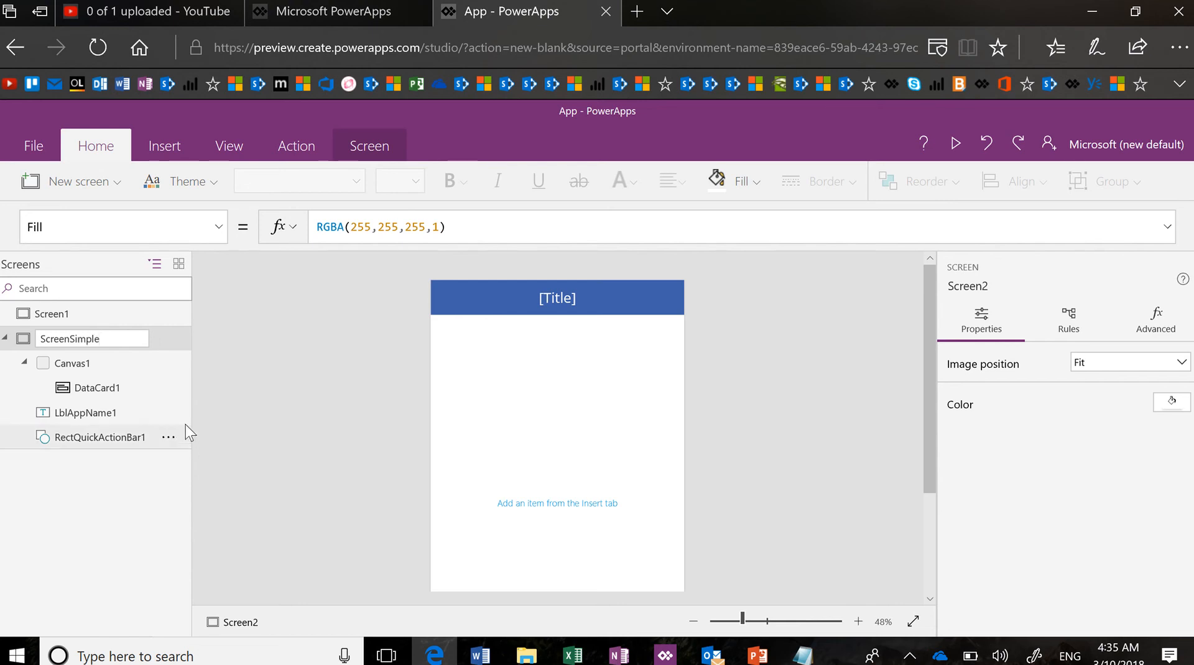
key(Return)
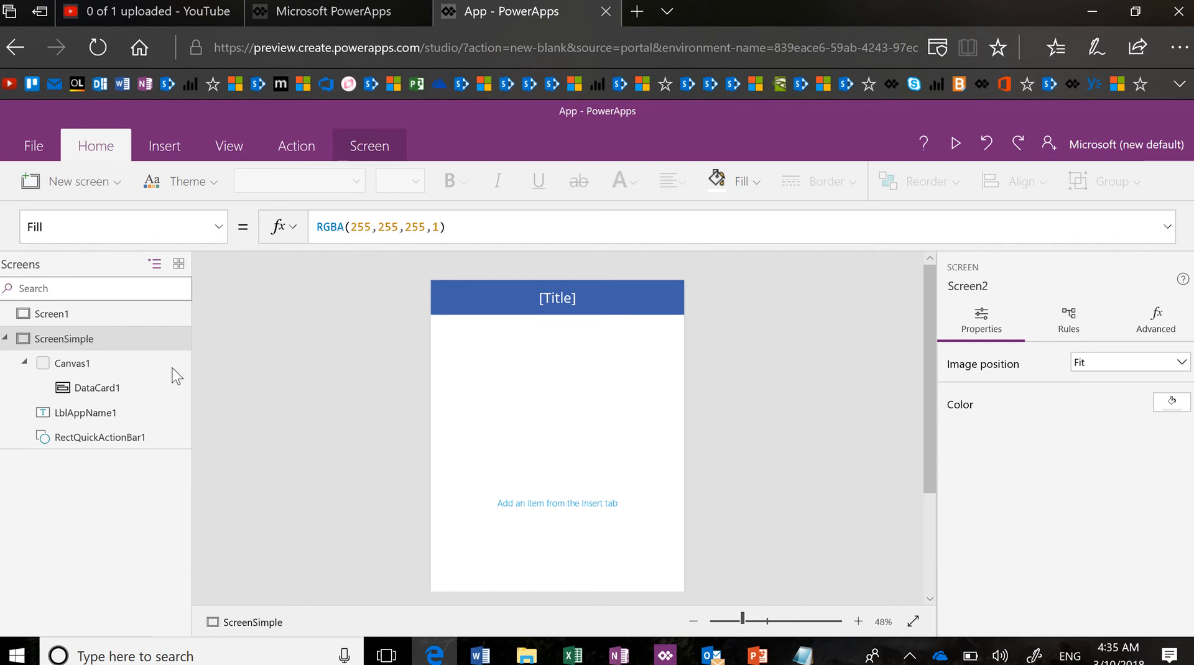
Delete Canvas1 from ScreenSimple and apply the Light theme to the app
click(168, 363)
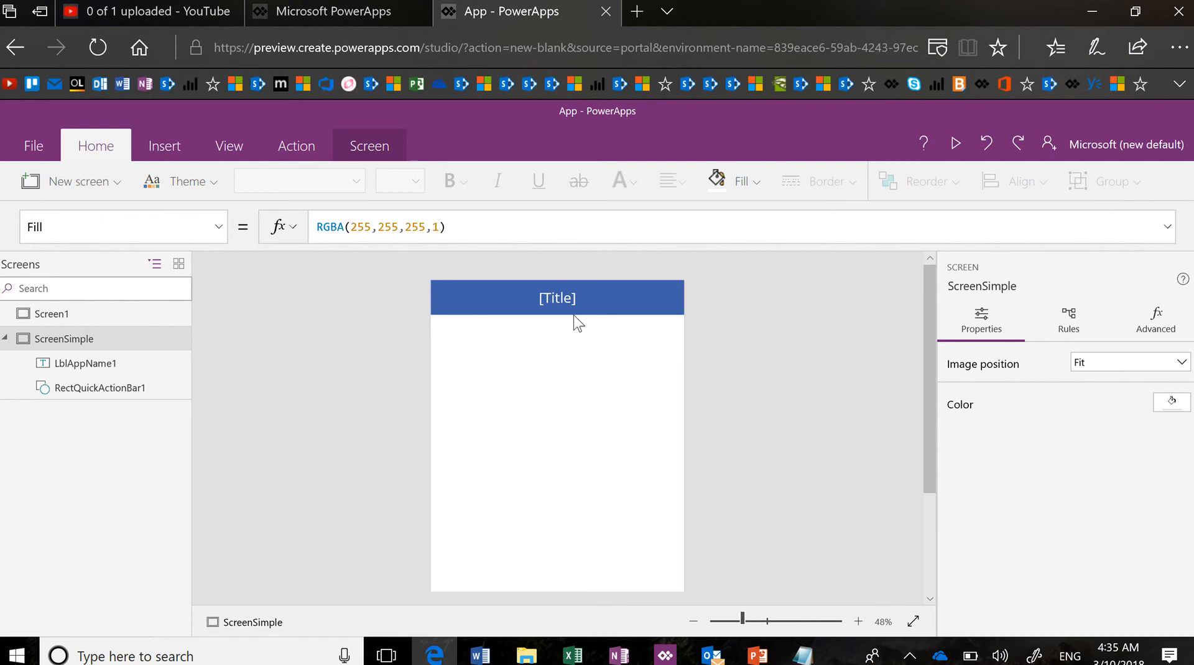
click(108, 369)
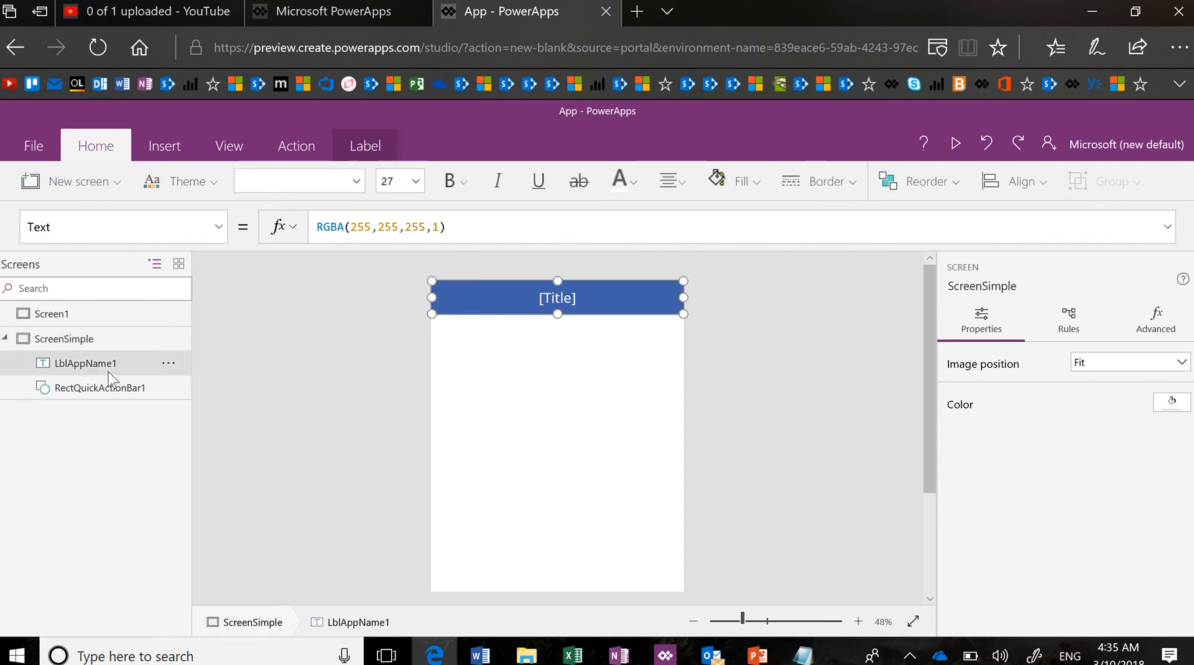
click(109, 394)
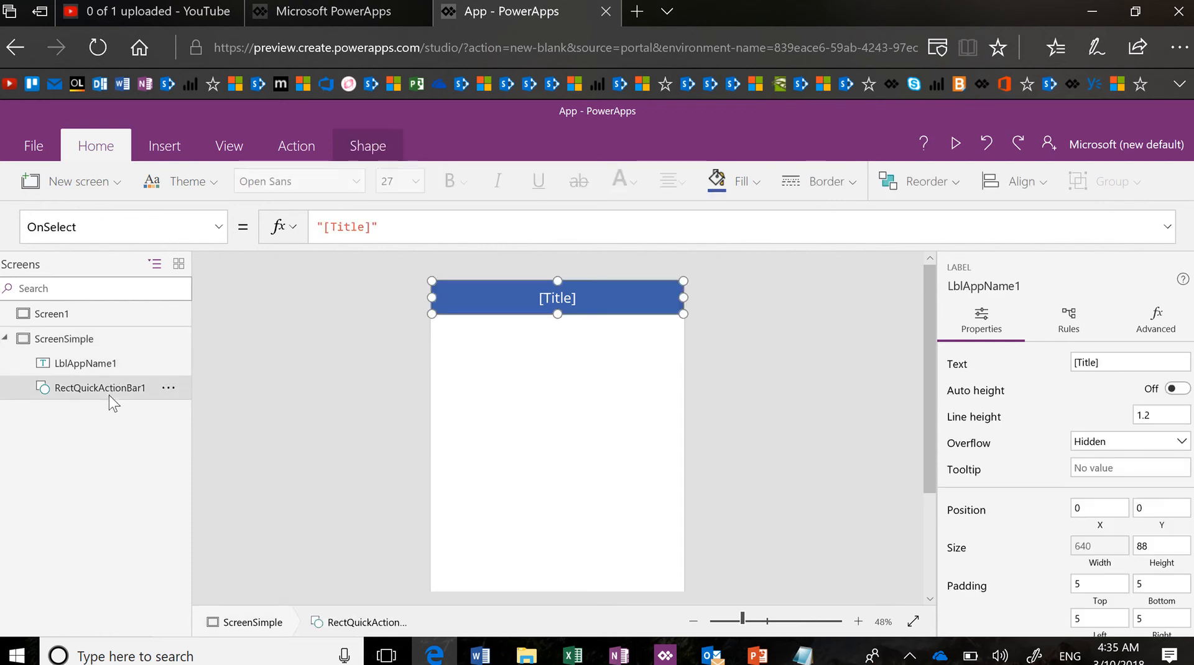
click(203, 191)
click(240, 269)
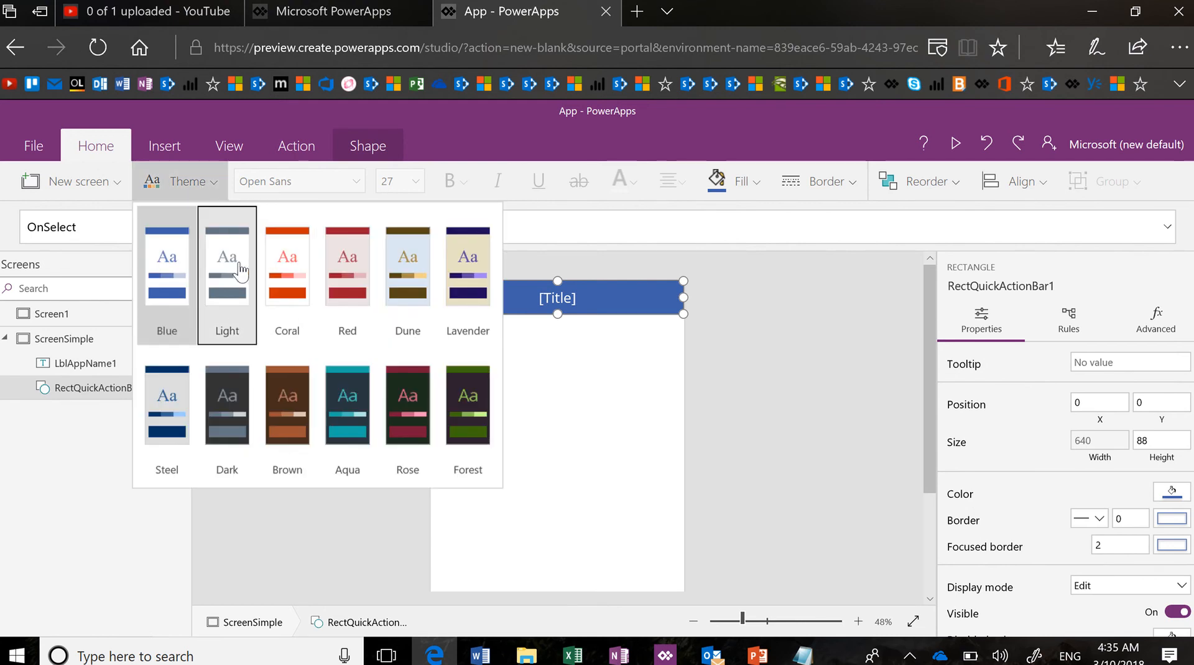
click(327, 536)
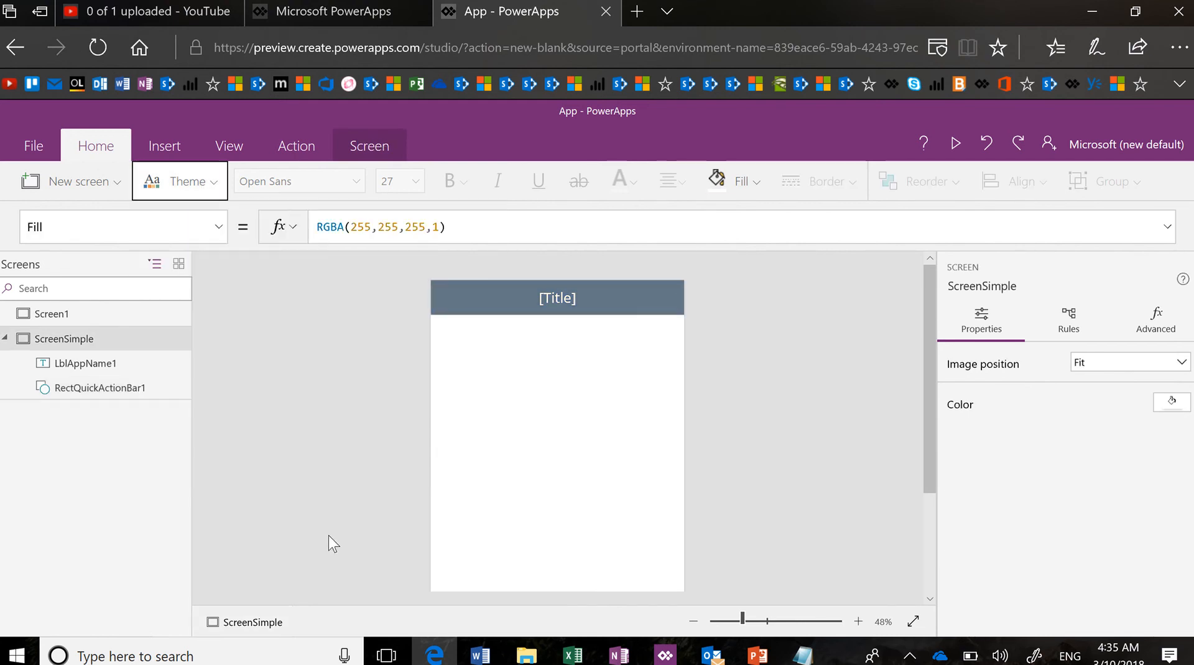
Change the header's [Title] label text to 'Simple Collection'
click(547, 296)
click(548, 299)
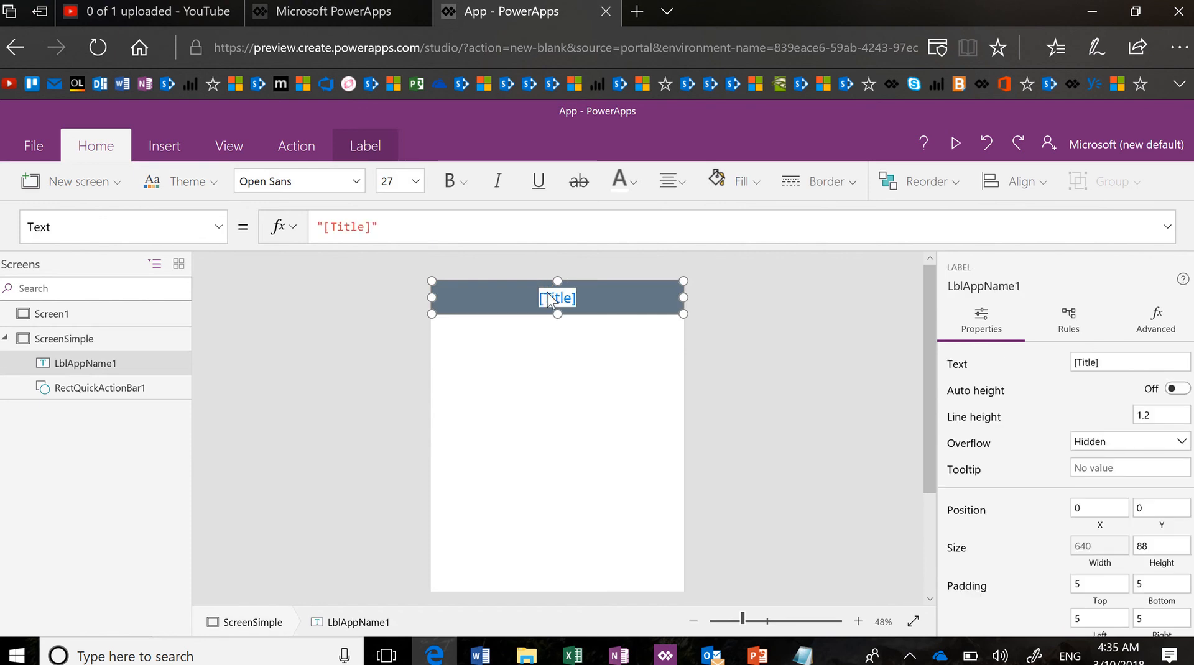
text(Sim)
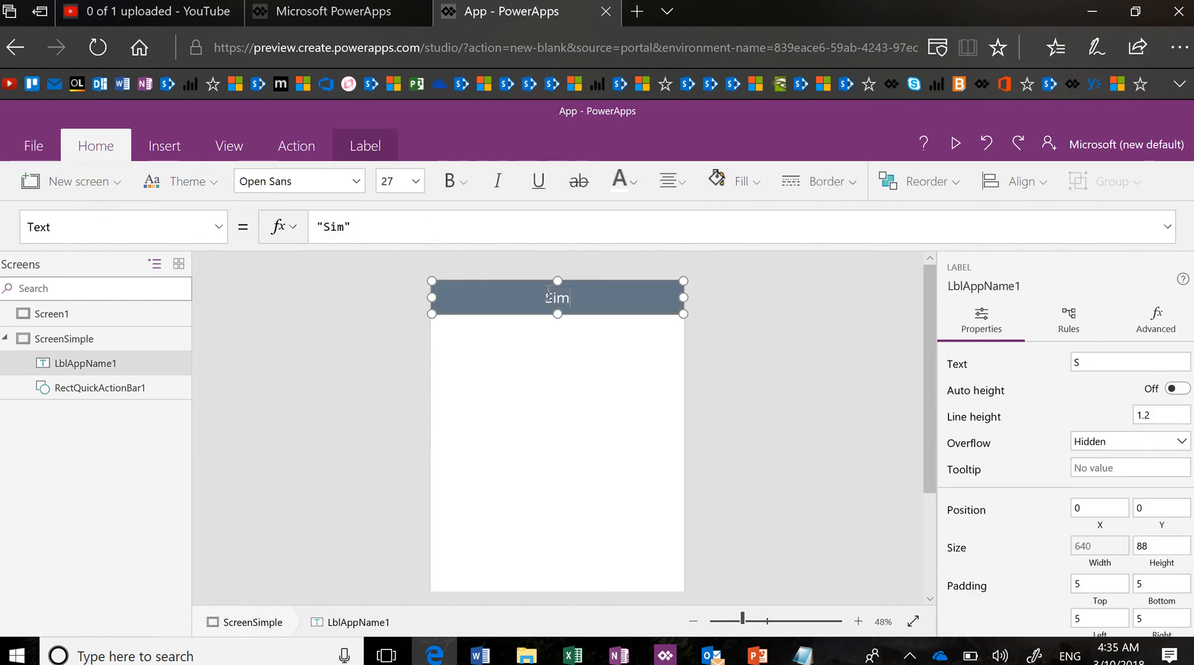
text(ple Collection)
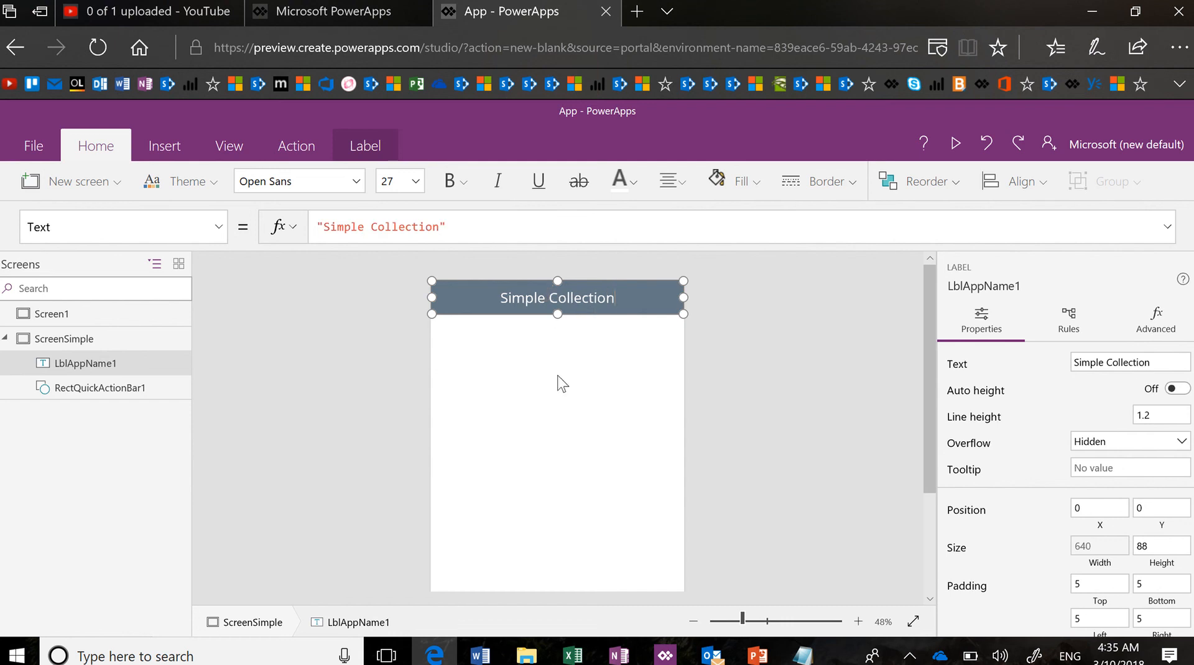
click(557, 384)
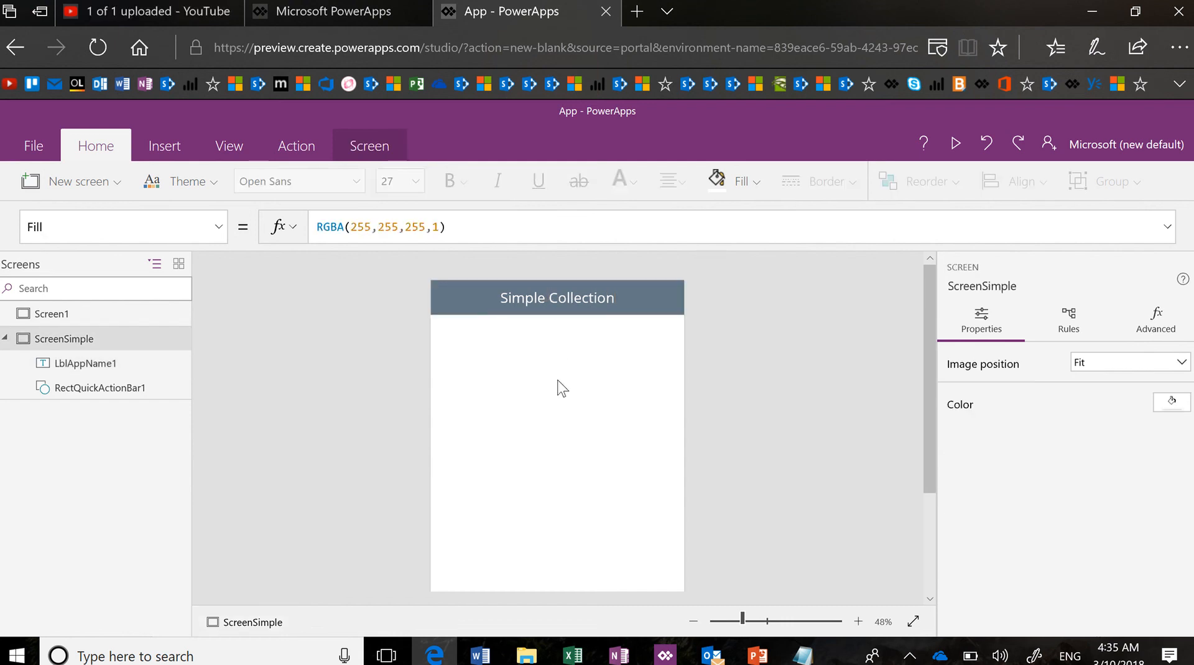
Save the app to the cloud as 'Demo Collection App' and go back to the editor
click(31, 146)
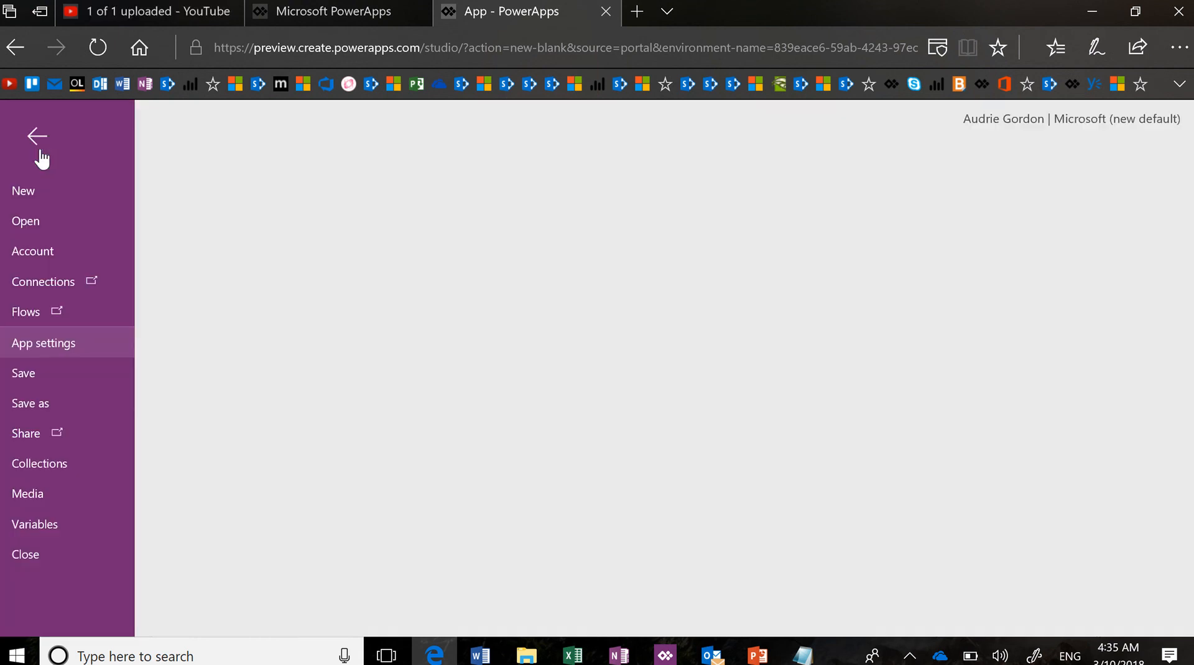
click(69, 406)
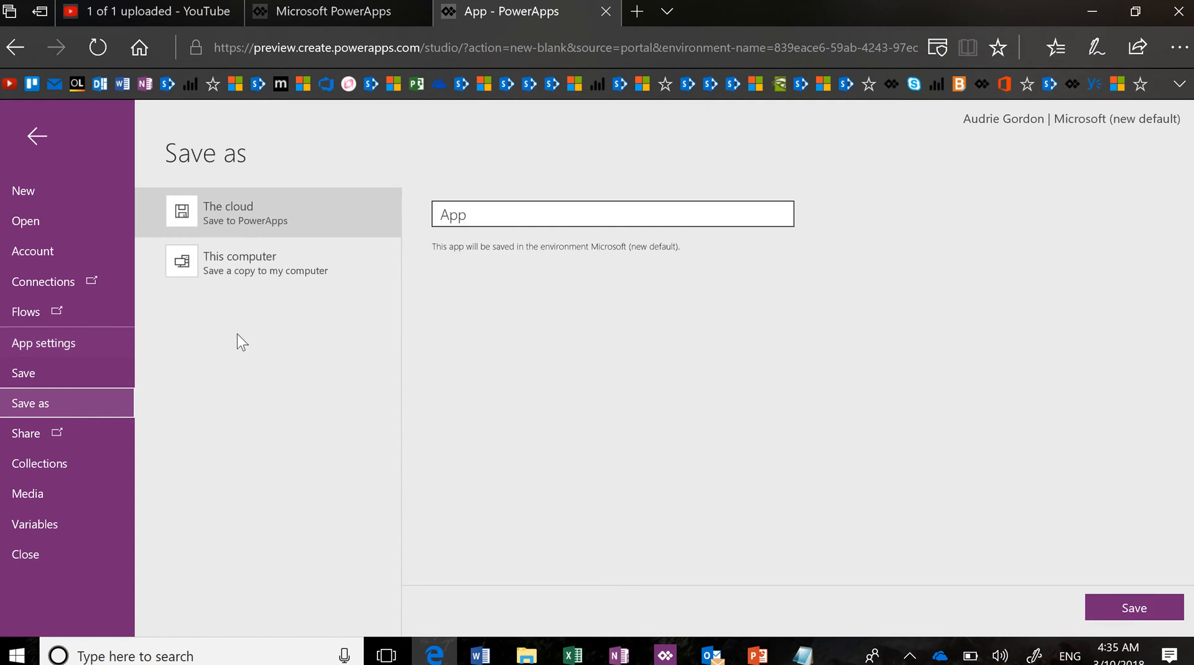
click(439, 215)
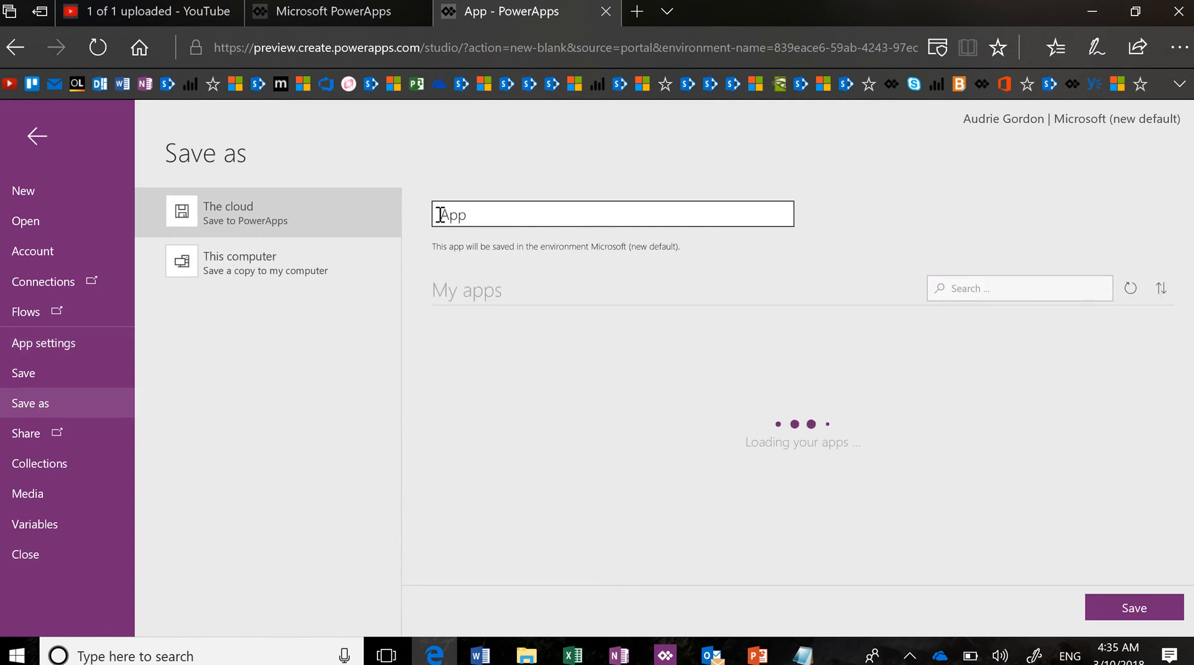
key(ctrl+a)
text(Depmo Collec)
text(tion)
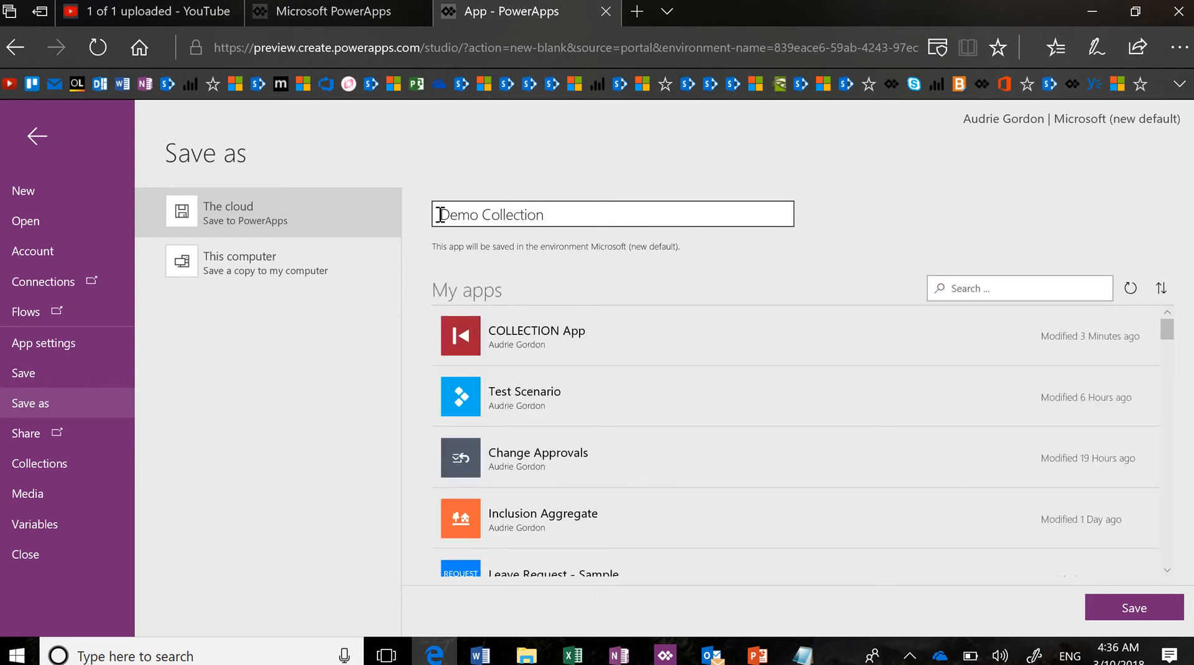
text( App)
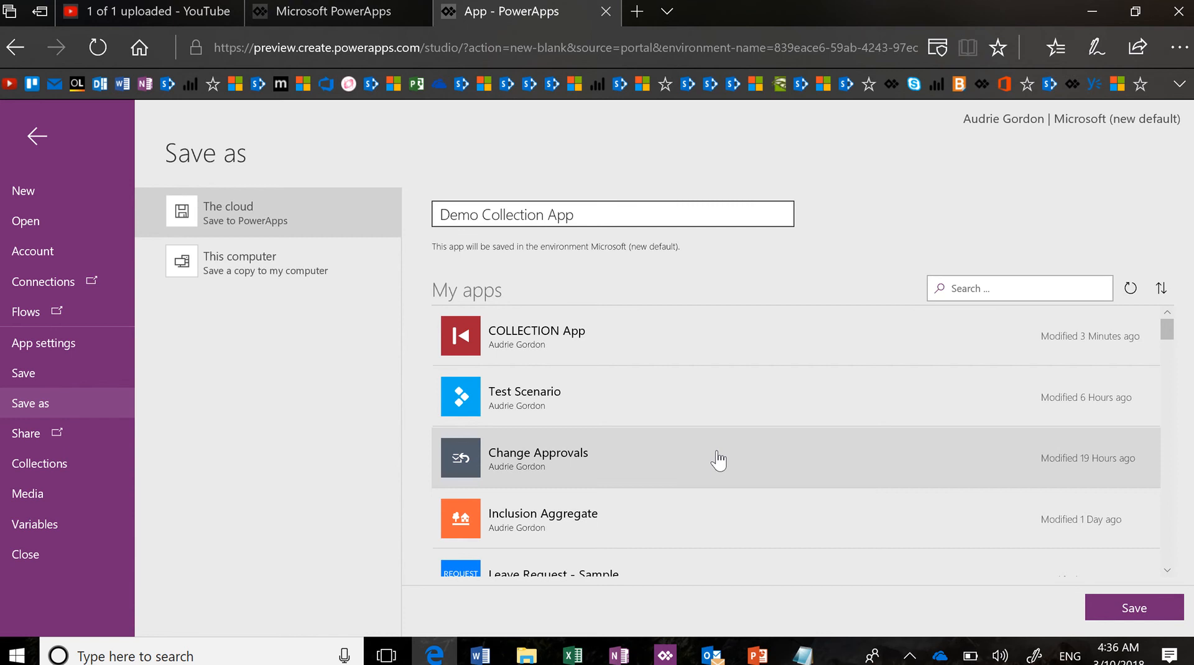
click(1126, 611)
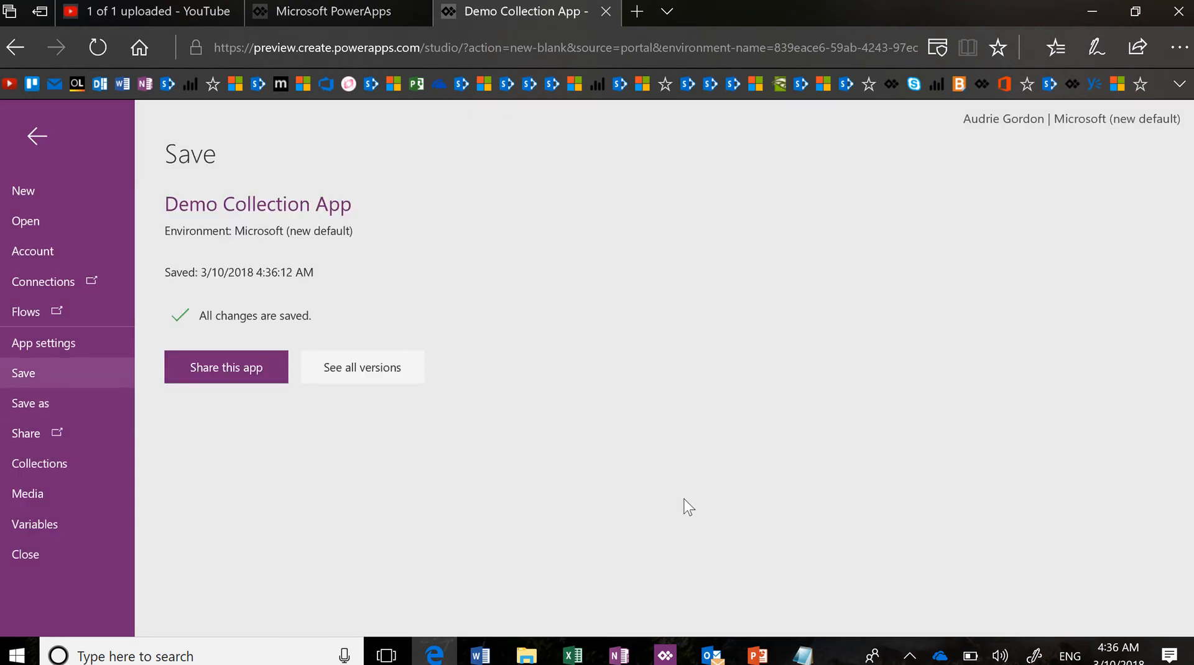
click(39, 138)
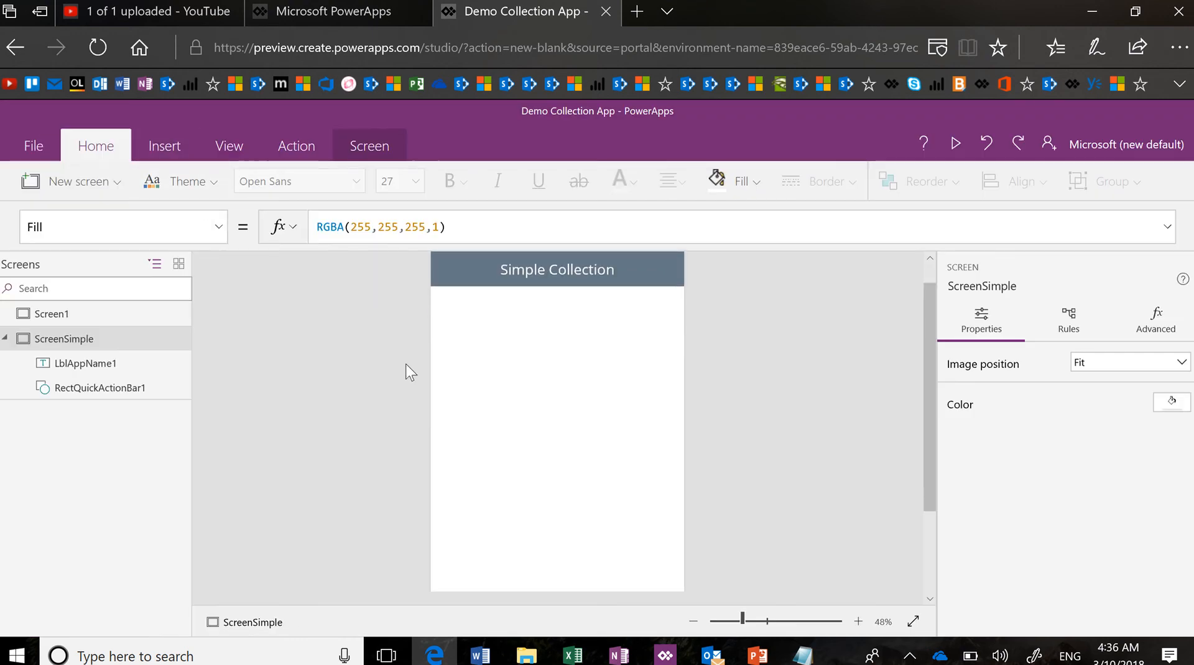
Insert a Text input control and drag it below the header to position 40, 136
scroll(408, 373, up, 1)
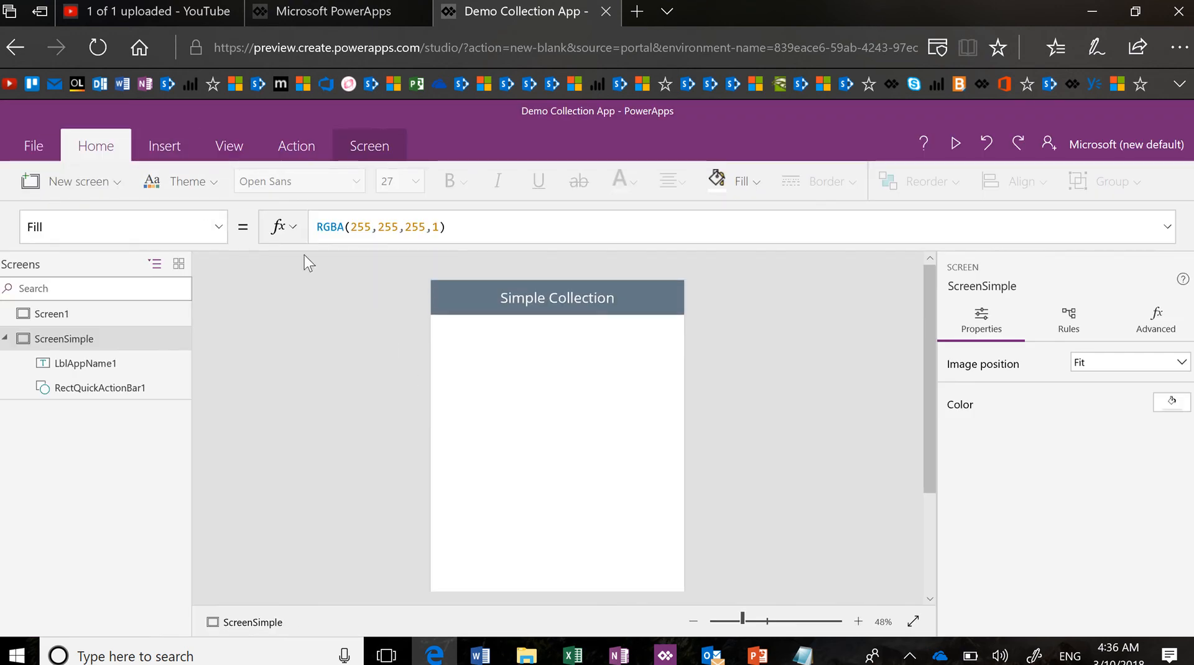
click(171, 150)
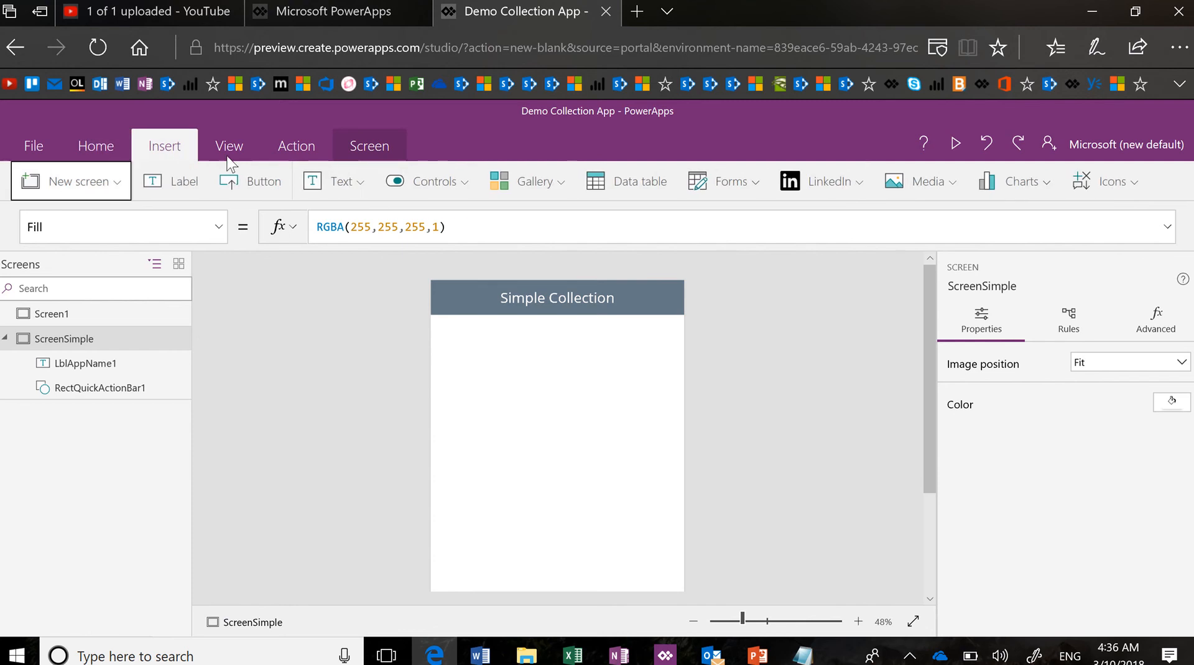
click(354, 195)
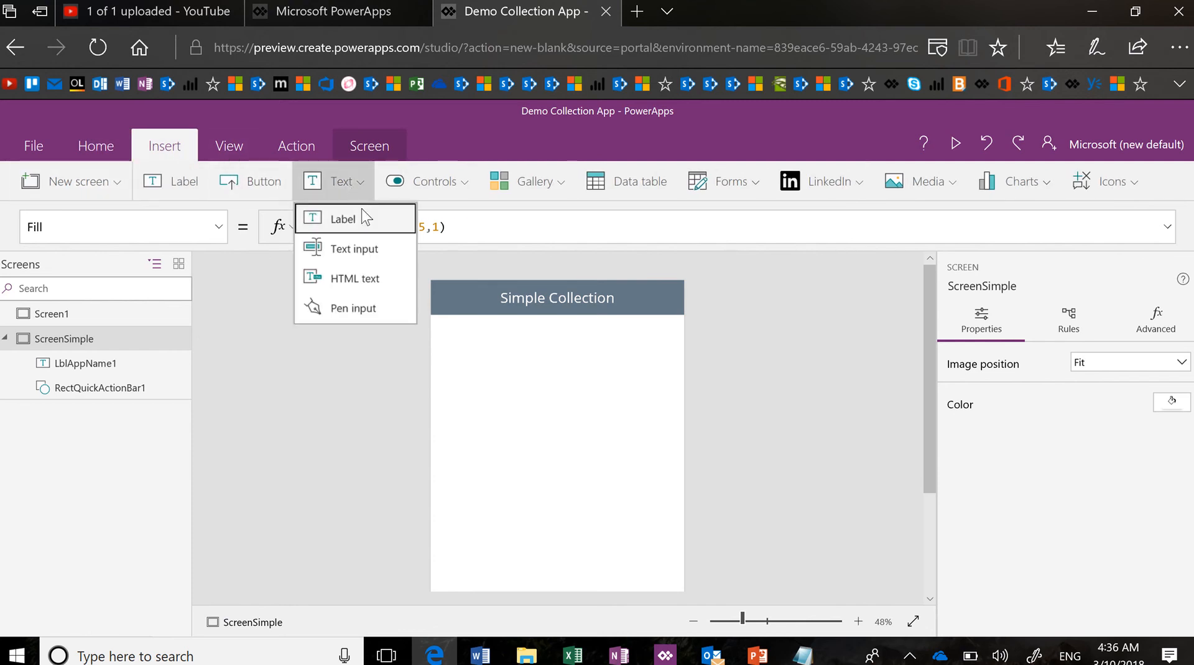
click(373, 264)
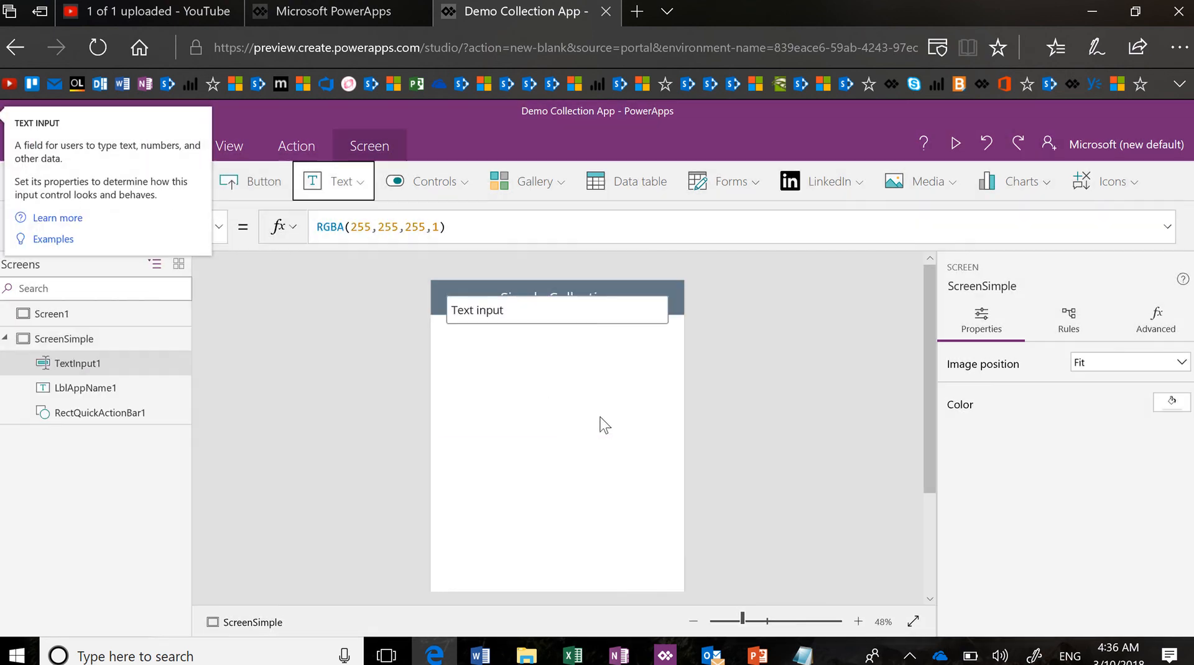
drag(583, 319, 585, 363)
scroll(1007, 438, down, 3)
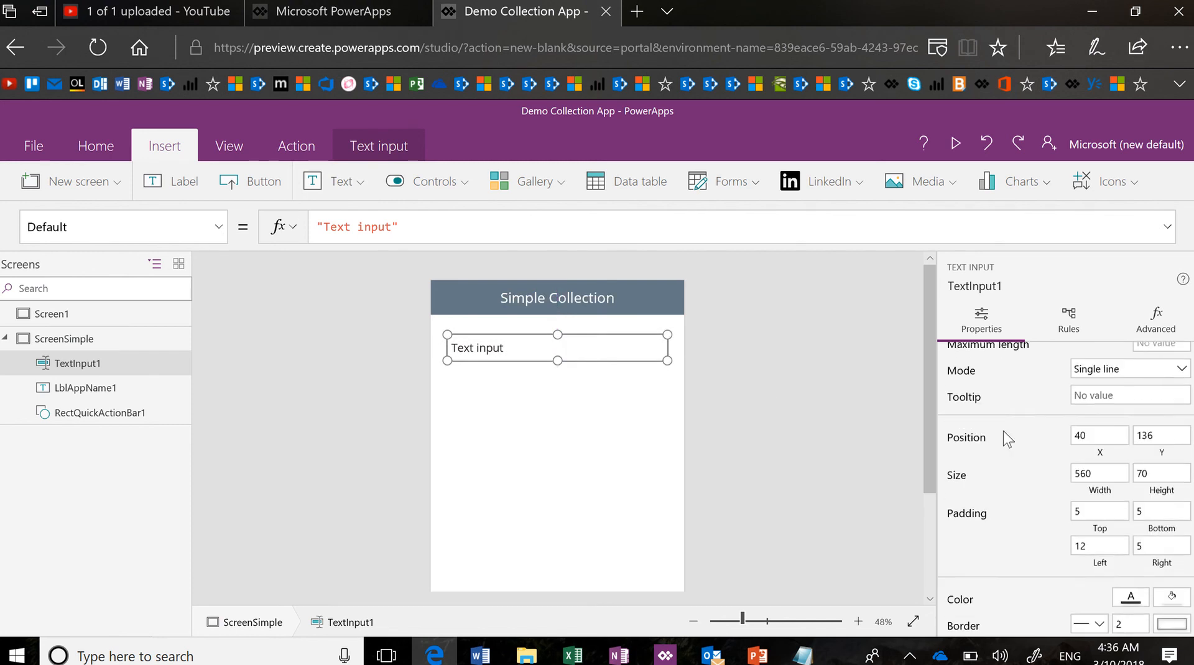
scroll(1007, 438, down, 3)
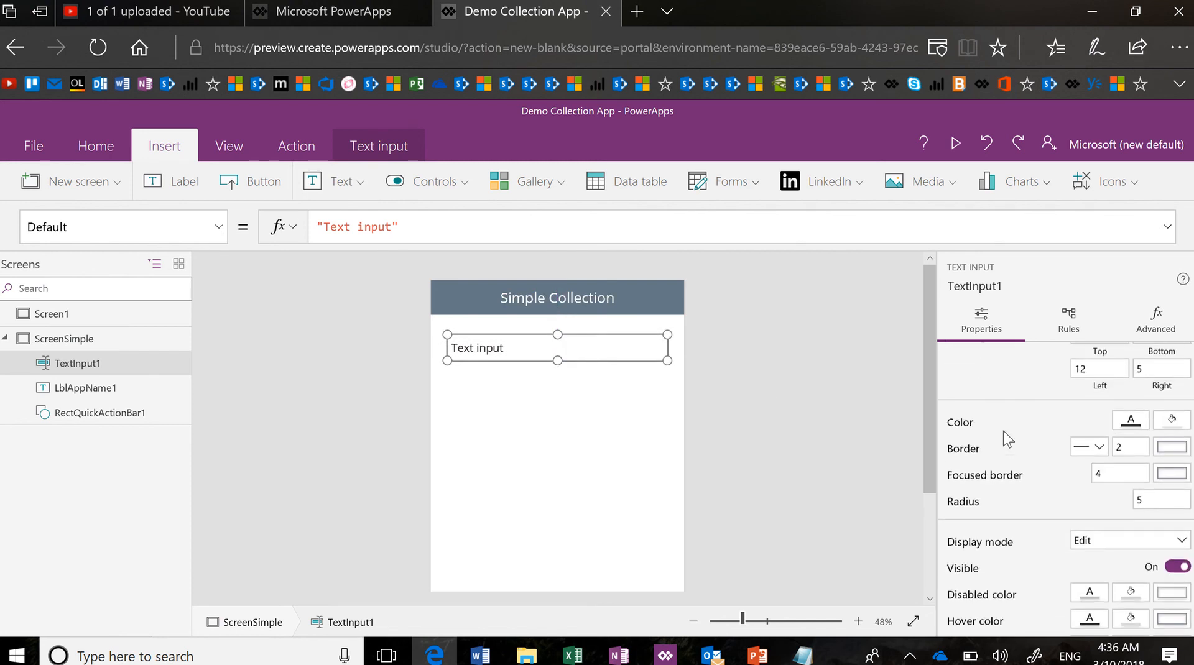
click(594, 408)
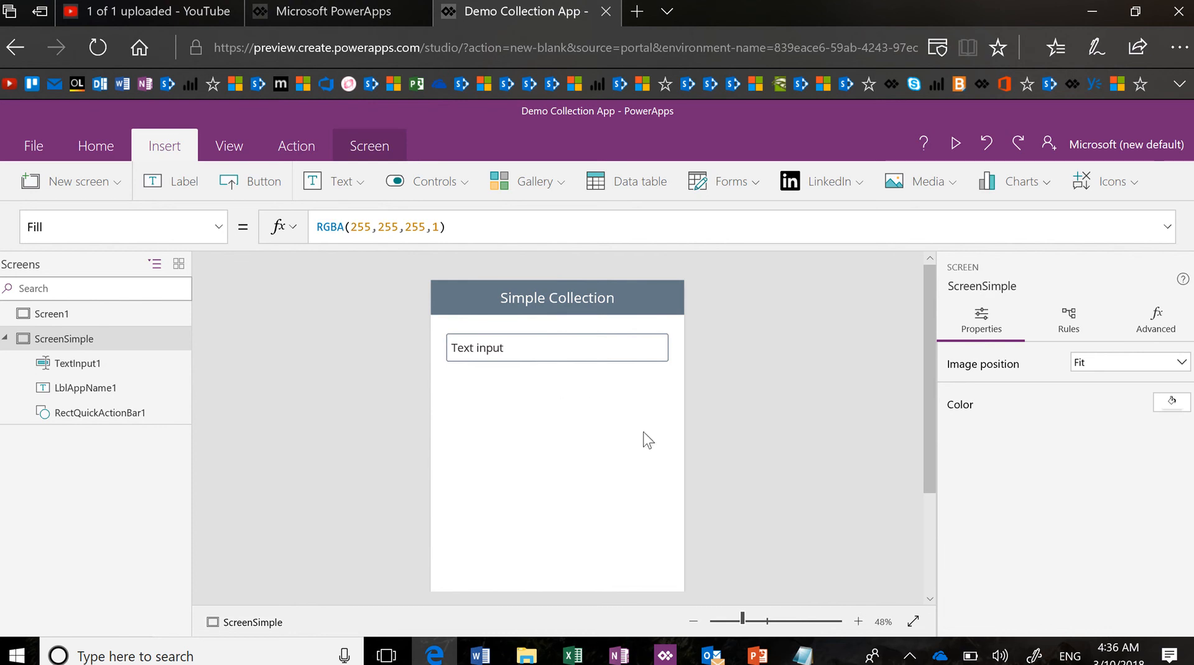
Zoom the canvas to 63% and set TextInput1's Radius to 0
click(753, 622)
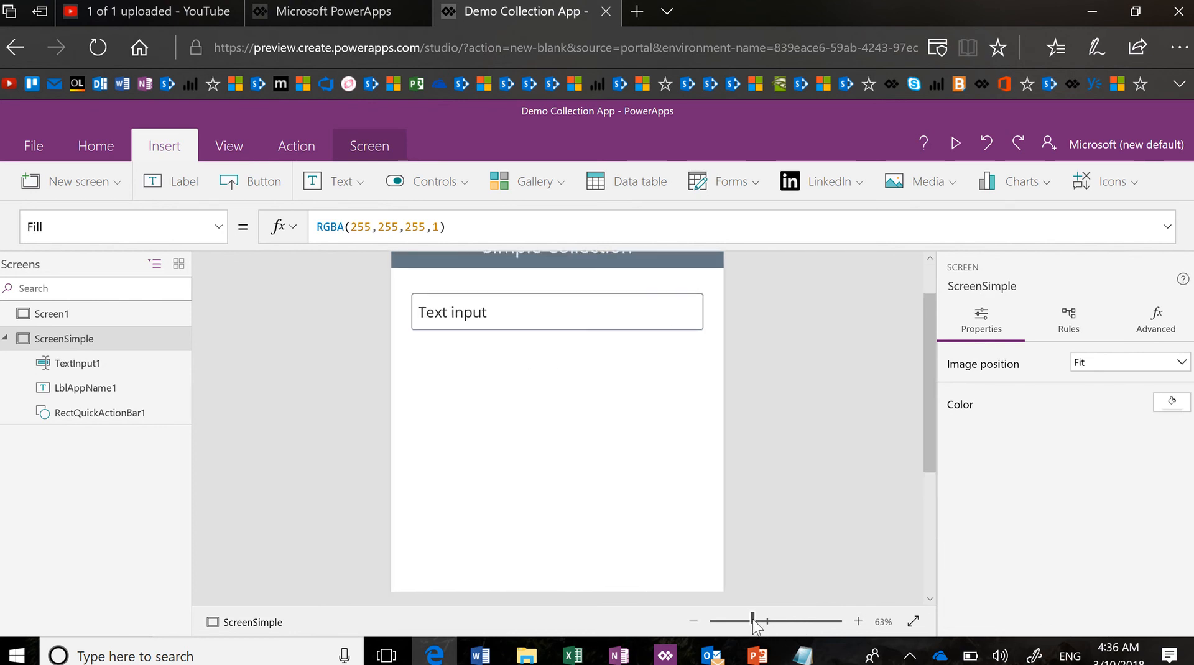
click(662, 317)
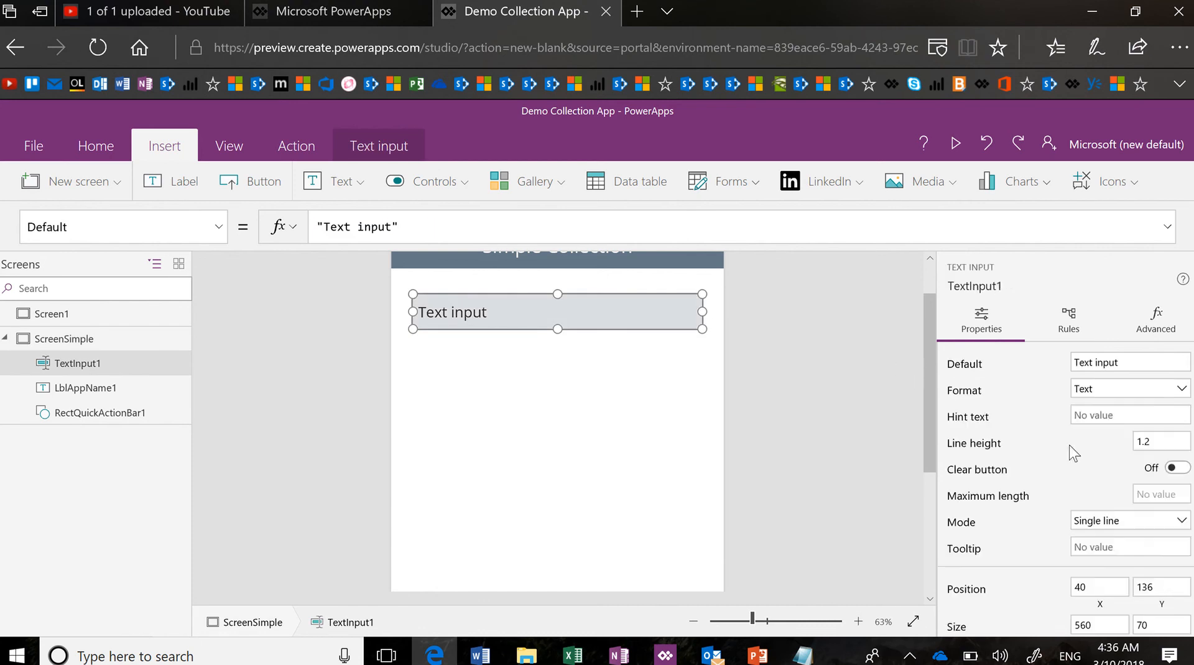
scroll(1094, 513, down, 3)
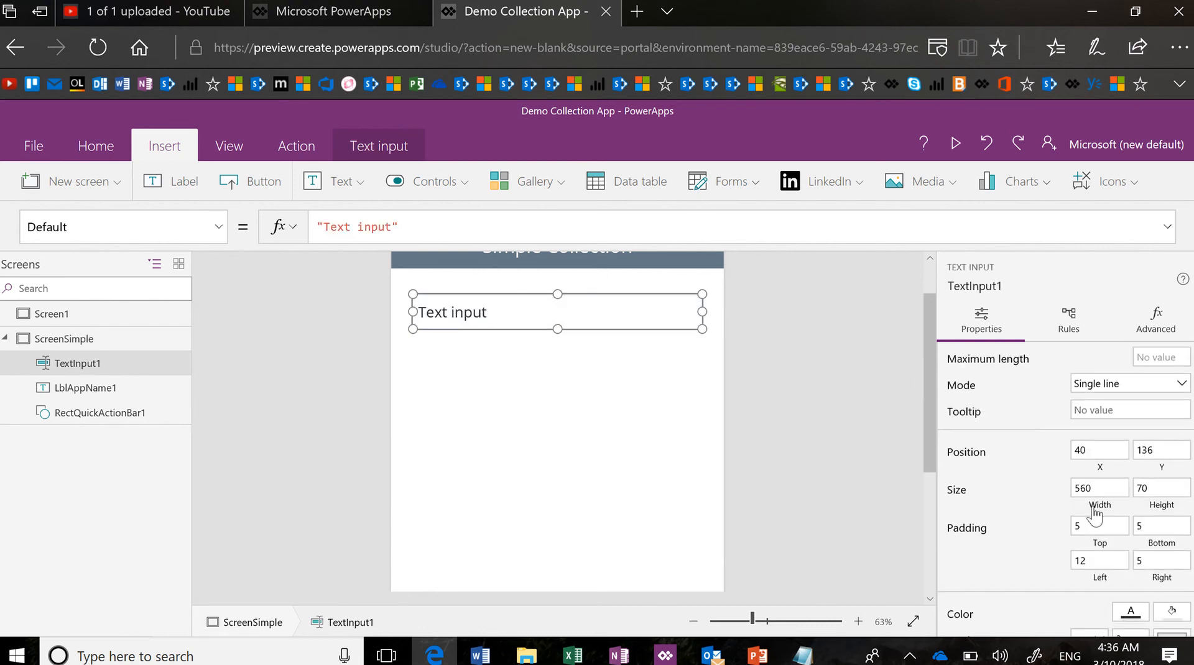
scroll(1094, 513, down, 5)
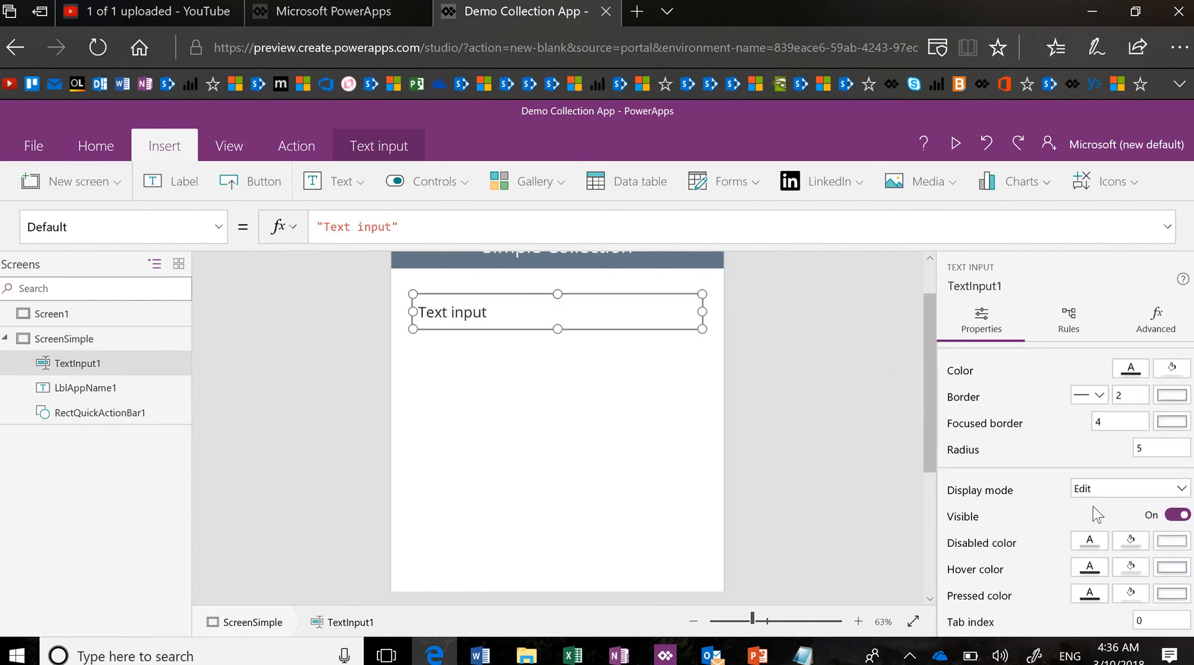
scroll(1097, 515, up, 6)
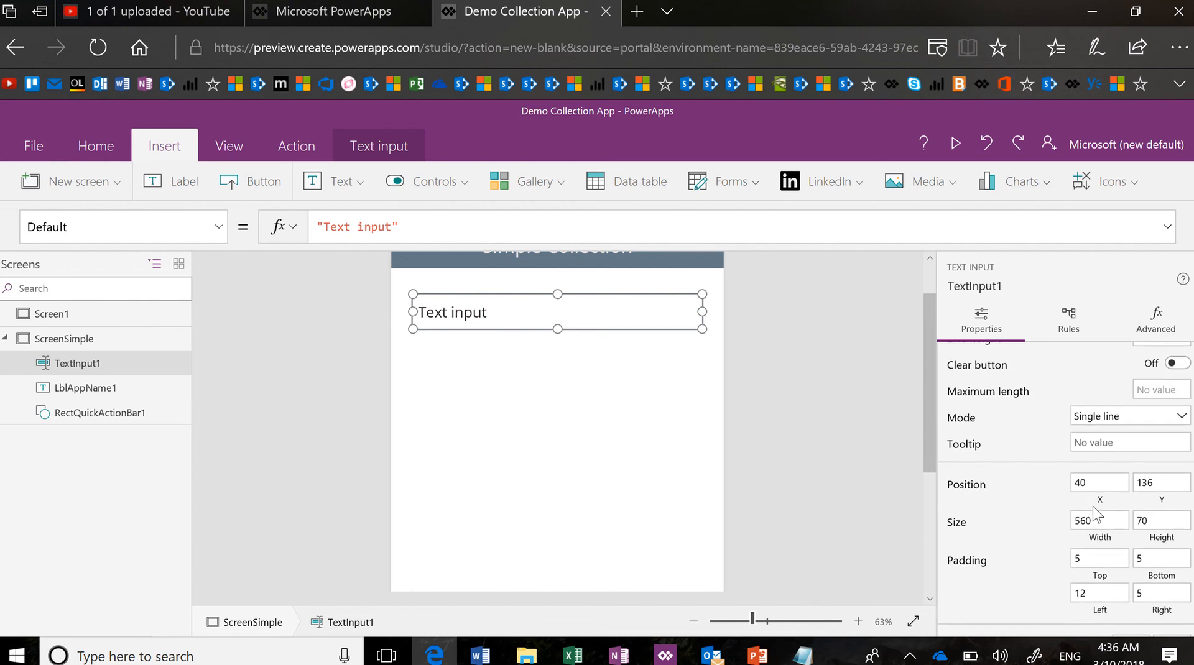
scroll(1096, 515, up, 2)
scroll(1094, 511, down, 5)
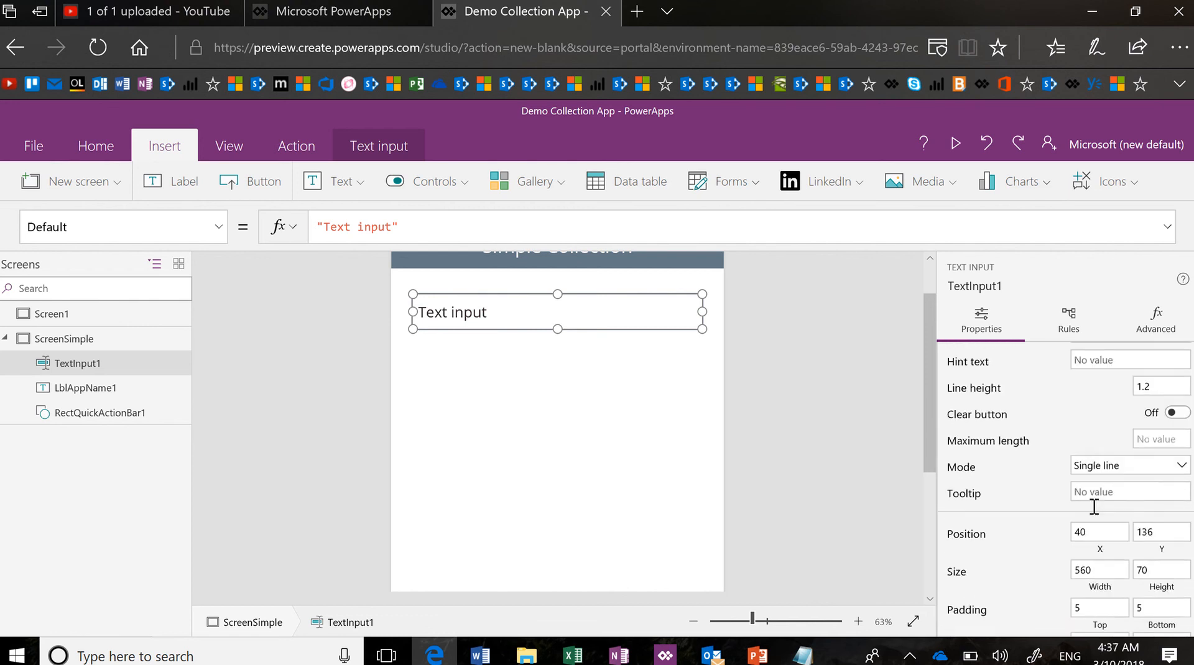
scroll(1092, 506, down, 2)
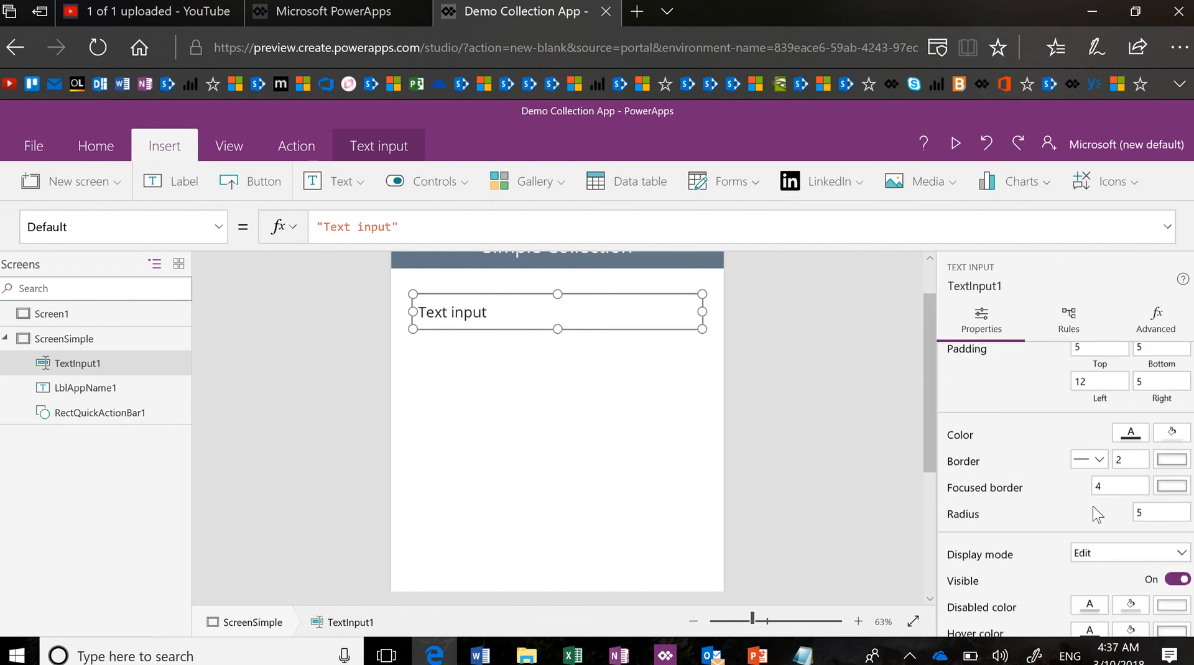
click(1155, 512)
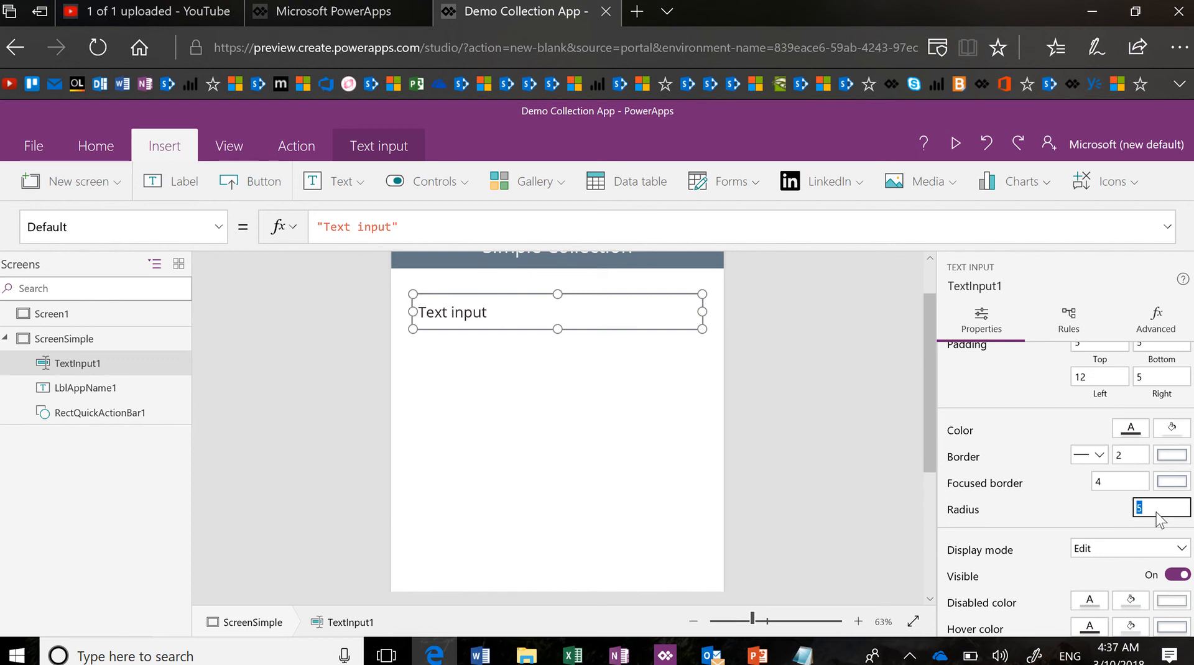
text(0)
click(1124, 482)
click(787, 481)
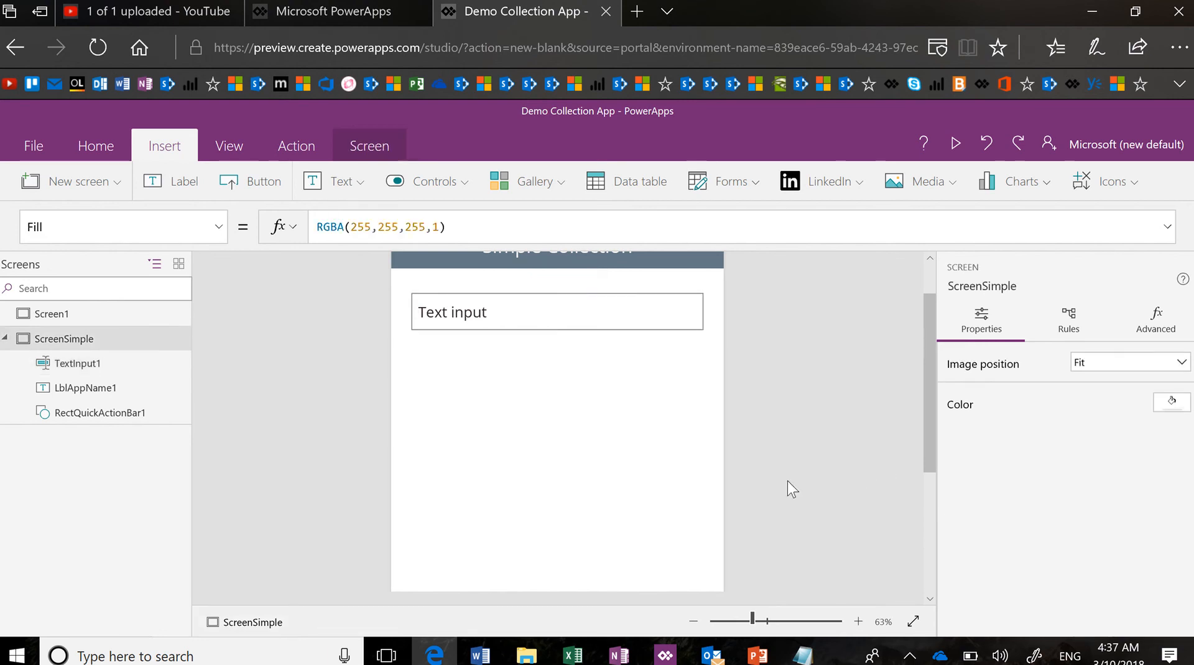
Delete "Text input" from TextInput1's Default formula, leaving an empty string
click(635, 328)
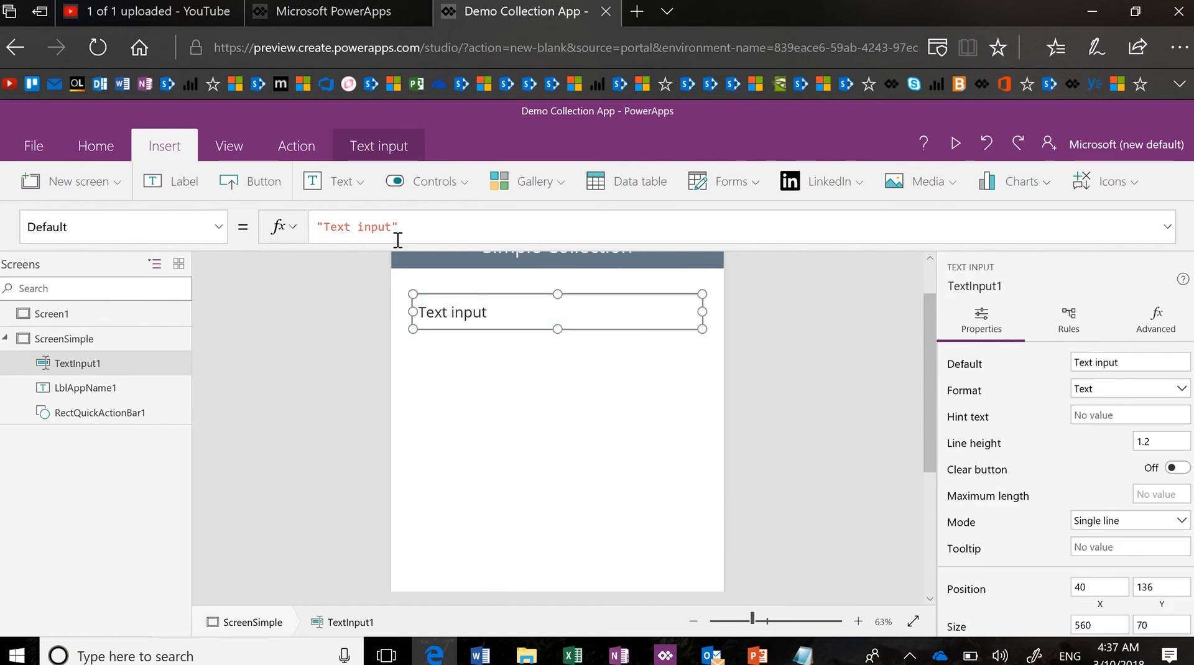
drag(393, 228, 324, 224)
key(BackSpace)
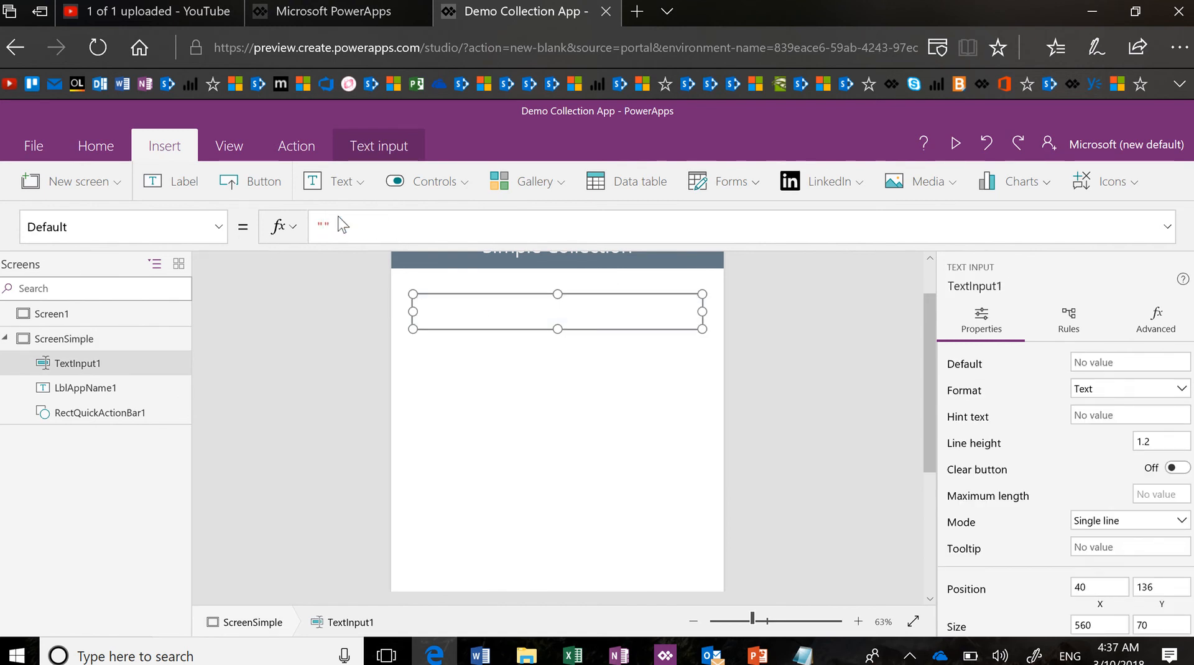
click(219, 228)
scroll(207, 445, down, 8)
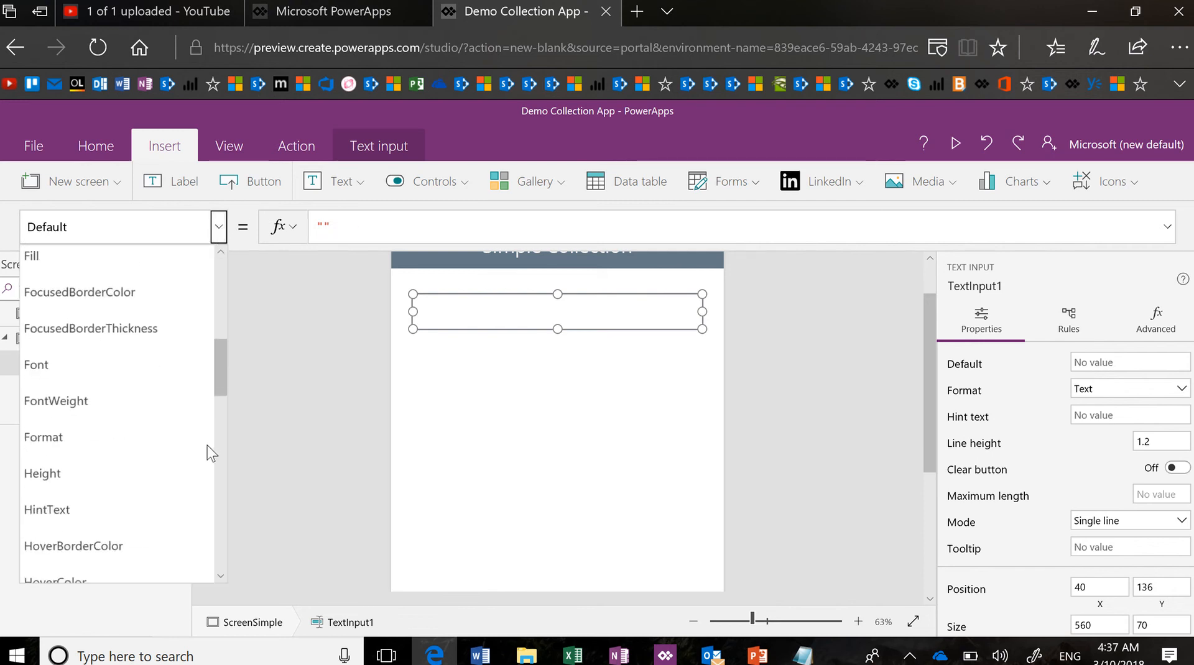
scroll(207, 445, down, 1)
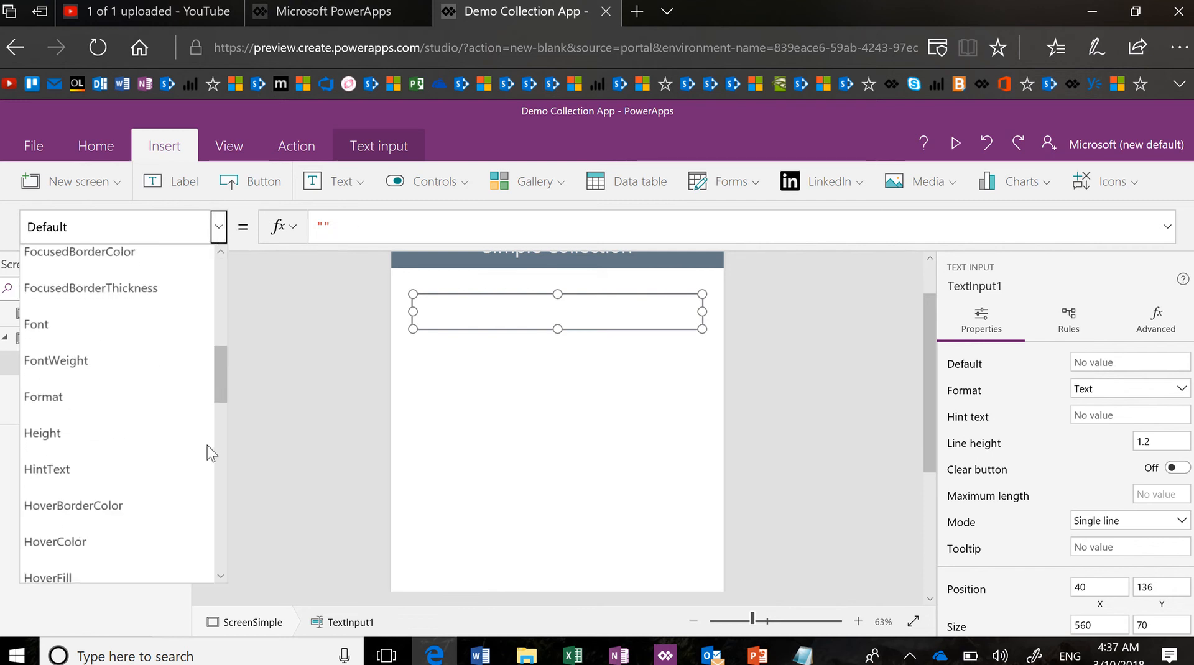
Set TextInput1's HintText property to "Enter your favorite fruit."
click(141, 473)
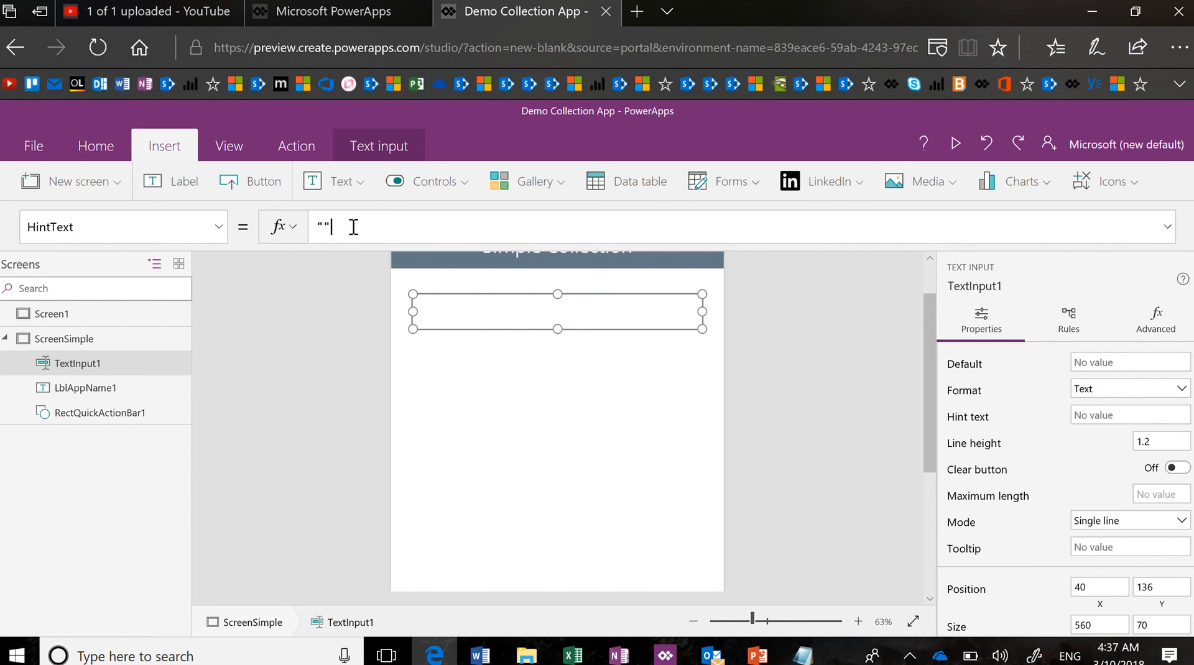
key(Left)
text(Enter you)
text(r favo)
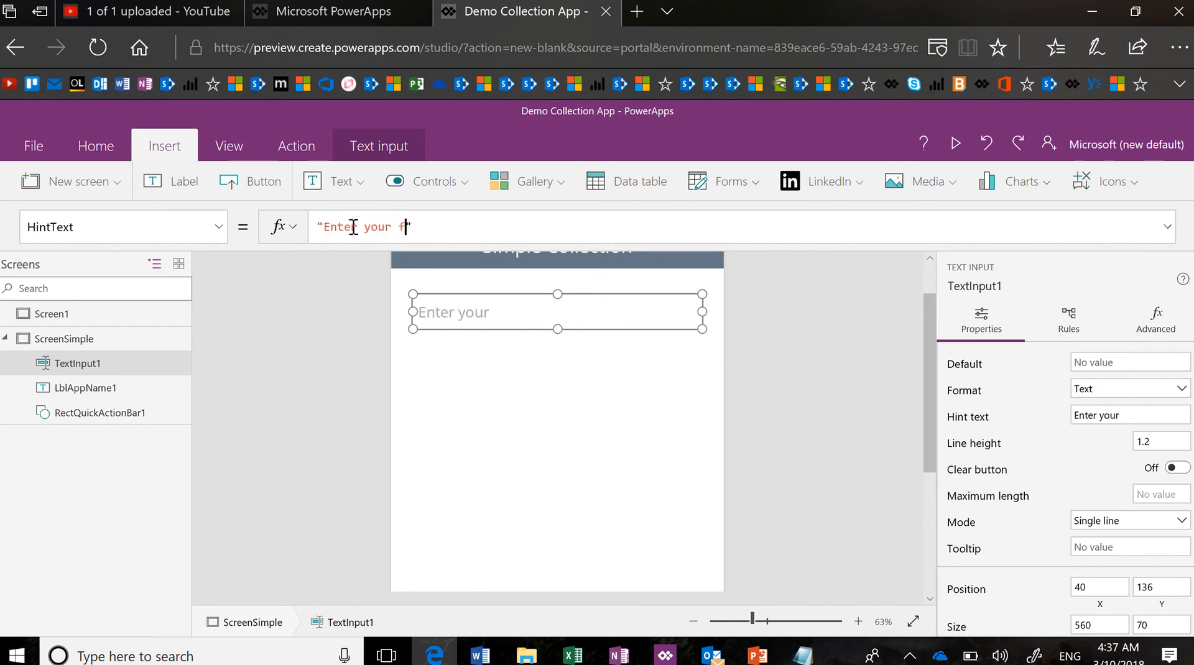
text(rite fru)
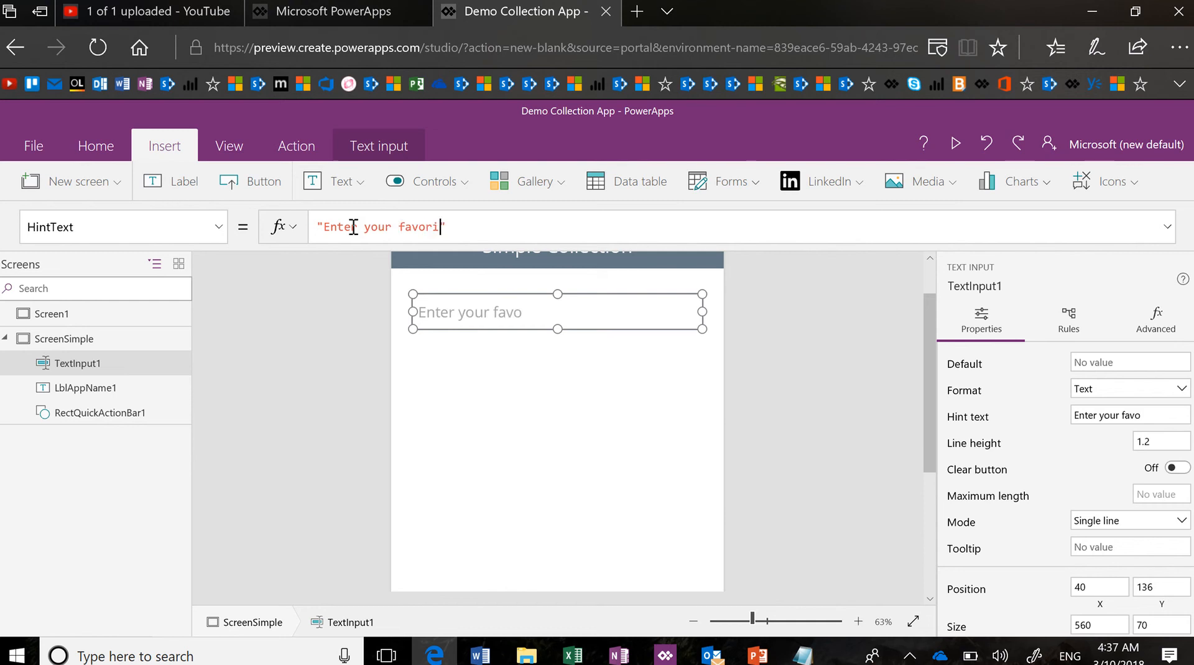
text(ite frust)
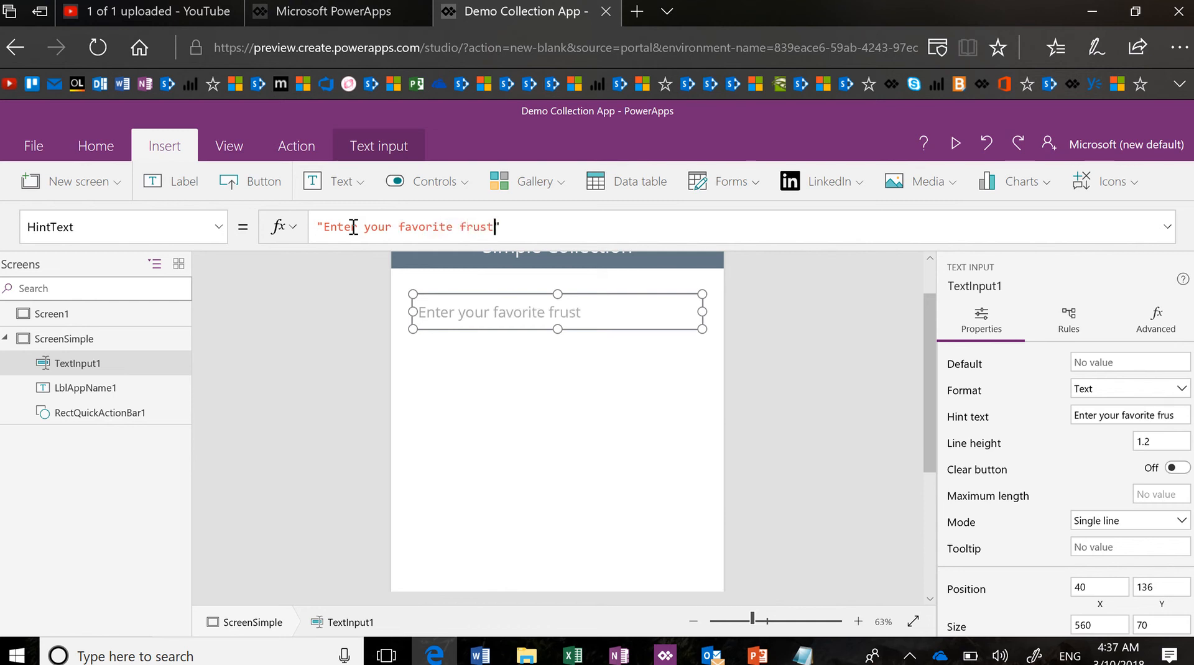
key(BackSpace)
key(BackSpace)
text(it.)
Rename TextInput1 to txtFruits and narrow it to 500 wide starting at x 70
click(167, 363)
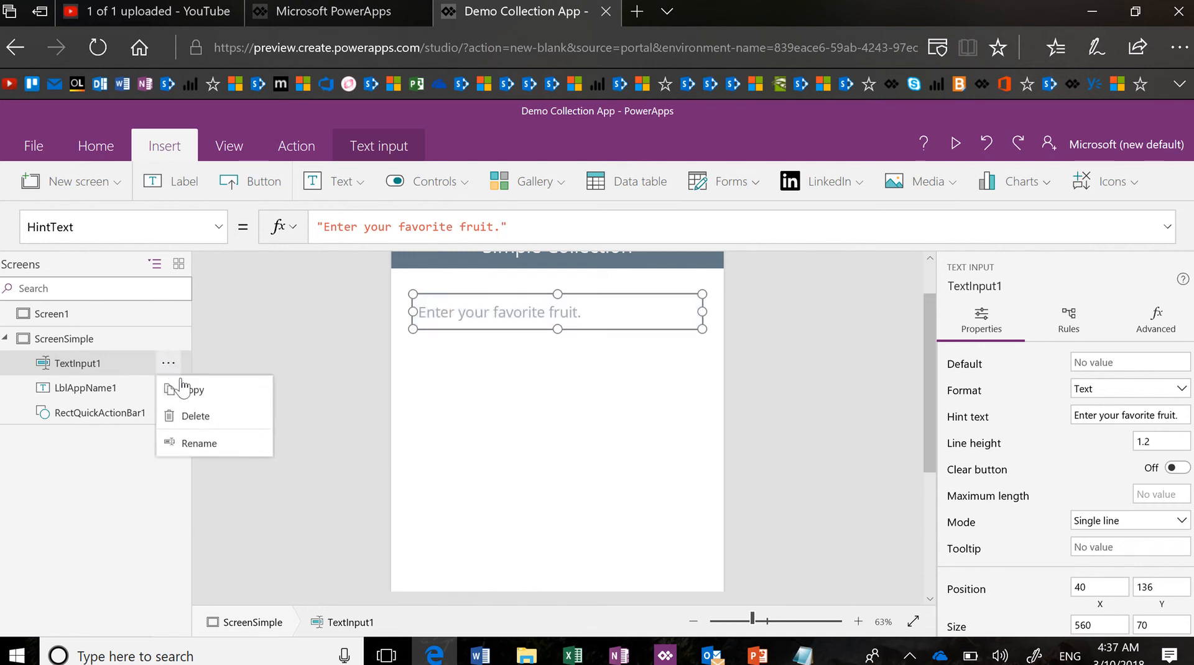
click(208, 443)
text(t)
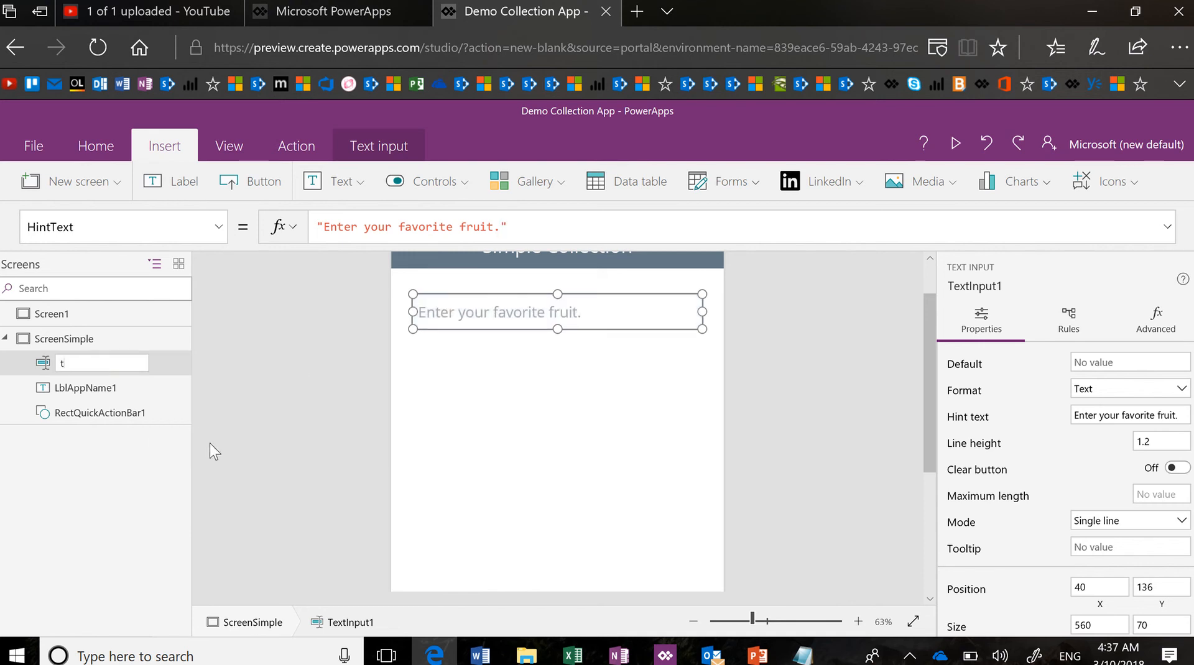
text(xtFruits)
key(Return)
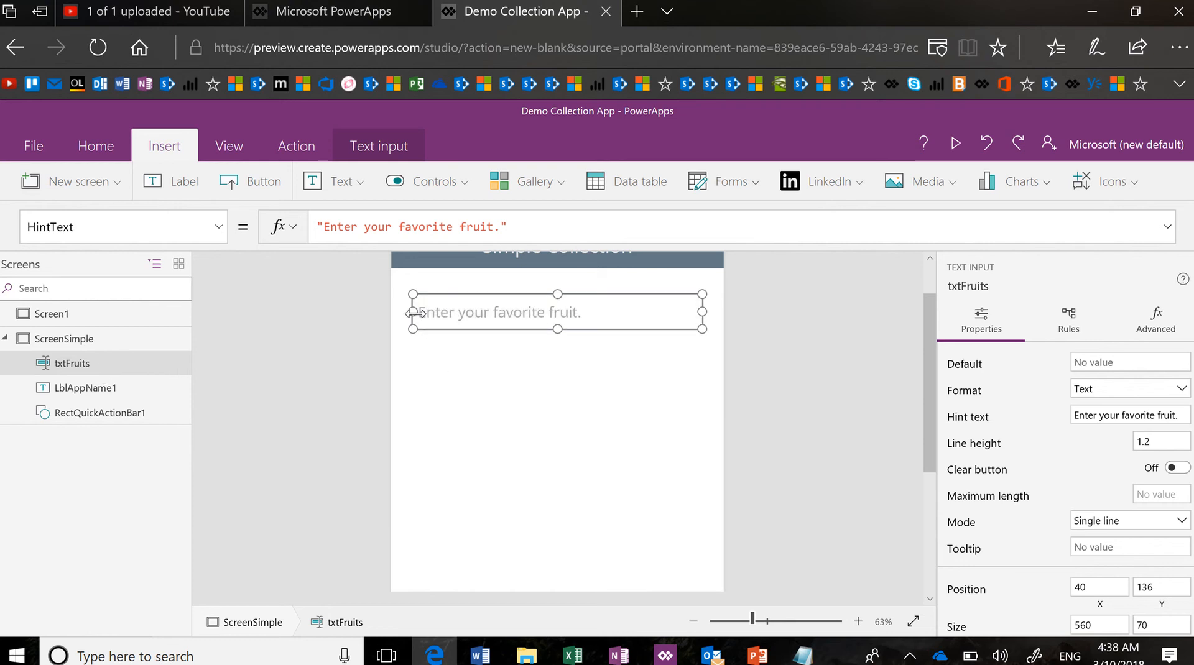
drag(413, 312, 449, 315)
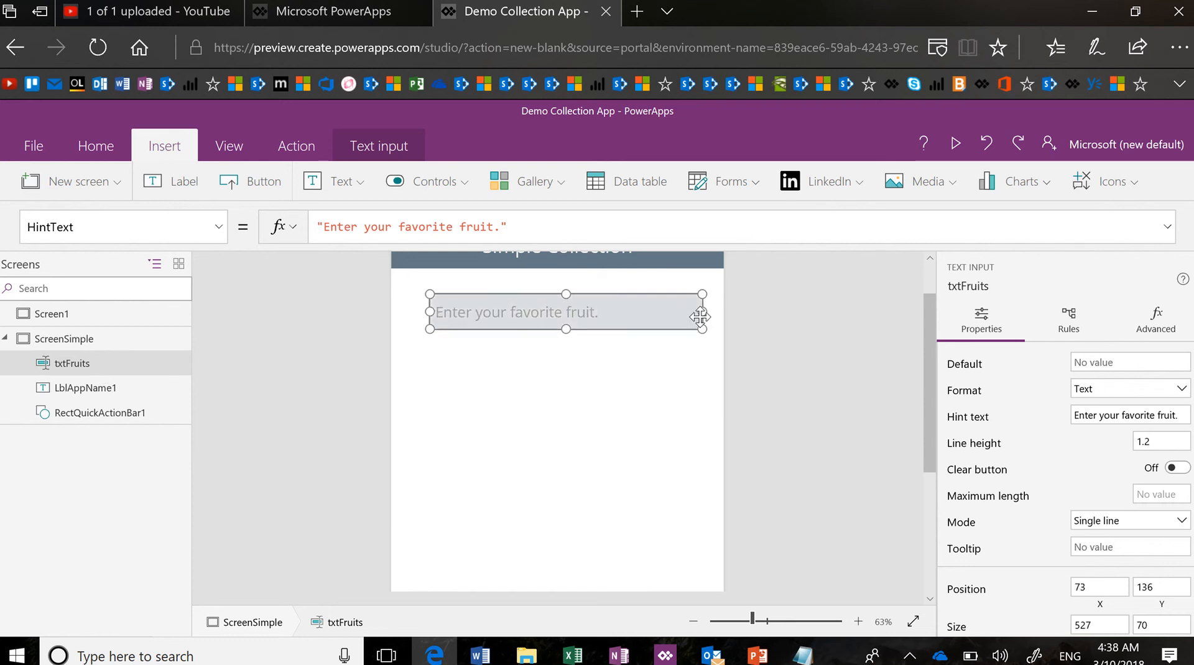
drag(702, 316, 649, 331)
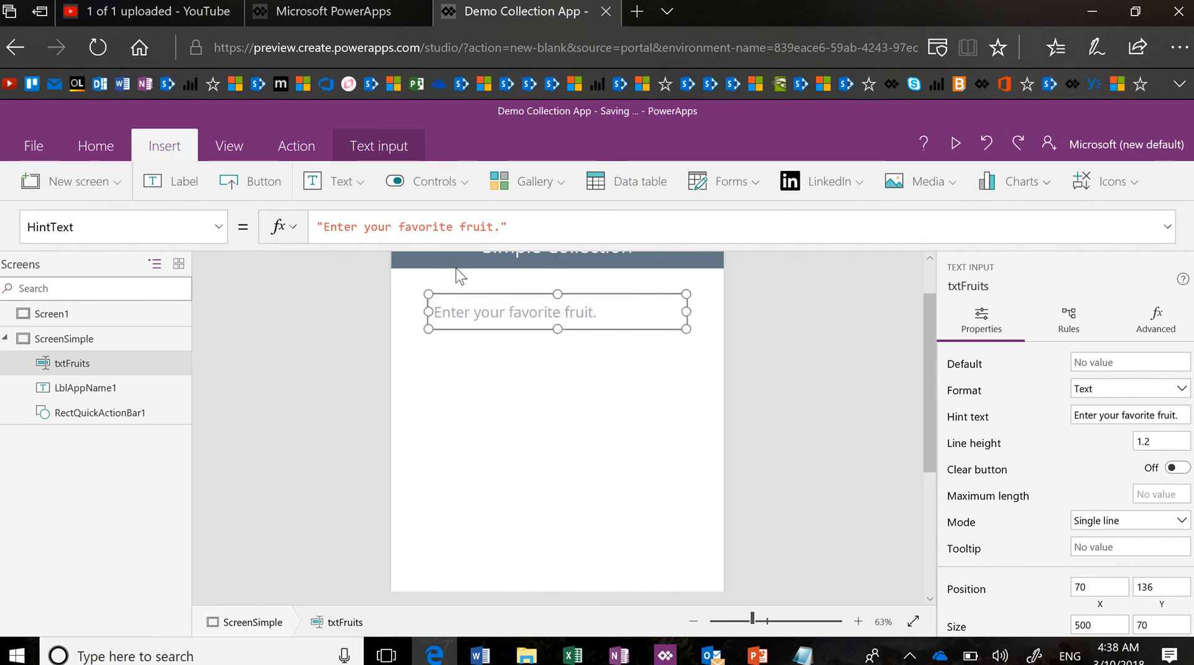
Add a button below txtFruits and change its label to 'Collect'
click(277, 191)
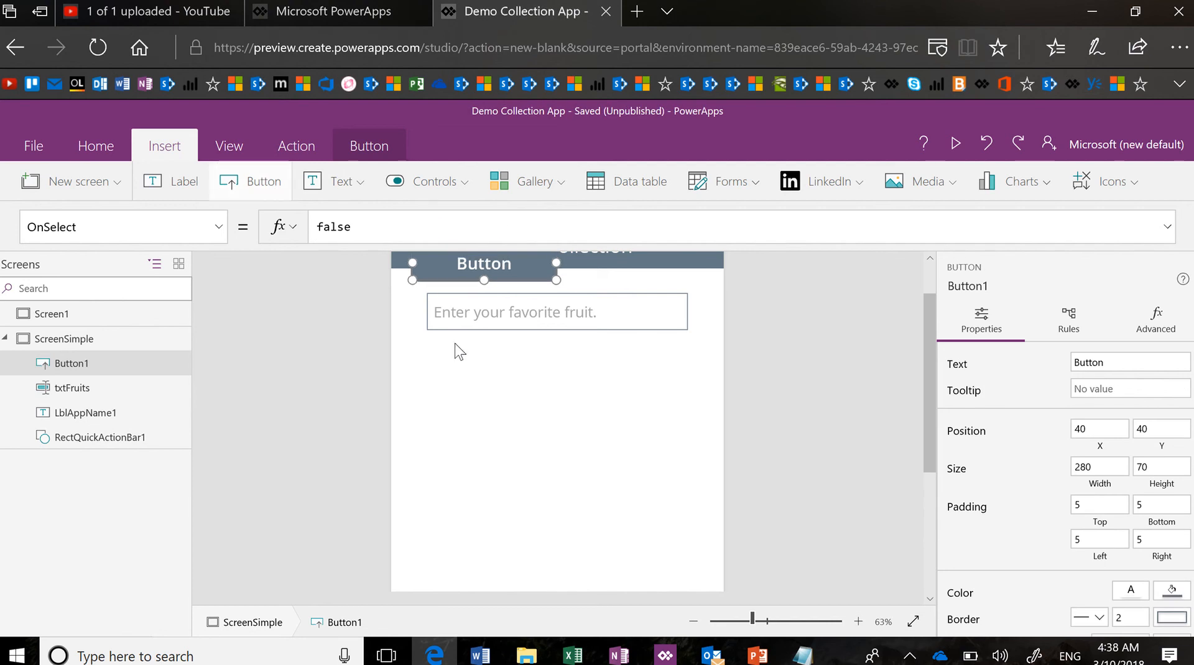
drag(452, 278, 452, 388)
double_click(488, 368)
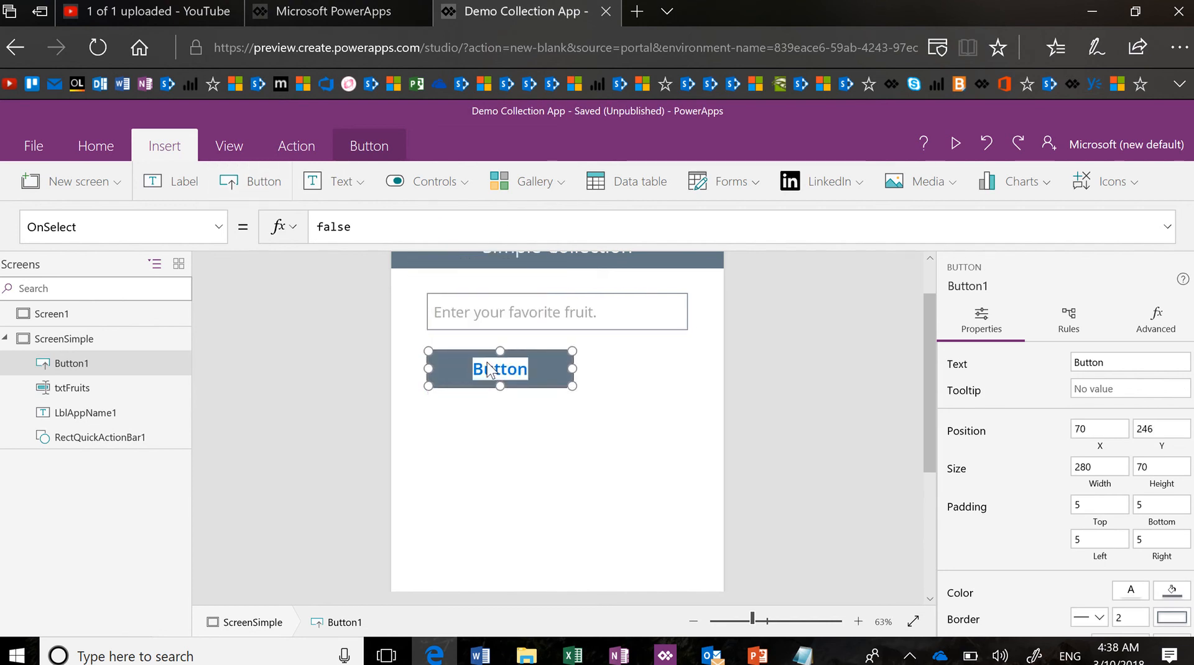
text(Co)
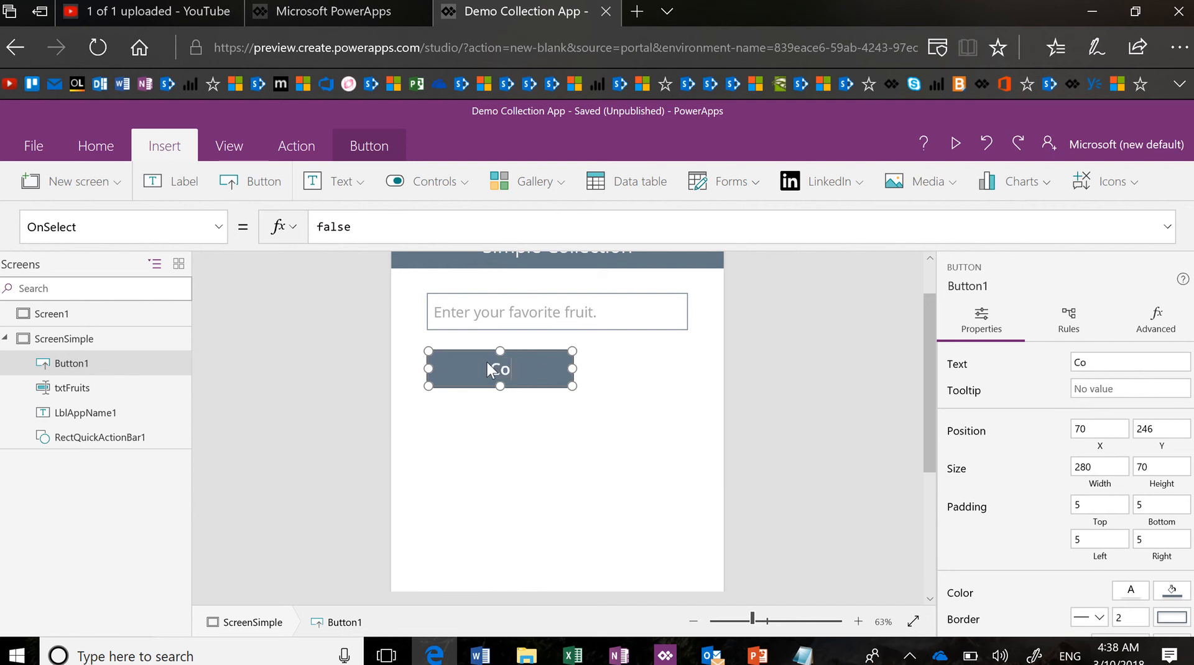
text(llect)
Rename the button to btnCollectSimple
click(168, 363)
click(199, 443)
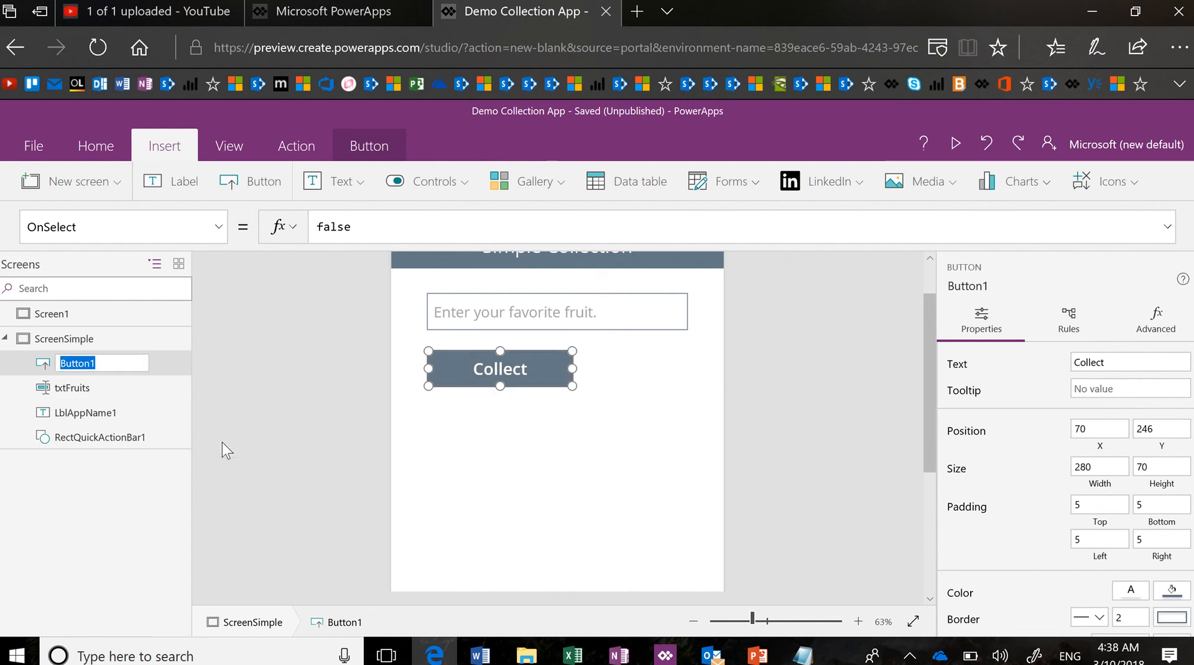
text(btnCollectSimple)
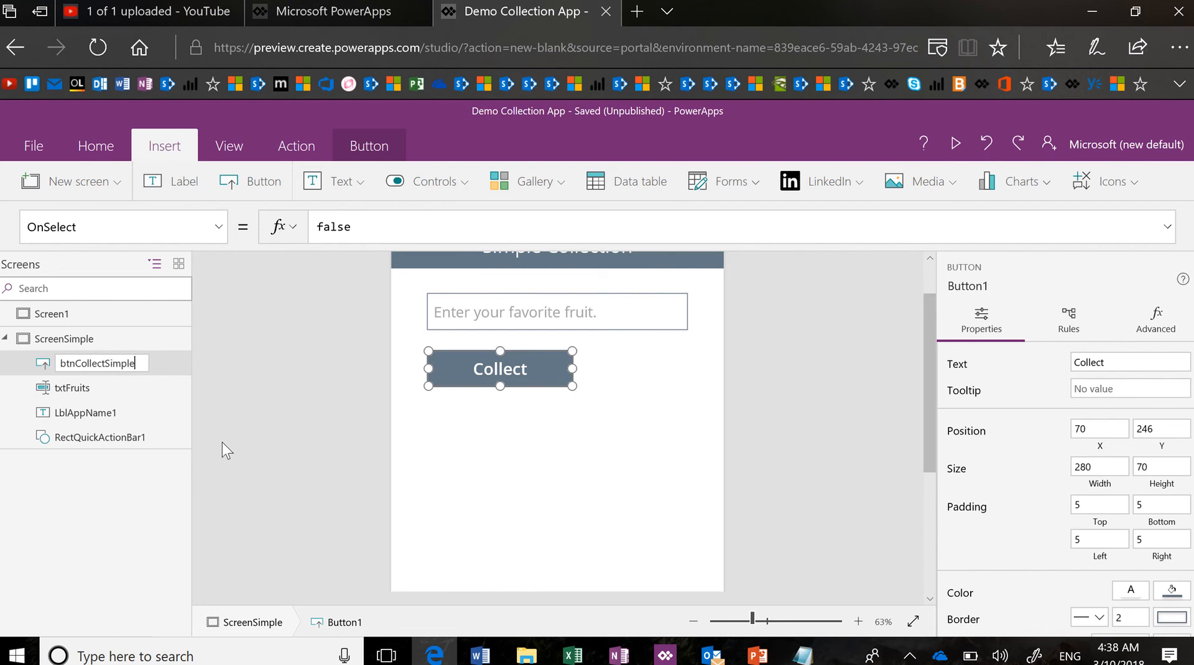
key(Return)
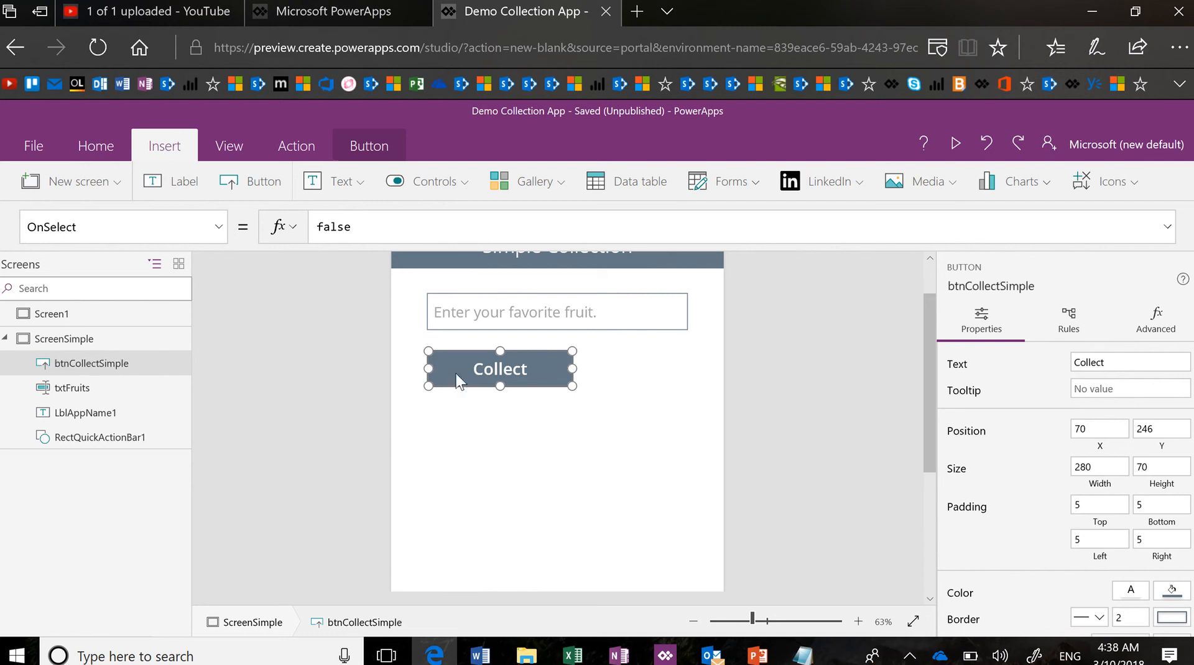
Select the button's OnSelect formula and zoom the browser page in two levels
click(408, 229)
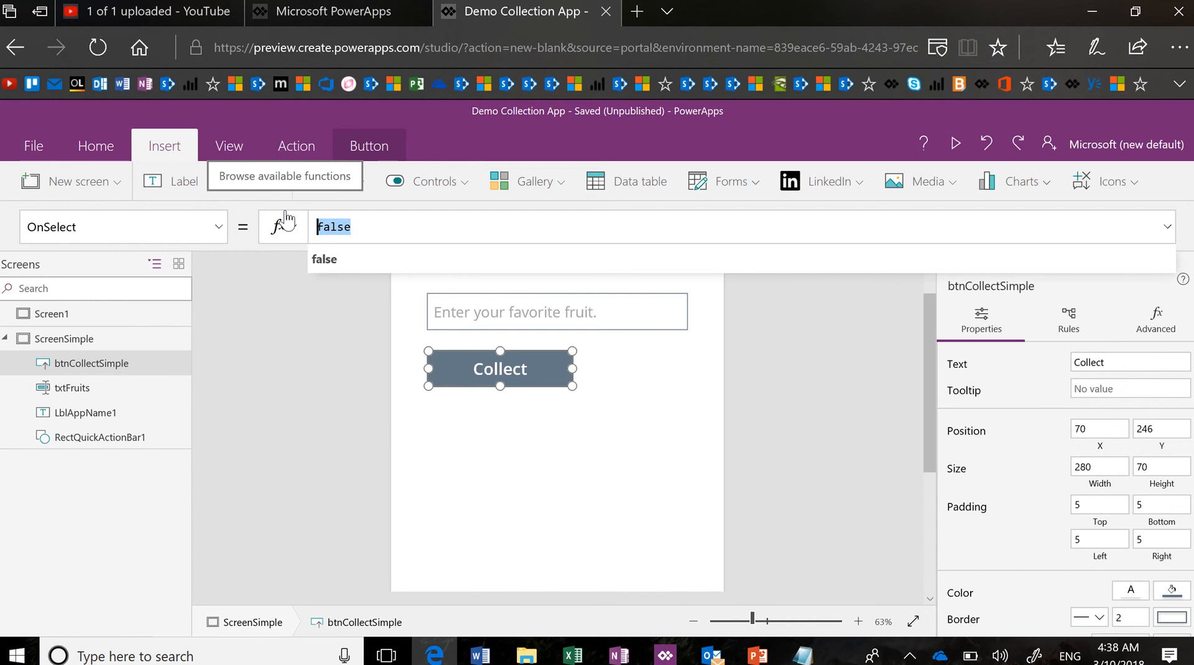
click(1179, 47)
click(1125, 191)
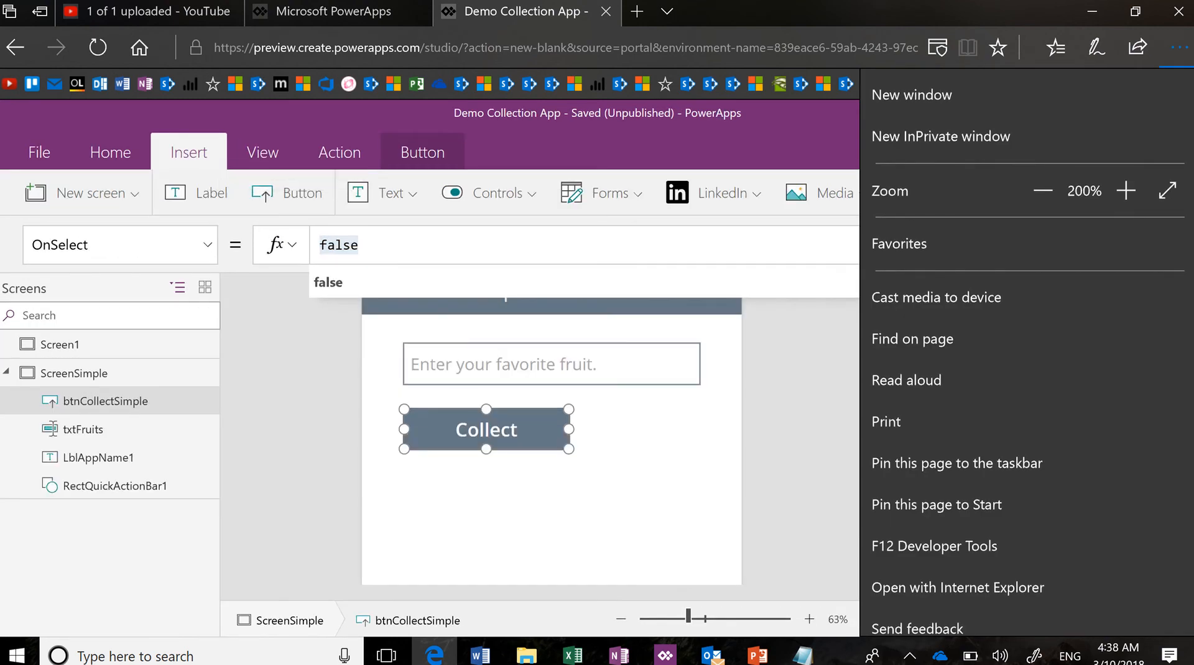
click(1125, 190)
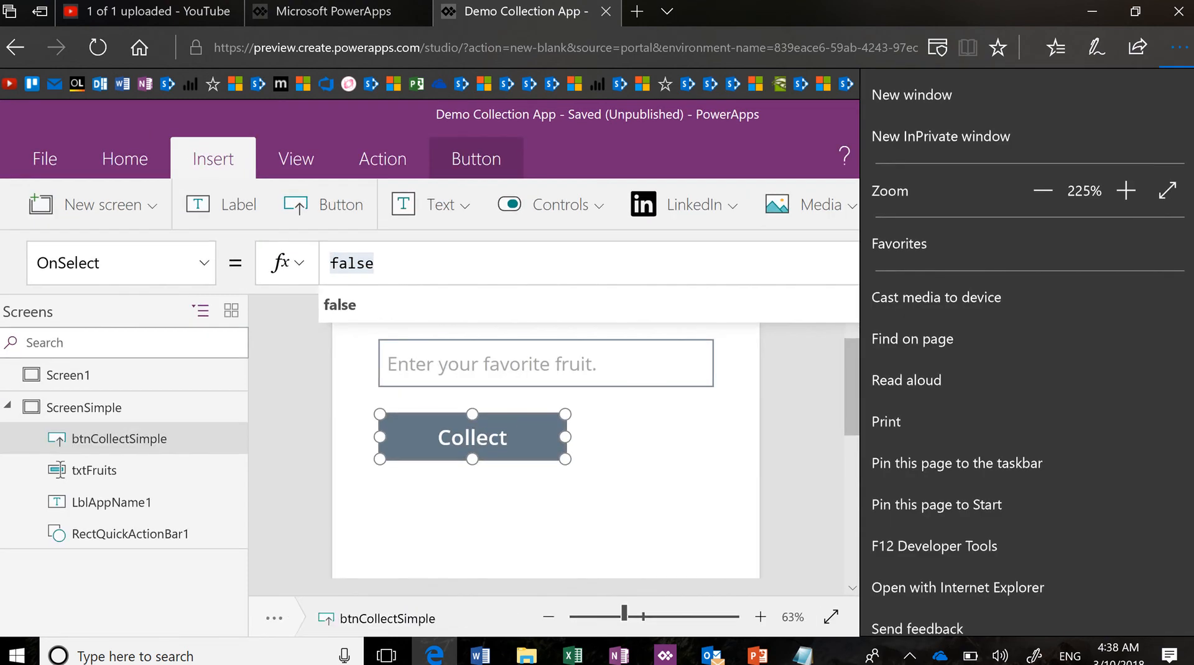
key(Escape)
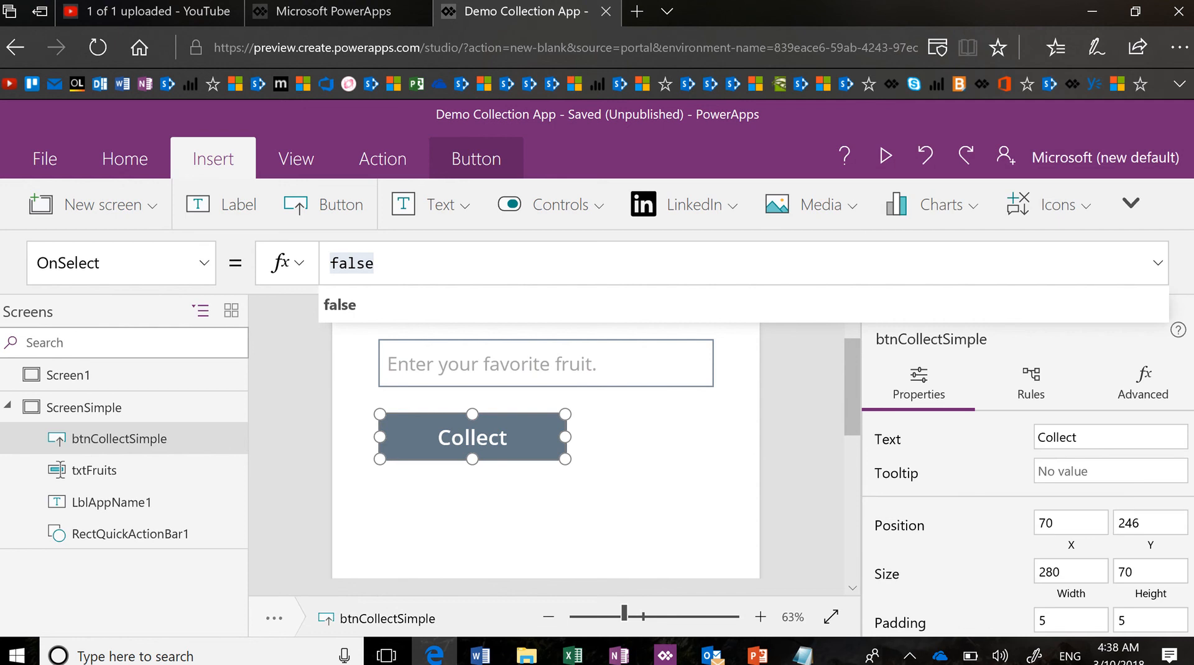
Replace the false formula with Collect(ColFruits, ), naming the collection ColFruits
key(BackSpace)
key(BackSpace)
key(BackSpace)
key(BackSpace)
key(BackSpace)
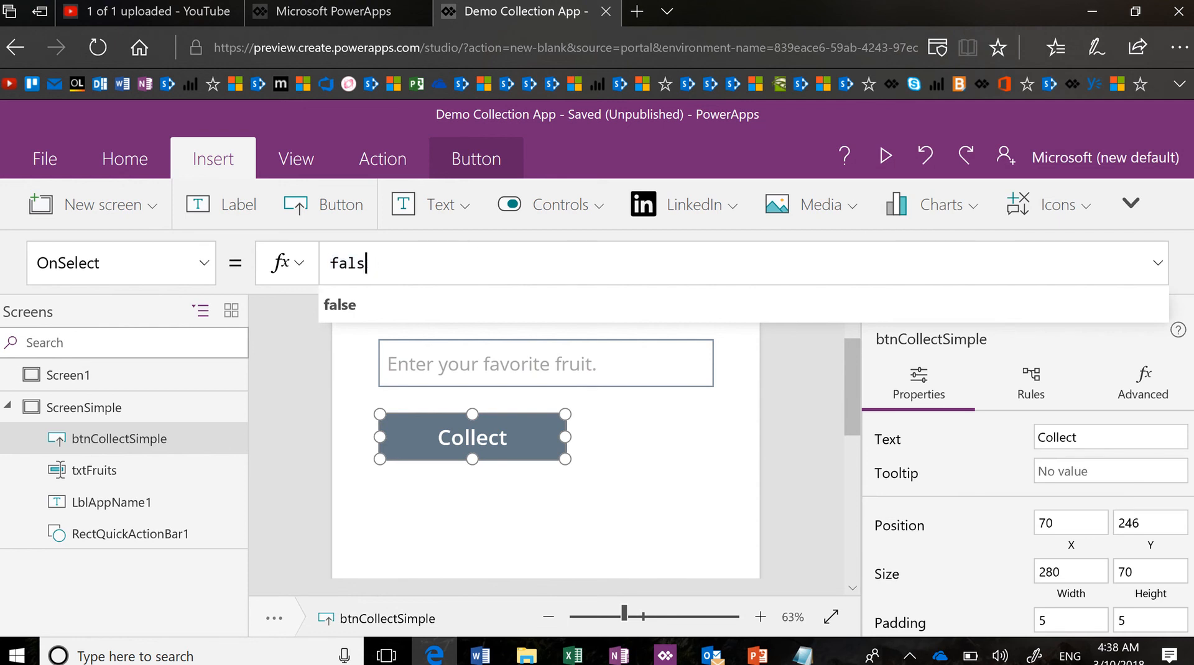
text(collect)
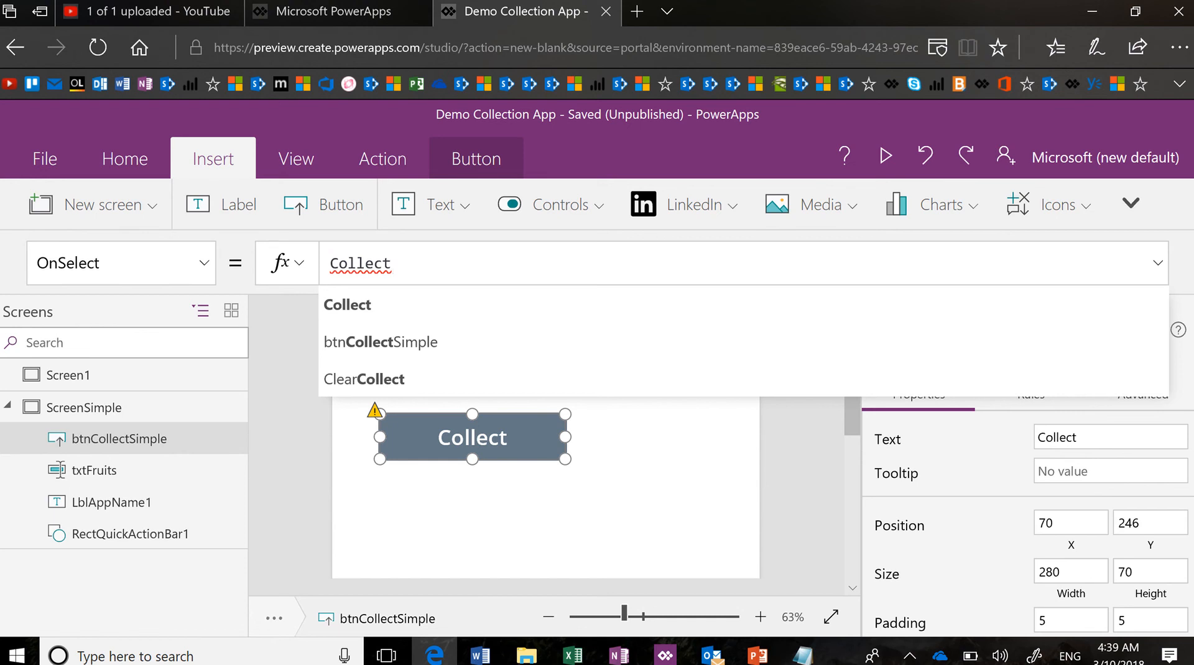
text(())
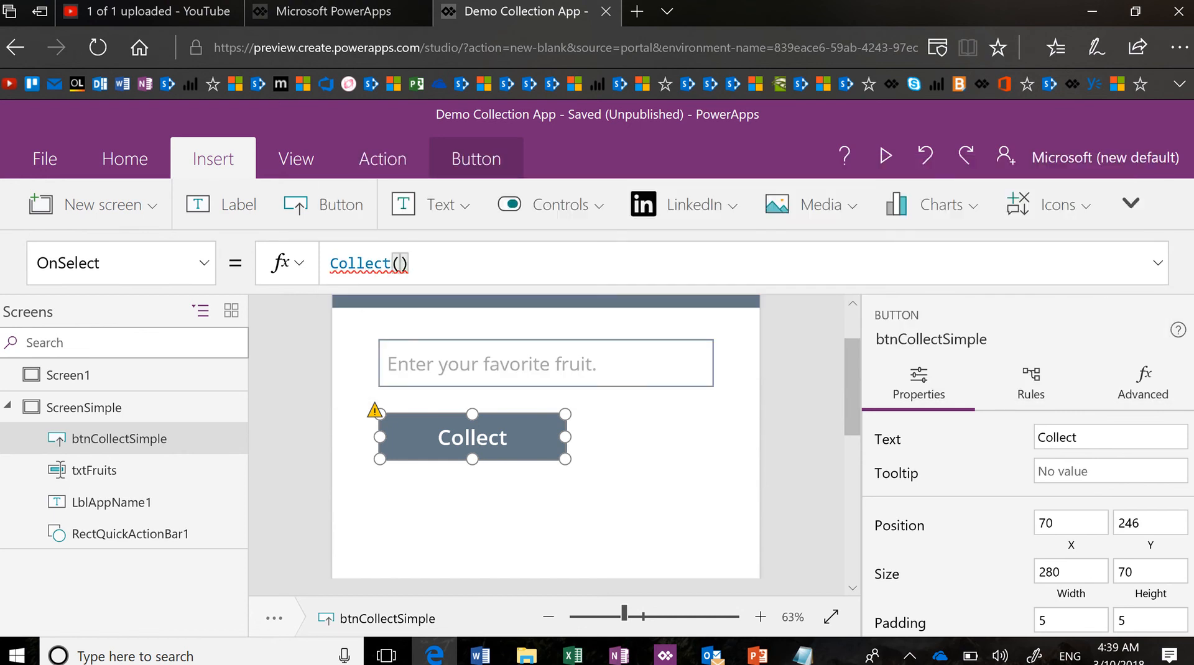
key(Left)
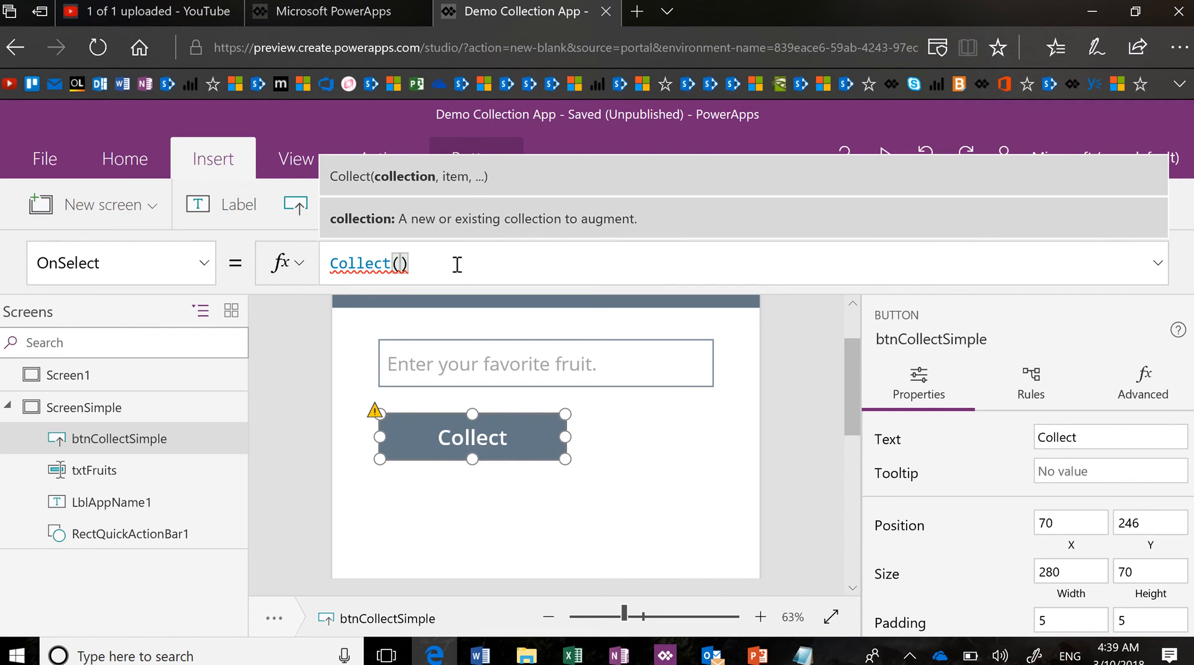
text(MyFruits,)
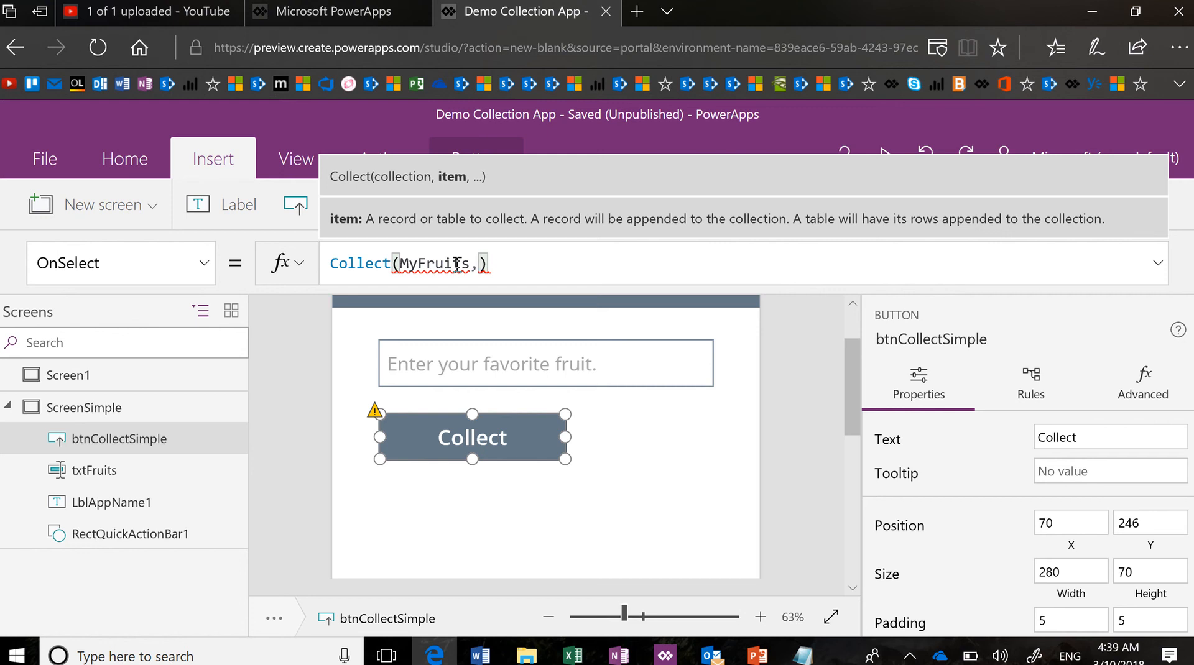
key(Left)
key(Left)
key(Left)
key(Left)
key(Left)
key(Left)
key(shift+Left)
key(shift+Left)
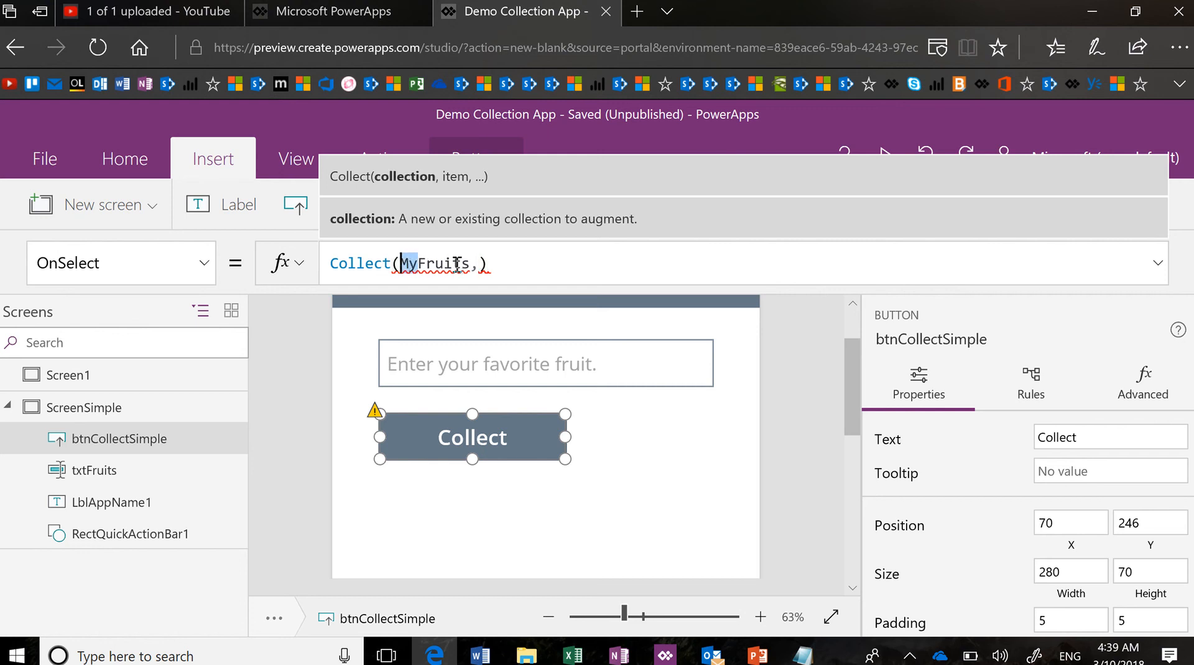
text(Col)
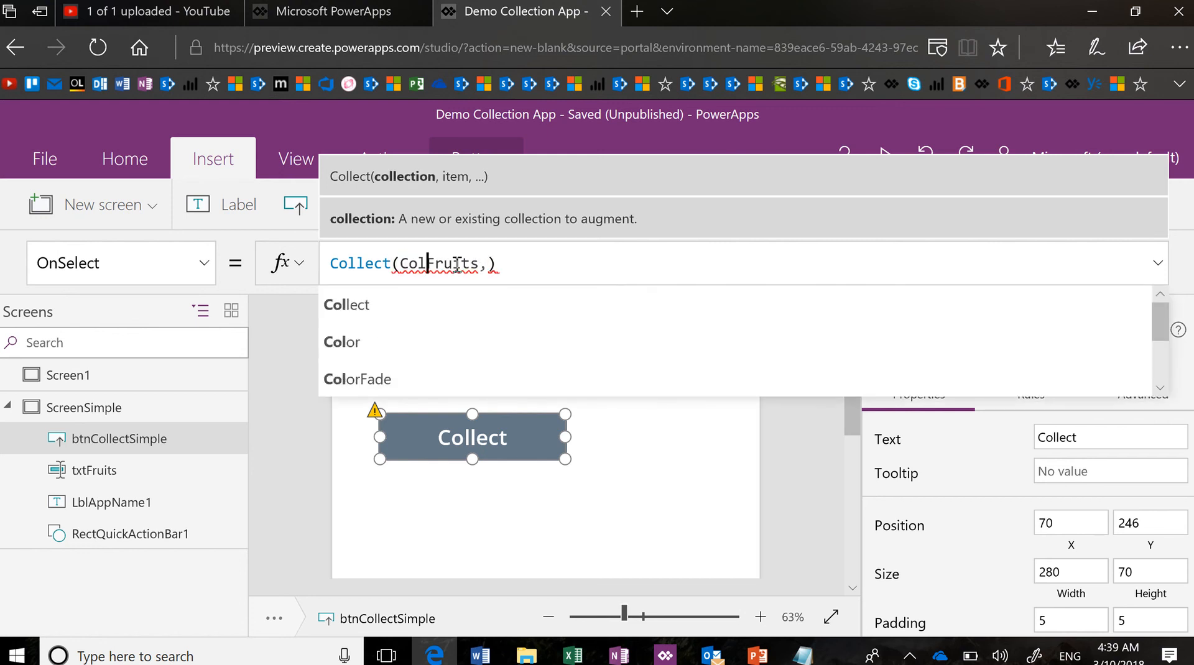
Add txtFruits.Text as the item argument and end the formula with a semicolon
click(490, 263)
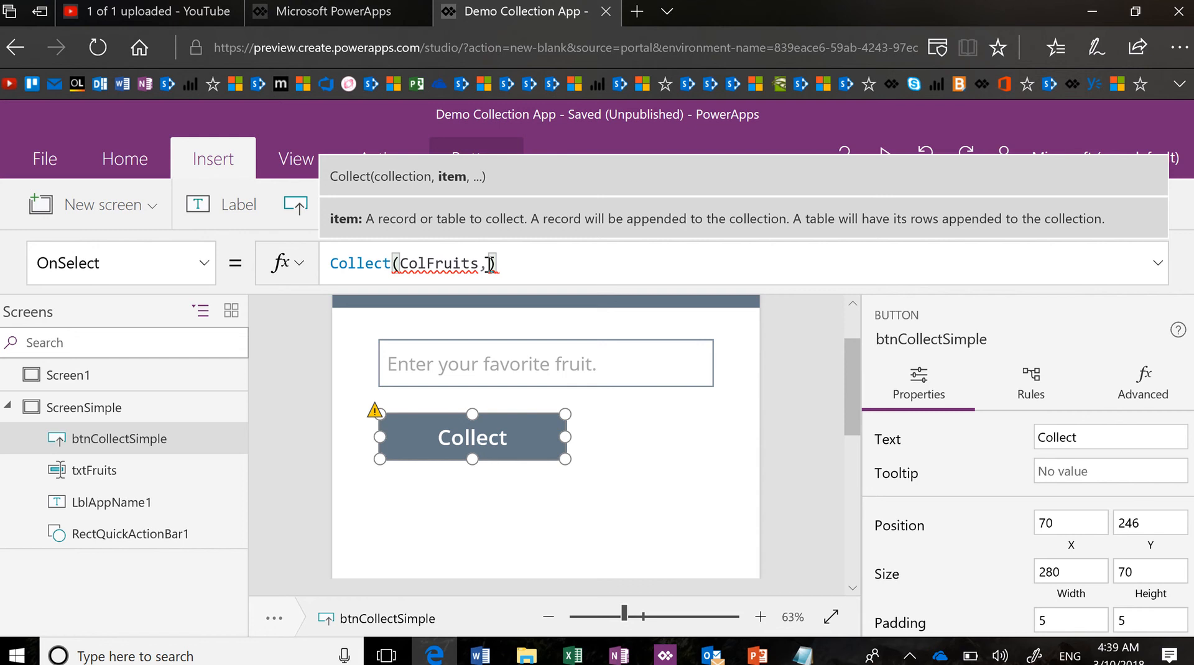
text(txt)
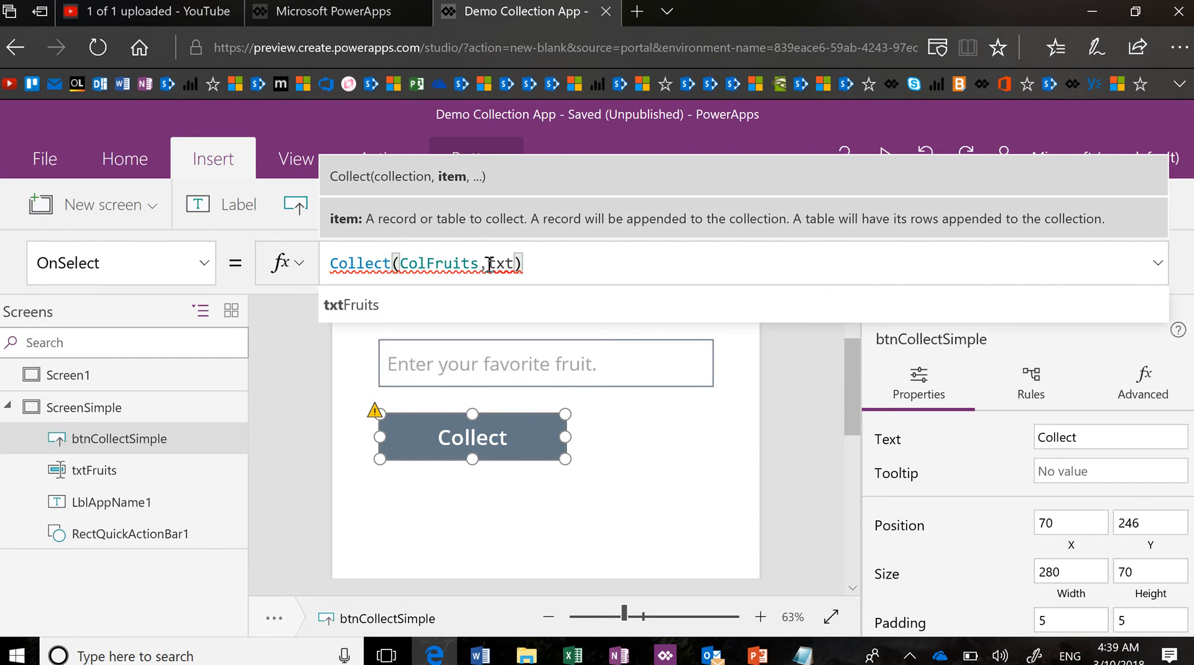
key(Tab)
text(.Te)
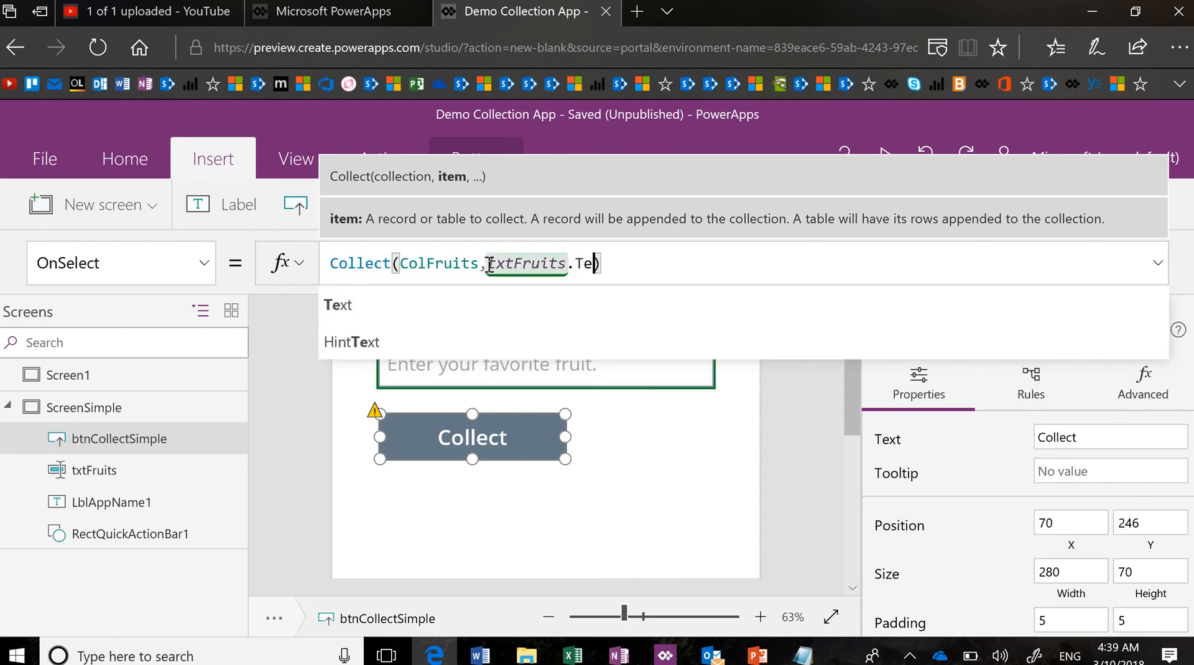
text(xt)
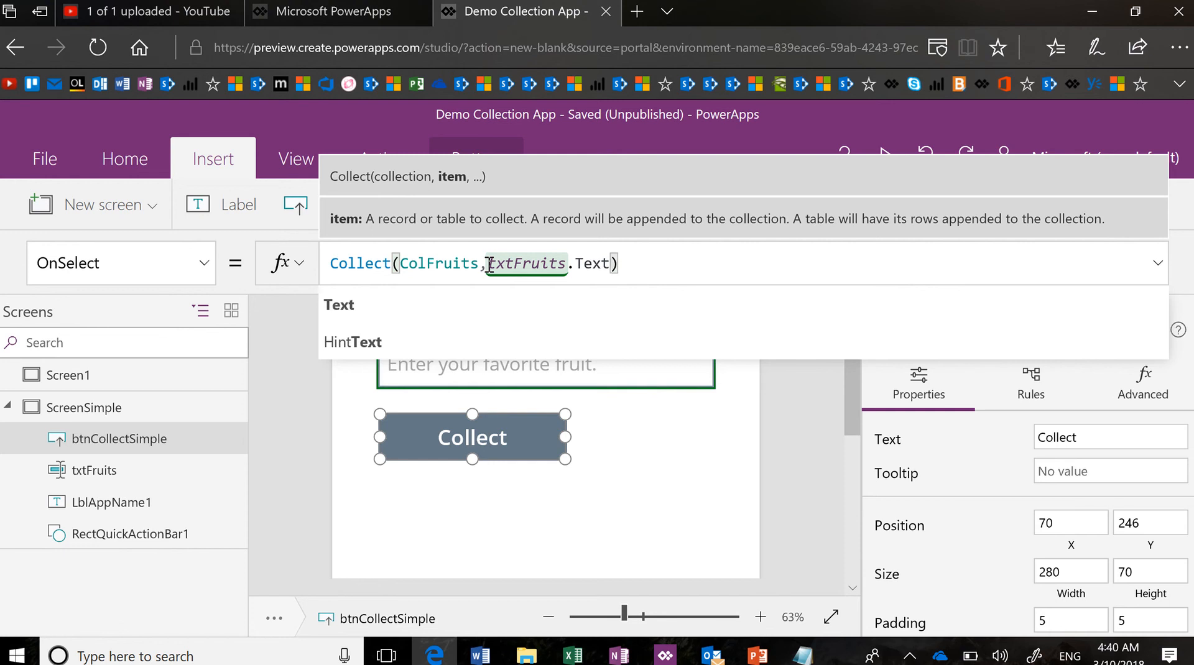
key(Right)
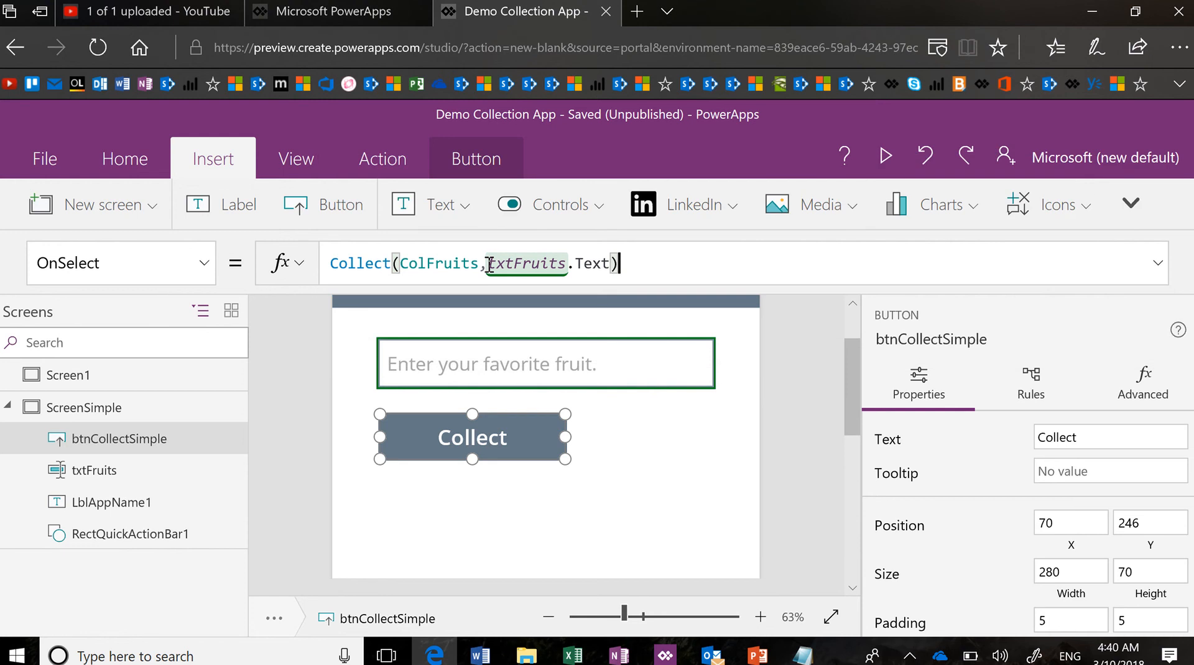
text(;)
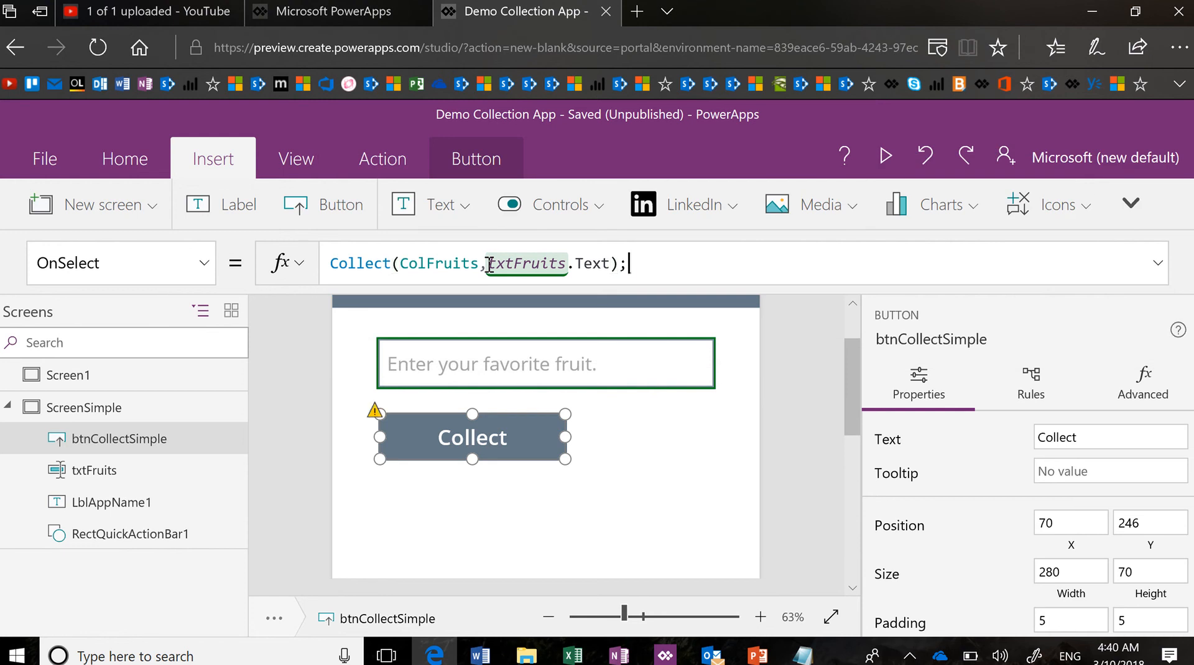
text(Reset()
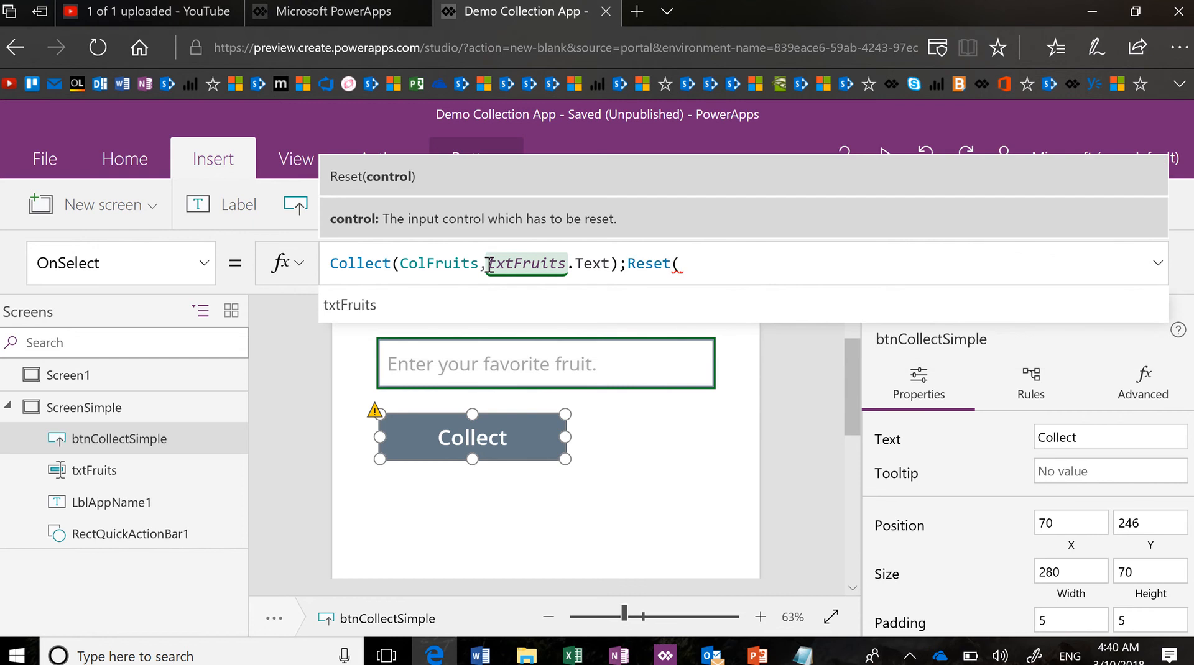
Finish the Collect OnSelect formula with Reset(txtFruits) and launch the app preview
text(txt)
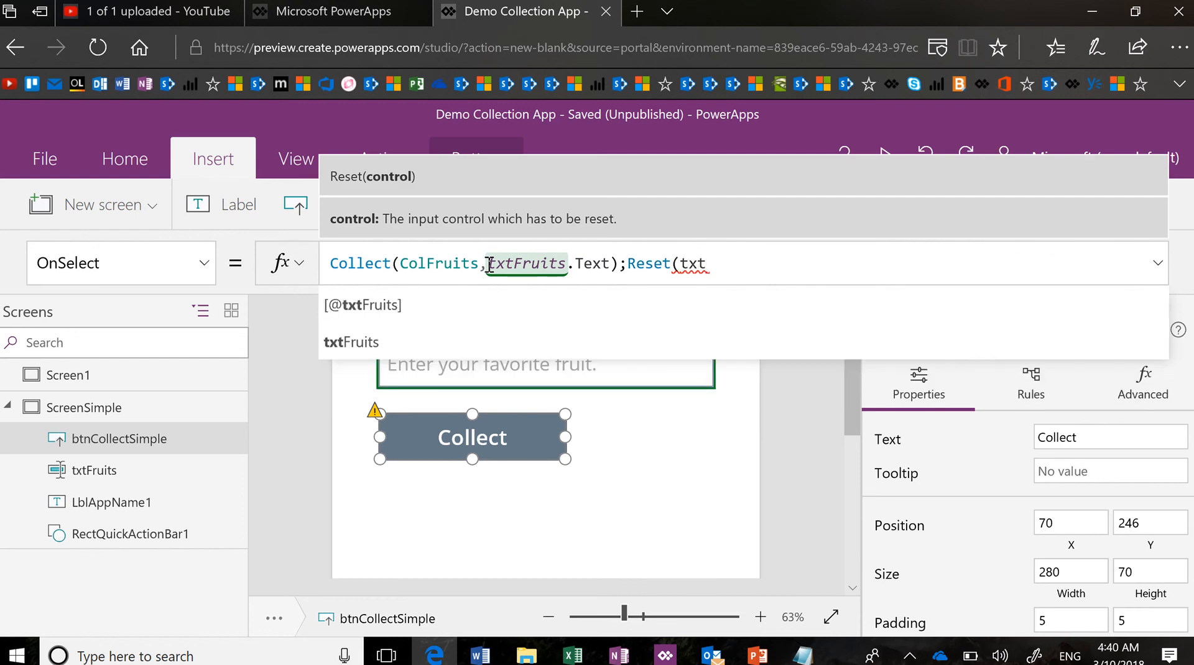
key(Tab)
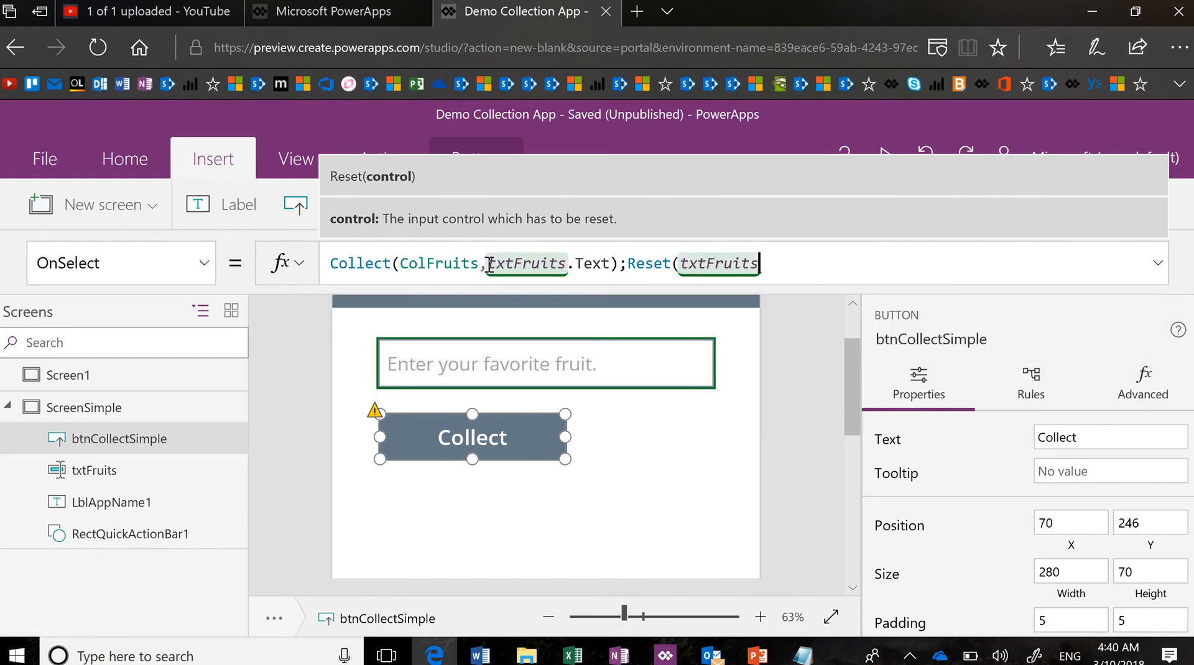
text())
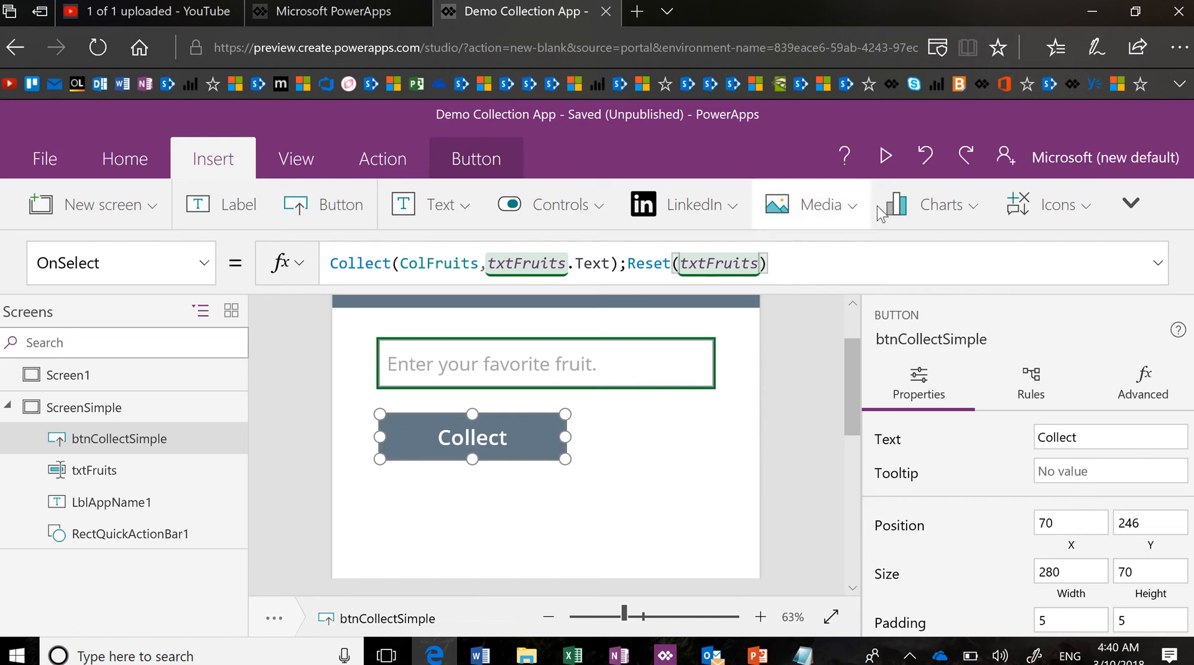
click(886, 152)
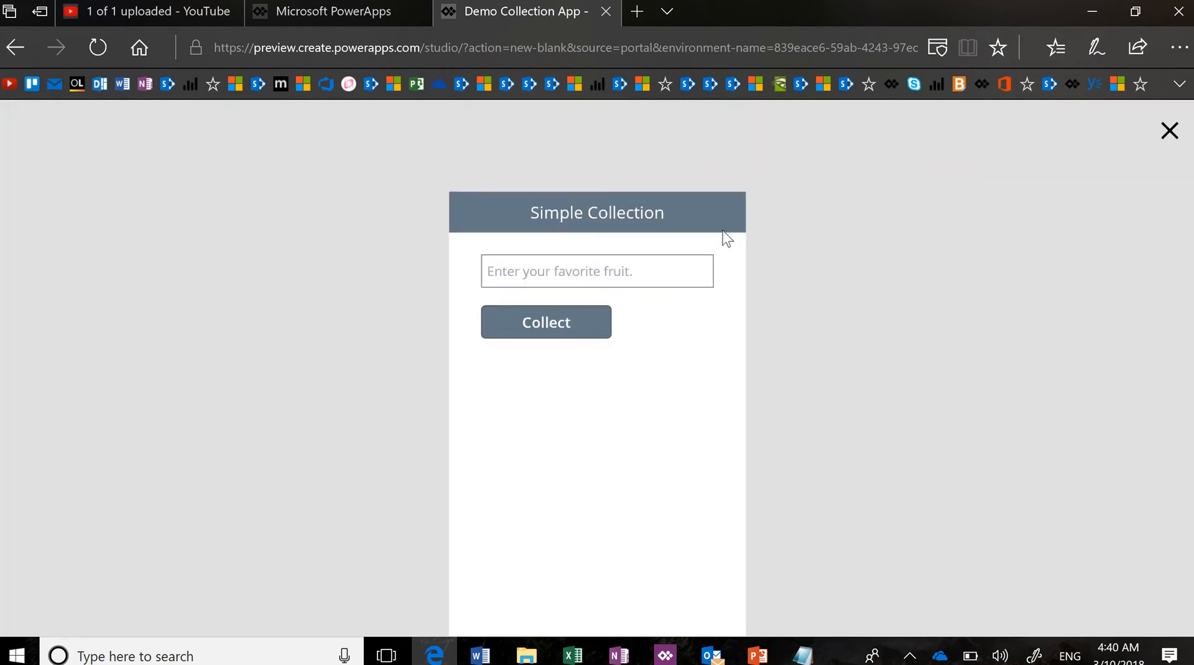
In the preview, collect Apple and then Banana through the fruit text box
click(647, 271)
text(Apple)
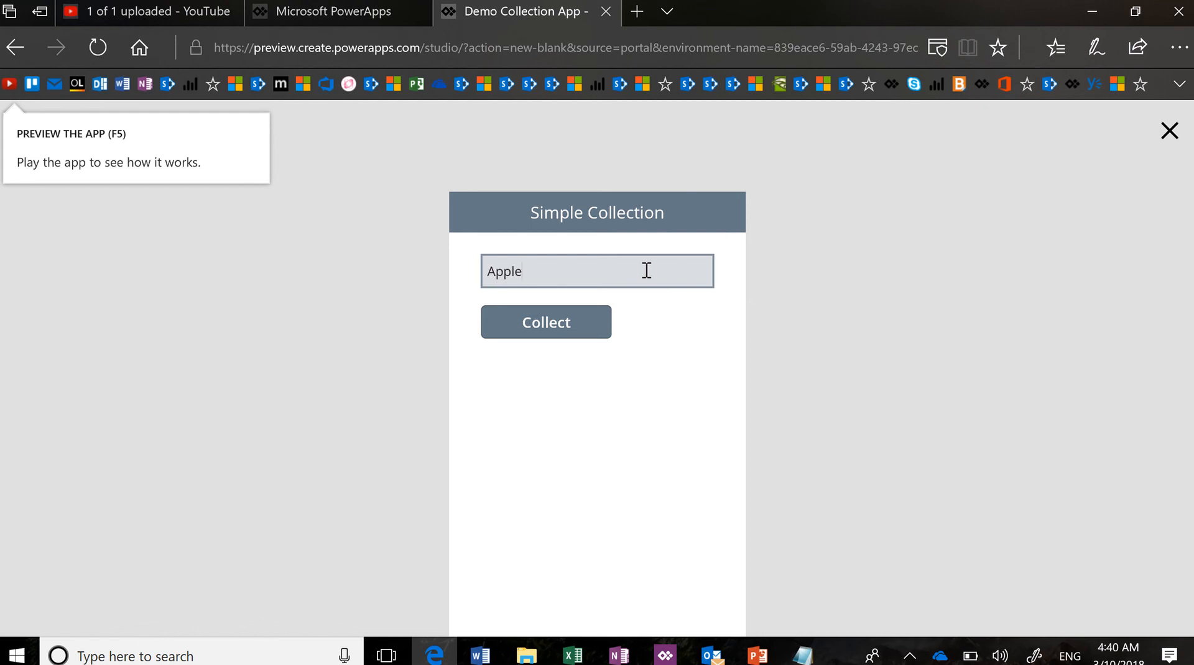
click(546, 322)
text(Banana)
key(Tab)
key(Return)
Leave the preview and open the Collections page from the File menu
key(Escape)
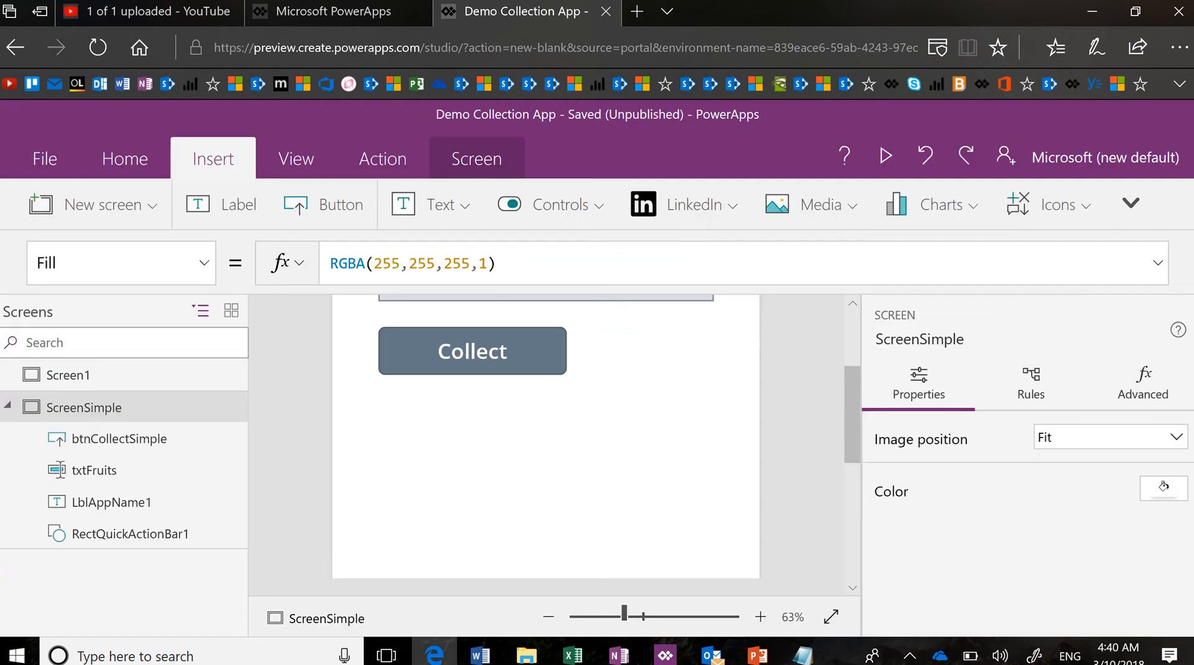
scroll(584, 417, up, 3)
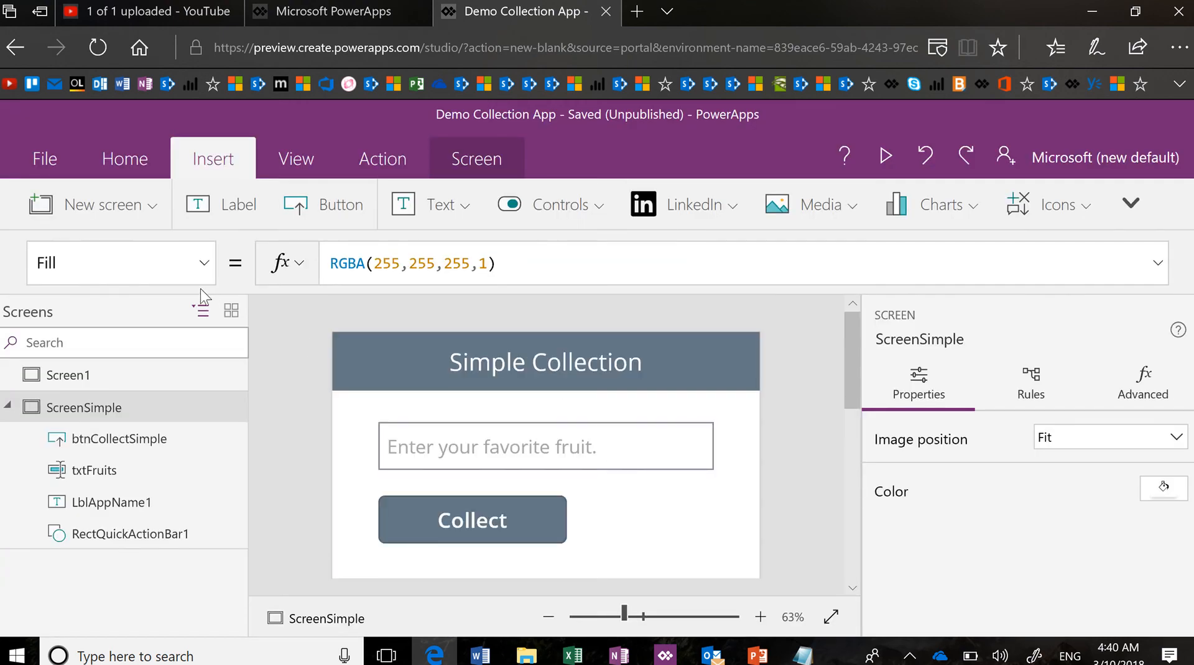
click(36, 144)
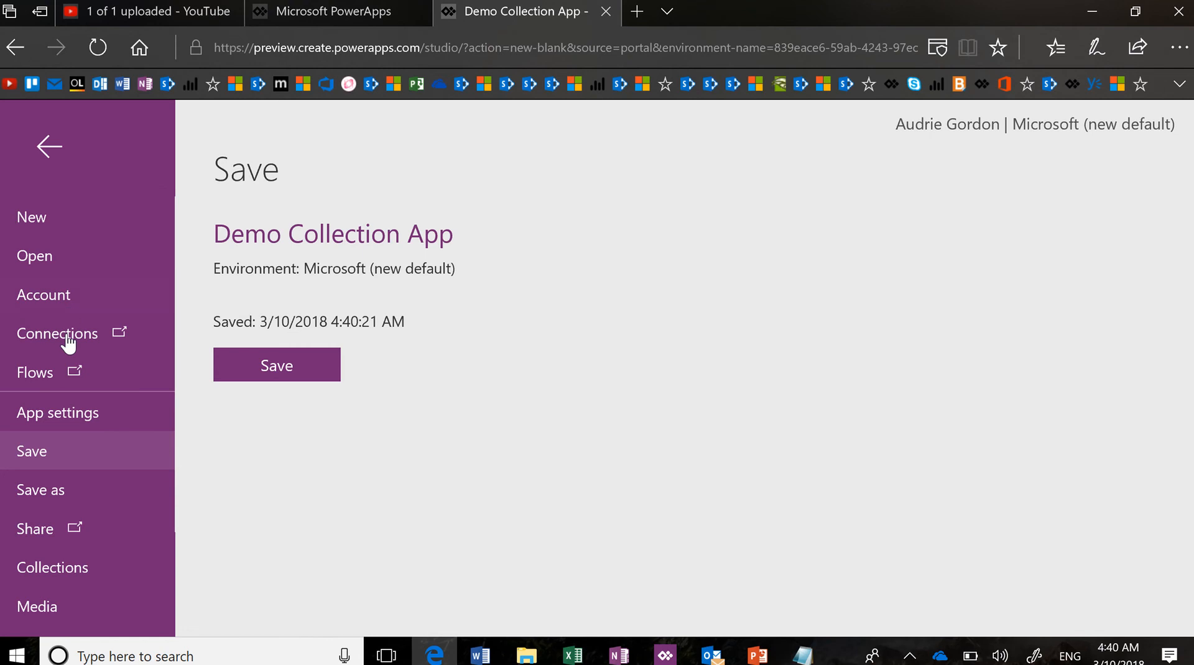
click(86, 562)
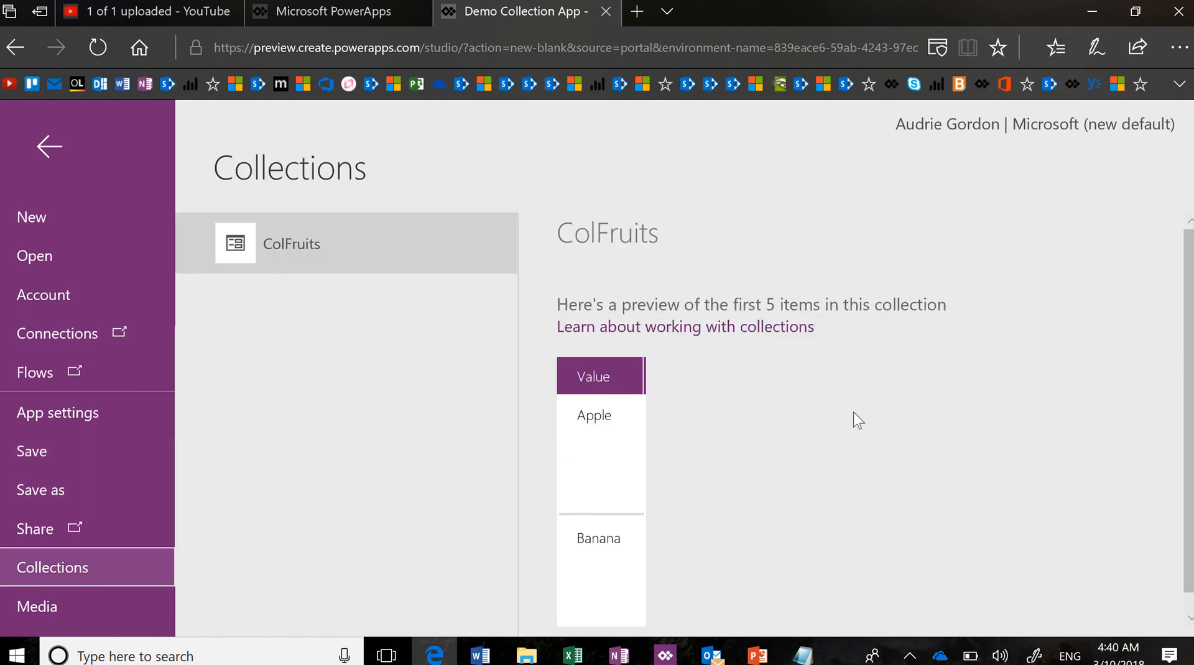
Scroll the Collections page to view ColFruits holding Apple and Banana
scroll(858, 420, down, 1)
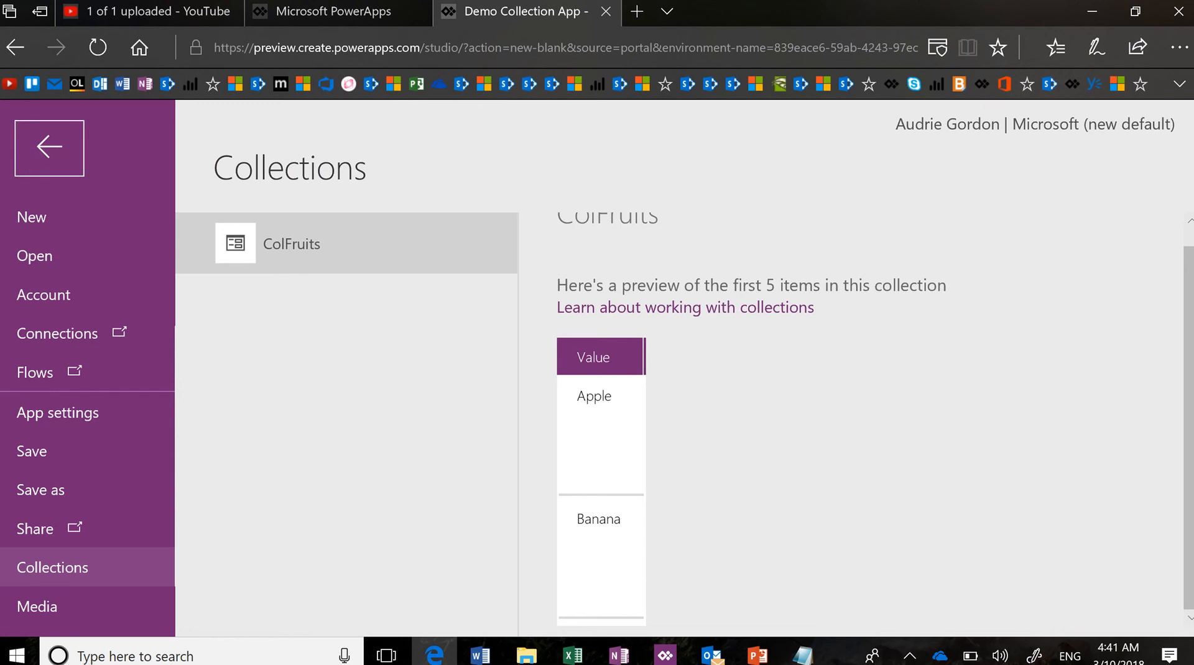
Return to the editor and fit ScreenSimple in the canvas at about 57% zoom
click(50, 146)
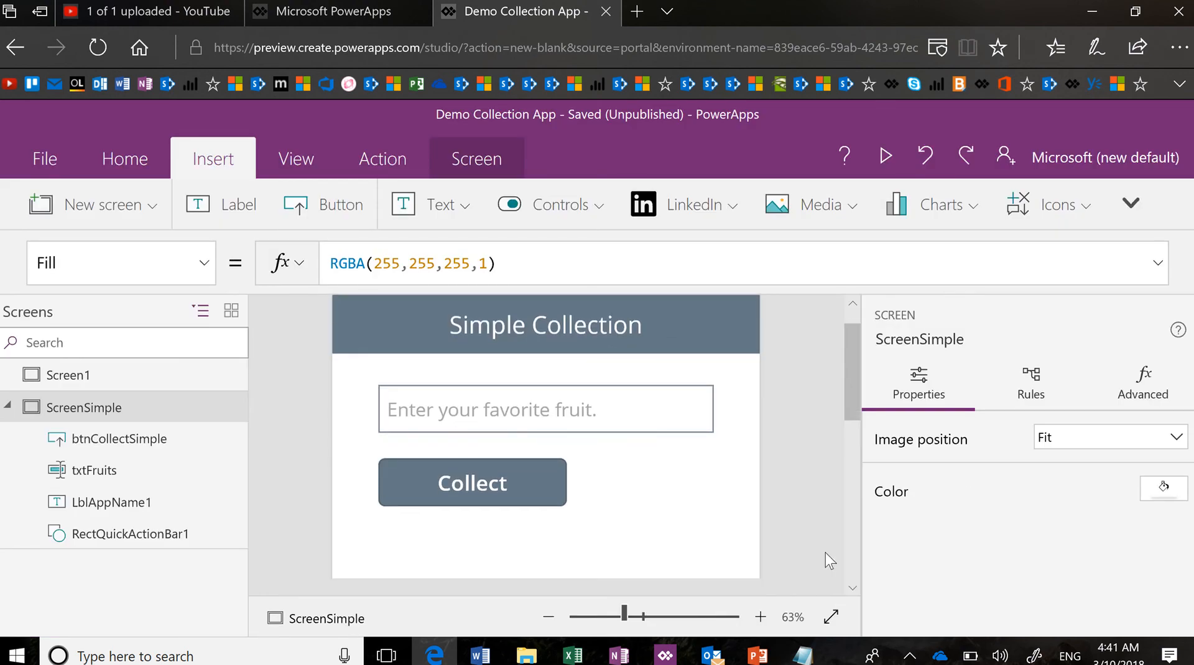
click(831, 616)
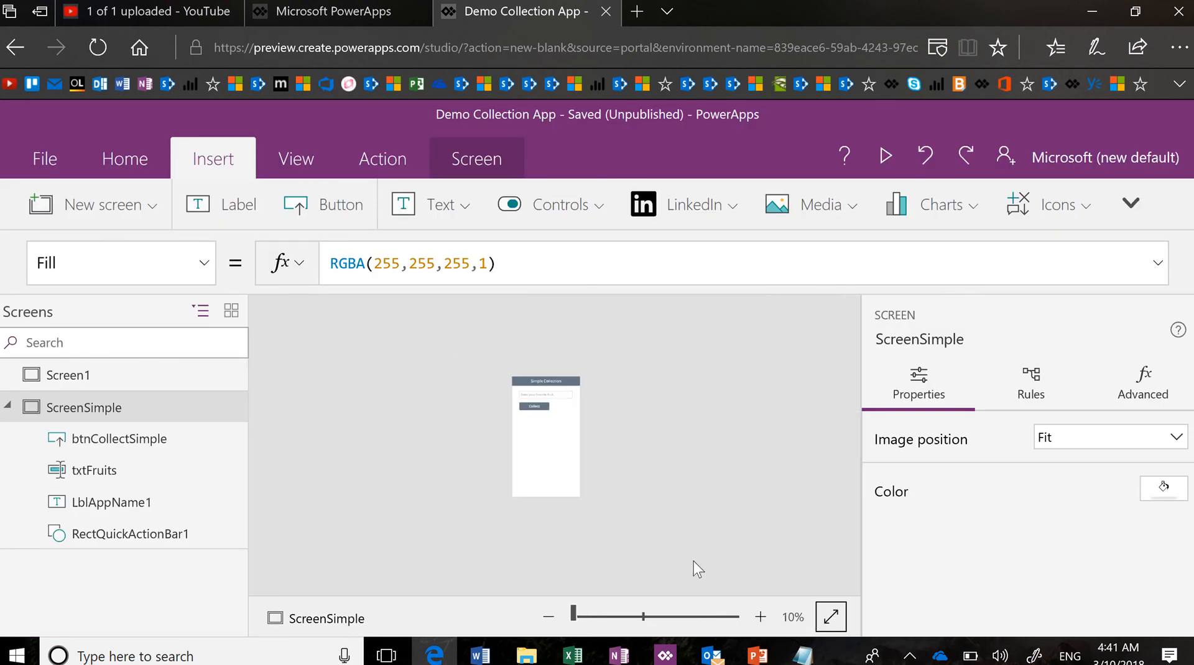
click(621, 616)
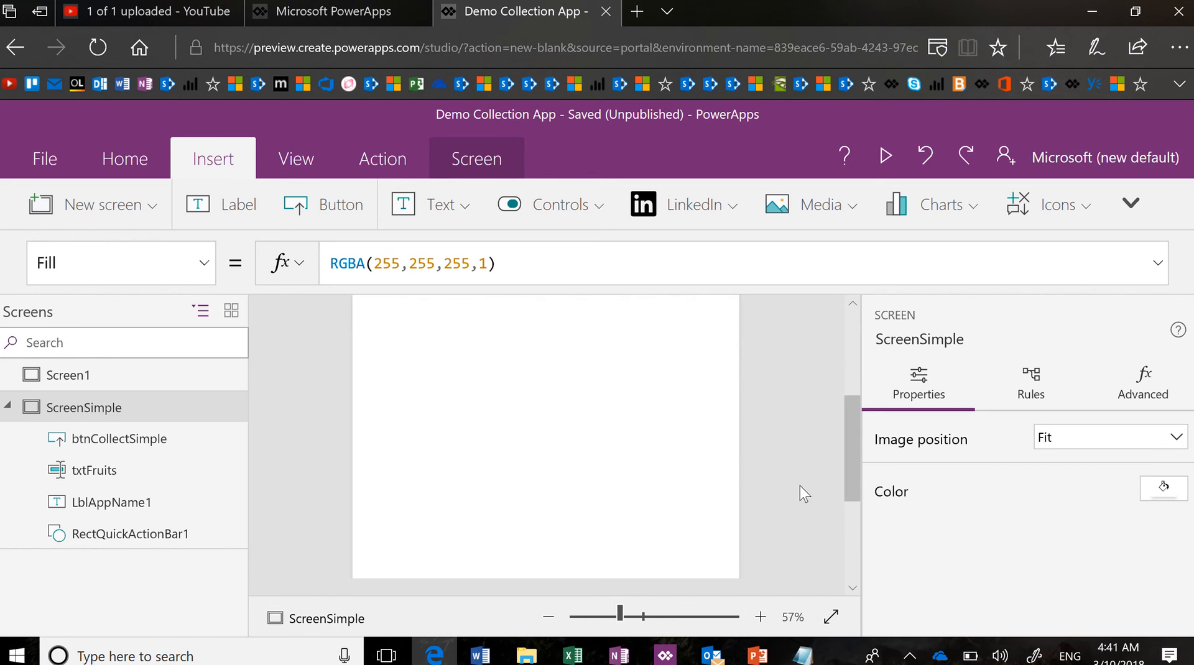
scroll(800, 486, up, 3)
scroll(799, 487, down, 1)
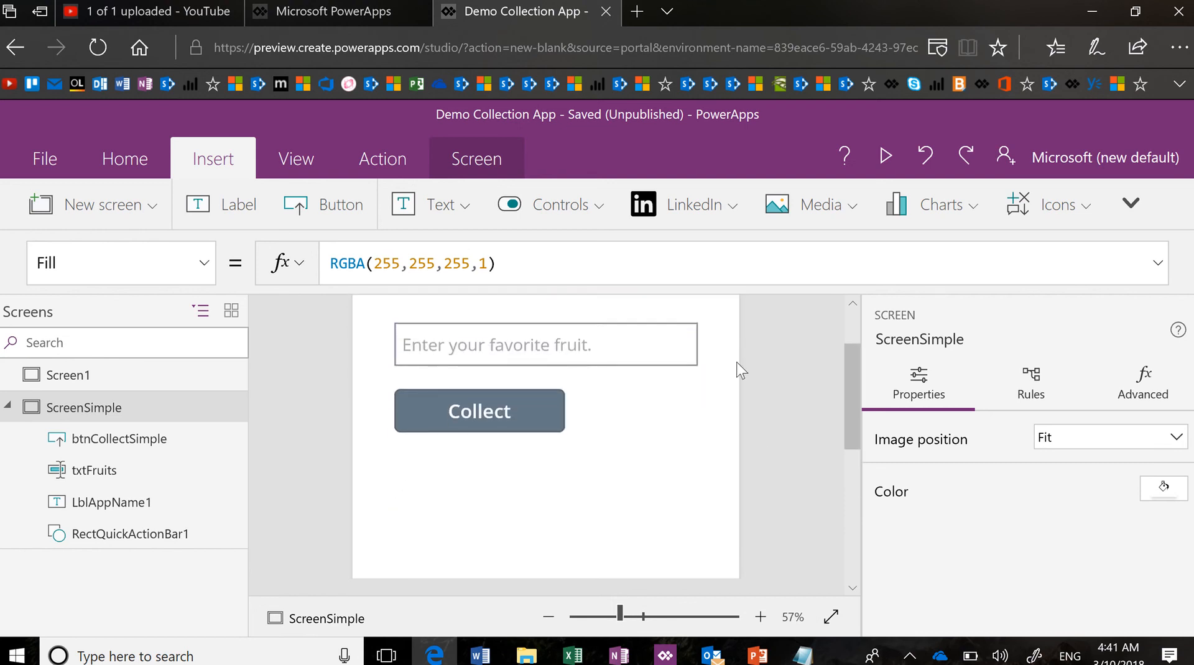
click(603, 210)
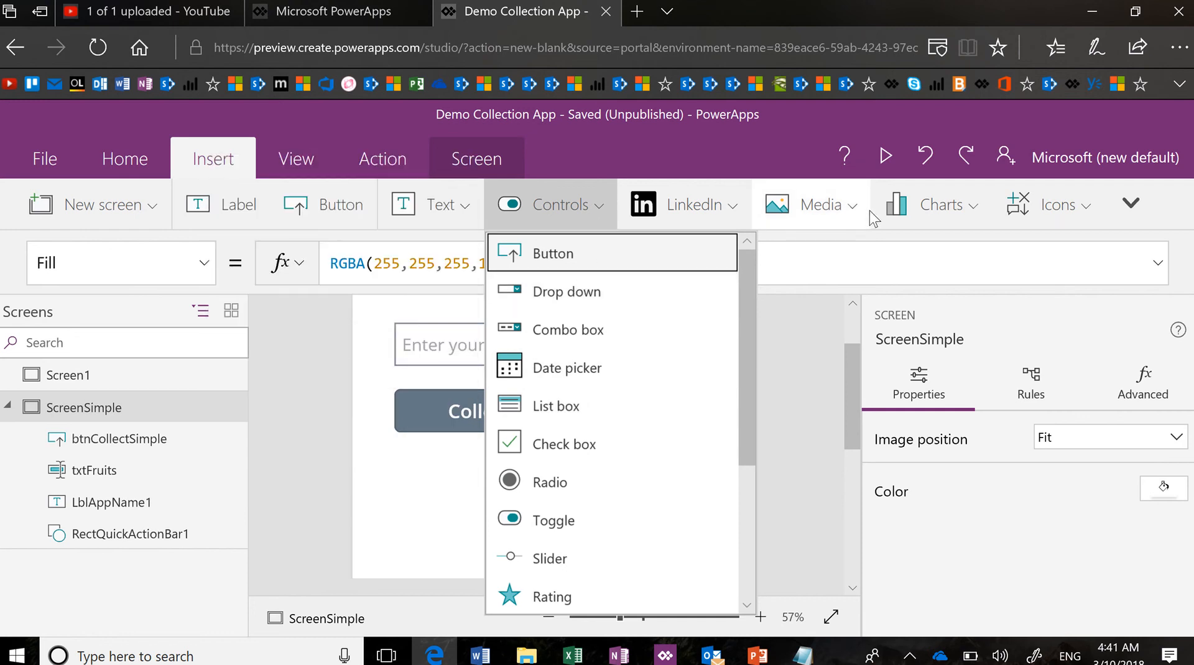
Zoom the browser page out from 225% to 200%
click(1177, 55)
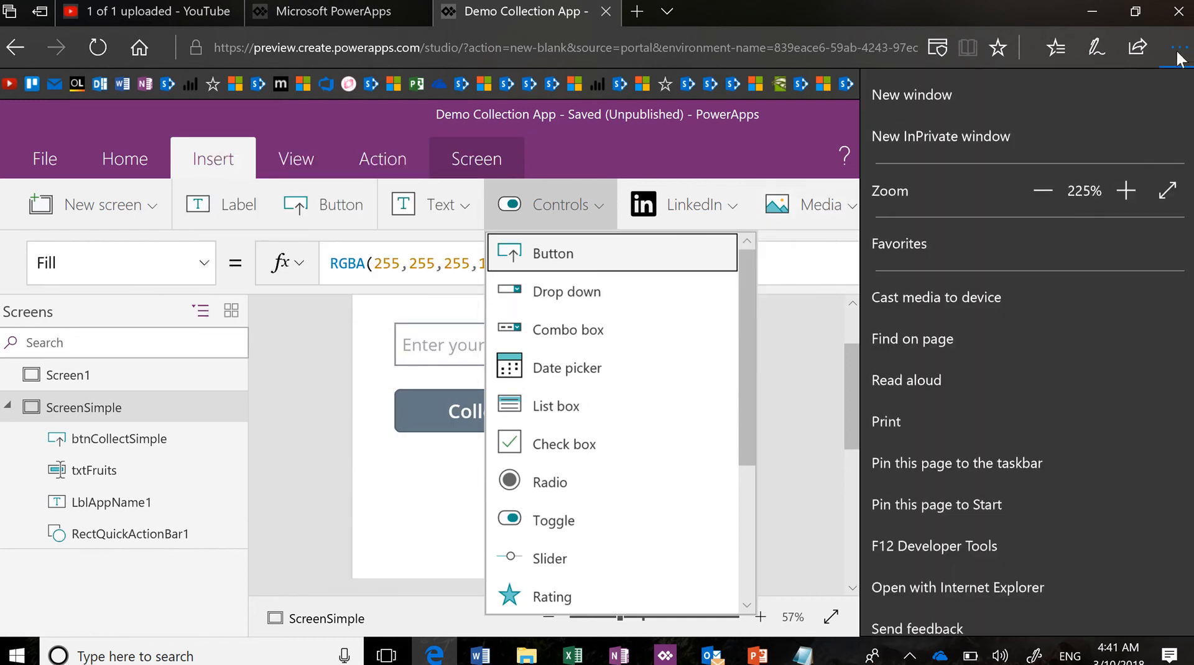
click(1042, 191)
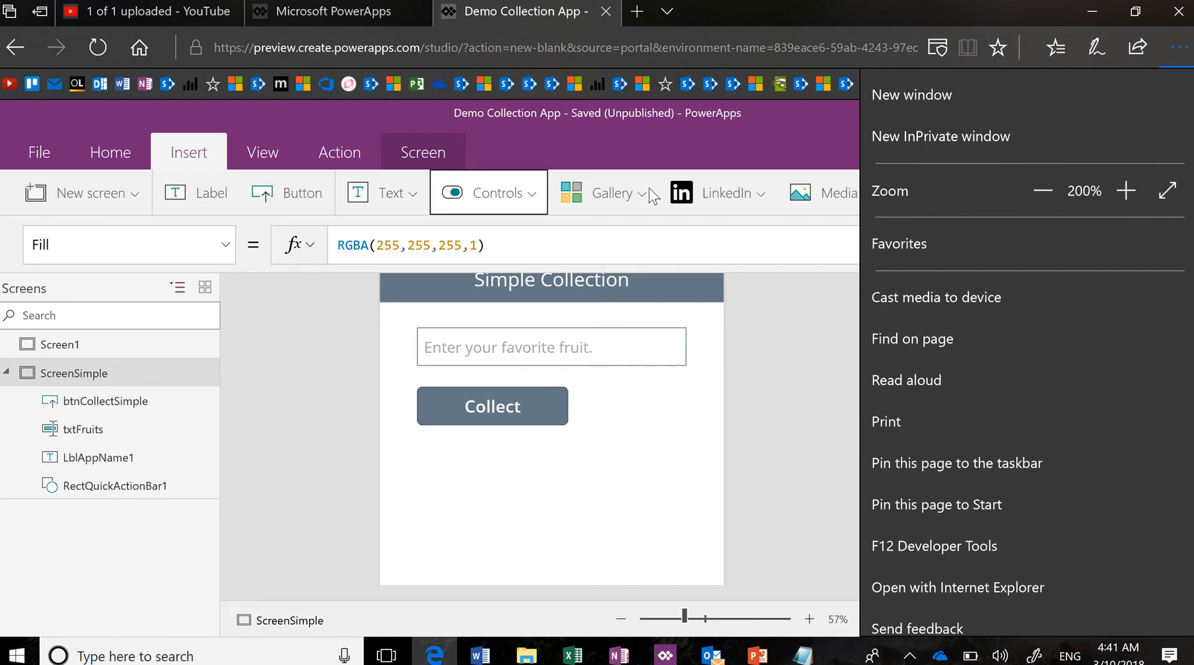
click(649, 197)
click(644, 196)
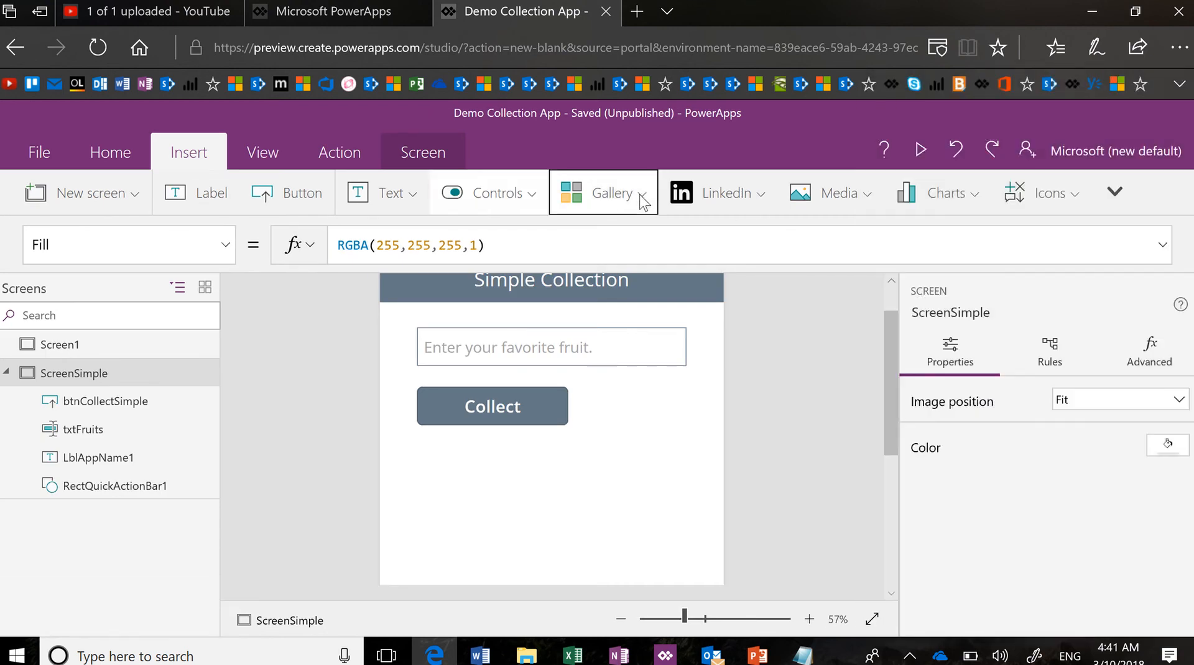
Insert a vertical gallery bound to ColFruits using the Title layout
click(619, 281)
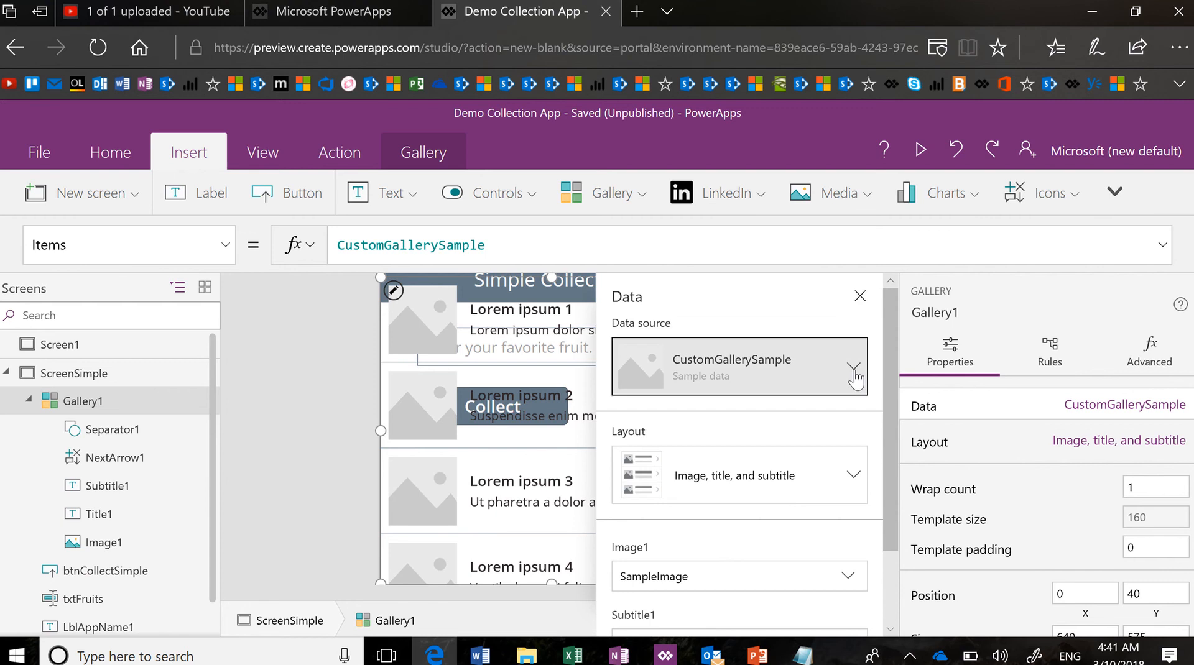
click(853, 370)
click(765, 444)
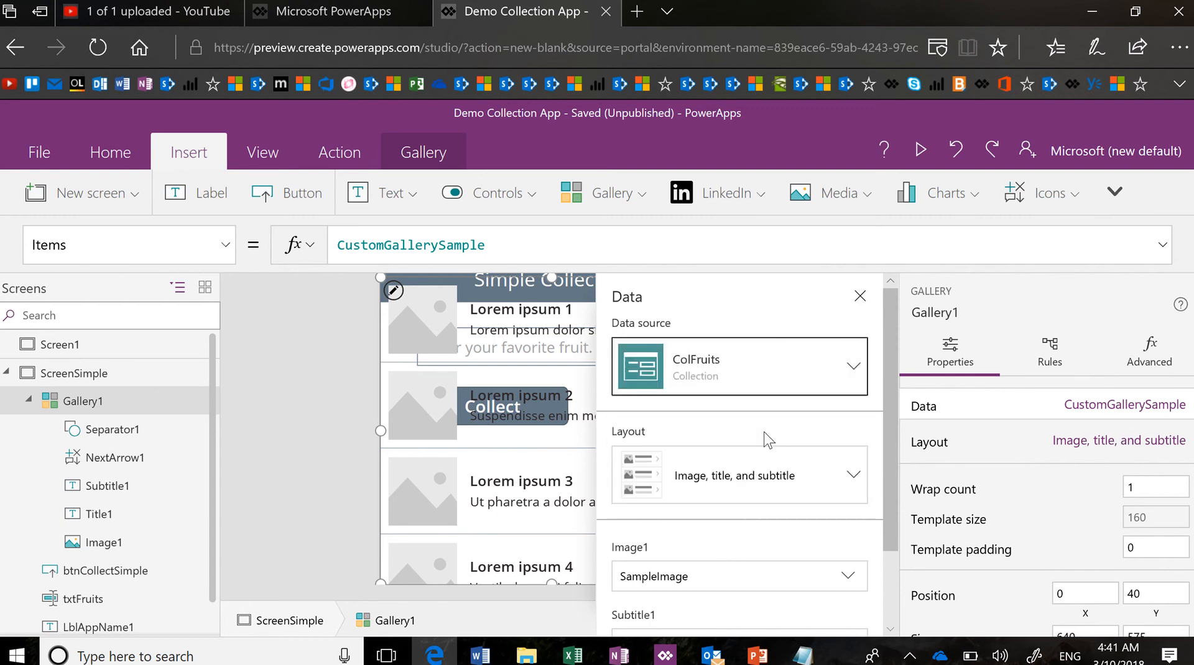
click(797, 483)
click(675, 370)
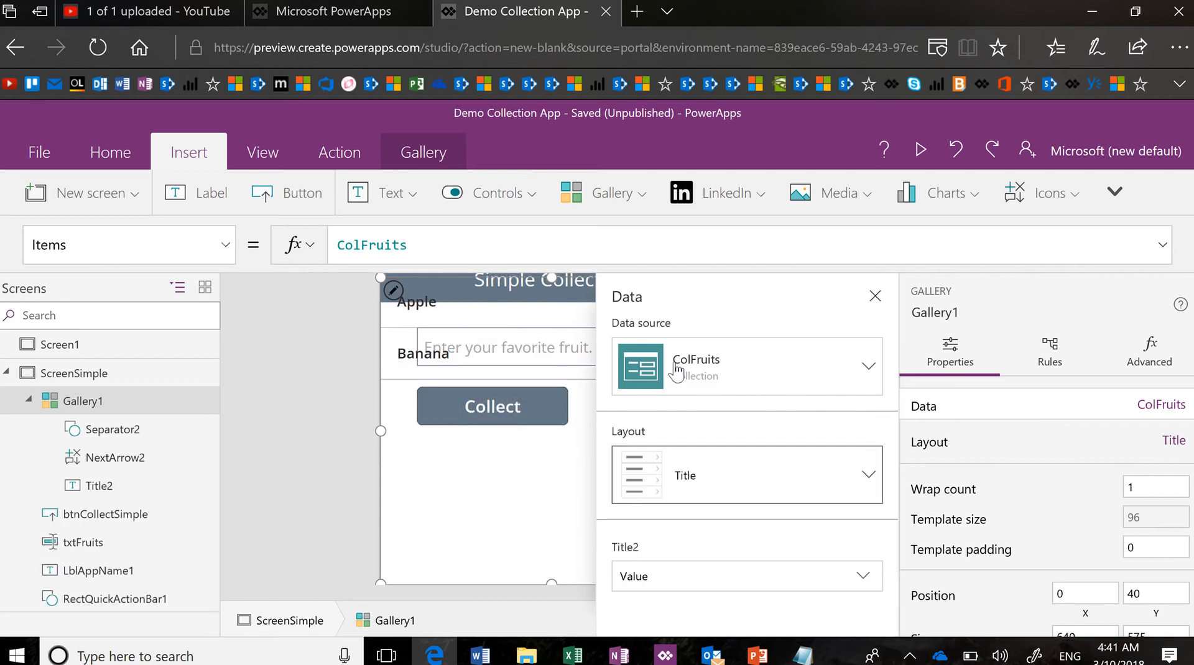
click(875, 297)
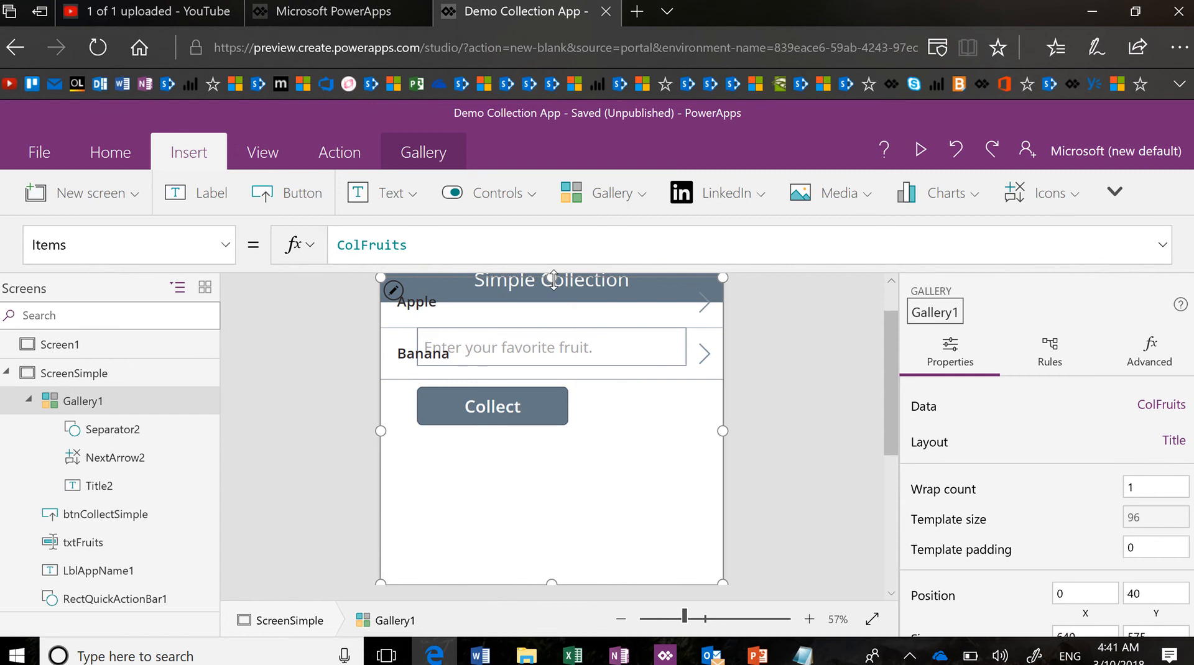
Move Gallery1 below the Collect button and delete its row arrow icons
drag(554, 280, 546, 449)
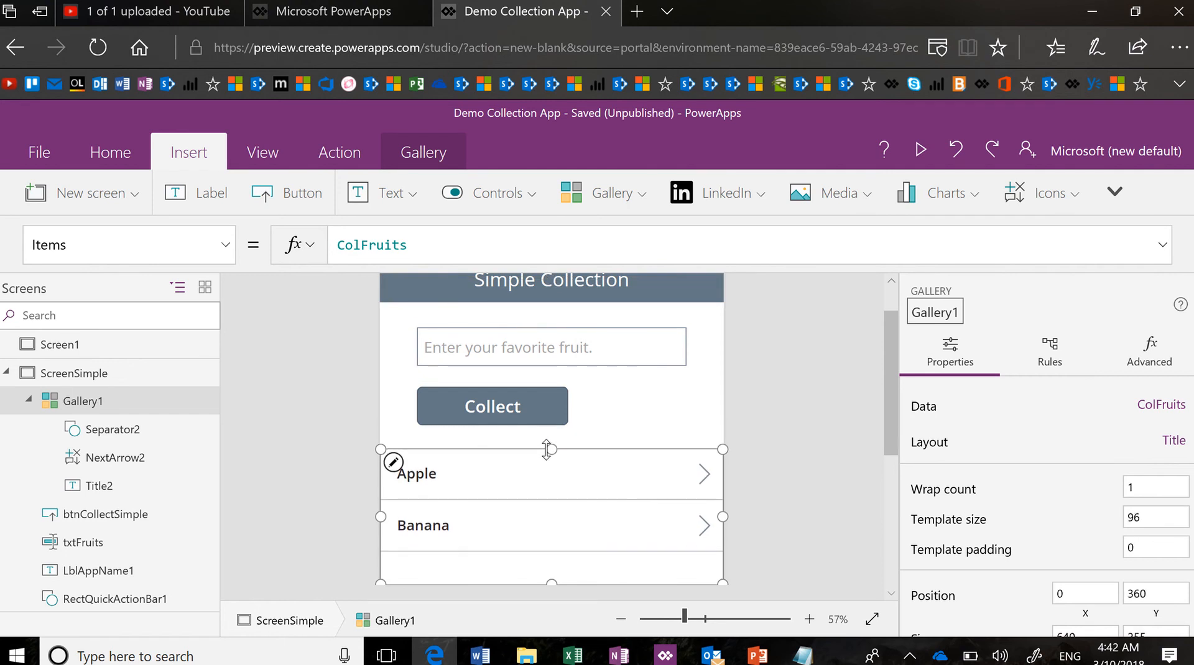
click(705, 479)
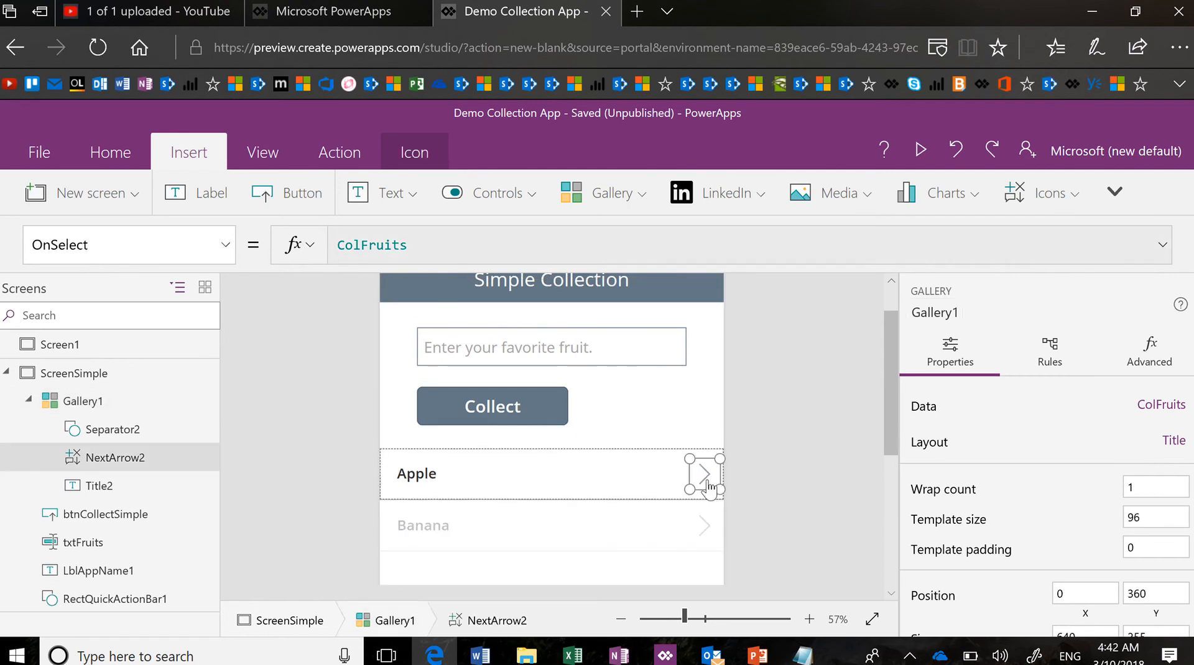
click(708, 486)
key(Delete)
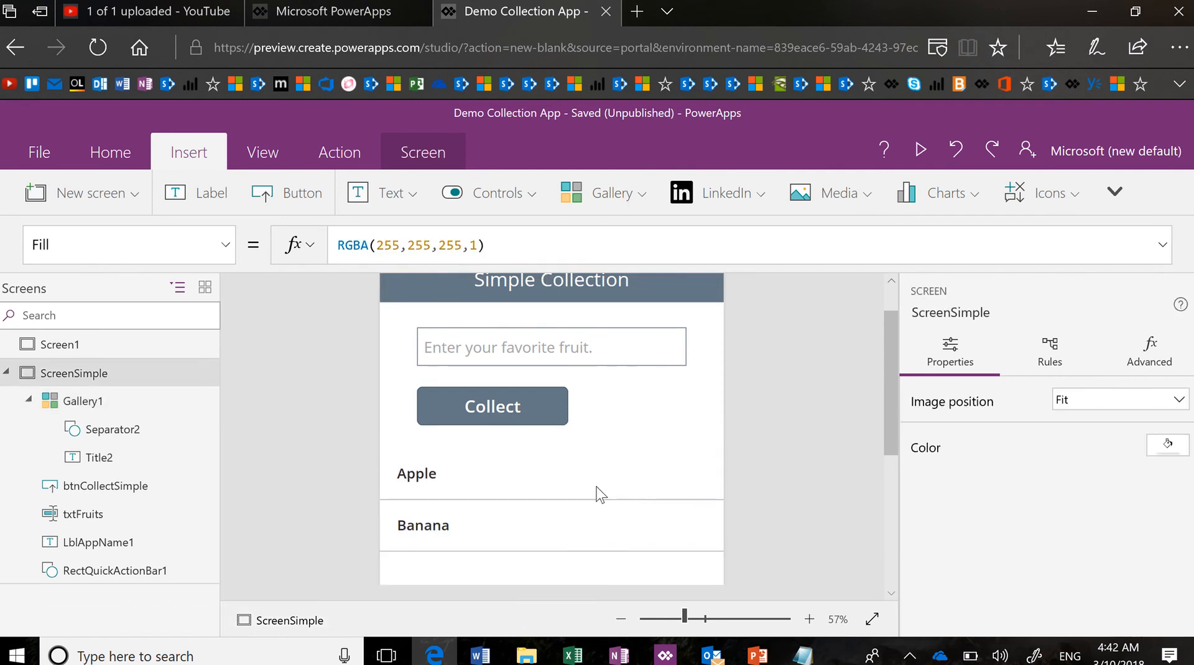
Narrow Gallery1 on both sides to match the text box and extend it downward
click(533, 558)
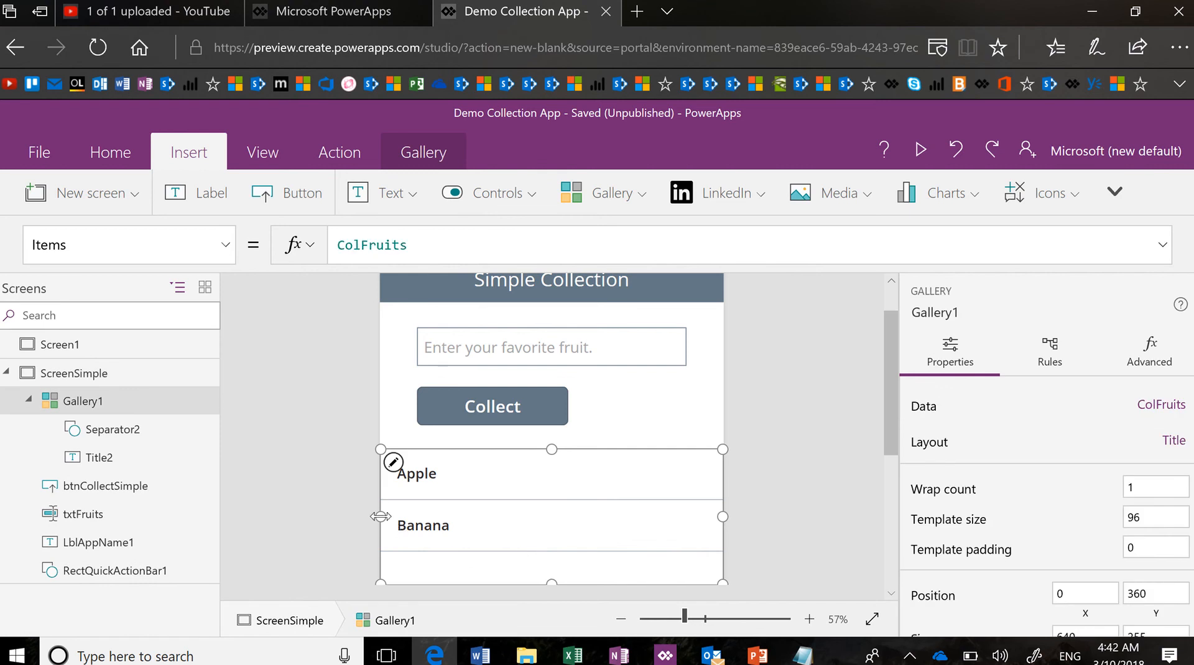
drag(380, 518, 420, 523)
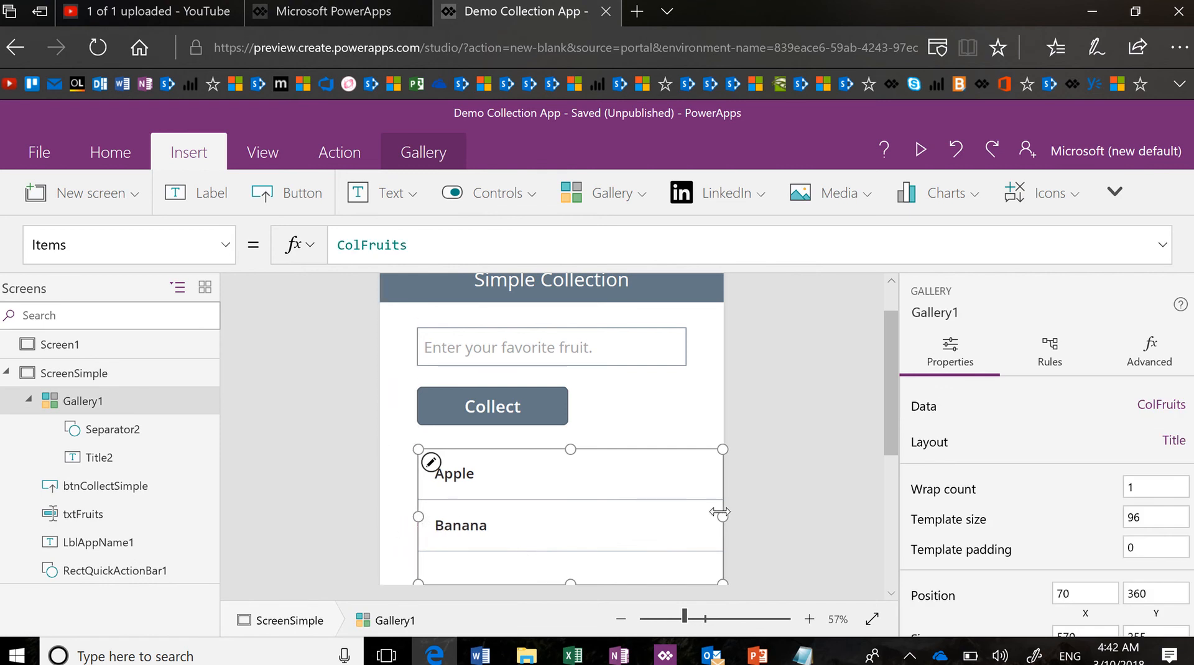
drag(722, 513, 685, 513)
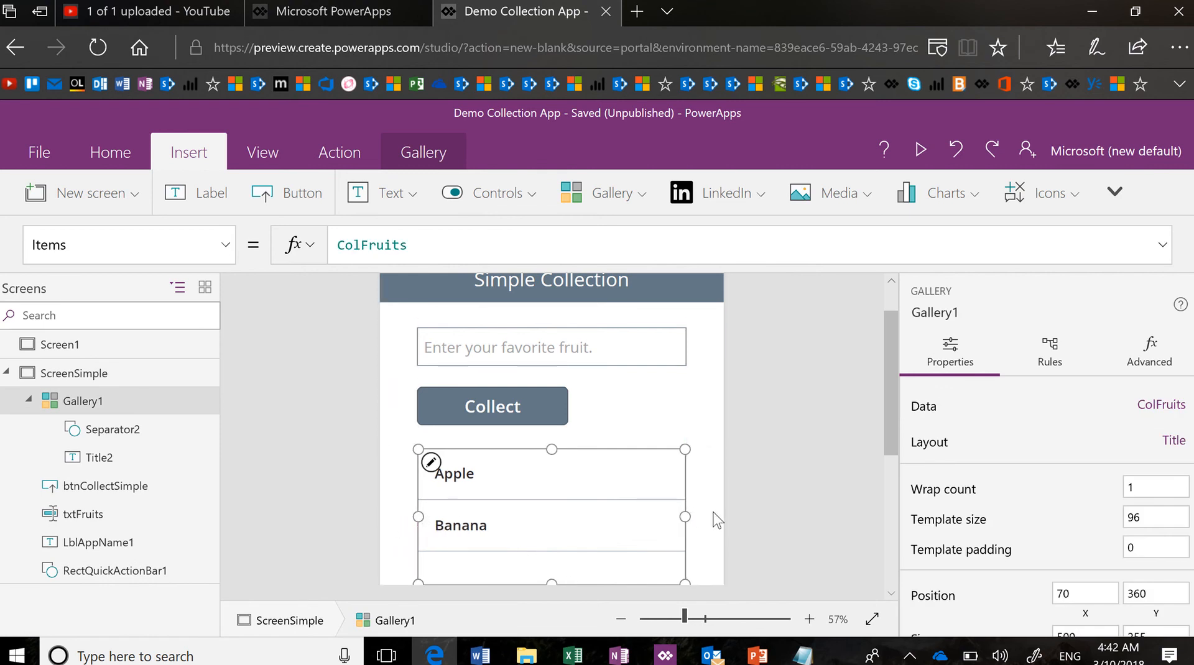
scroll(716, 520, down, 2)
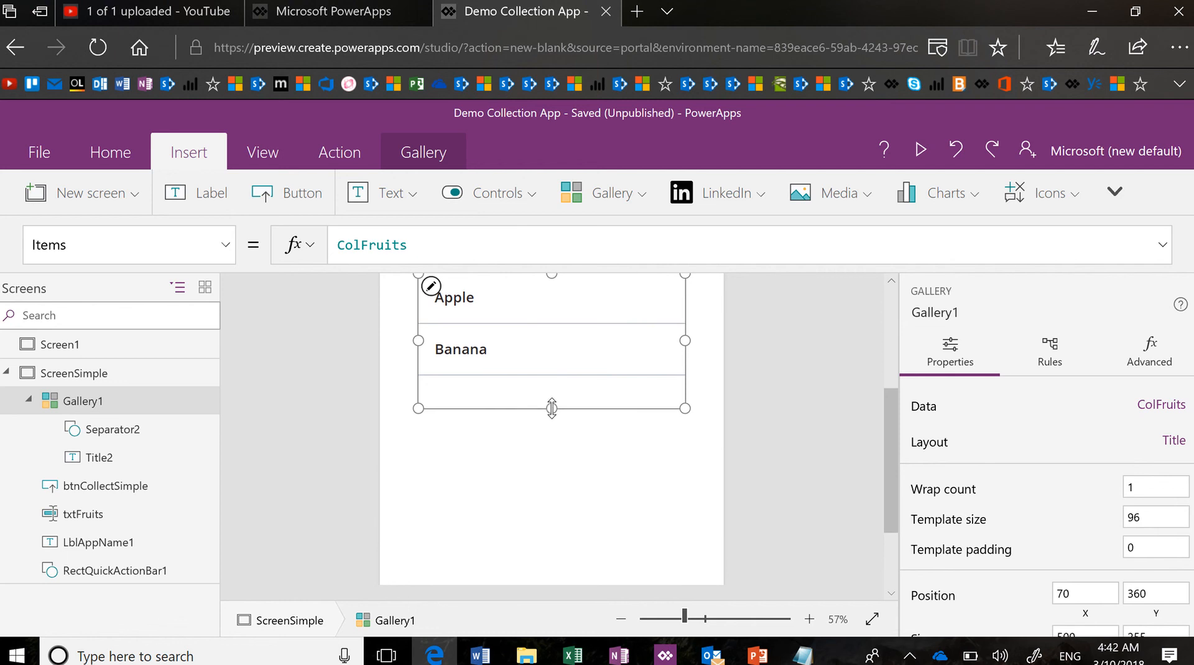
drag(552, 408, 542, 555)
click(816, 479)
scroll(816, 479, up, 3)
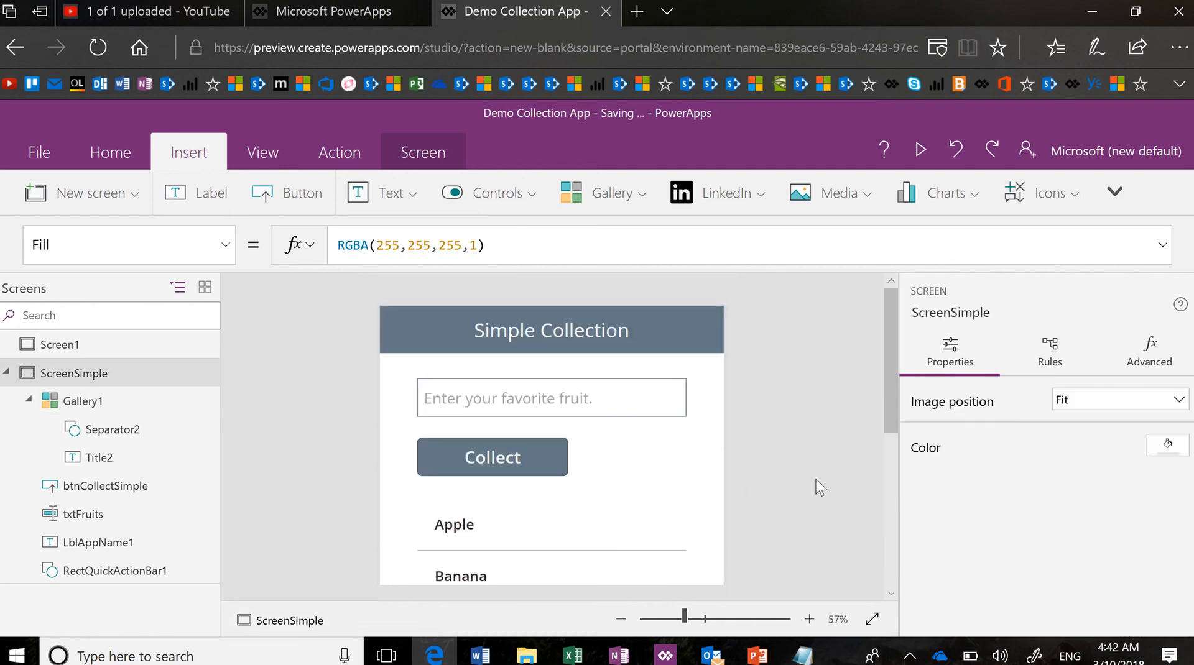
right_click(819, 460)
key(Escape)
Preview the app, collect Kiwi as a third fruit, and exit back to the editor
click(920, 150)
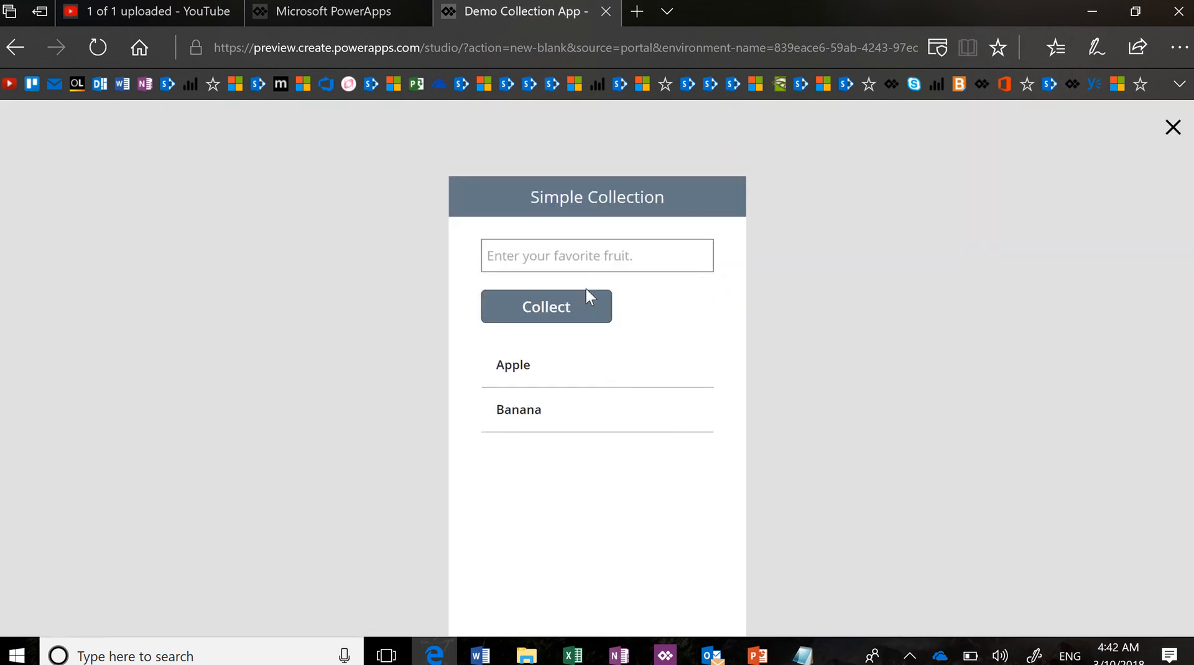
click(581, 263)
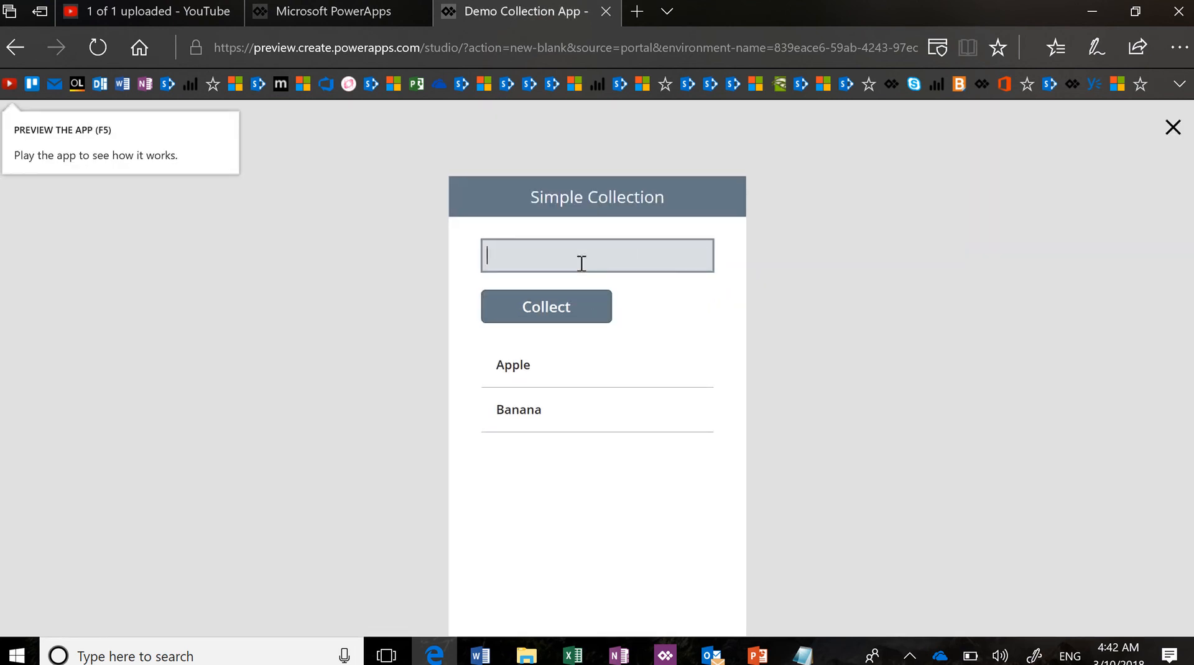
text(Kiwi)
click(546, 306)
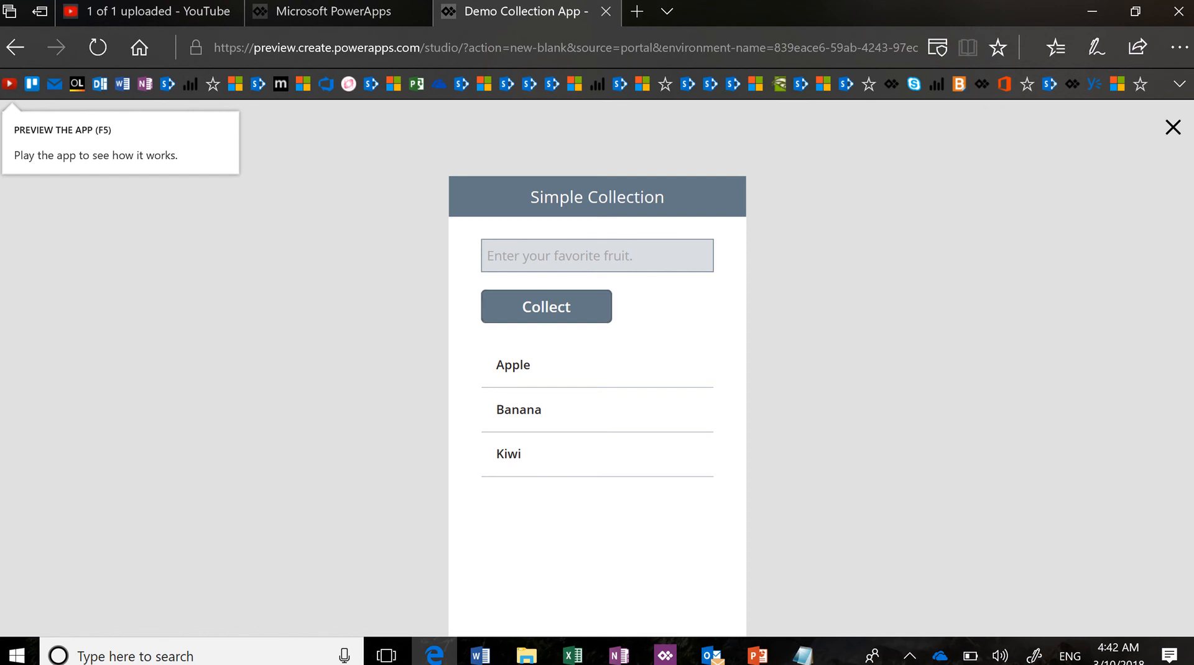
key(Escape)
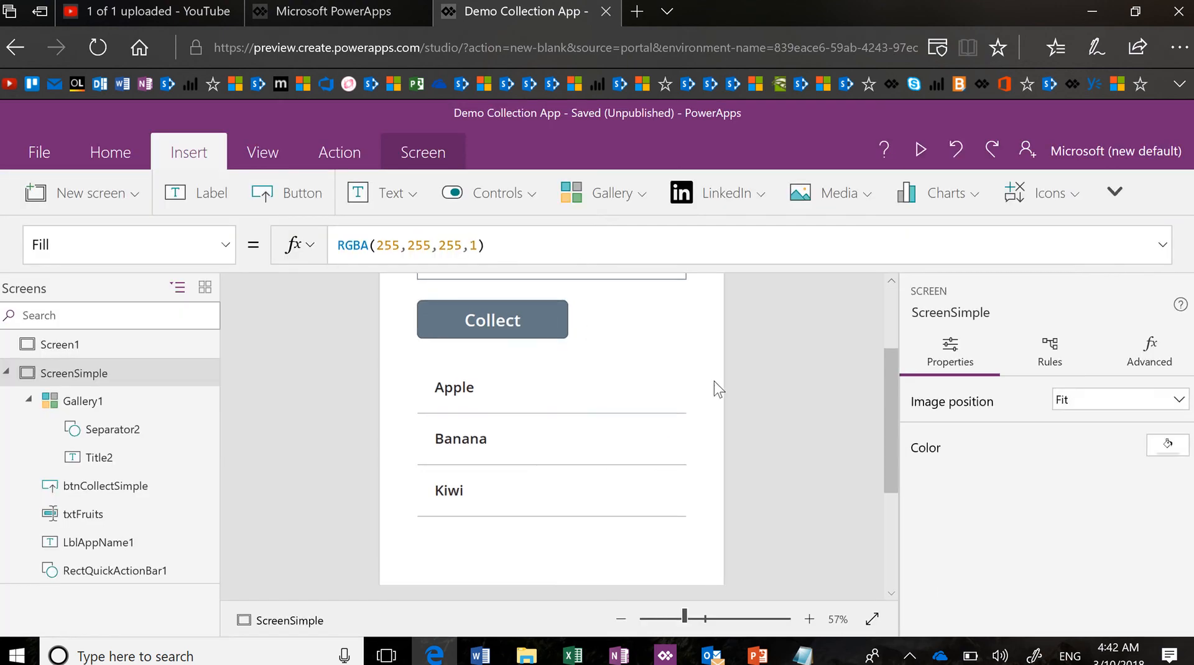
Insert a Reload icon and drag icon1 next to the Collect button
scroll(816, 393, up, 2)
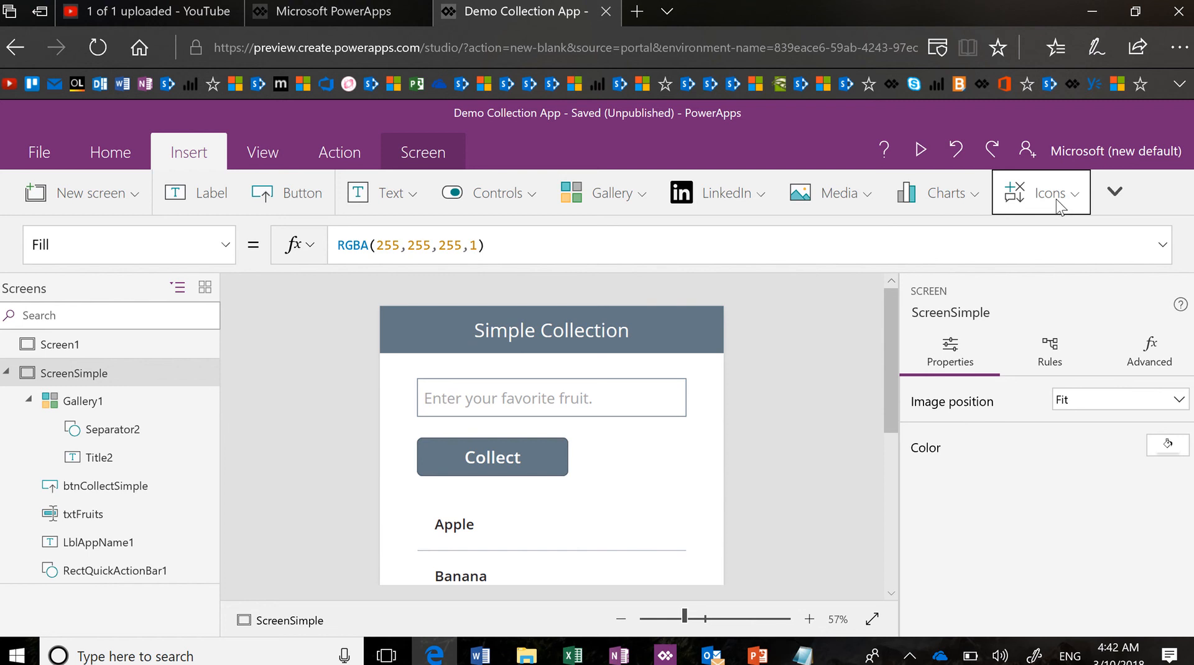
click(1079, 199)
click(1080, 200)
click(1080, 201)
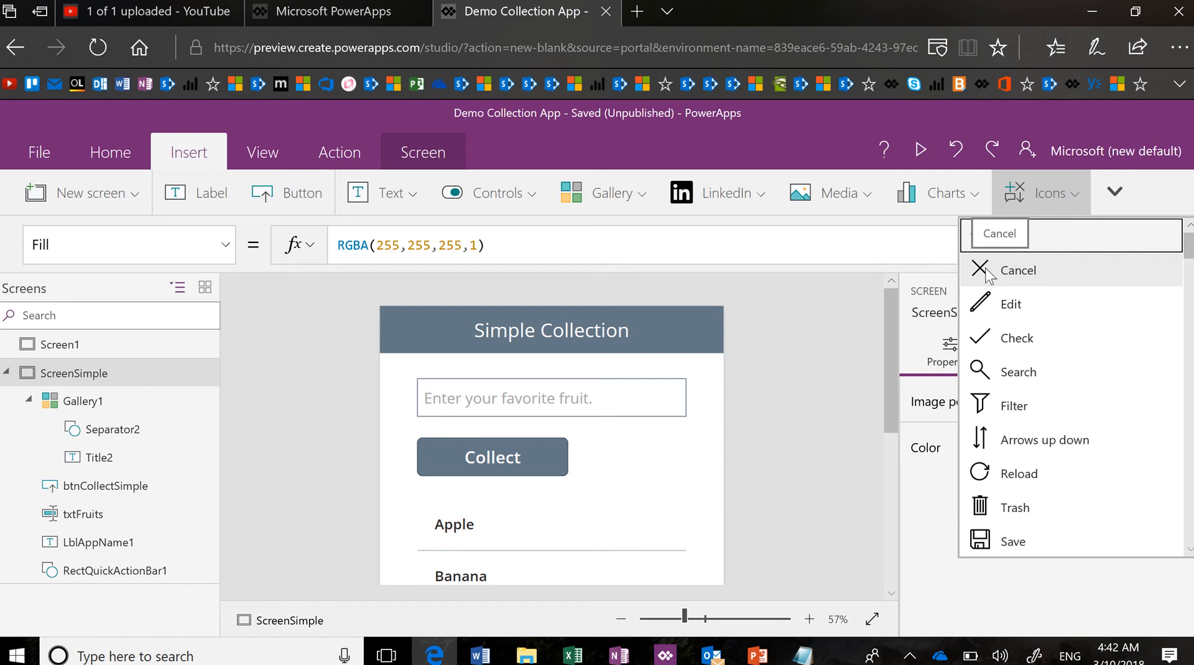
scroll(1095, 442, down, 5)
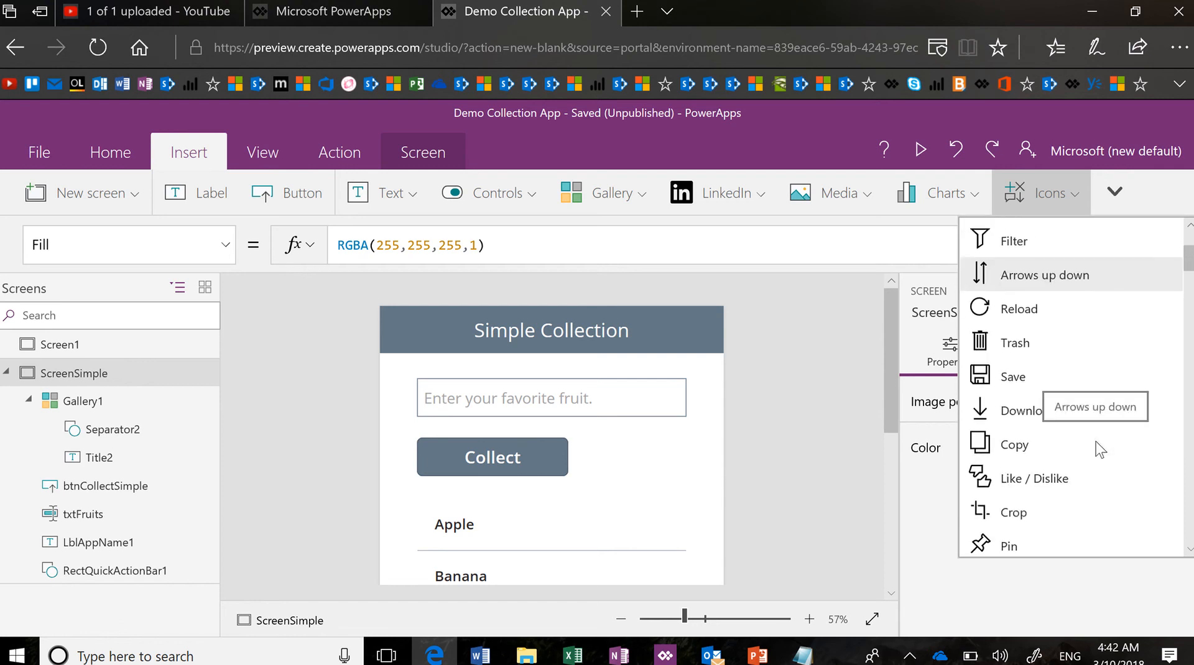
click(984, 309)
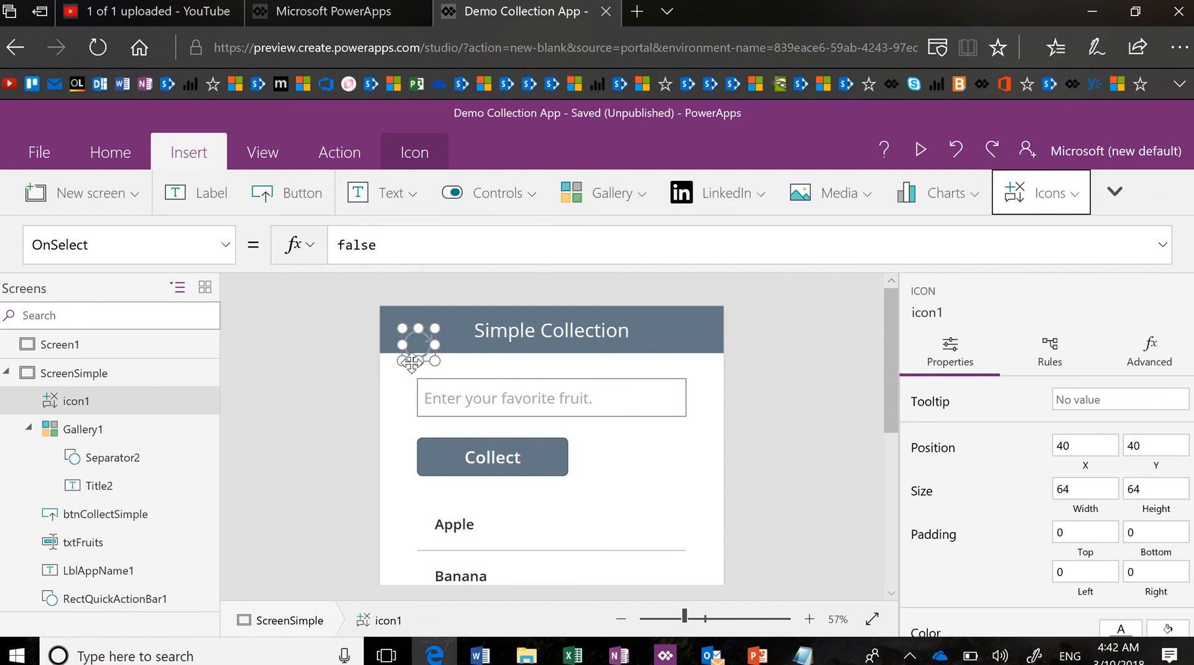
drag(411, 363, 591, 476)
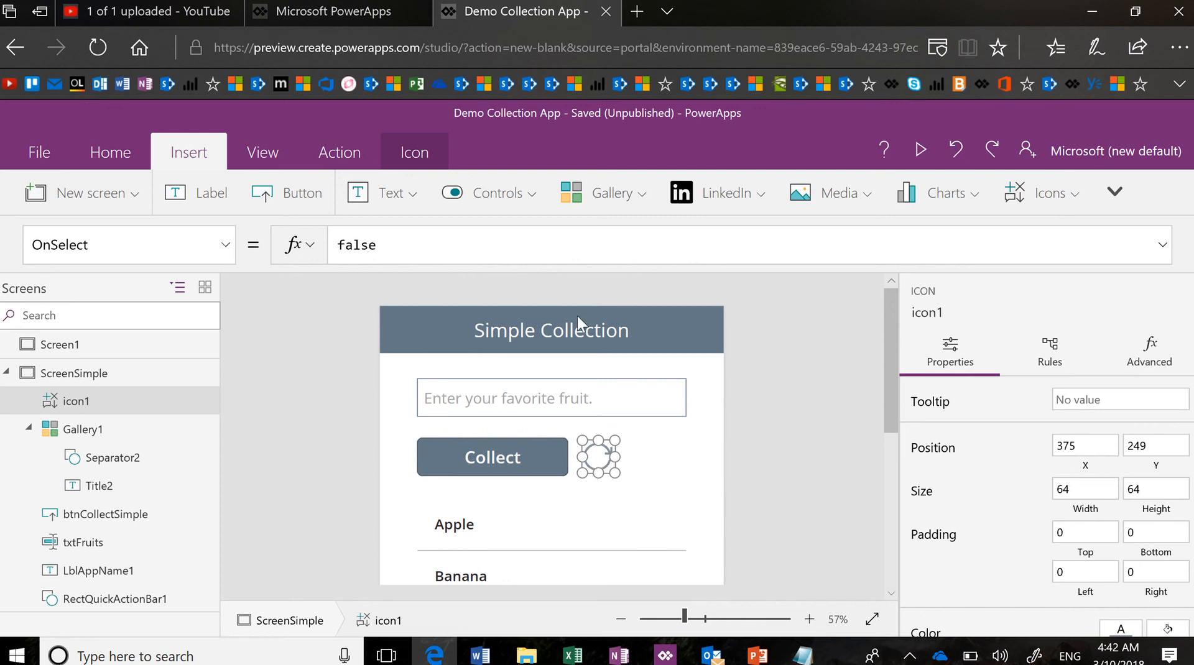
Set icon1's OnSelect formula to ClearCollect(ColFruits,"")
click(403, 238)
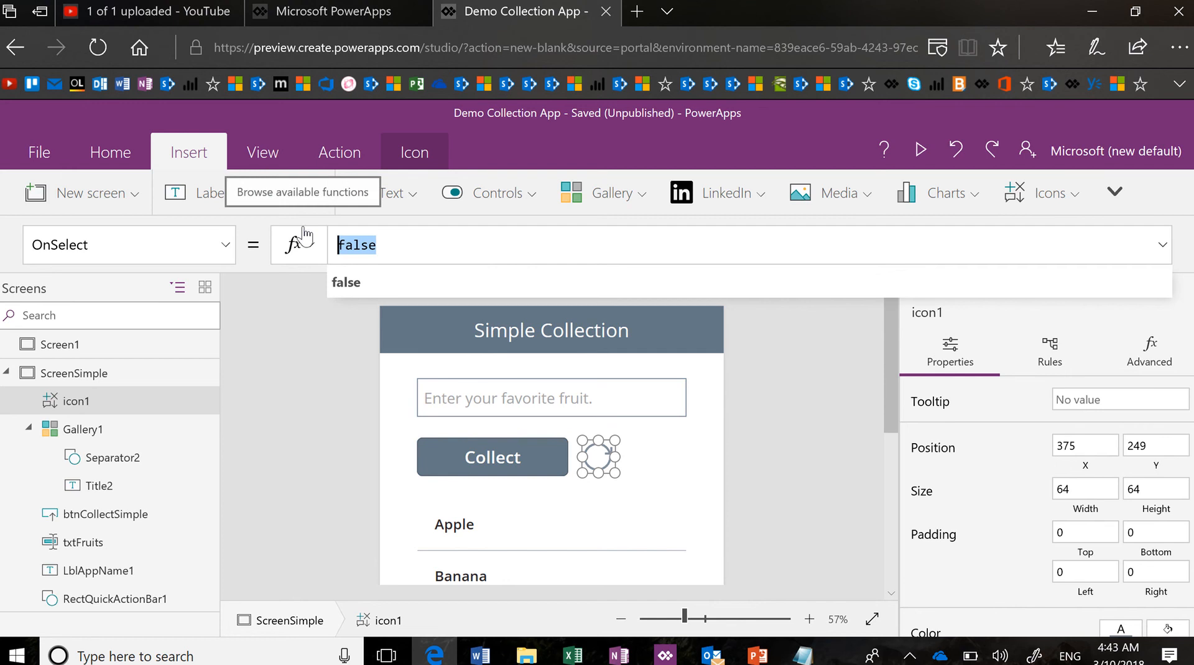
text(Clear)
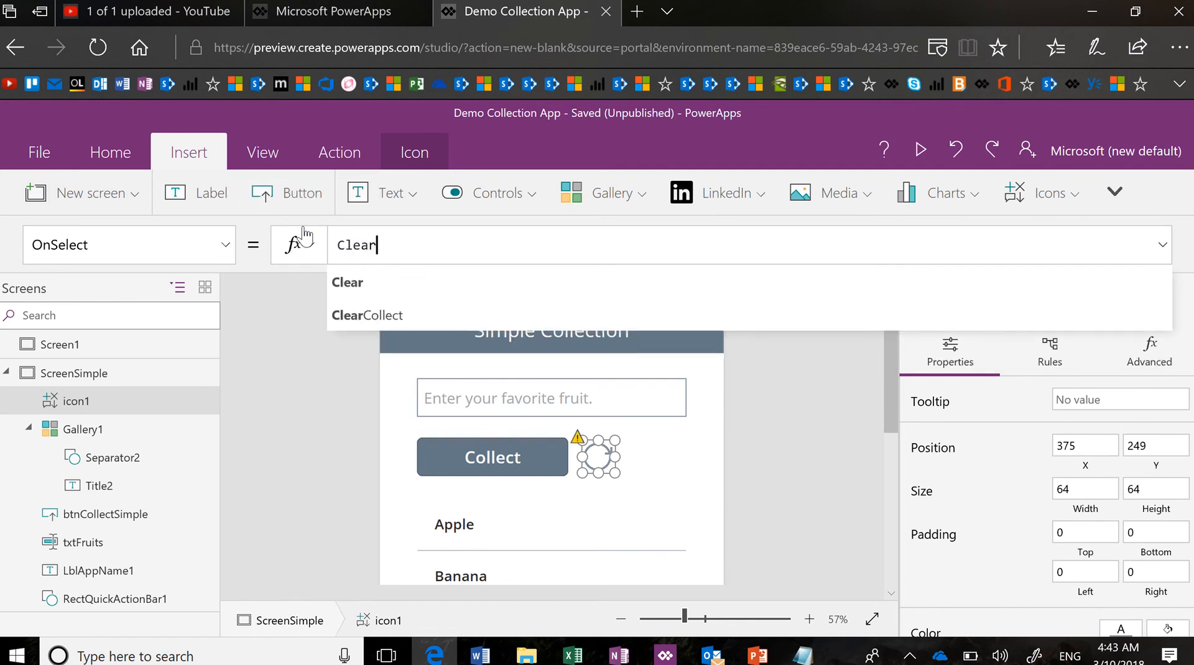
key(Down)
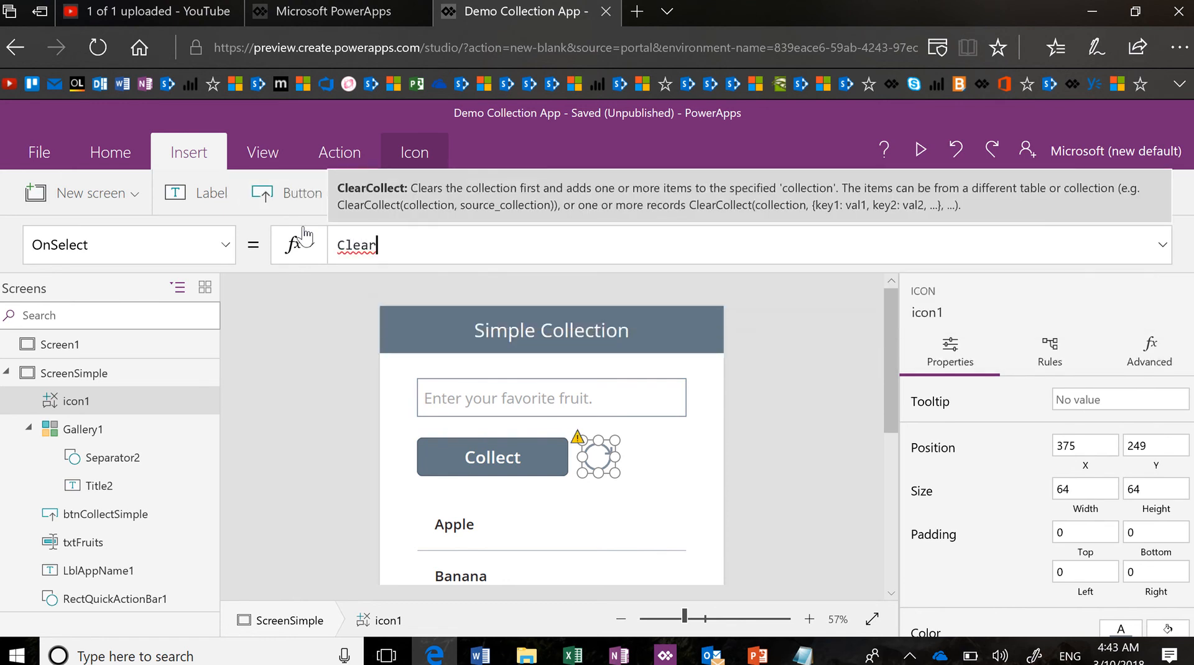
key(Tab)
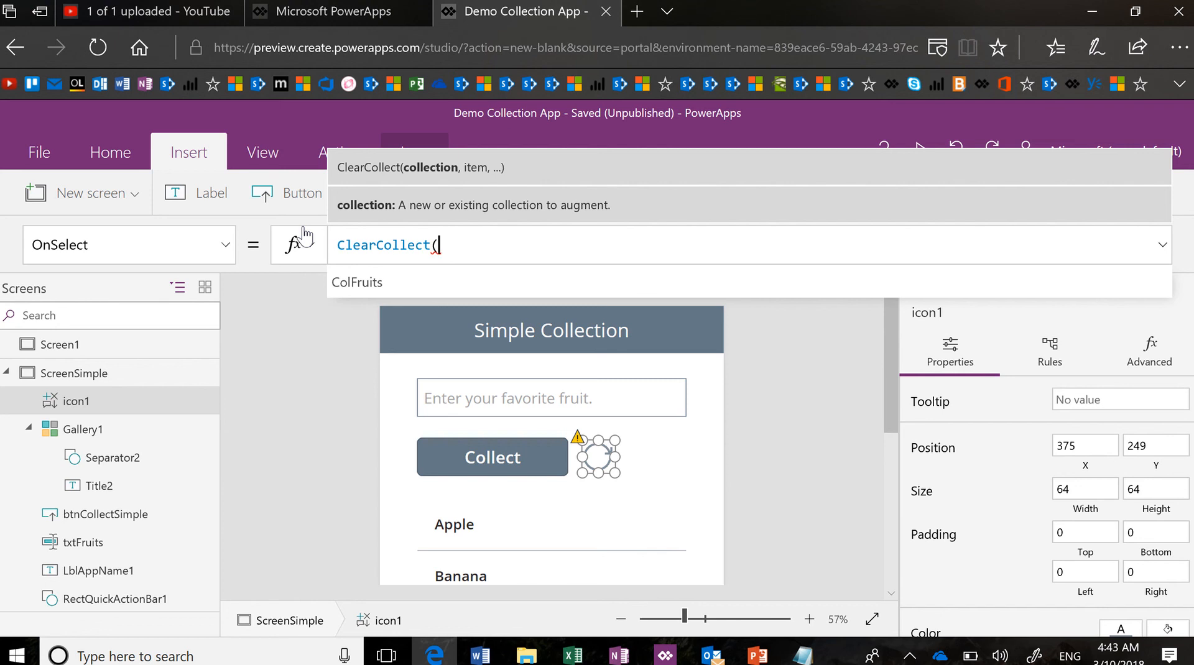
text(col)
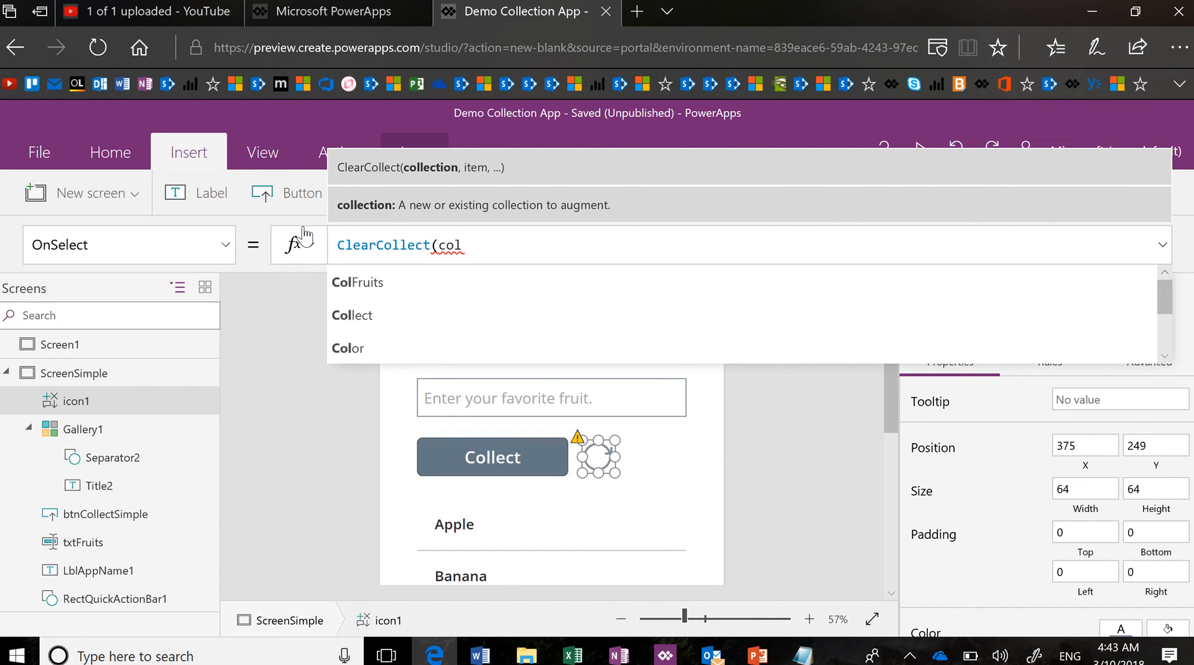
key(Tab)
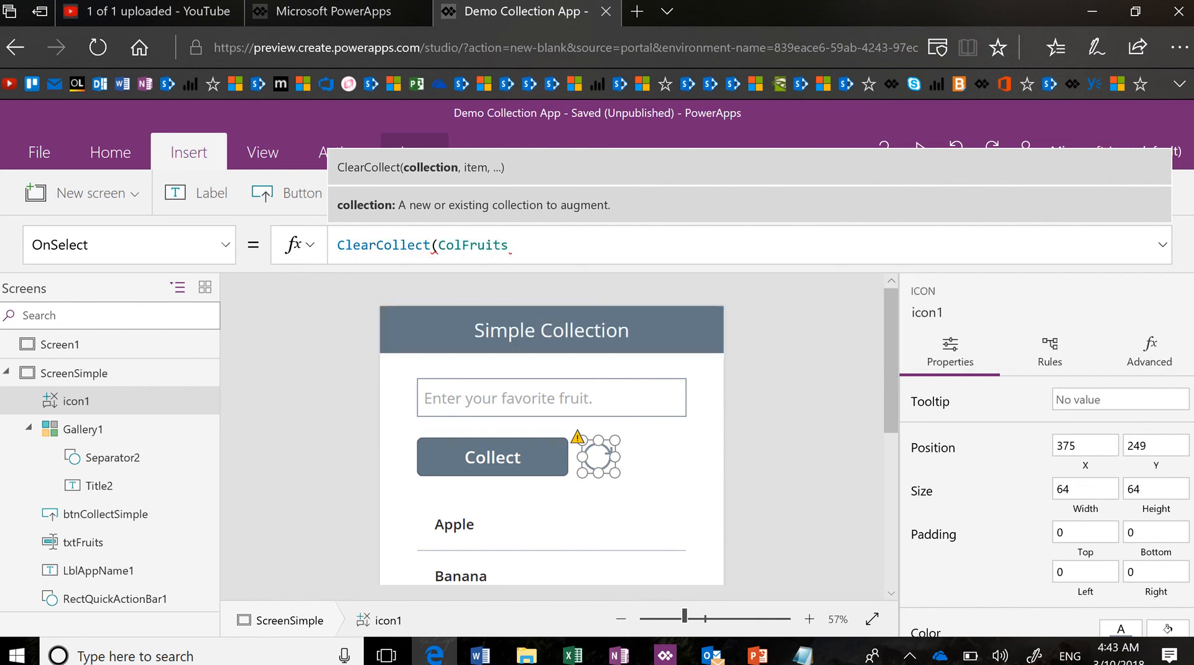
text(,""))
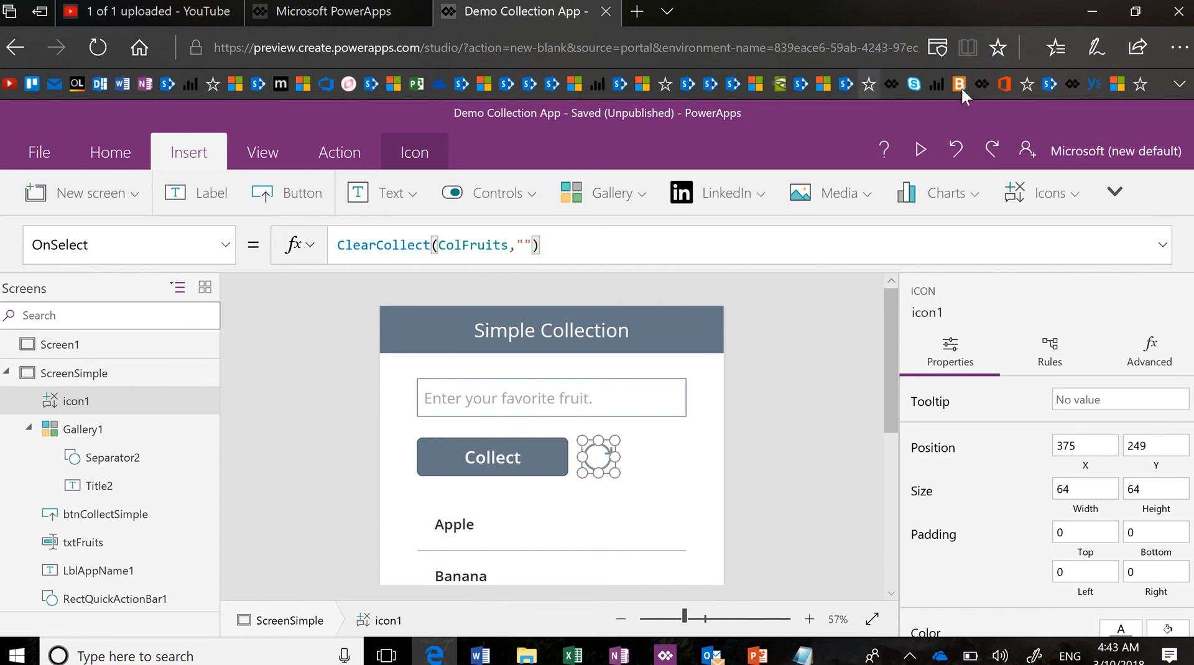
In the preview, clear the fruit list with the reload icon and collect Kiwi
click(927, 158)
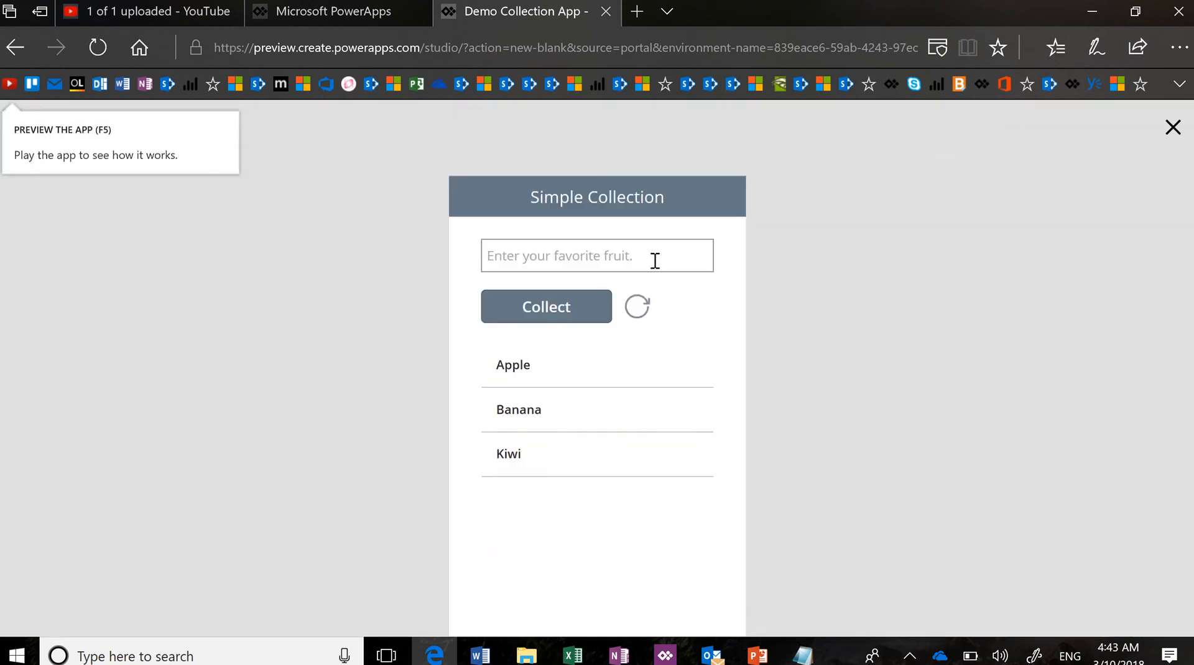
click(642, 311)
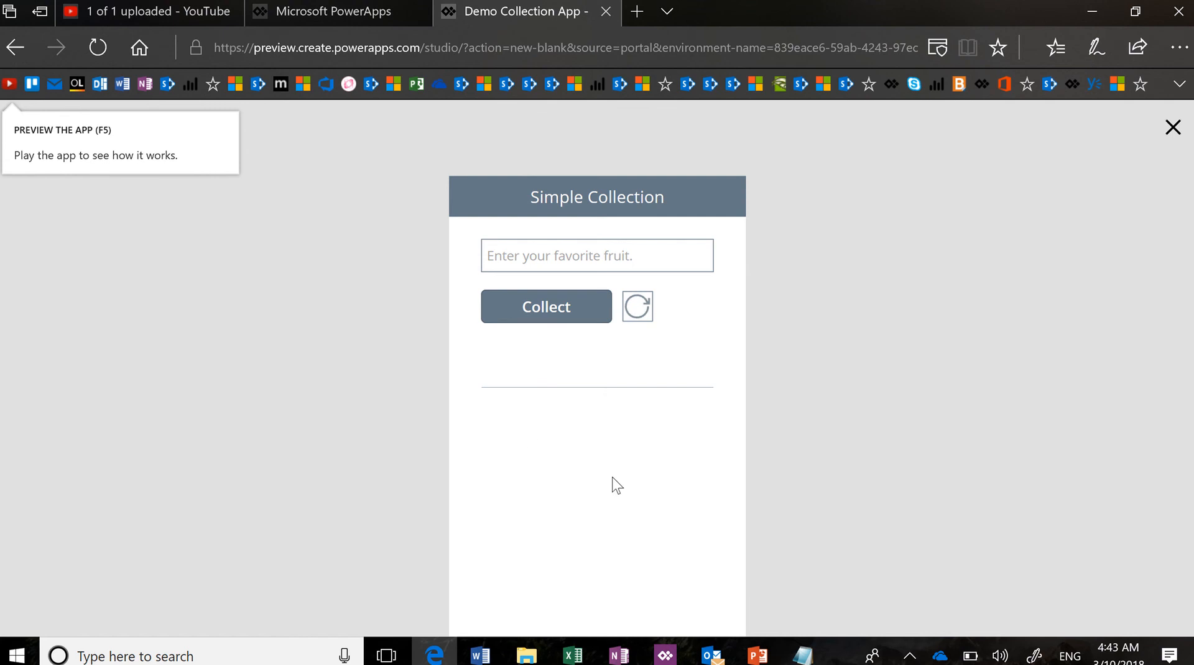
click(582, 260)
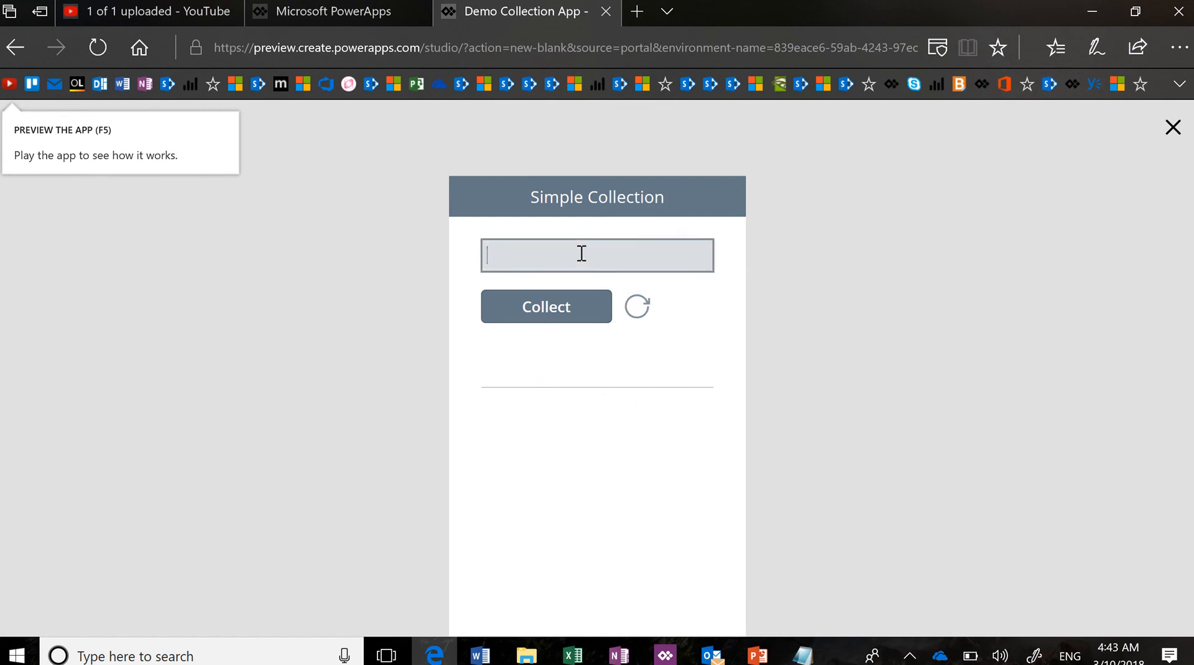
text(Kiwi)
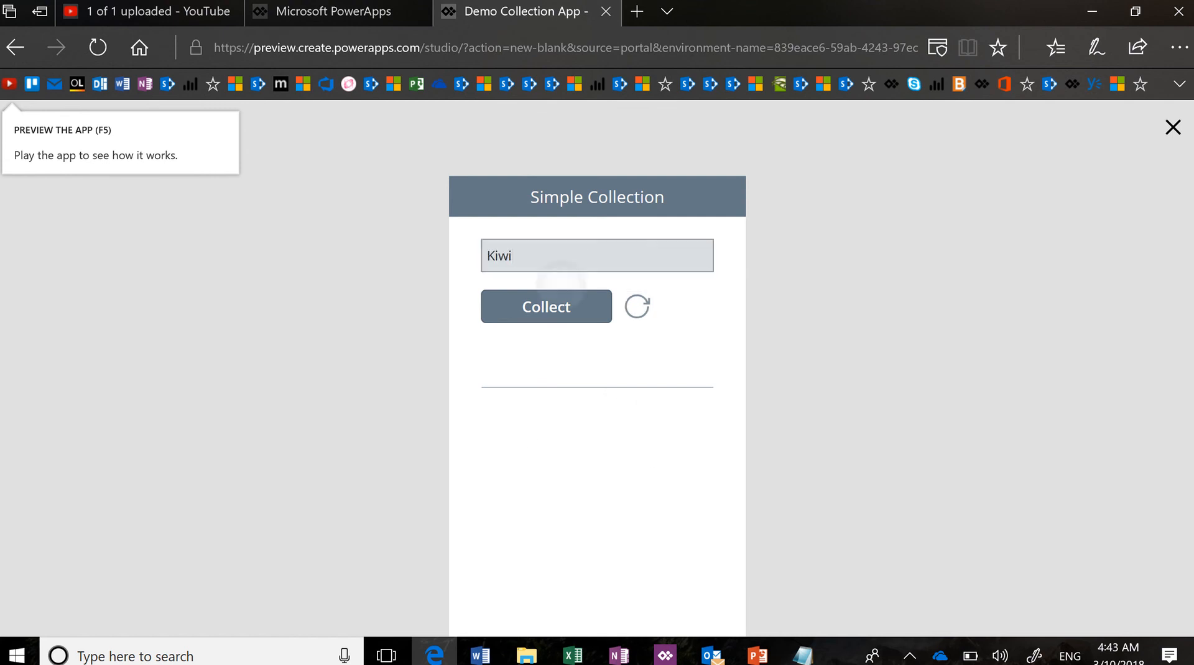
click(569, 298)
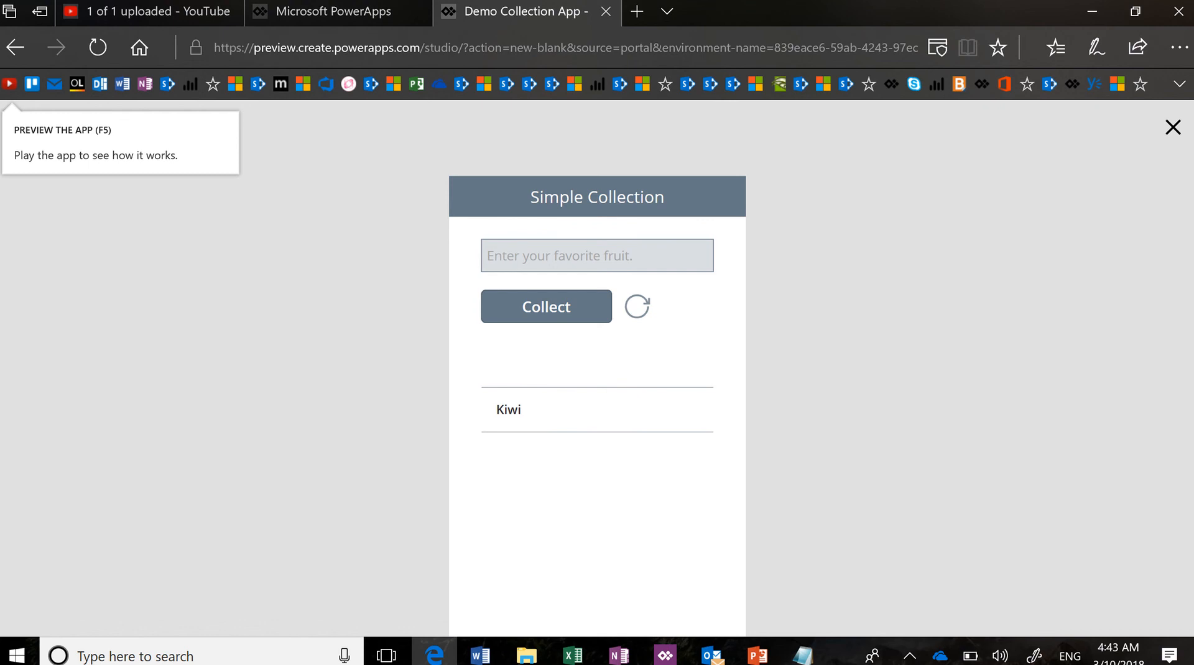
Collect Banana as the second fruit and exit the preview
click(592, 255)
text(Bna)
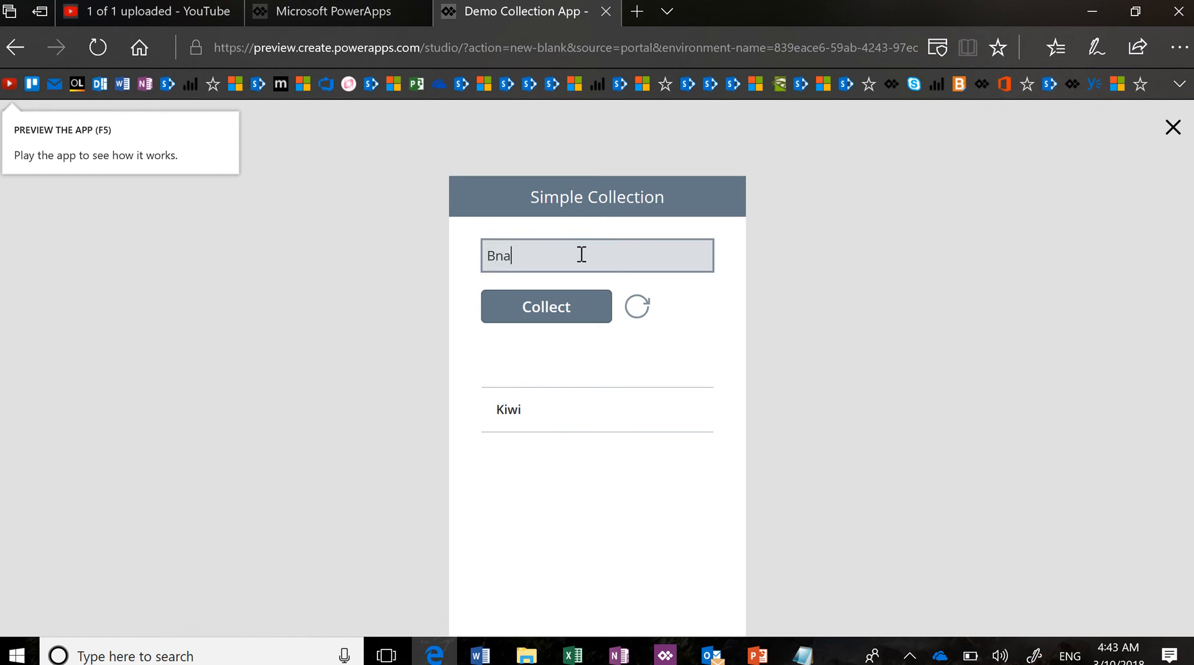
key(BackSpace)
key(BackSpace)
text(anana)
click(562, 306)
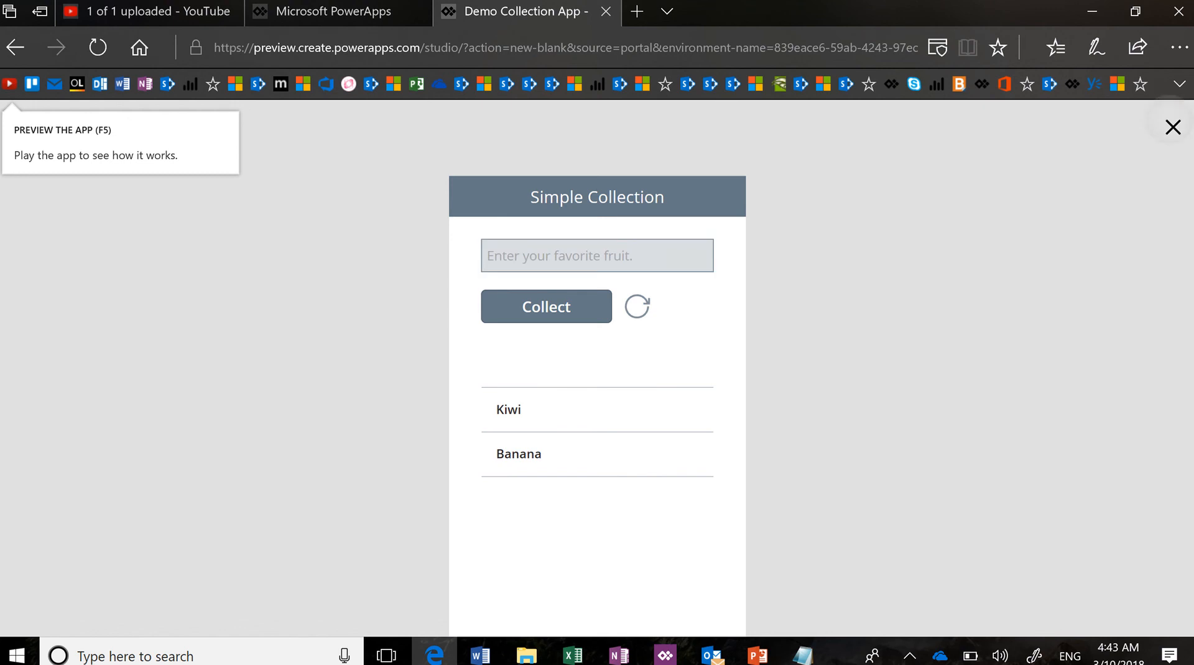
key(Escape)
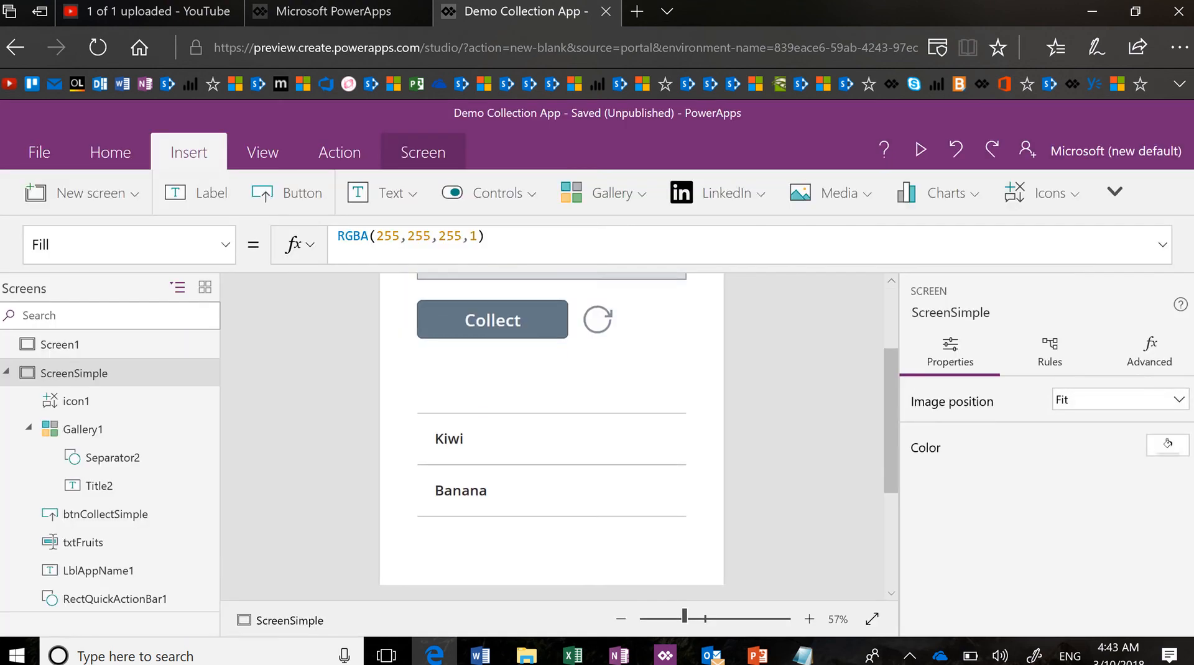
Save the app and delete the empty Screen1
key(ctrl+s)
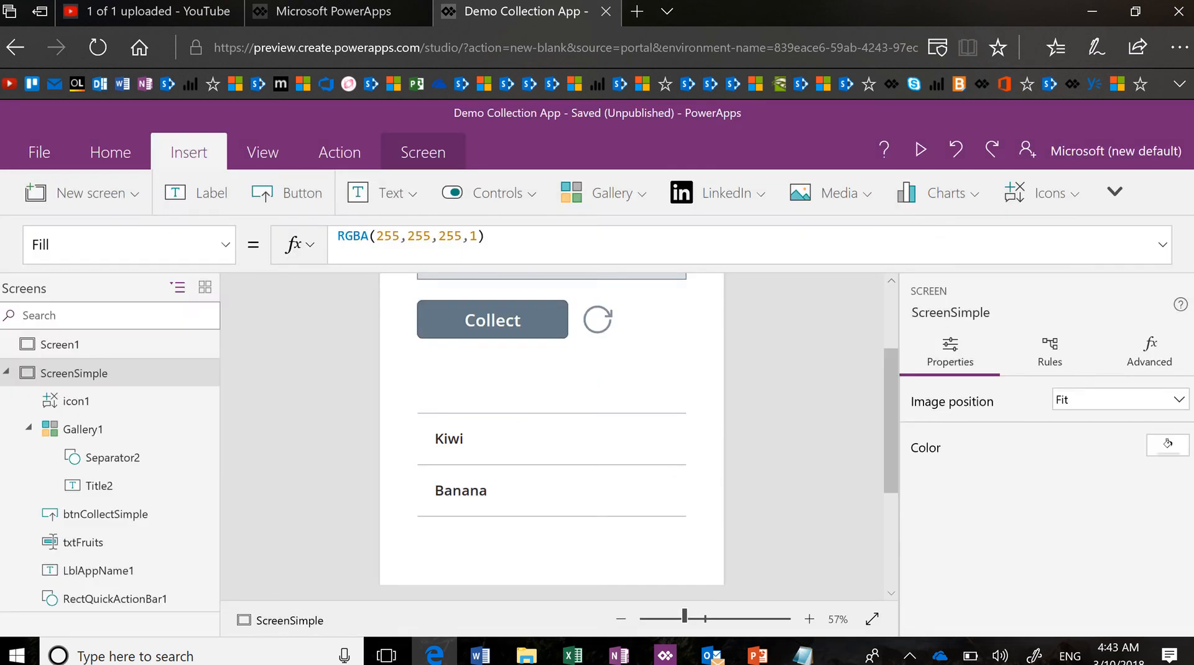
click(196, 344)
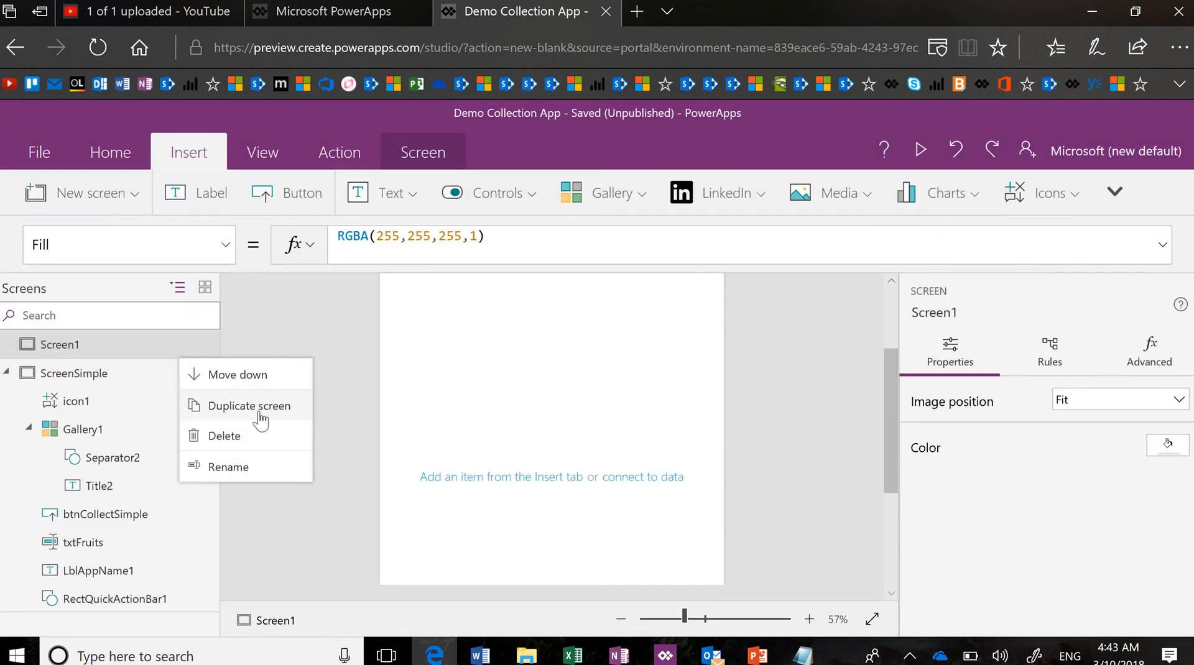
click(267, 442)
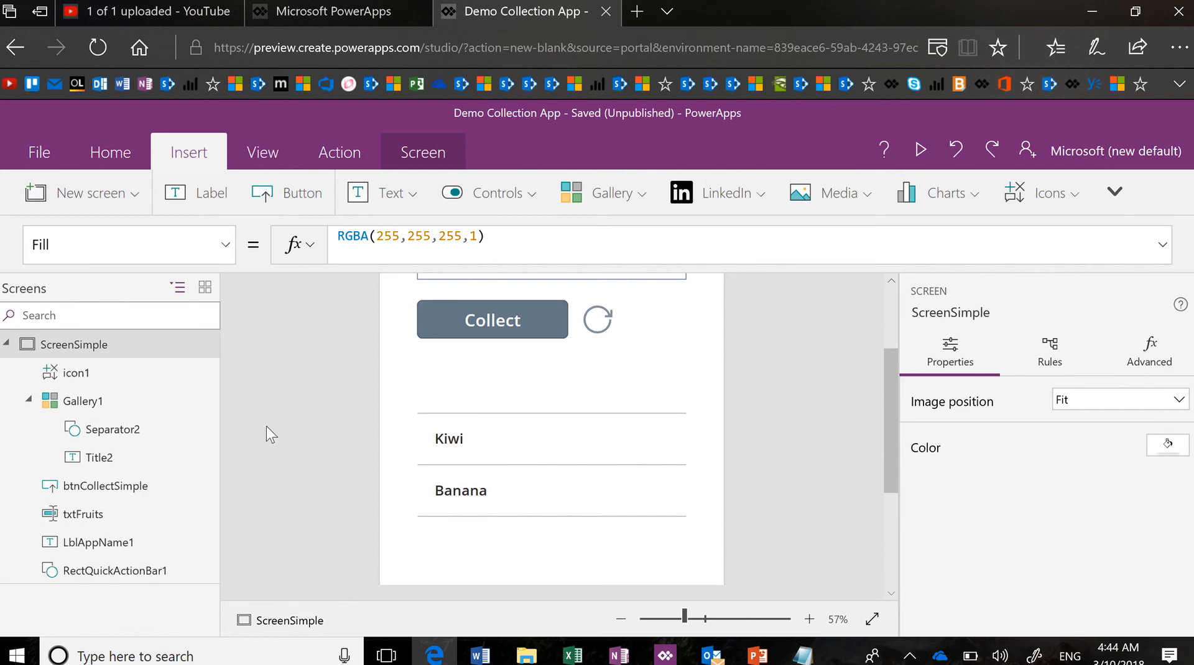
Duplicate ScreenSimple and rename the copy ScreenMultiColumn
click(198, 346)
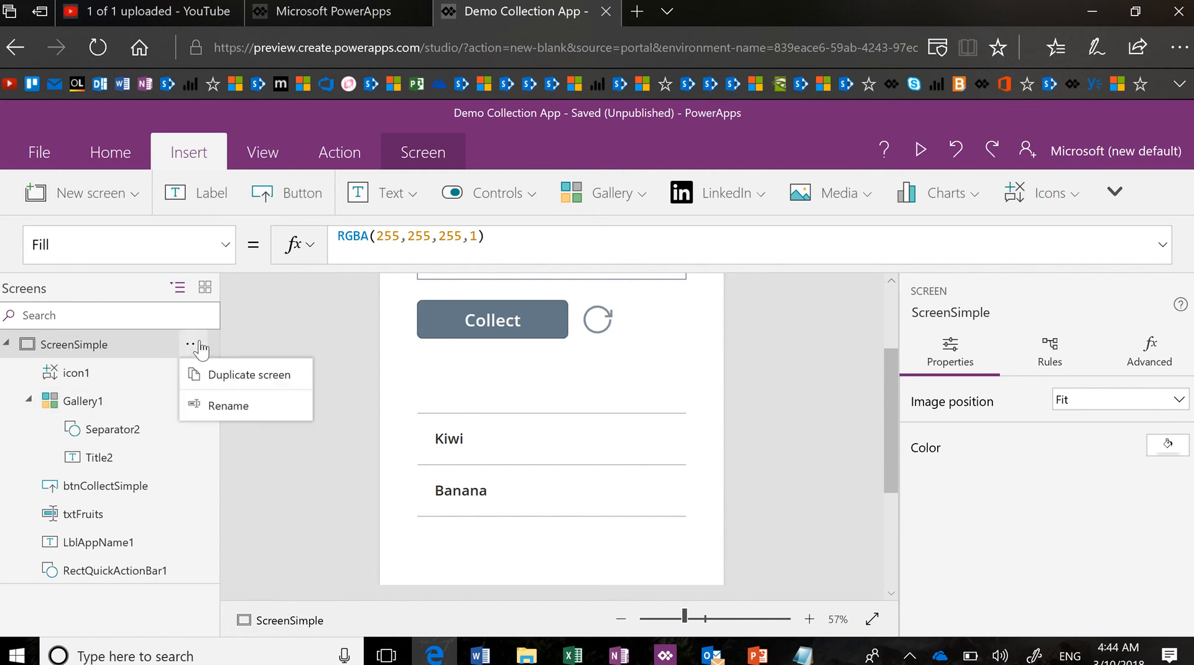
click(230, 373)
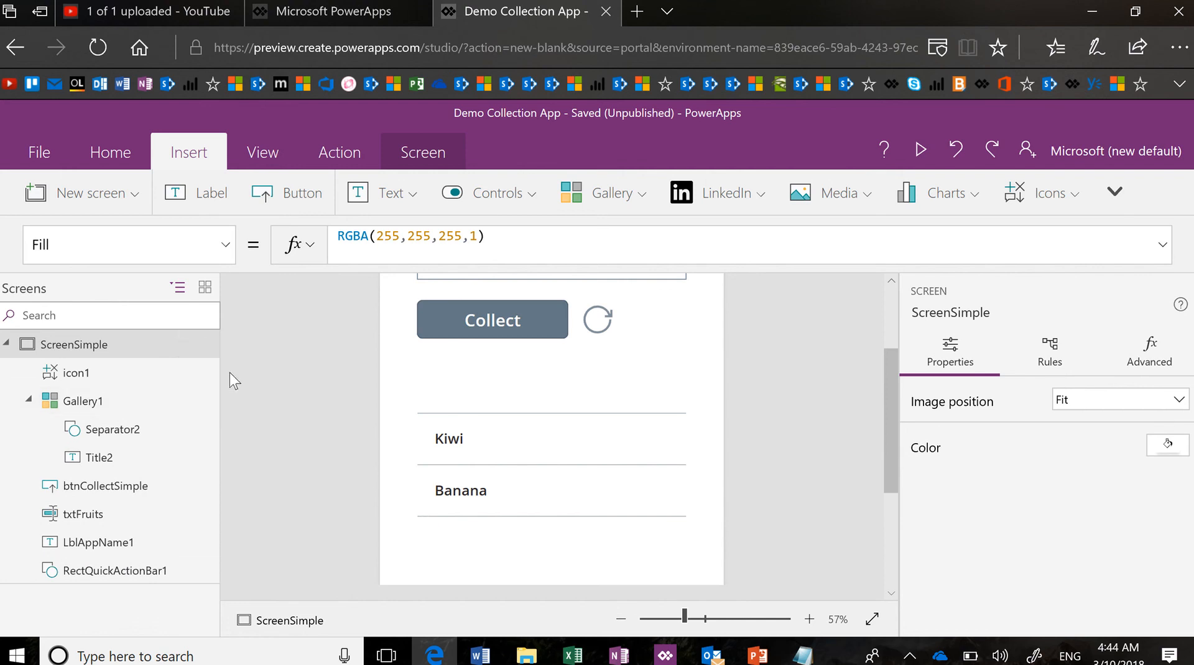
scroll(127, 533, down, 3)
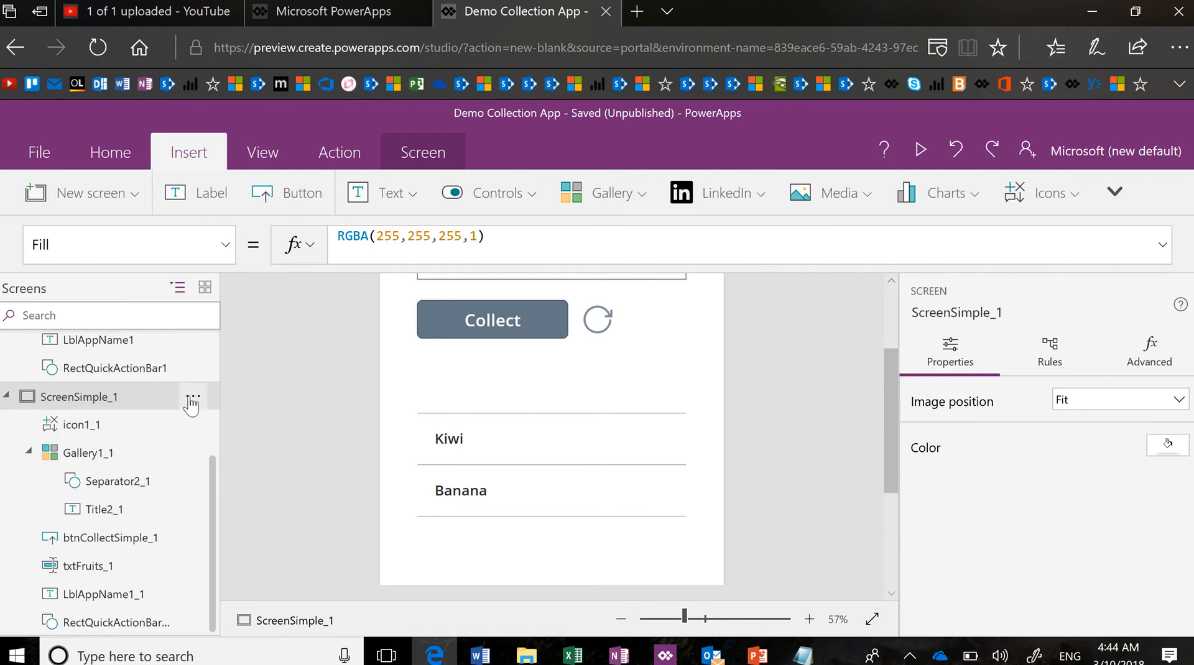
click(193, 398)
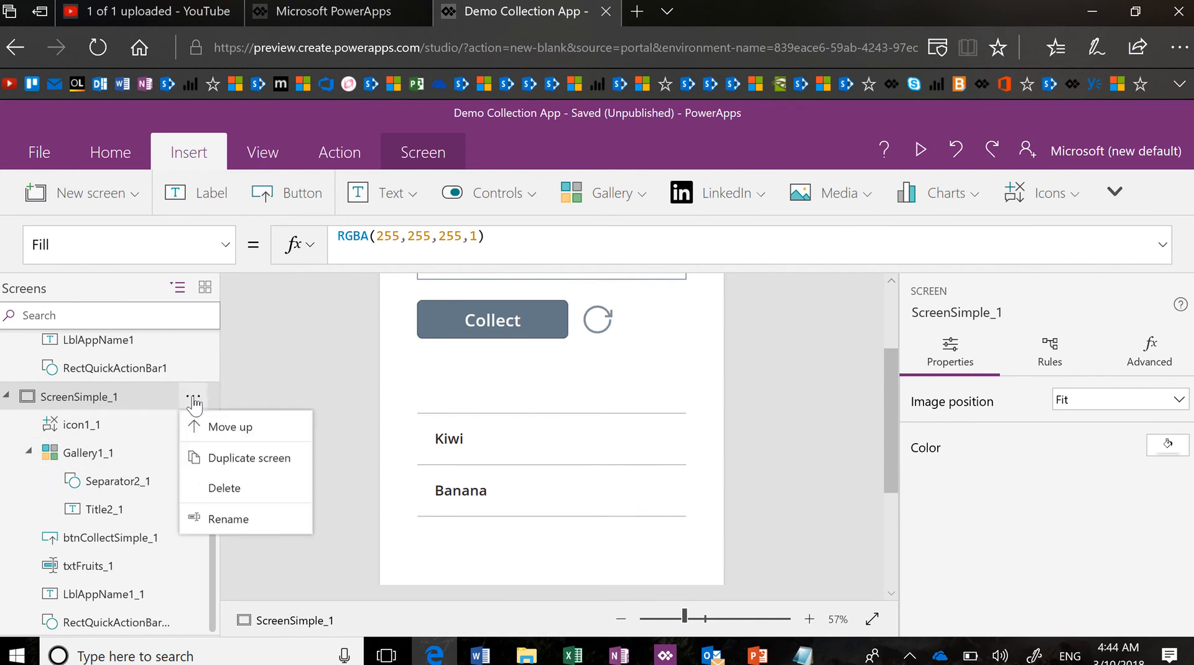
click(256, 518)
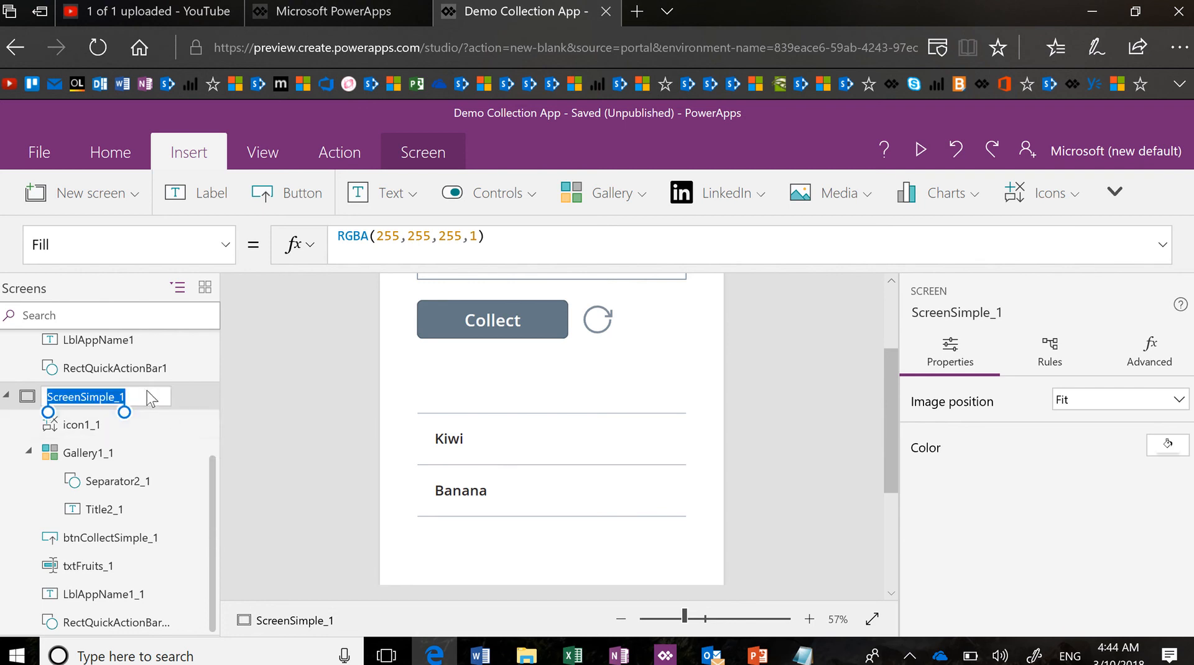
drag(147, 397, 83, 394)
text(M)
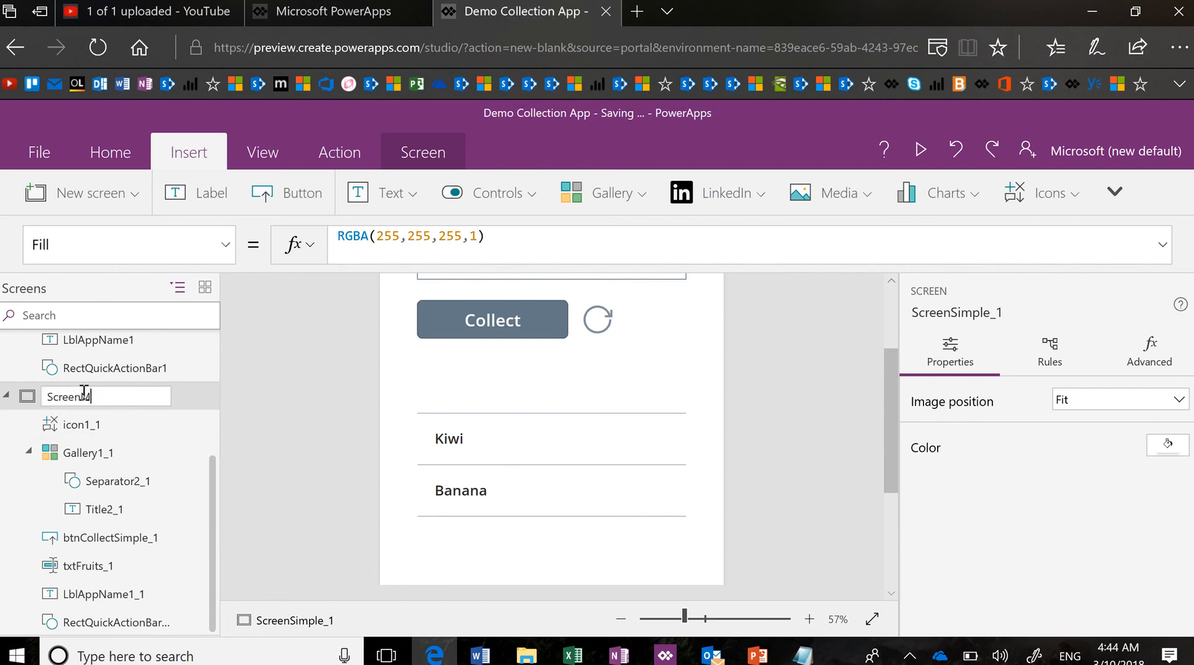
text(ultiColumn)
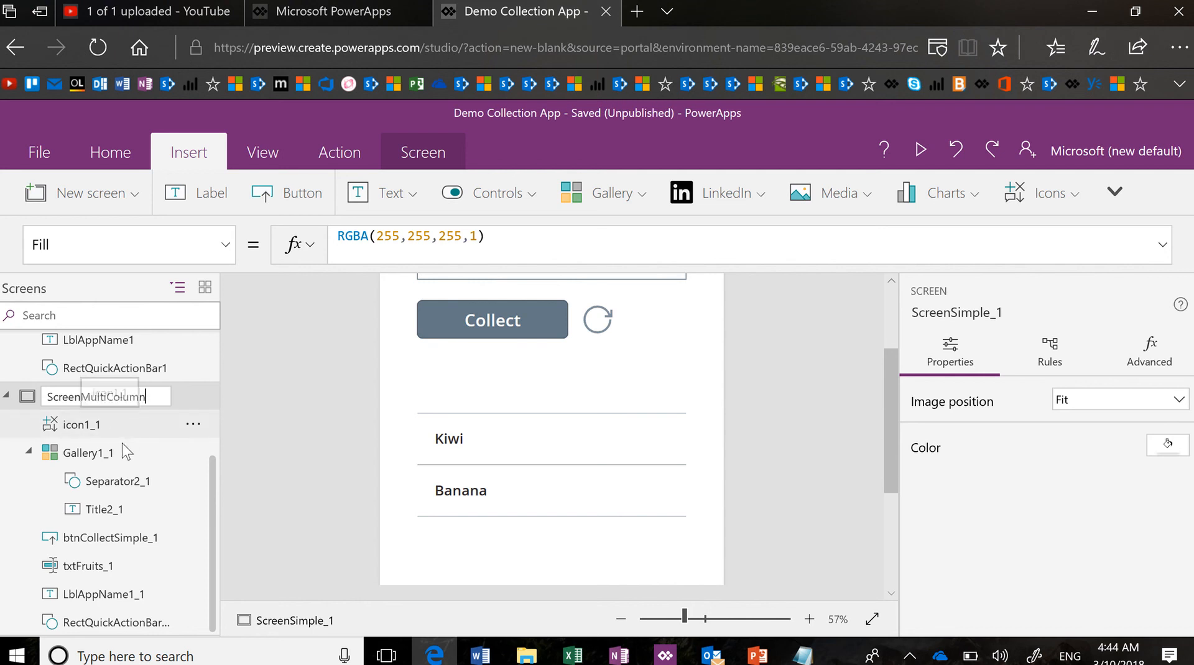
key(Return)
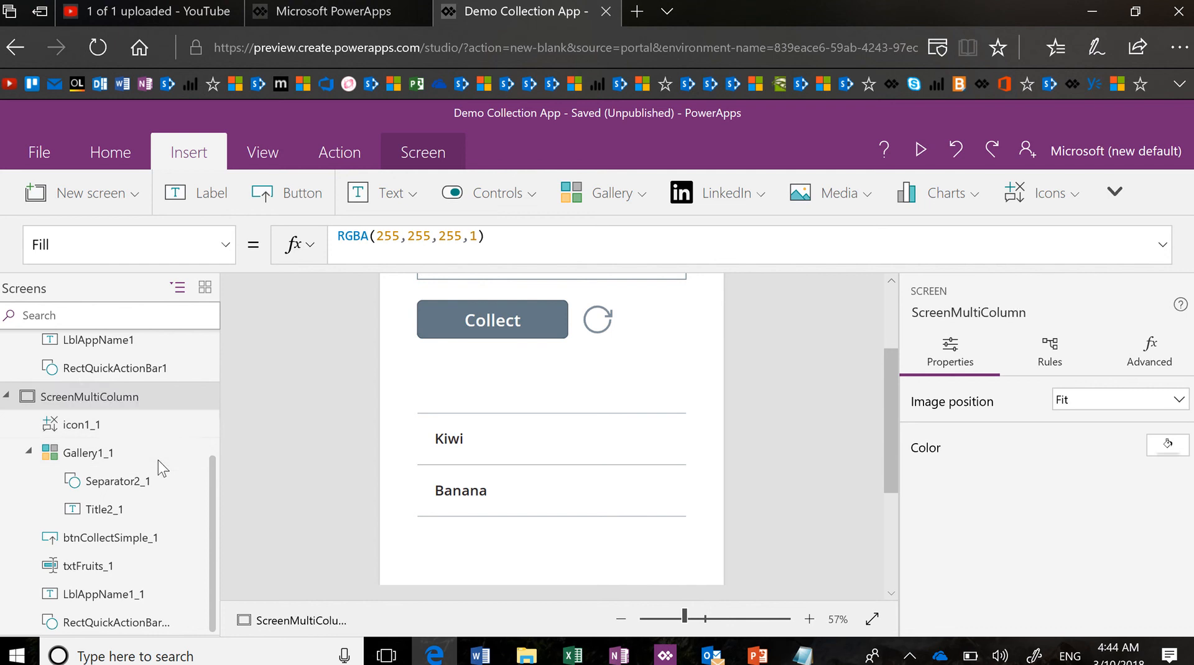
Delete the copied gallery Gallery1_1 and rename the copied button btnCollectMulti
click(193, 454)
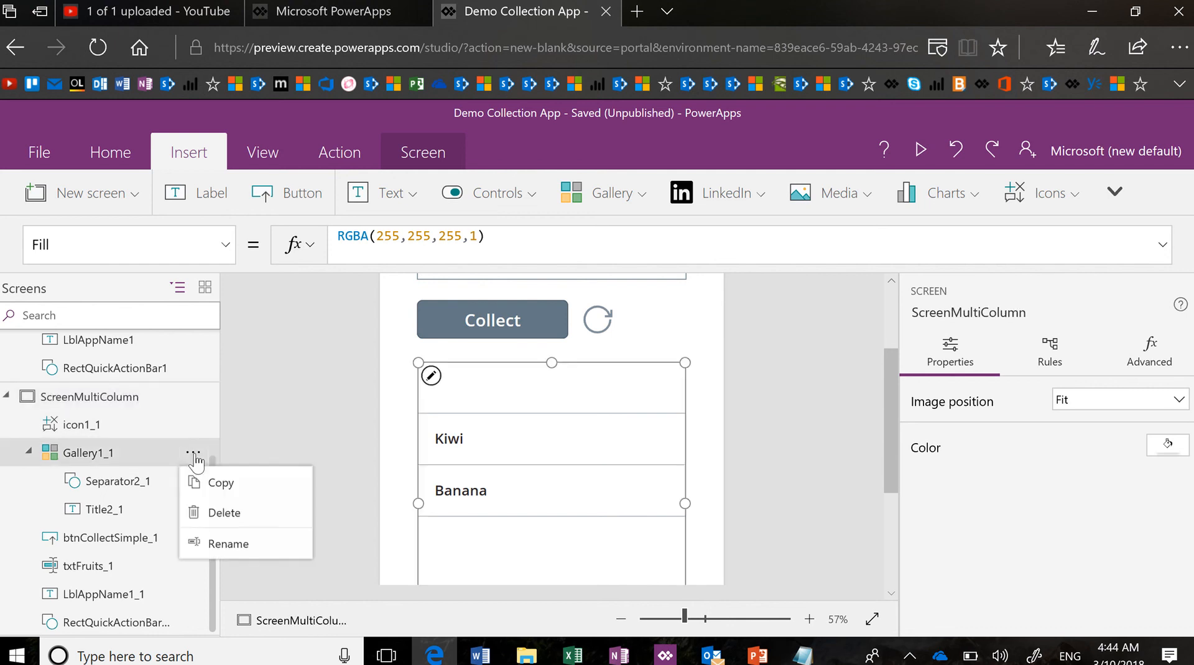
click(225, 515)
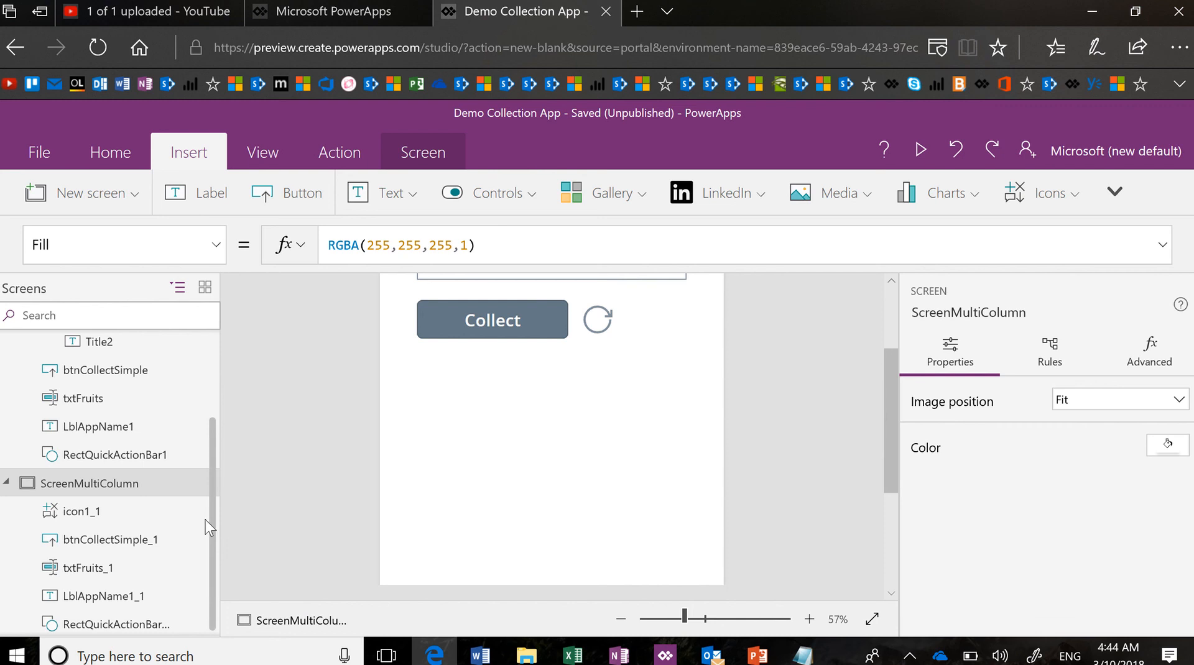
click(180, 548)
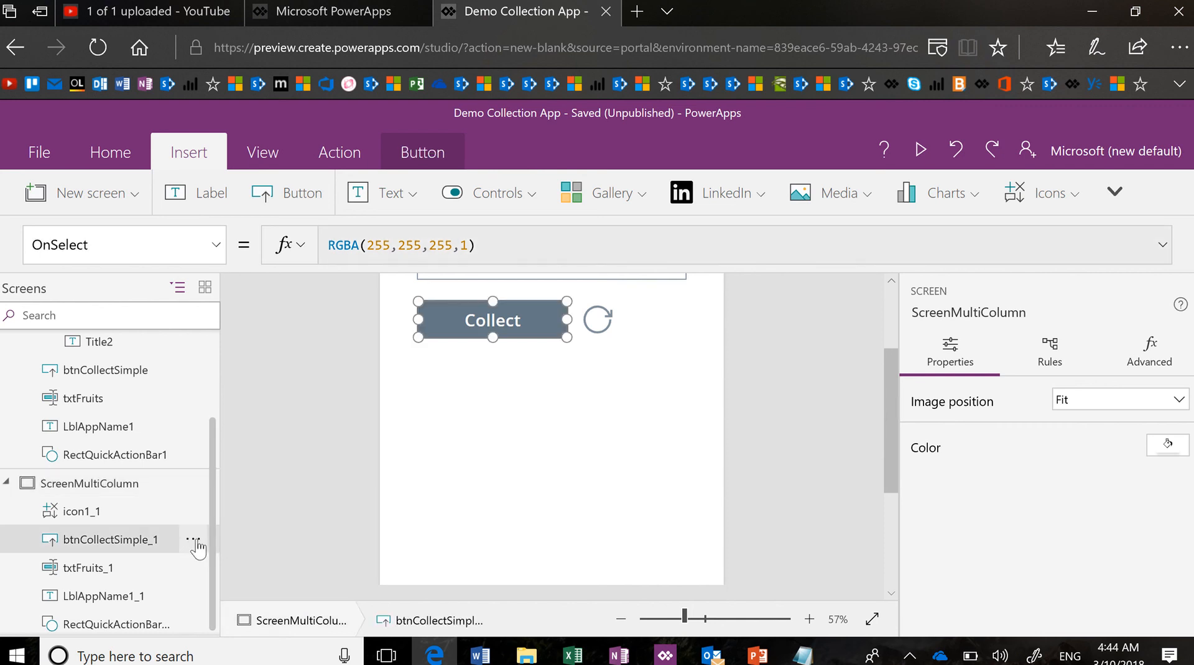
click(195, 542)
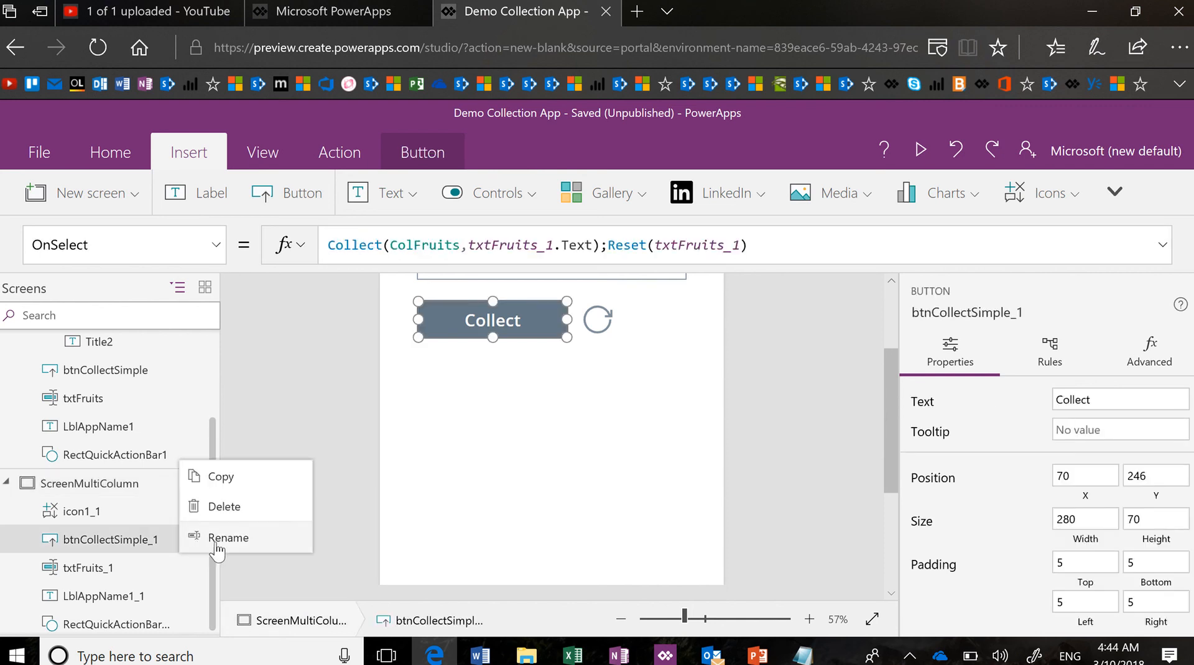
click(218, 549)
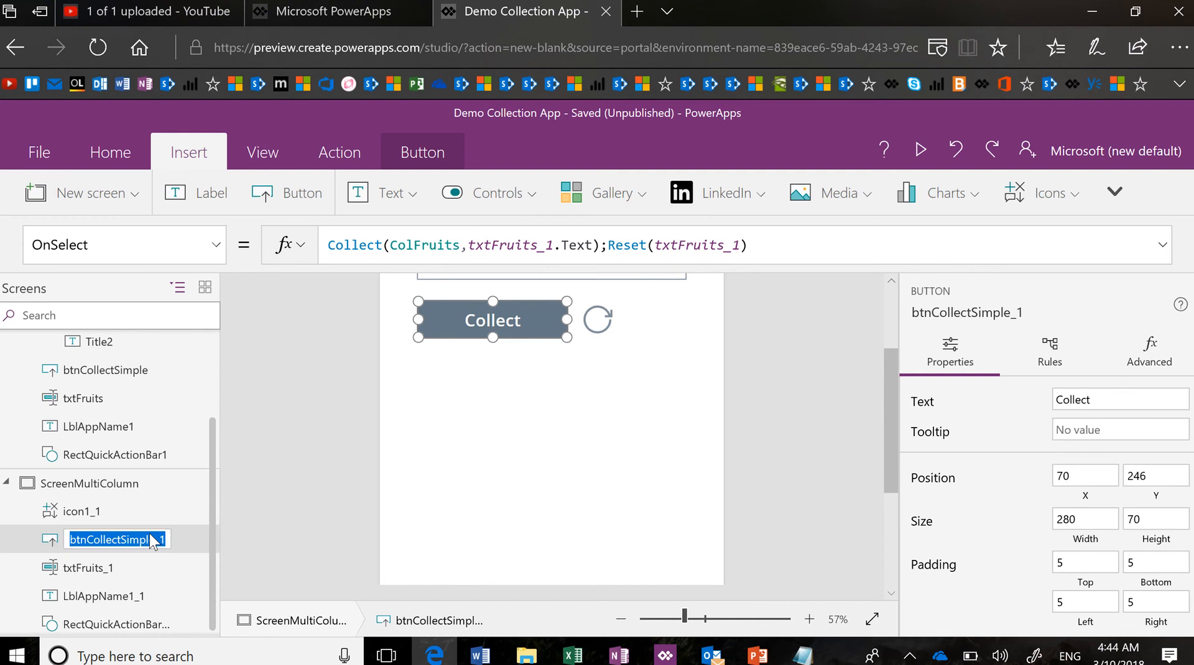
text(btncoll)
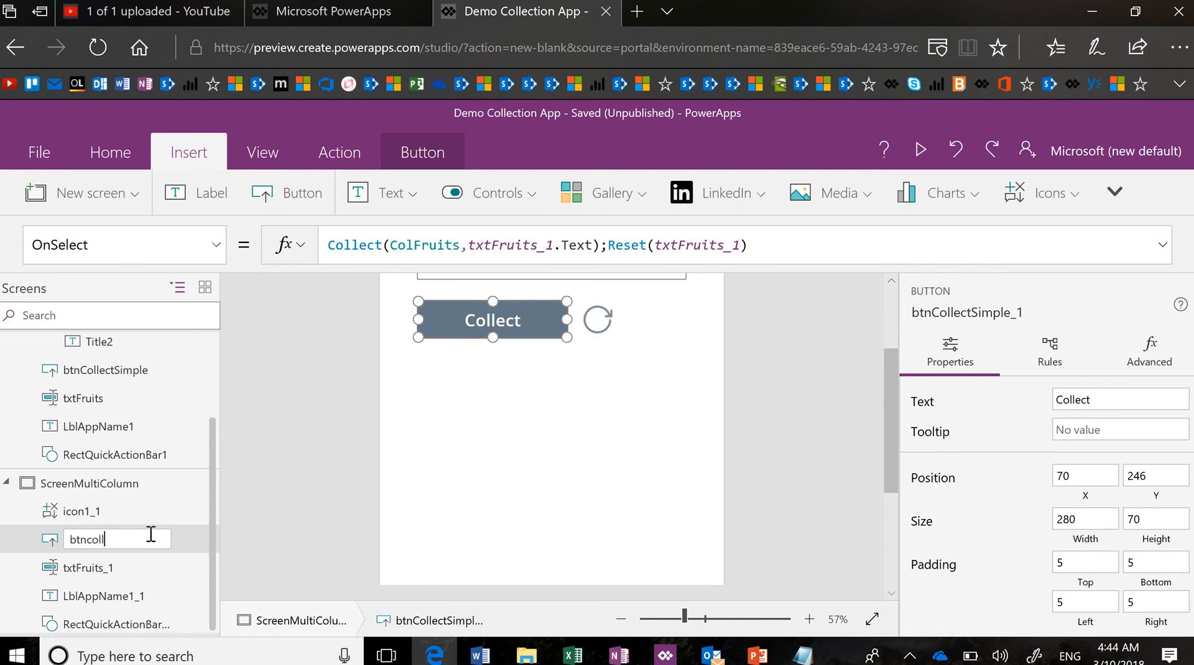
key(BackSpace)
key(BackSpace)
key(BackSpace)
key(BackSpace)
text(CollectMu)
key(Return)
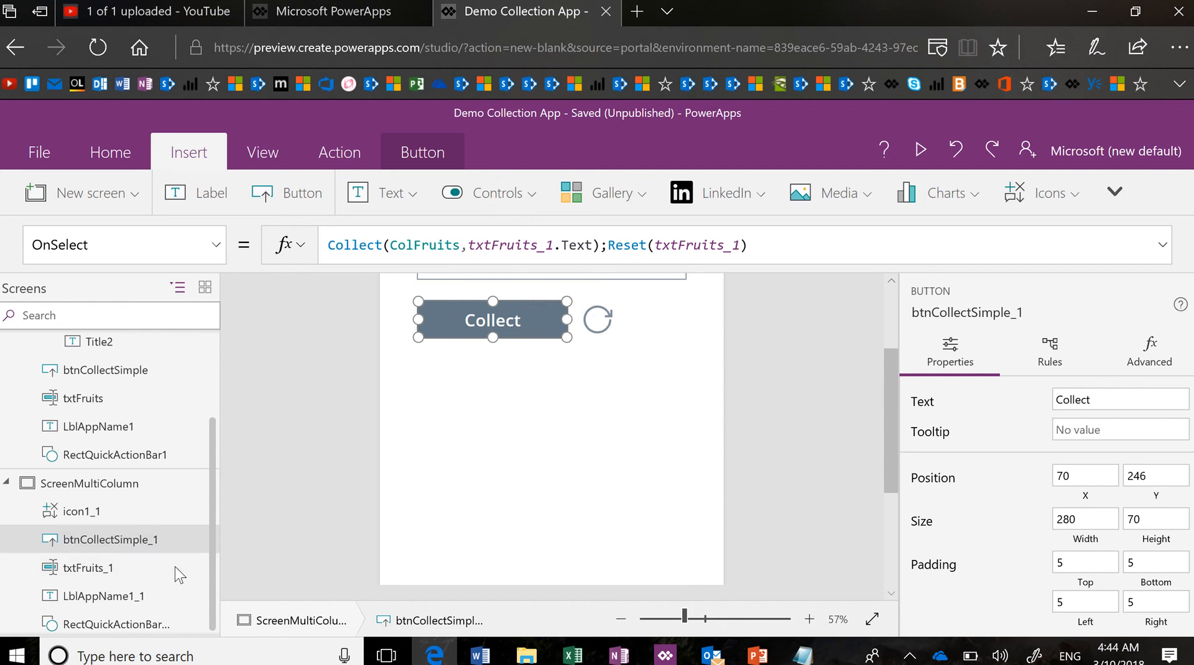
Rename the copied text input txtFruits_1 to txtFirstName
click(185, 568)
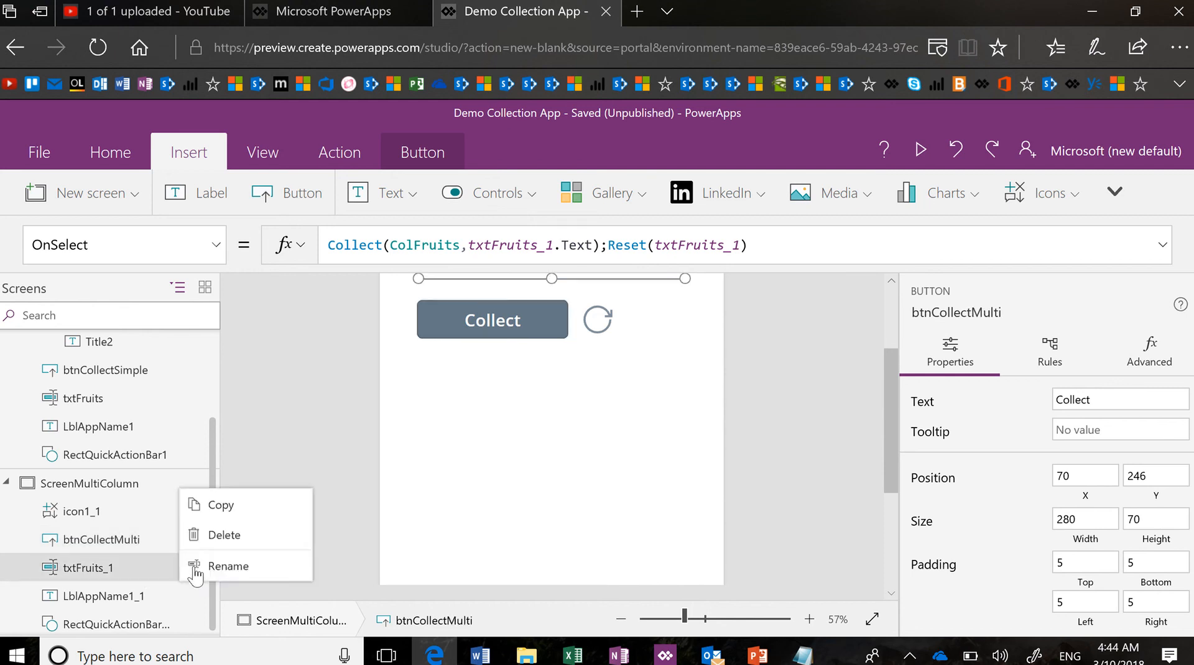
click(224, 565)
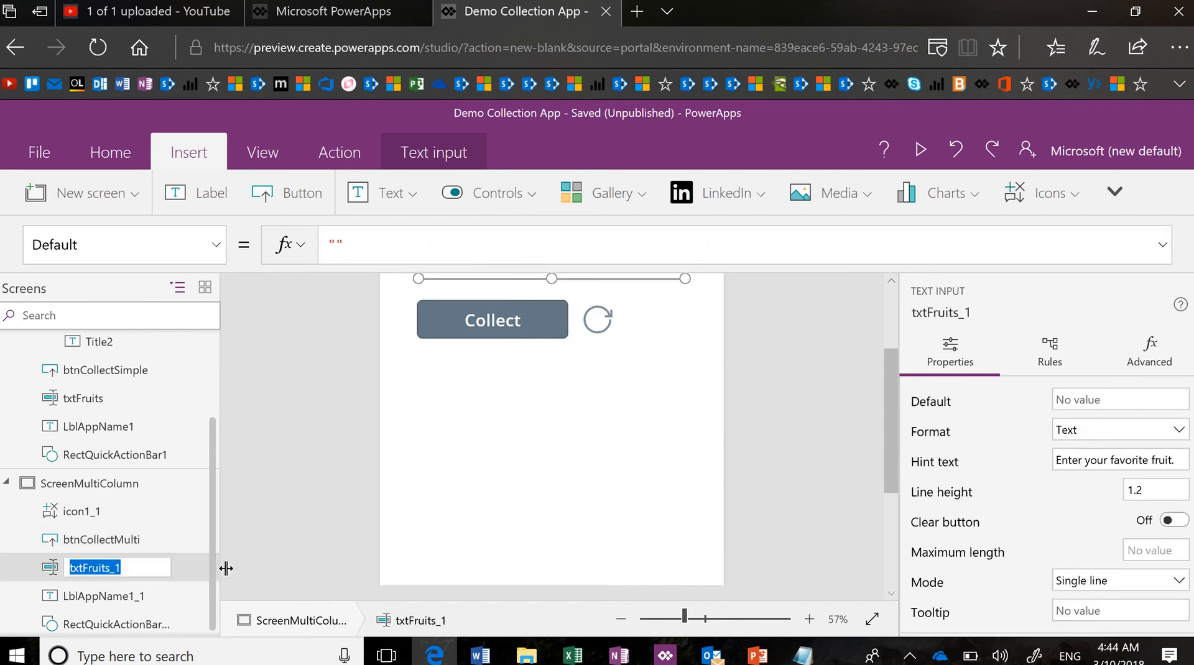
text(tx)
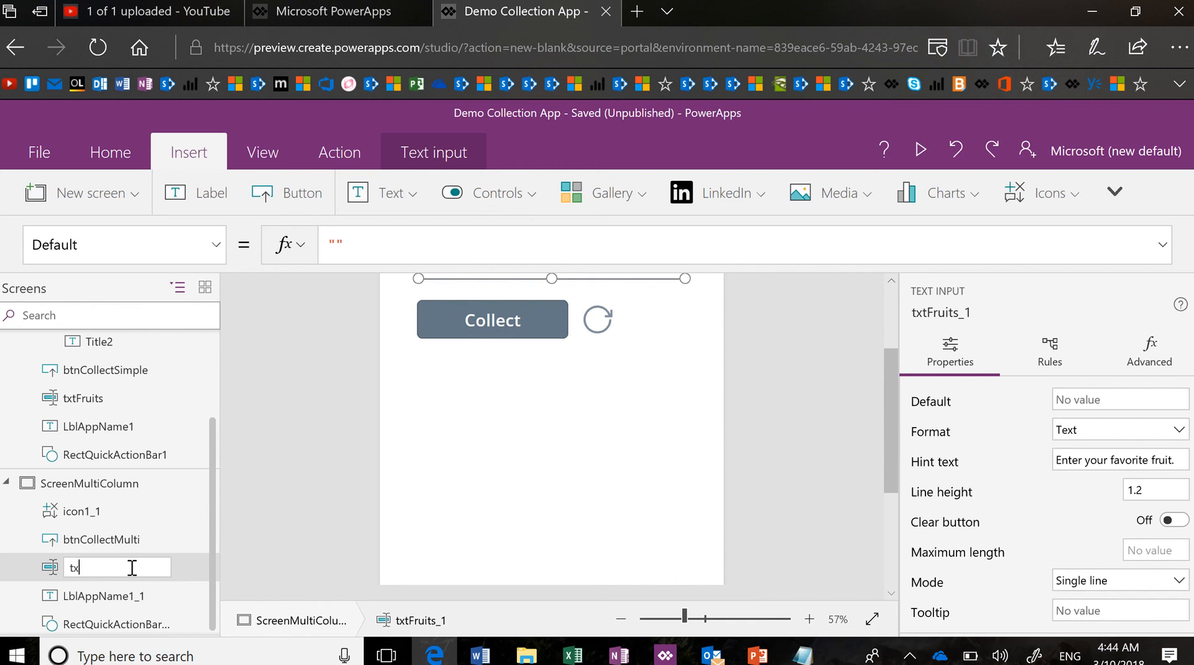
text(tFirstName)
key(Return)
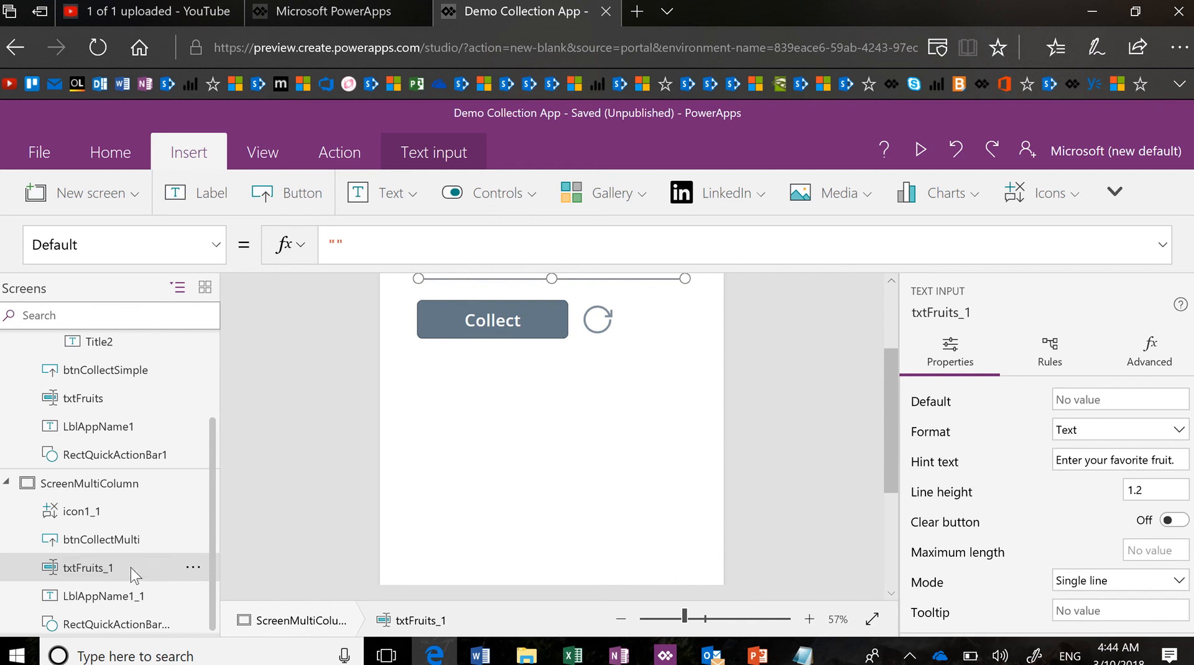
scroll(537, 435, up, 2)
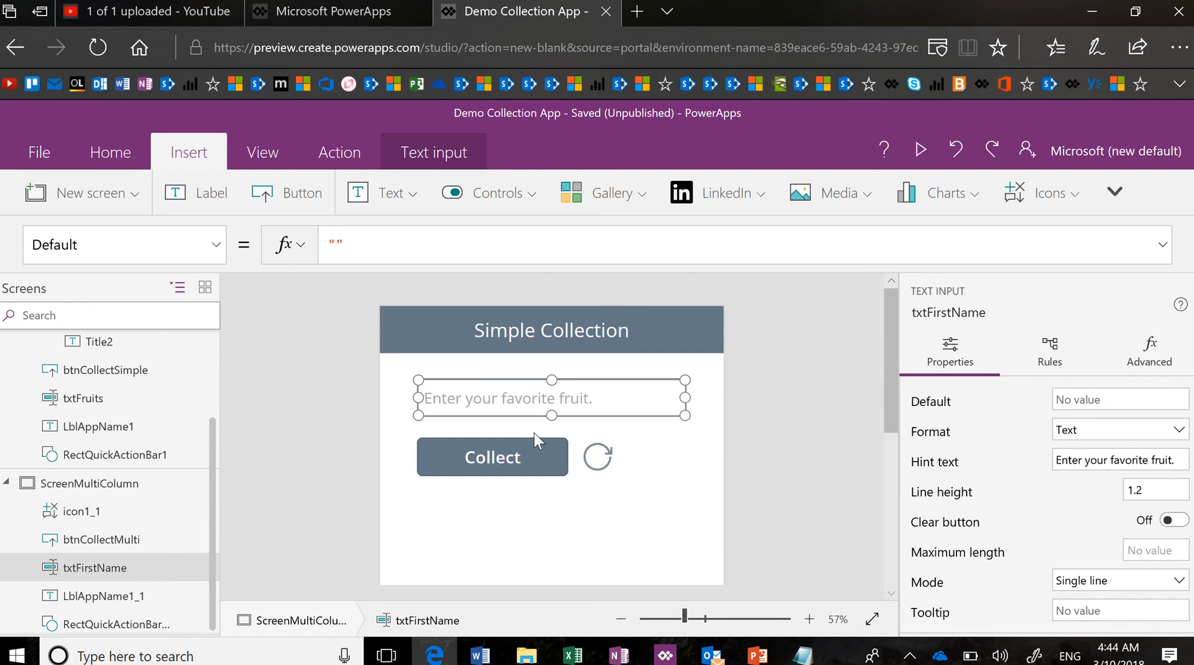
Inspect the fruit input's HintText property and btnCollectSimple's OnSelect formula
click(216, 246)
double_click(177, 375)
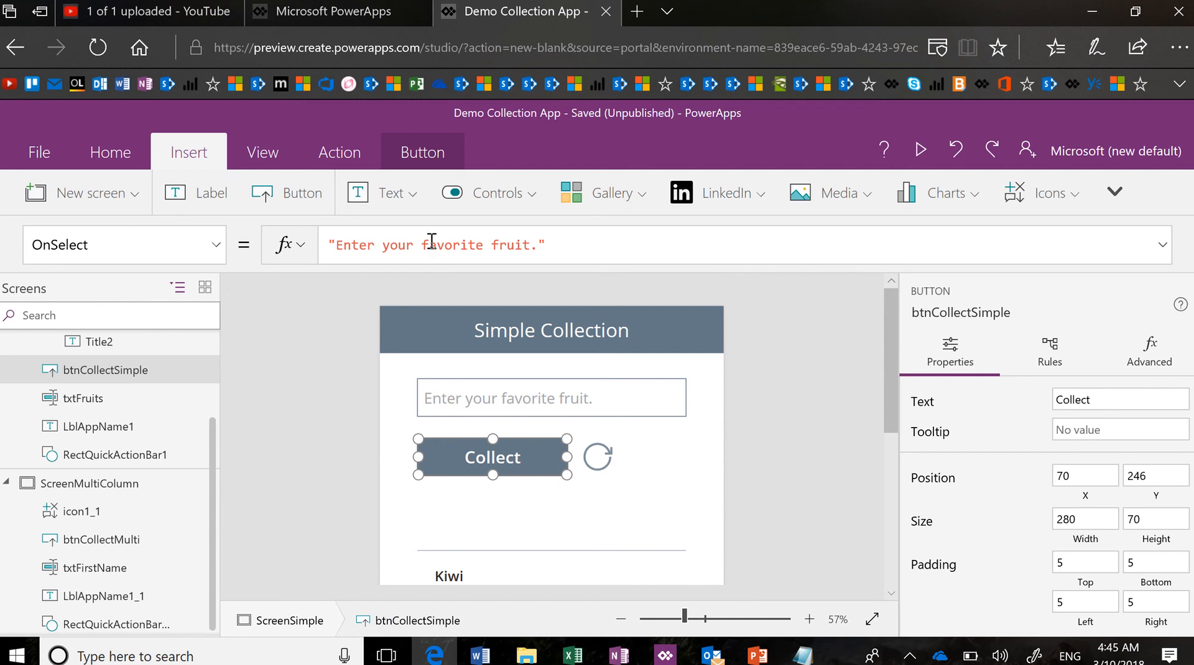
drag(428, 245, 521, 244)
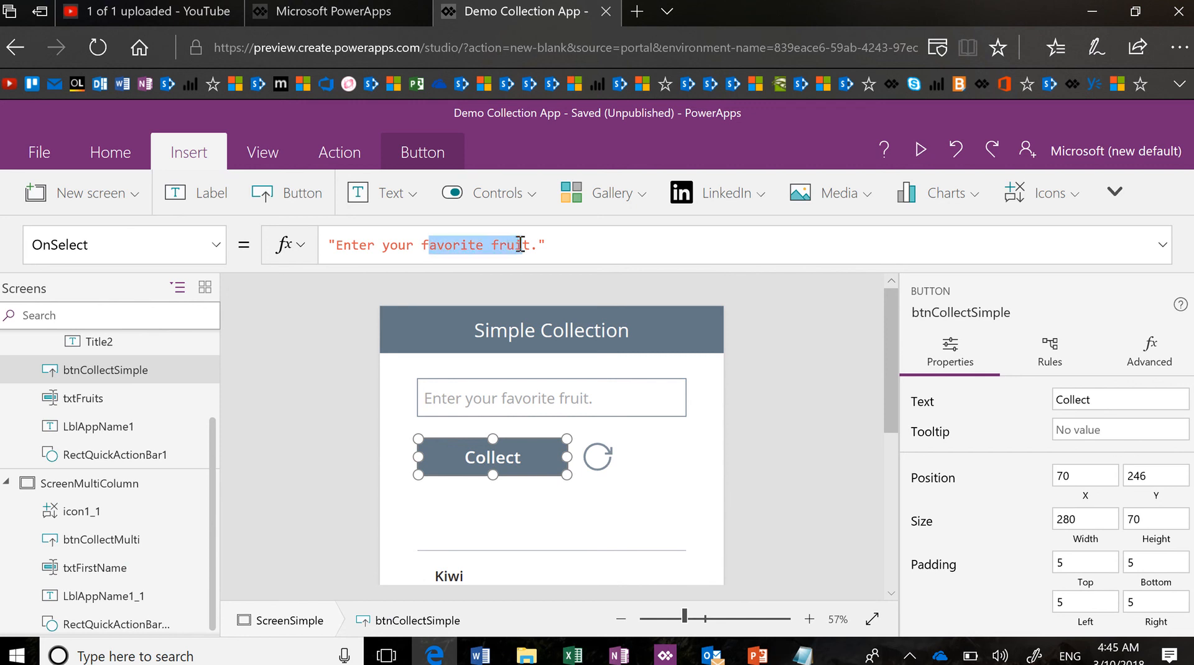
click(549, 394)
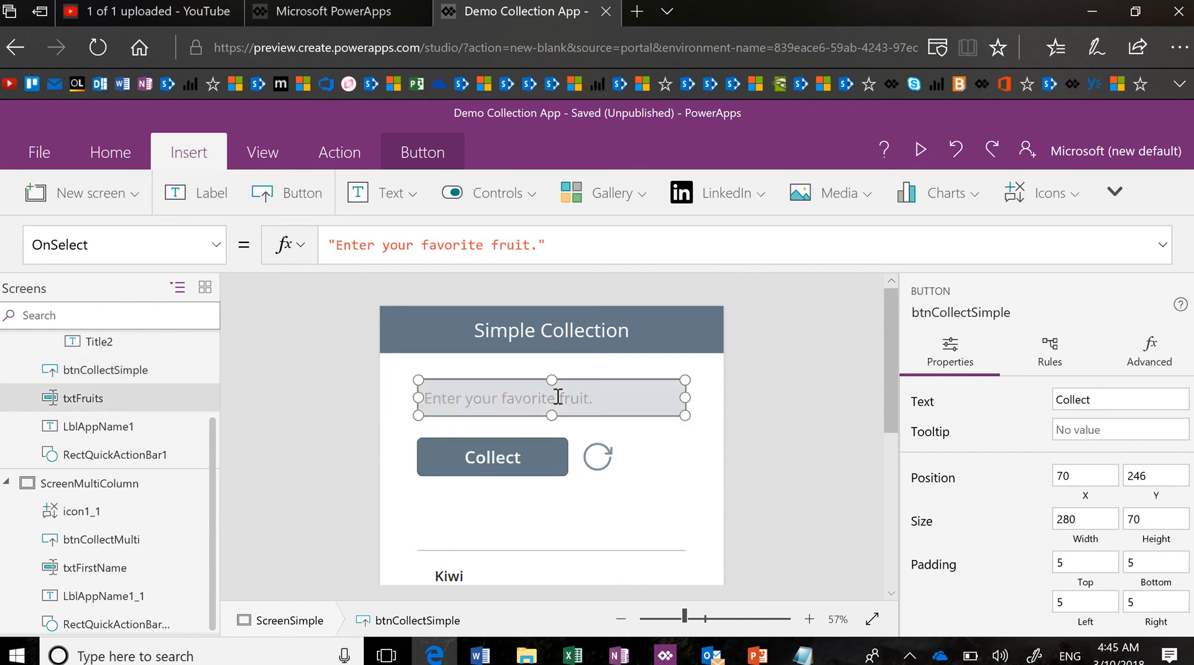
click(451, 267)
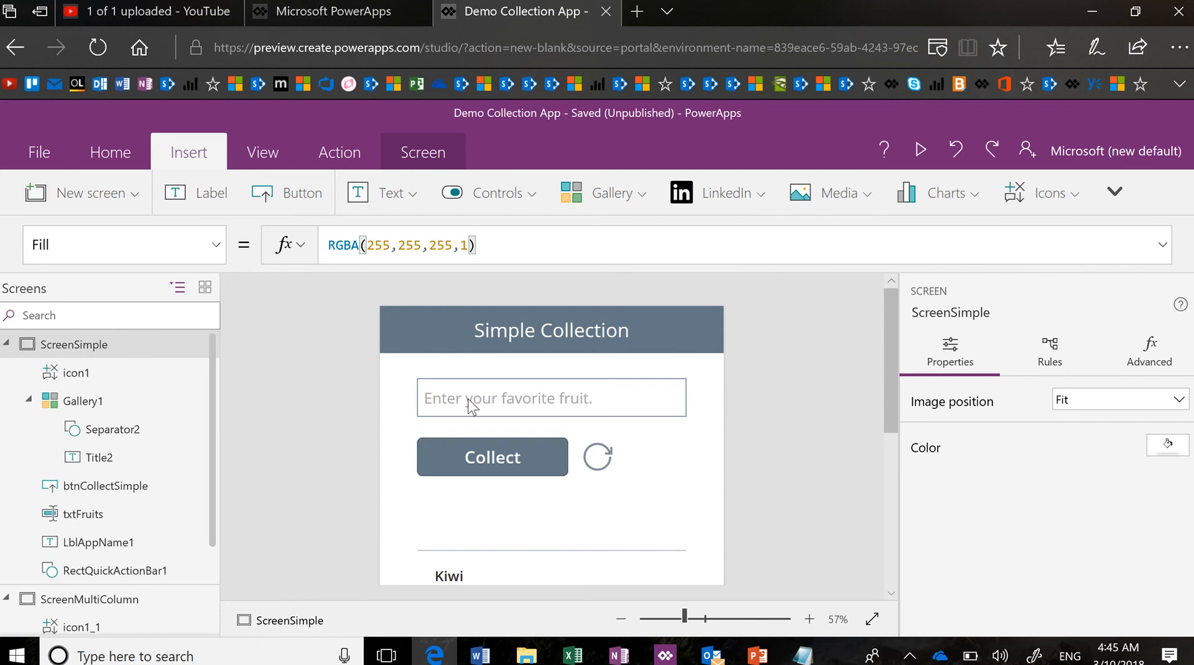
click(131, 492)
scroll(137, 497, down, 2)
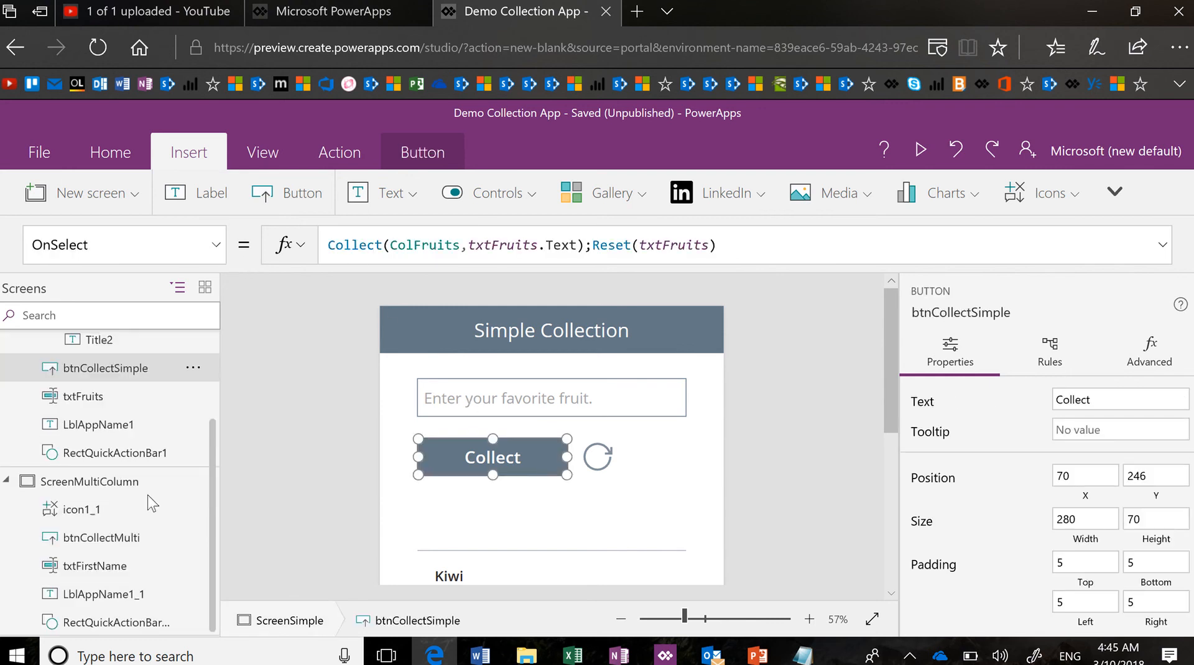
Change txtFirstName's hint text to "Enter your first name."
click(123, 574)
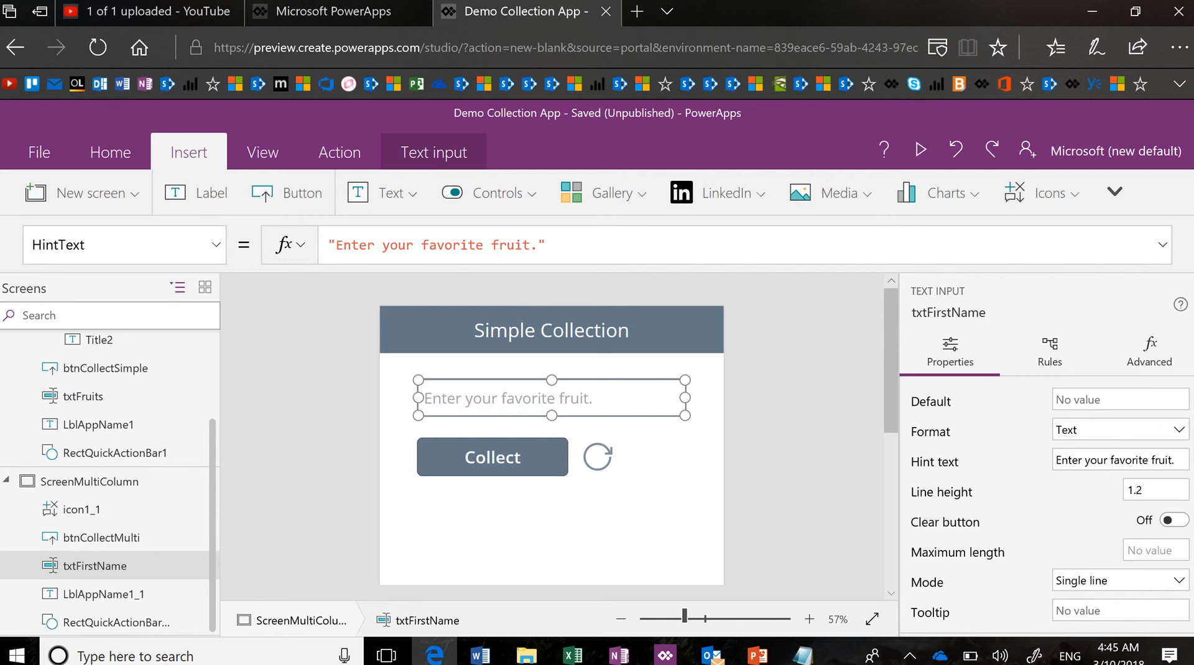
drag(1175, 461, 1043, 473)
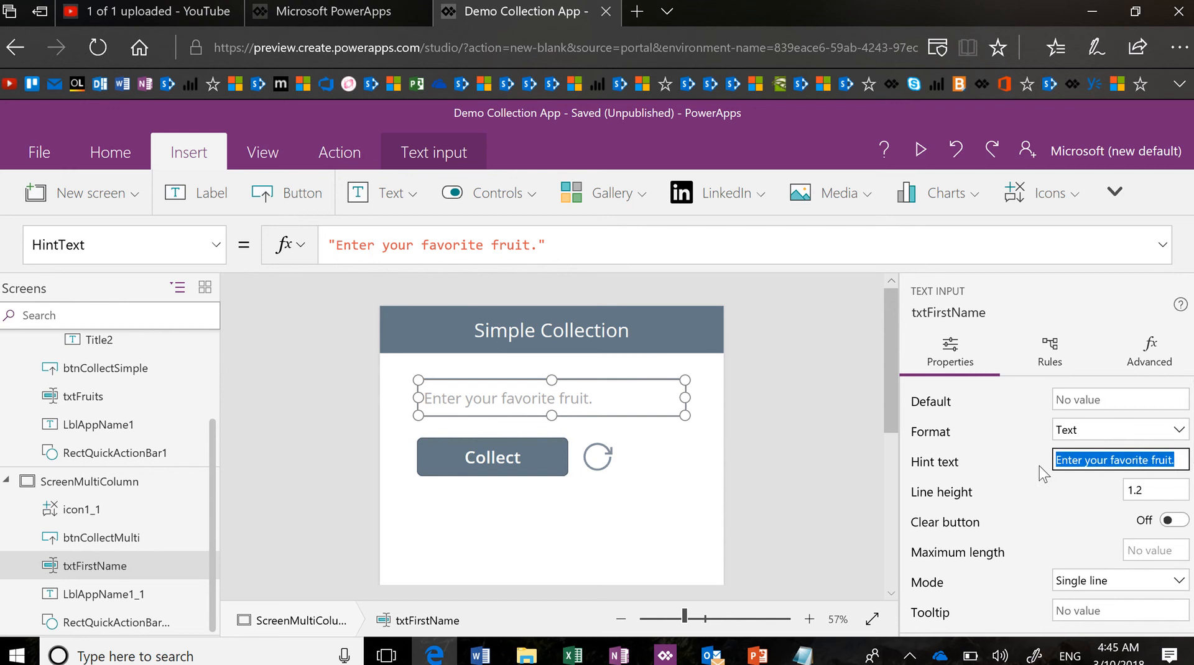
key(Right)
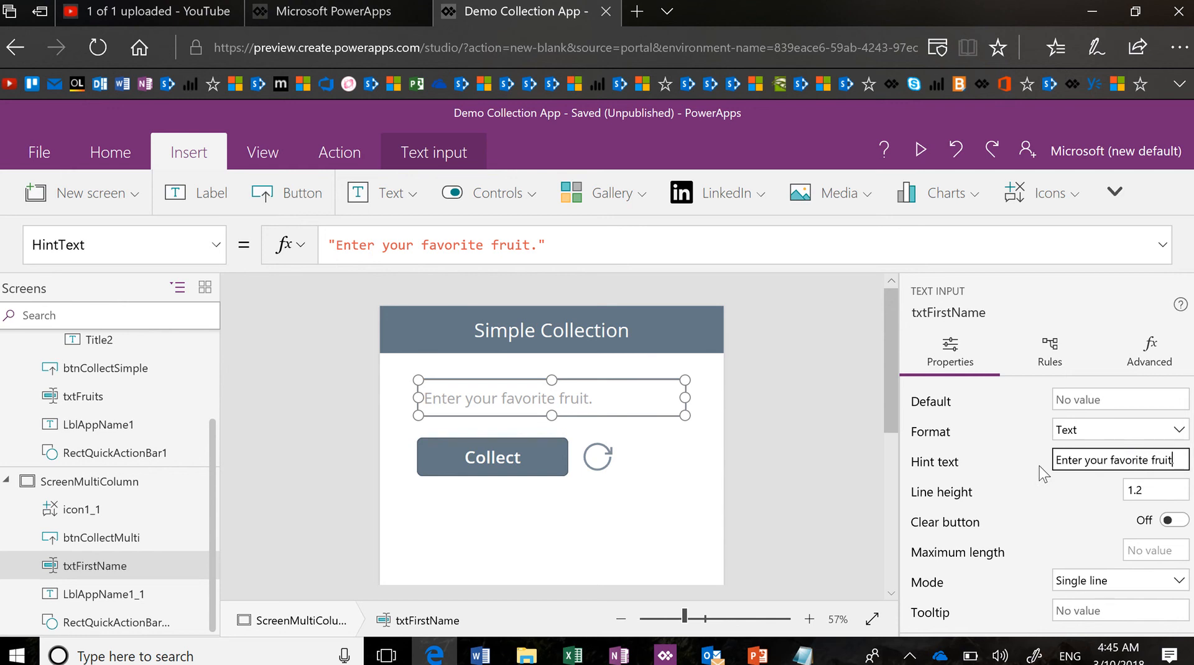
key(shift+Left)
key(shift+Left)
key(shift+Left)
key(shift+Left)
key(shift+Left)
key(shift+Left)
key(shift+Left)
key(shift+Left)
key(shift+Left)
key(shift+Left)
key(shift+Left)
key(shift+Left)
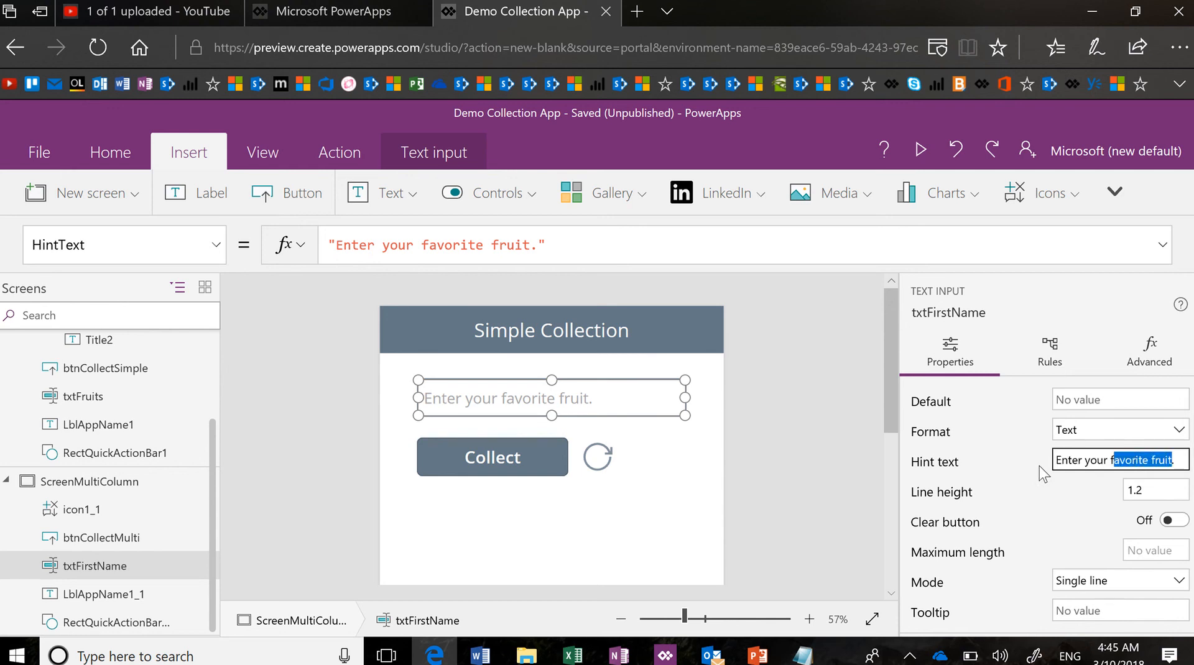
text(irs)
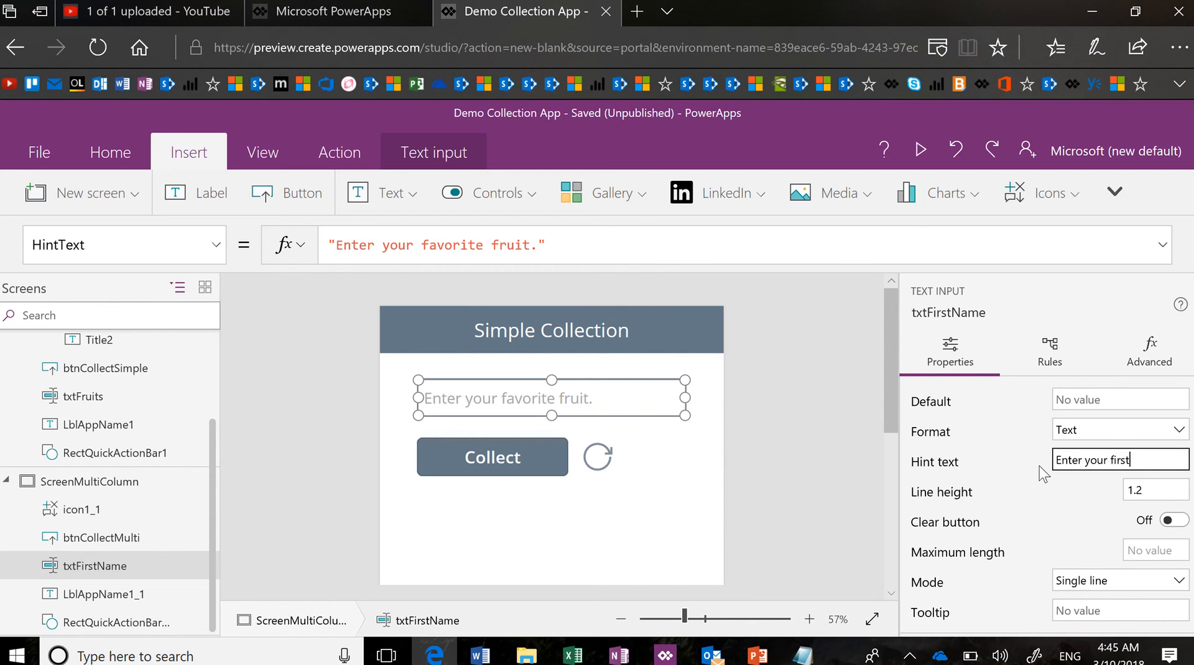
text(t name)
click(1153, 489)
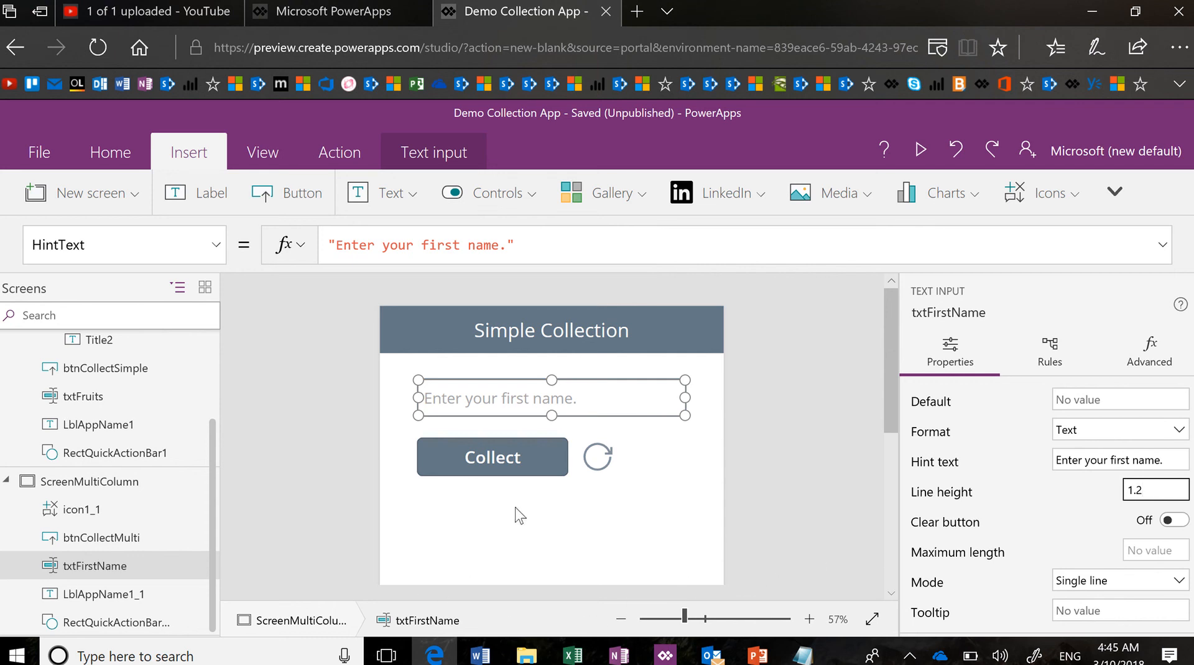
click(561, 473)
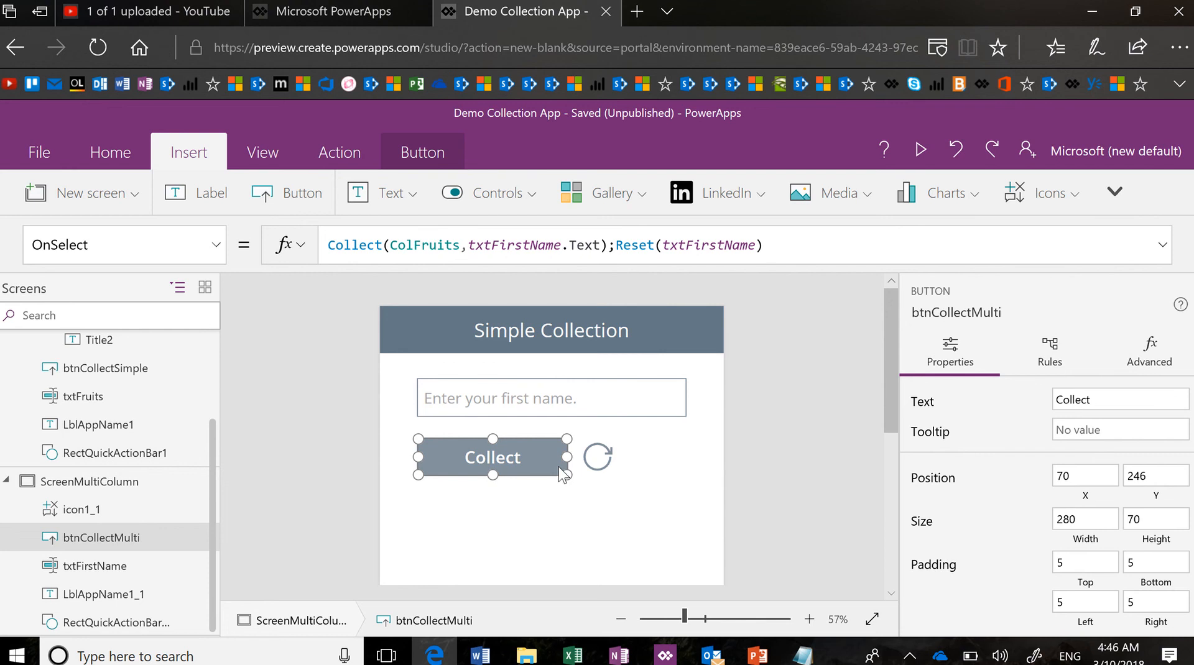
Move the Collect button and its refresh icon further down the screen
shift+click(598, 471)
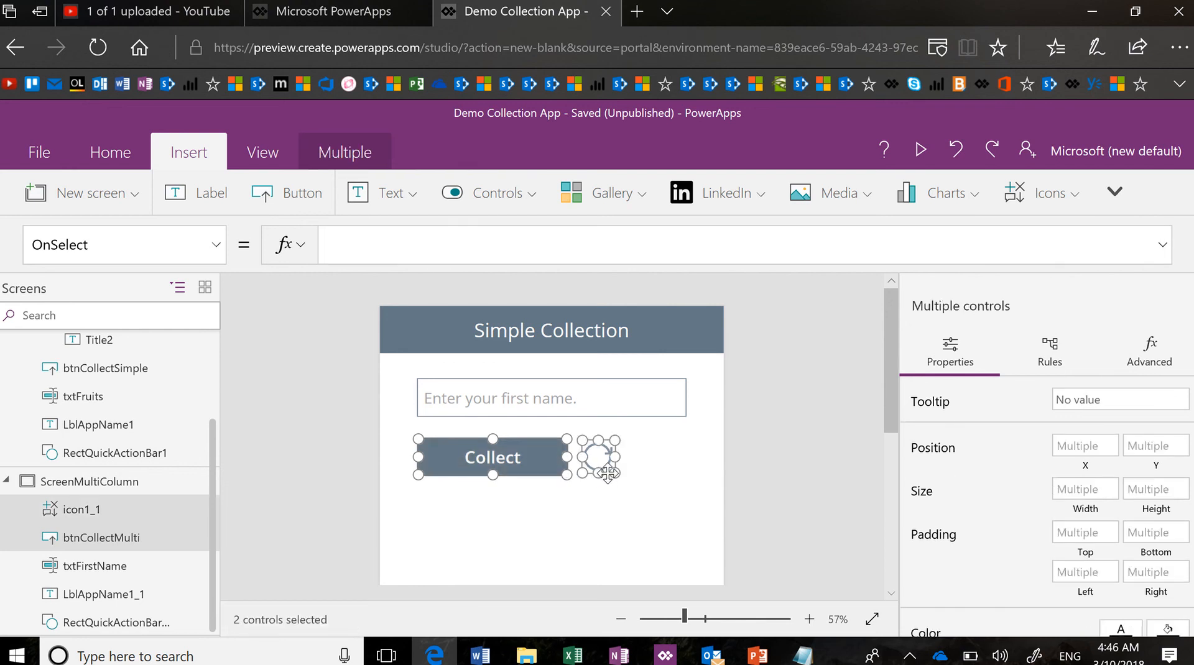
drag(598, 471, 608, 543)
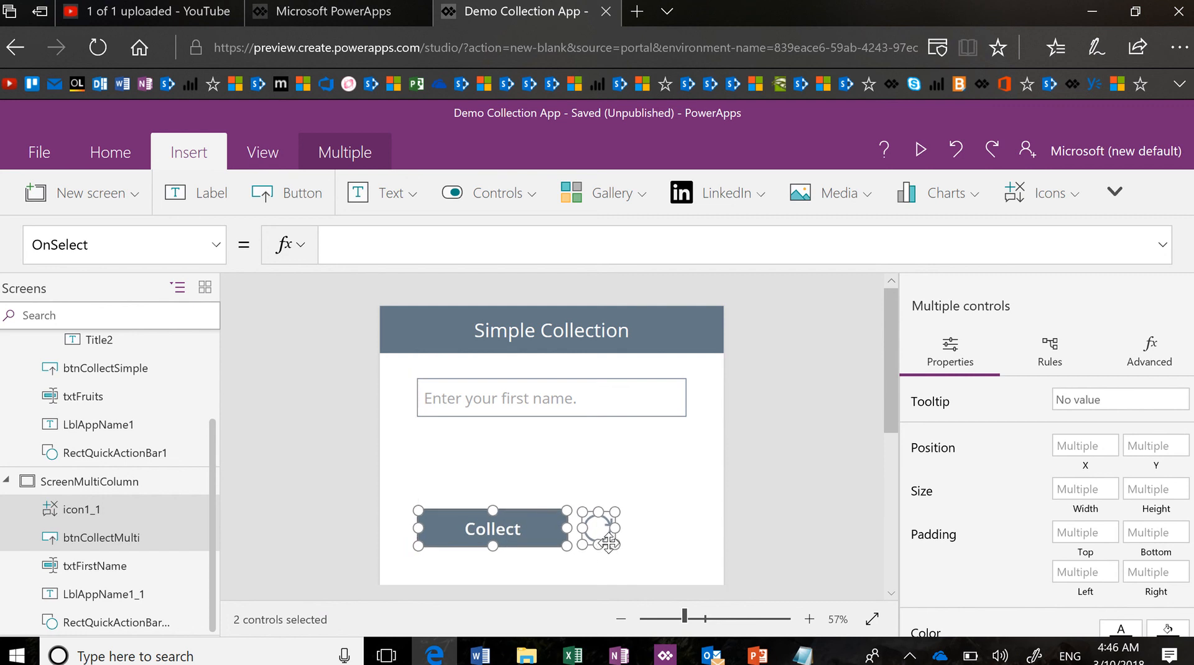
click(695, 496)
Copy the txtFirstName text input
click(674, 415)
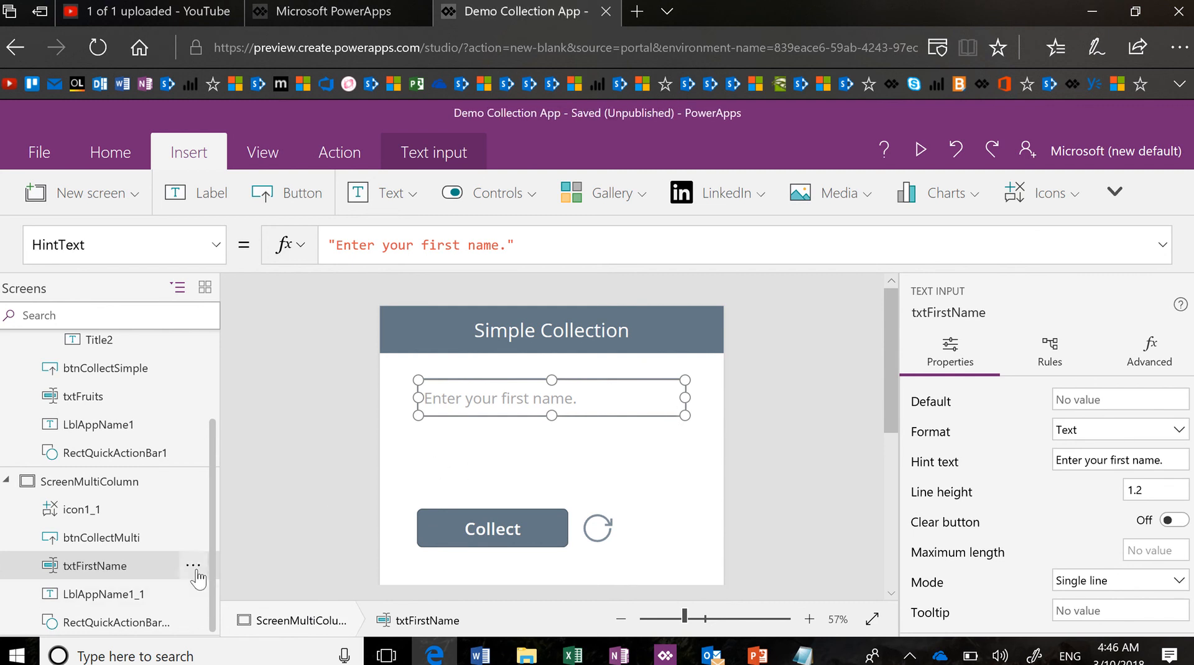
click(194, 569)
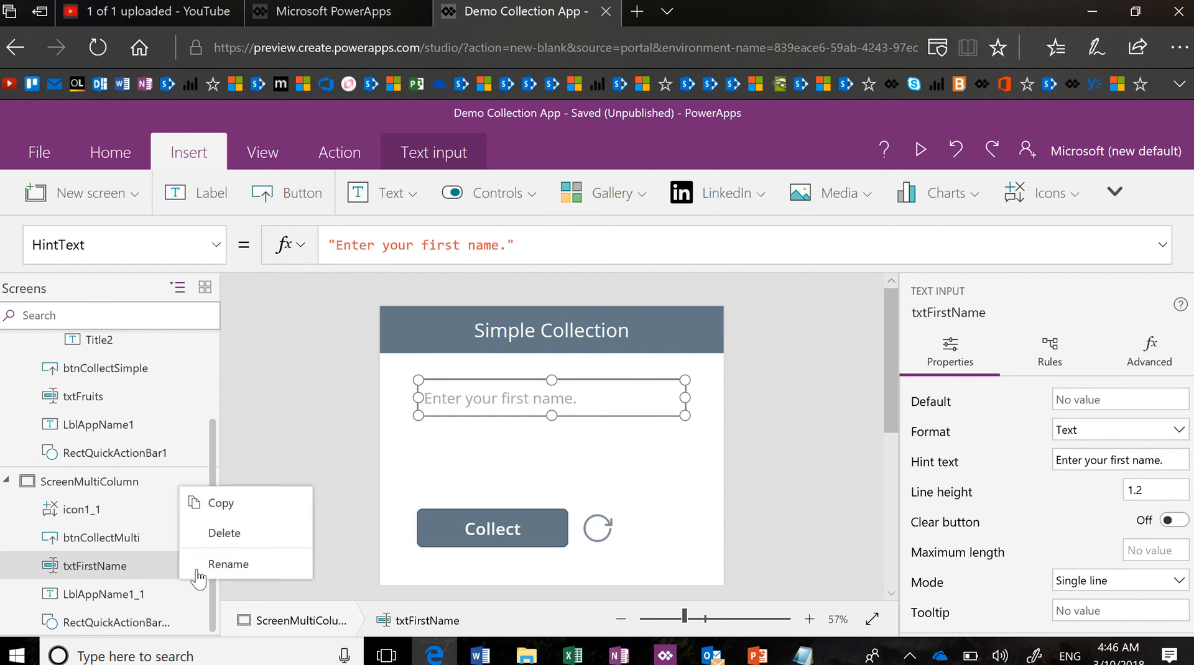
click(247, 509)
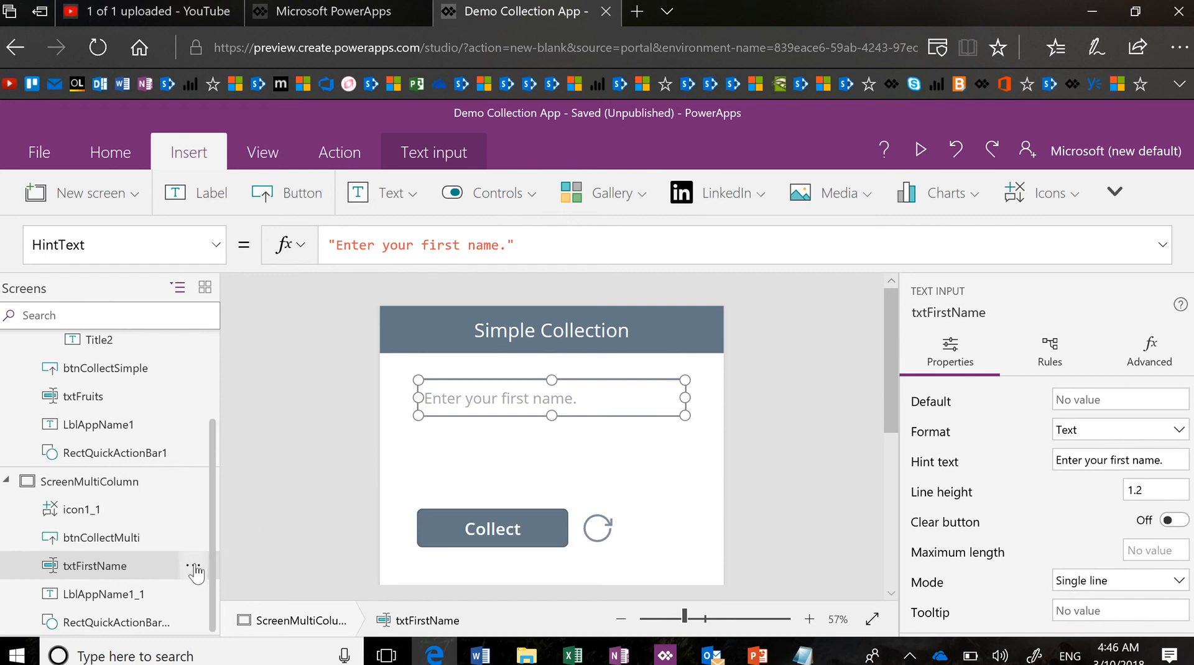
Paste a copy of txtFirstName and rename the new txtFirstName_1 to txtLastName
click(194, 568)
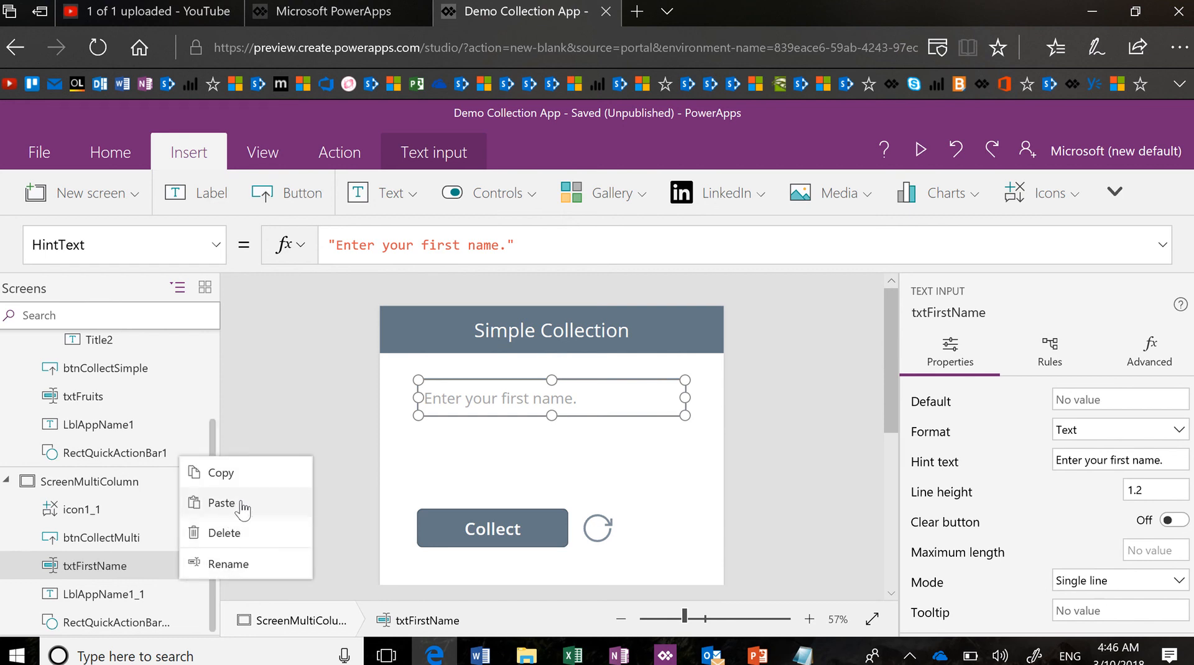
click(242, 507)
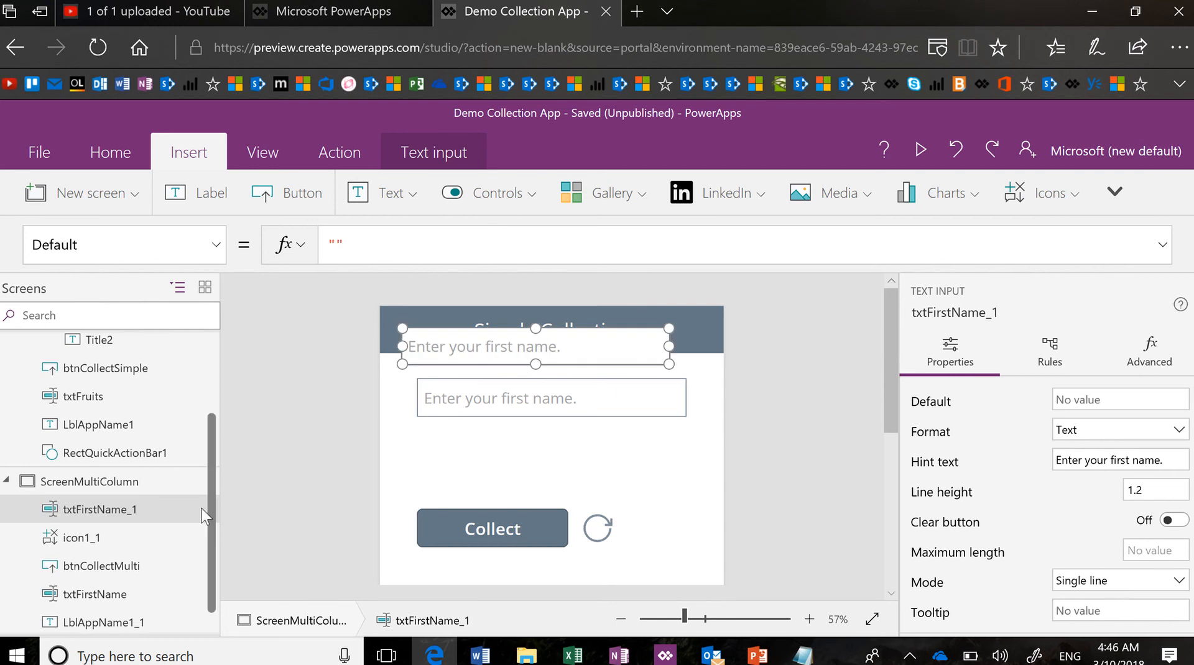
click(194, 516)
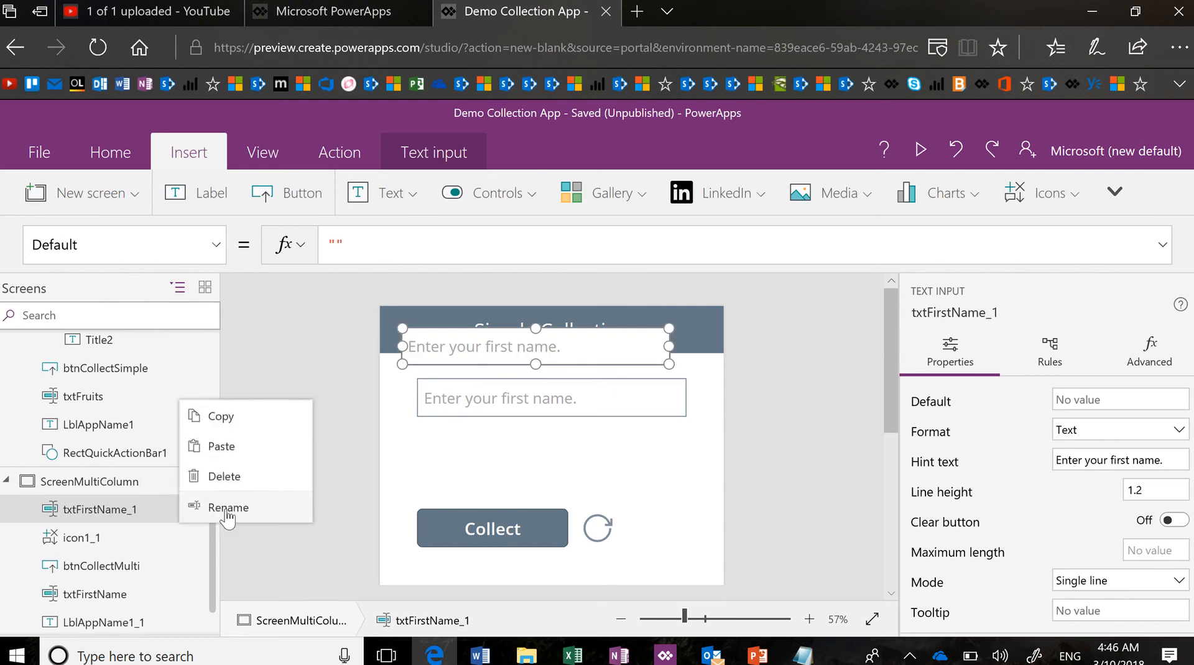
click(225, 507)
text(tx)
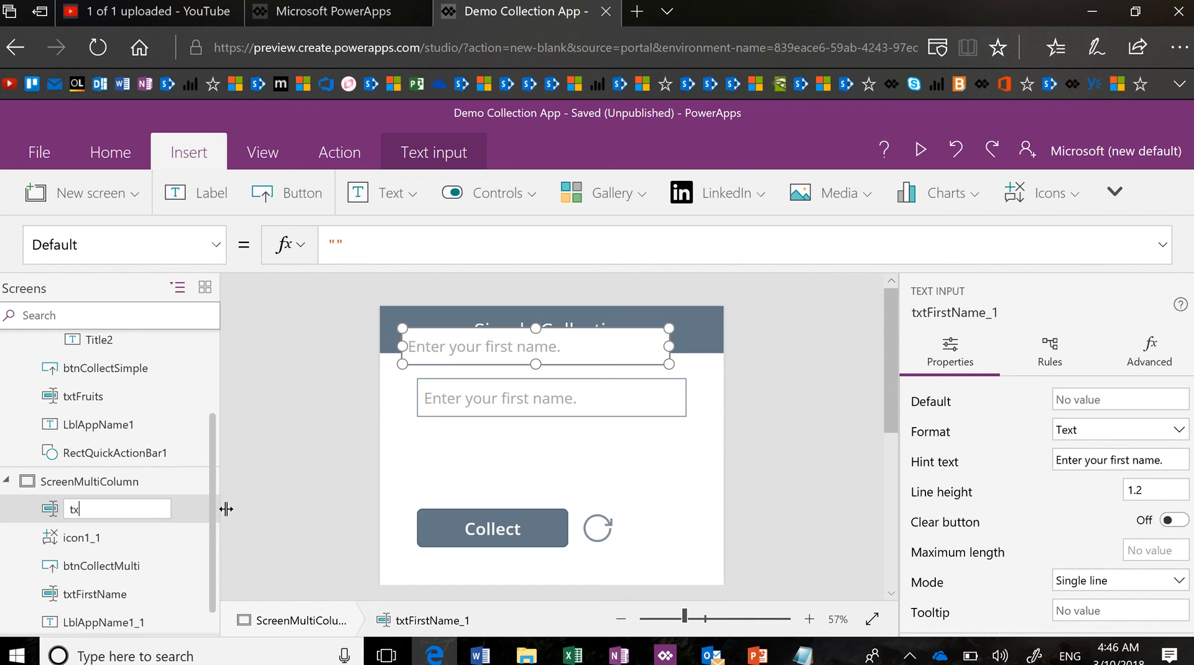
text(tLastName)
key(Return)
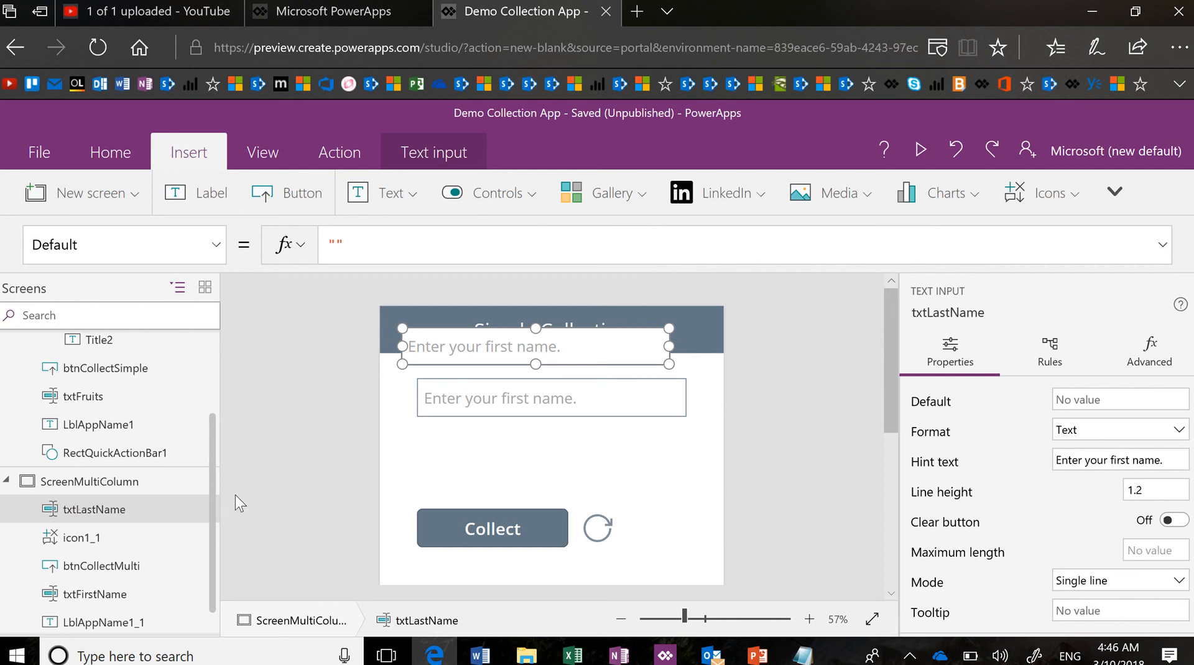
Set txtLastName's hint to "Enter your last name." and drag it below the first-name box
double_click(1119, 461)
text(last)
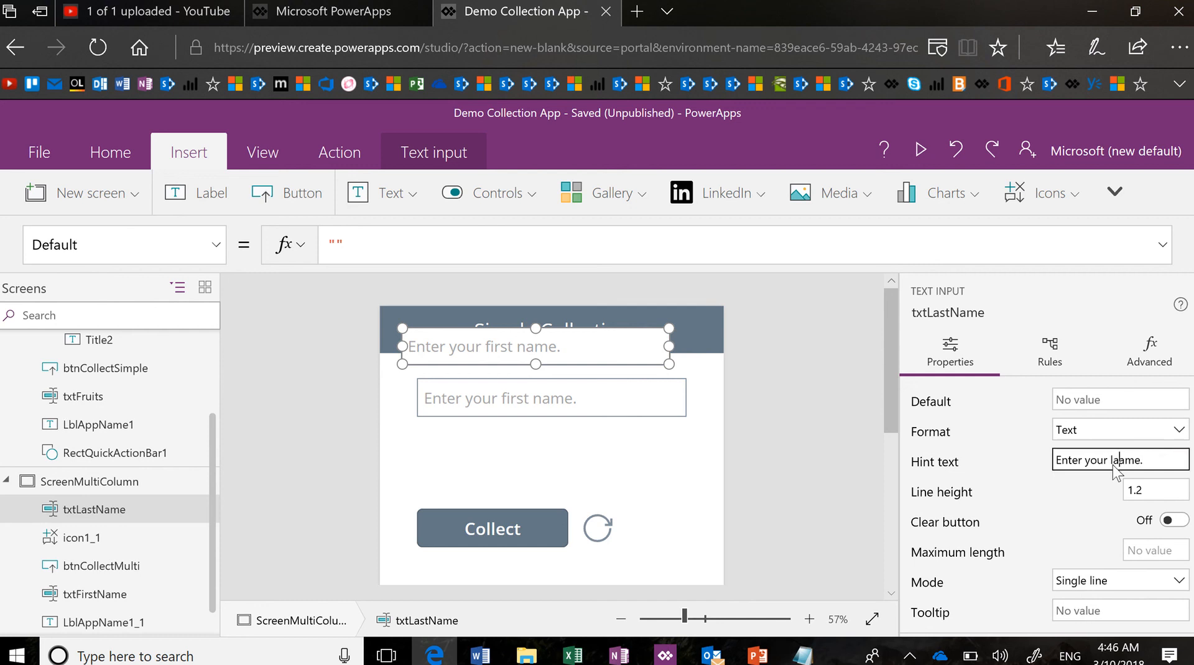
text( nam)
key(Delete)
text(.)
click(1151, 489)
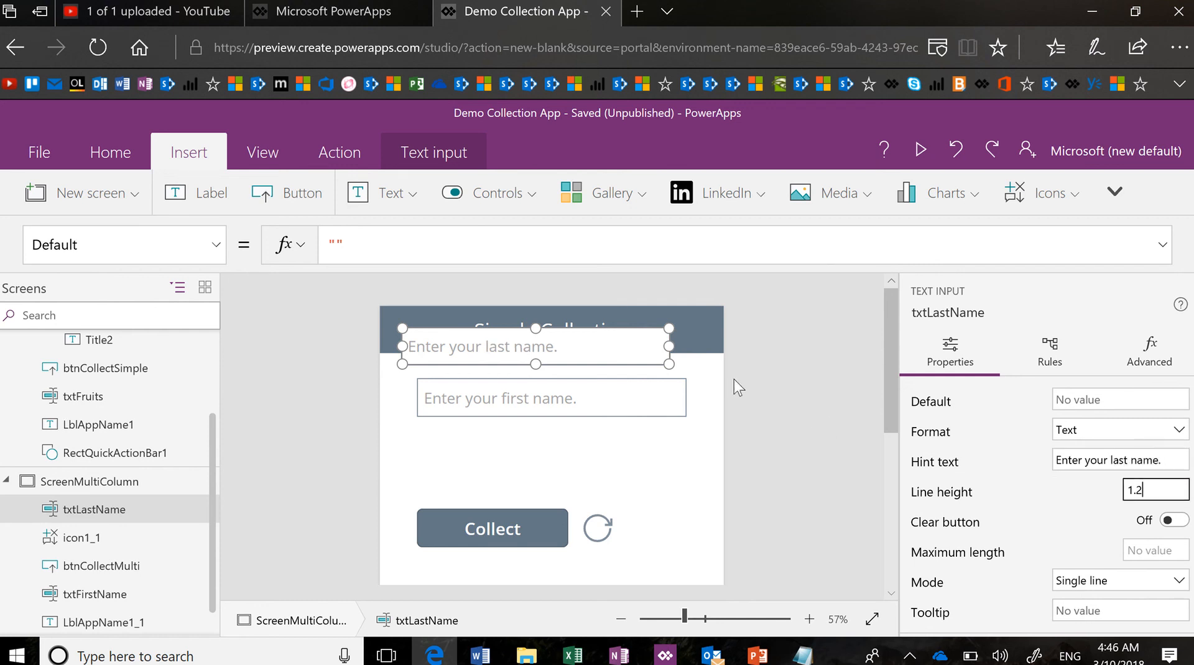
drag(646, 360, 660, 476)
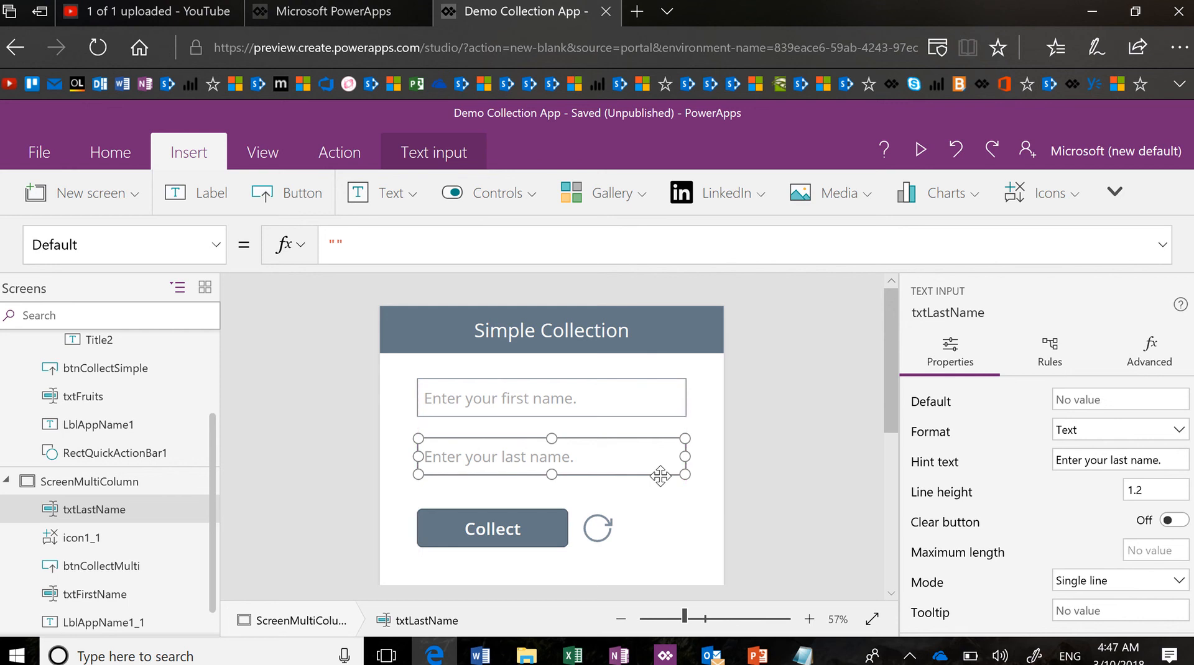
click(646, 426)
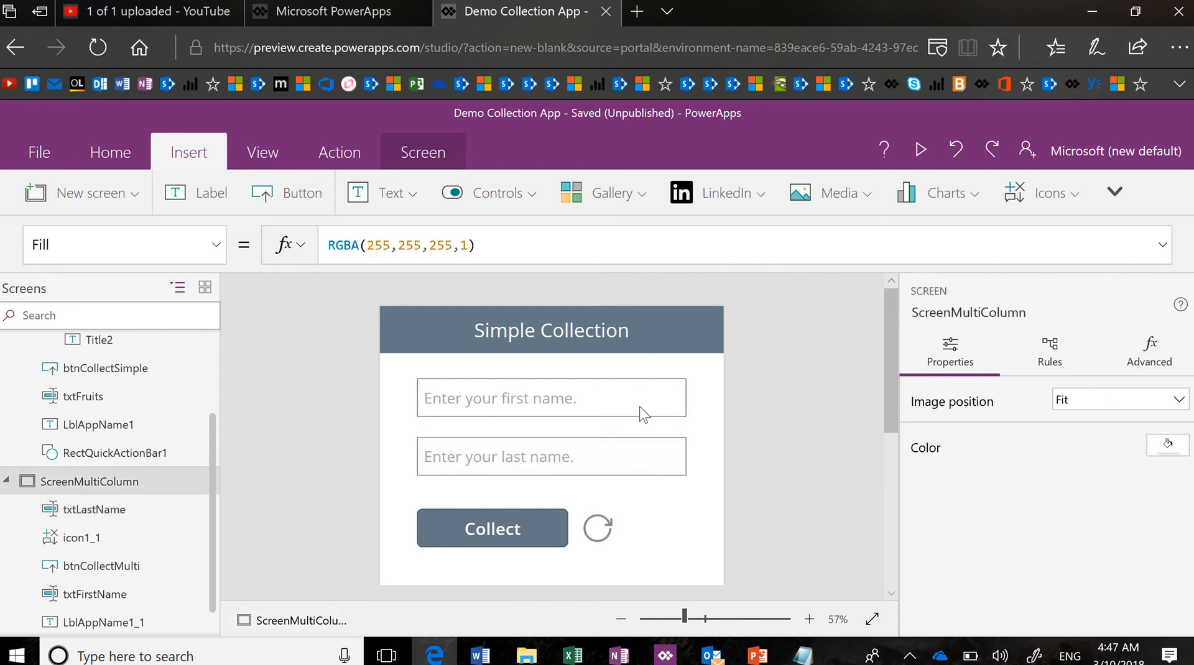
click(643, 407)
shift+click(643, 452)
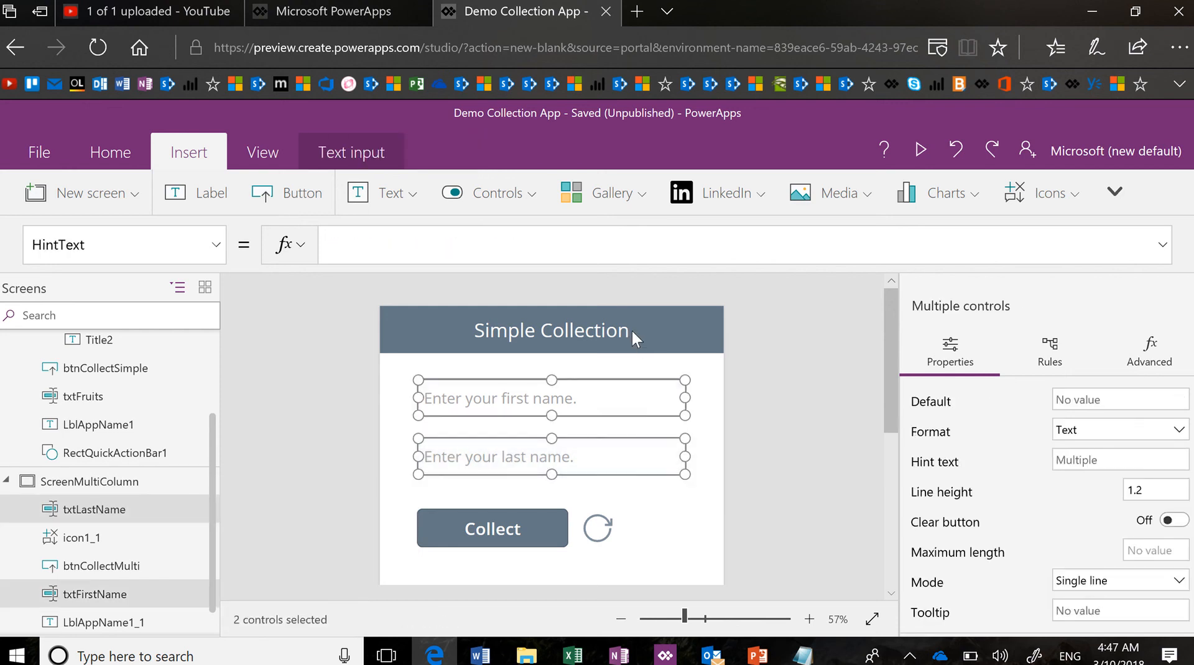
click(110, 153)
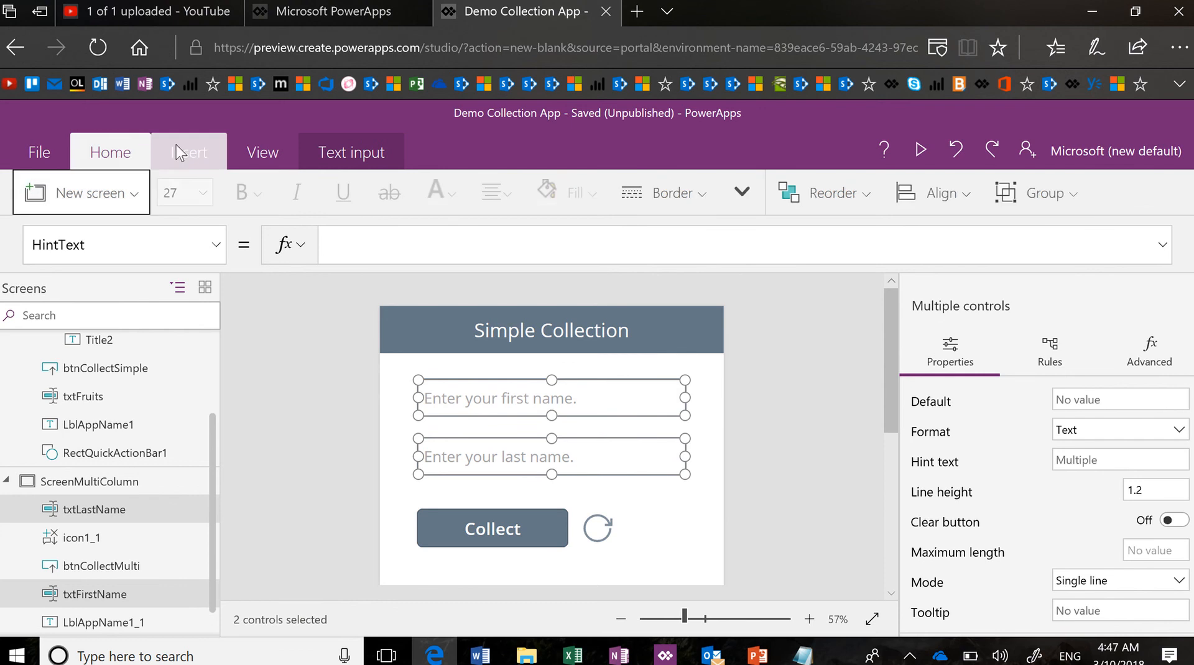
click(968, 204)
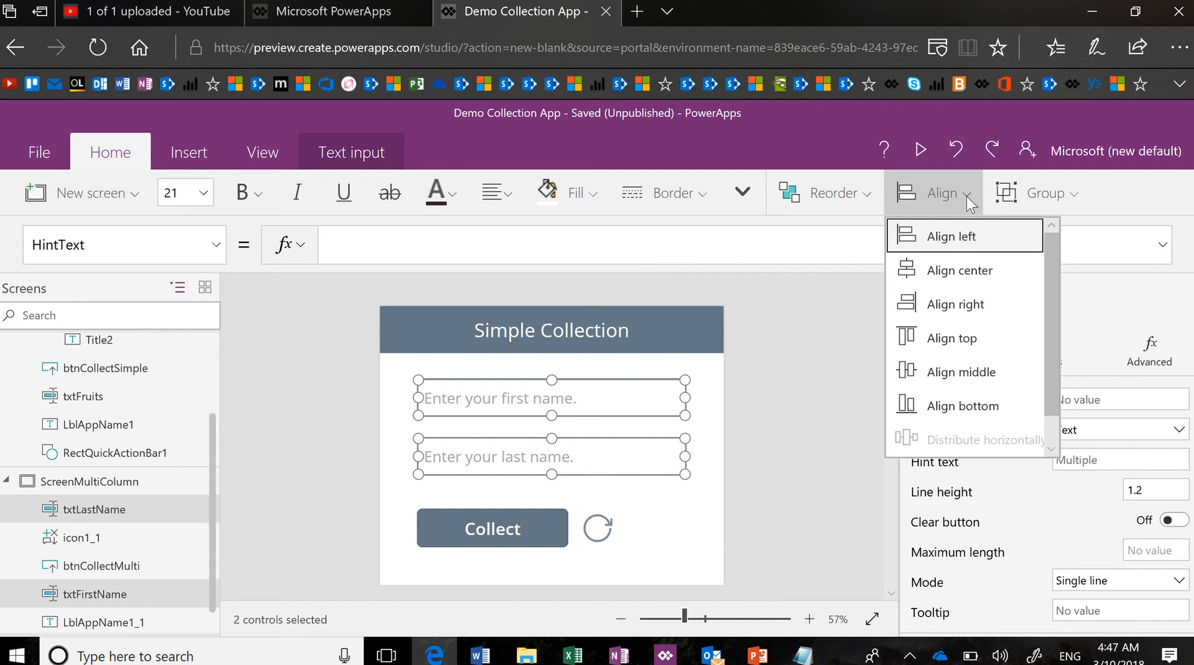
click(967, 196)
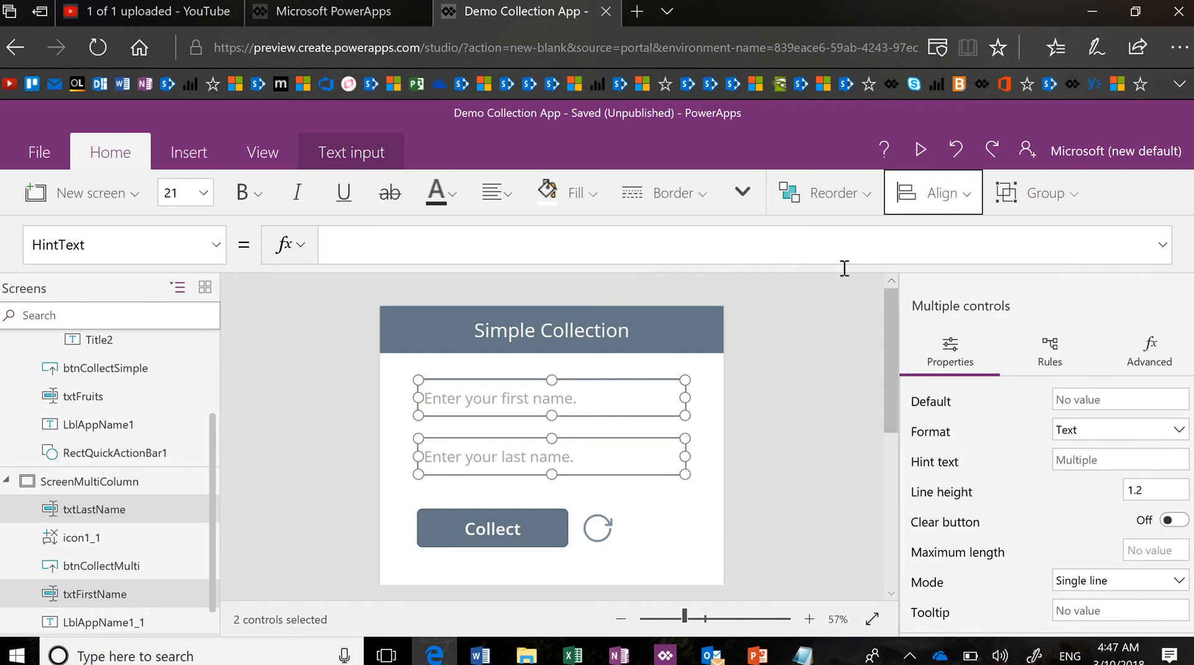
click(778, 425)
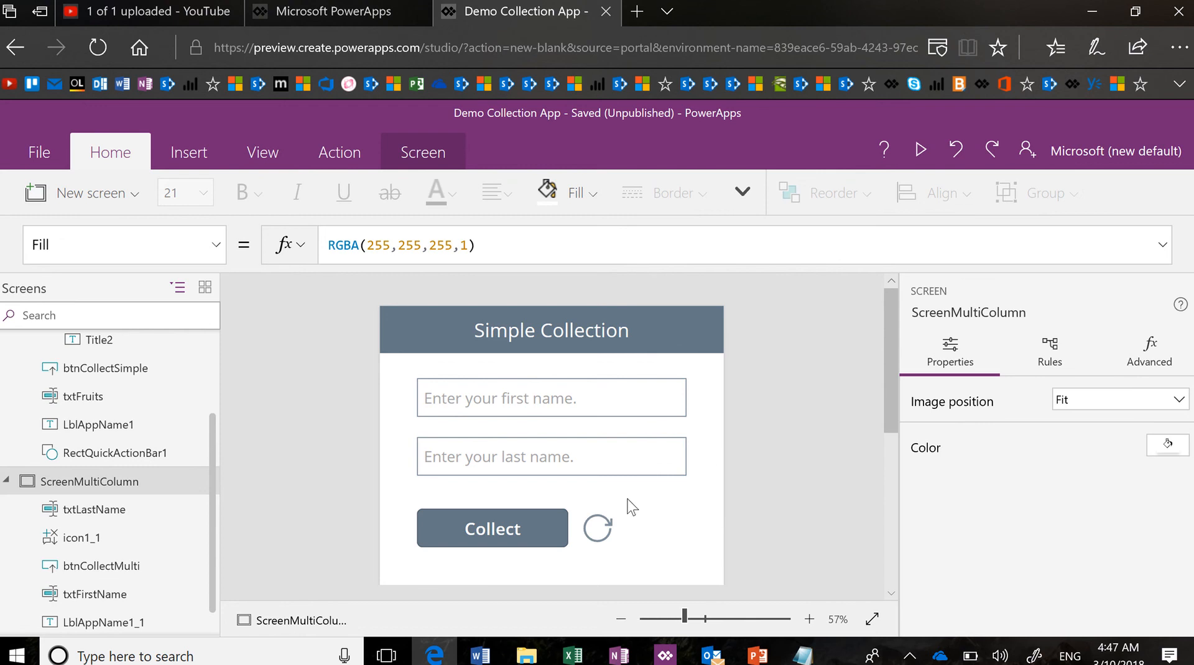
click(561, 545)
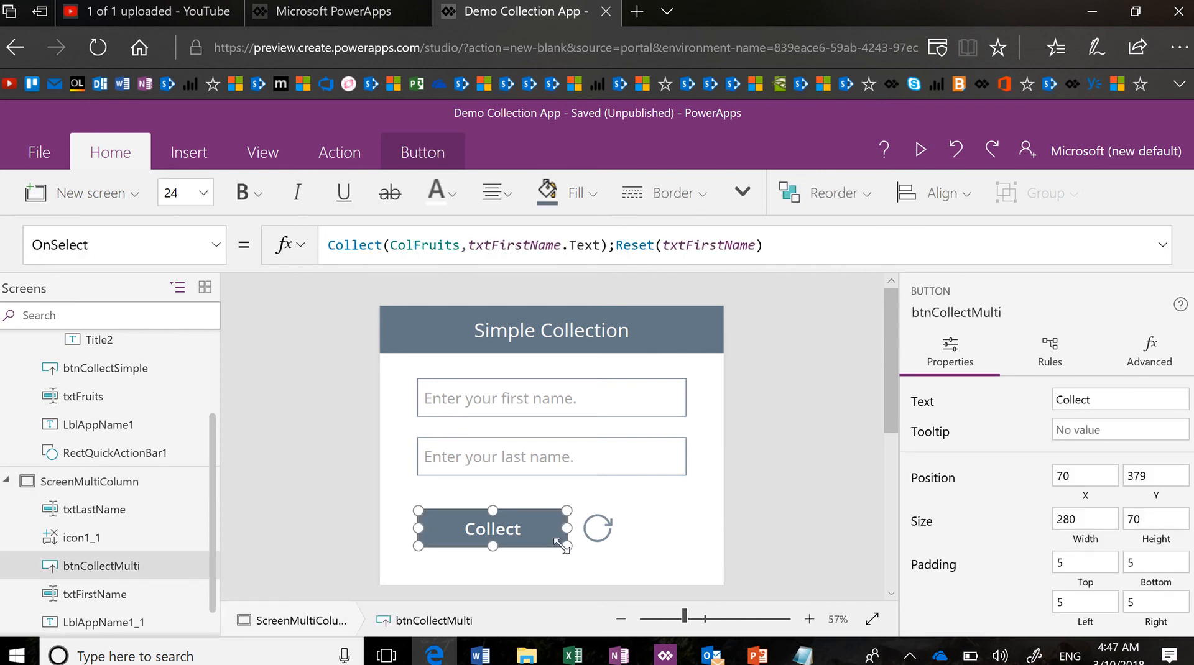
Change the OnSelect collection name from ColFruits to ColContacts and wrap txtFirstName.Text in braces
click(460, 242)
drag(460, 242, 415, 244)
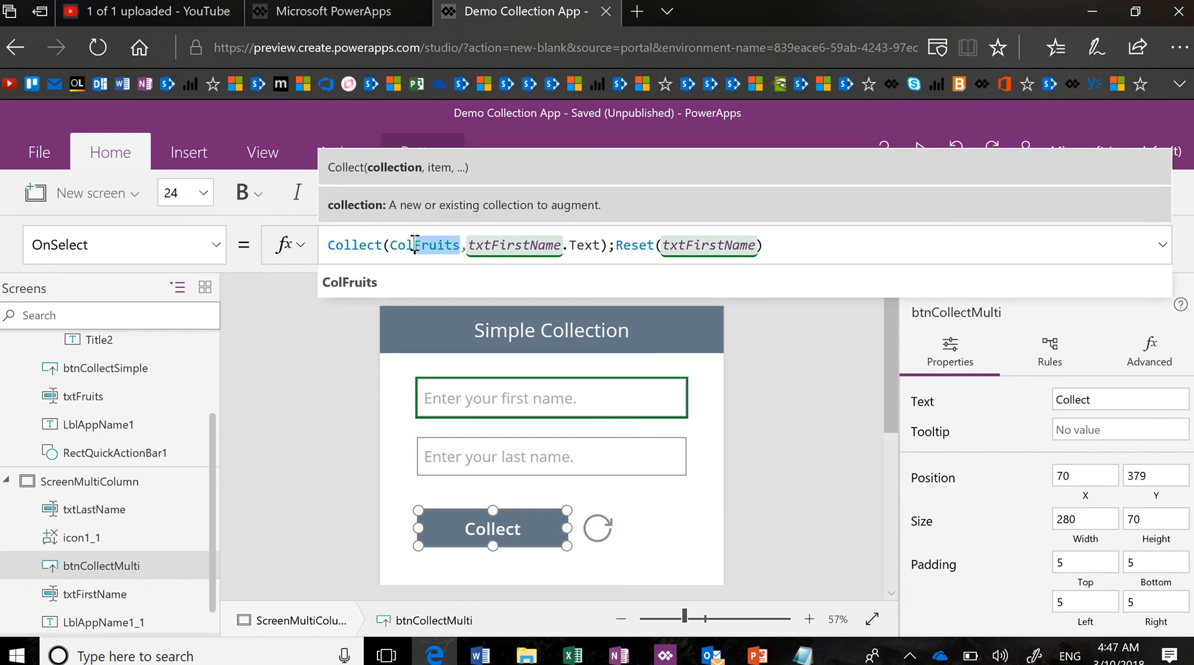
text(Contc)
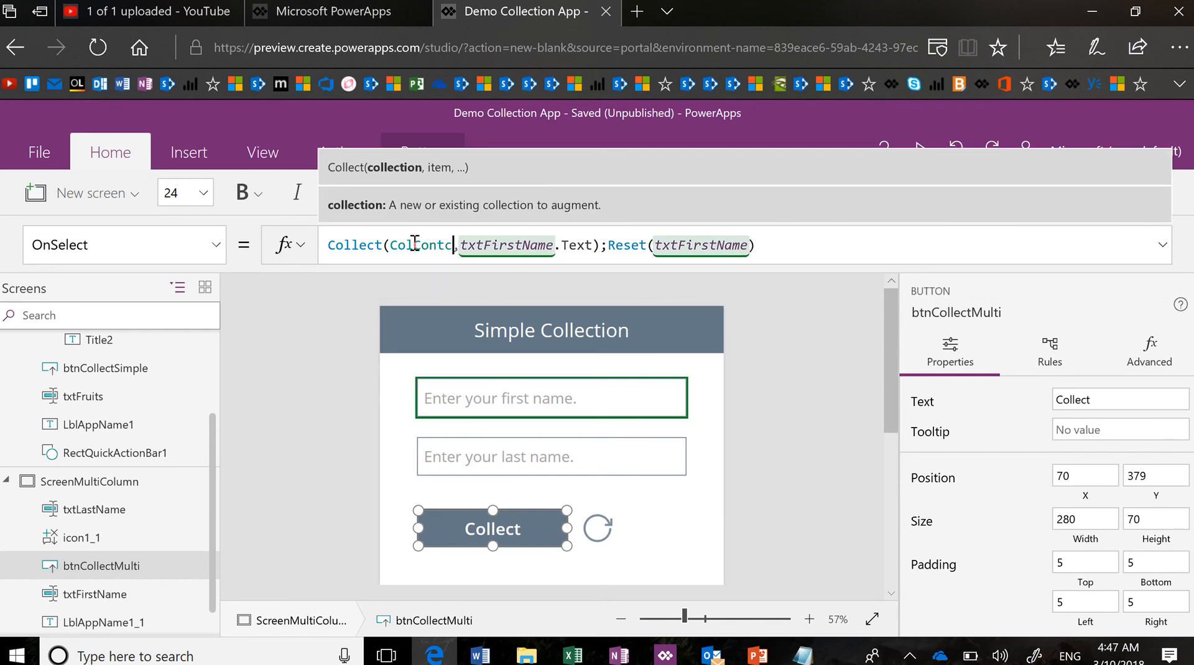
key(BackSpace)
text(acts)
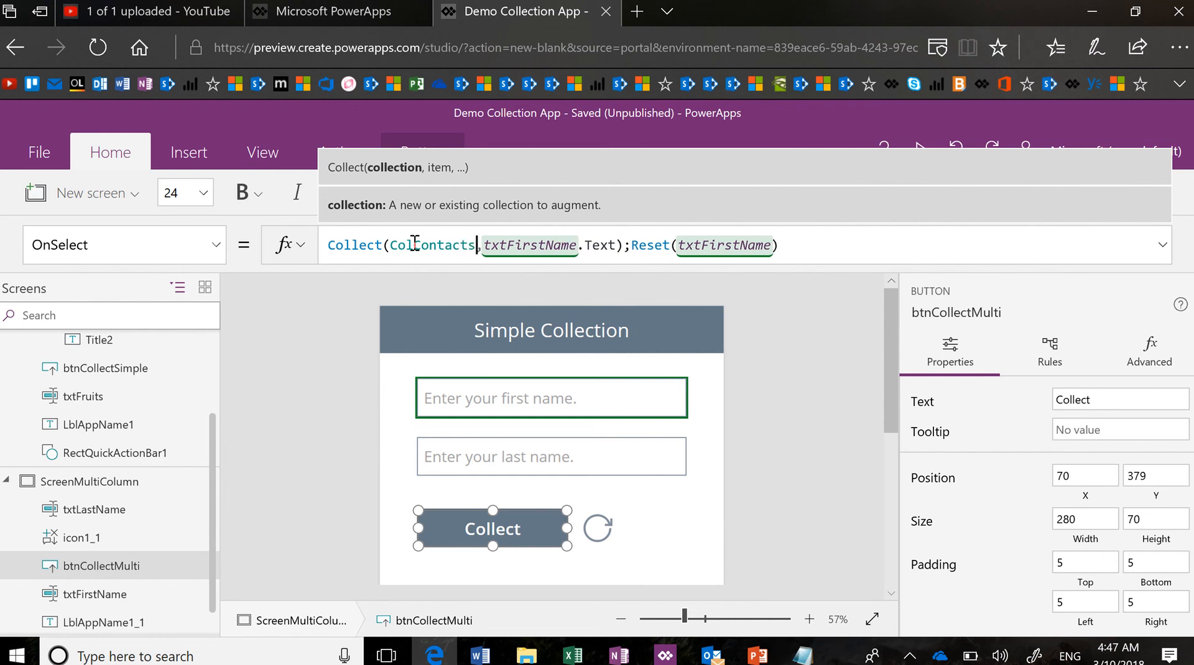
key(Right)
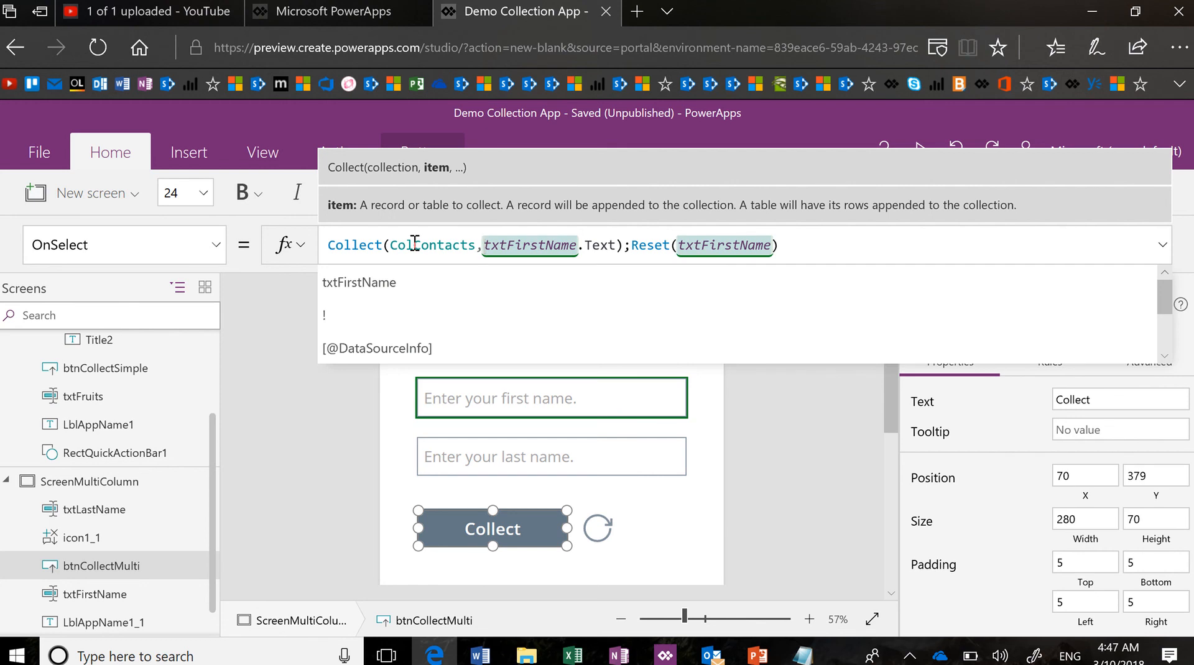
text({)
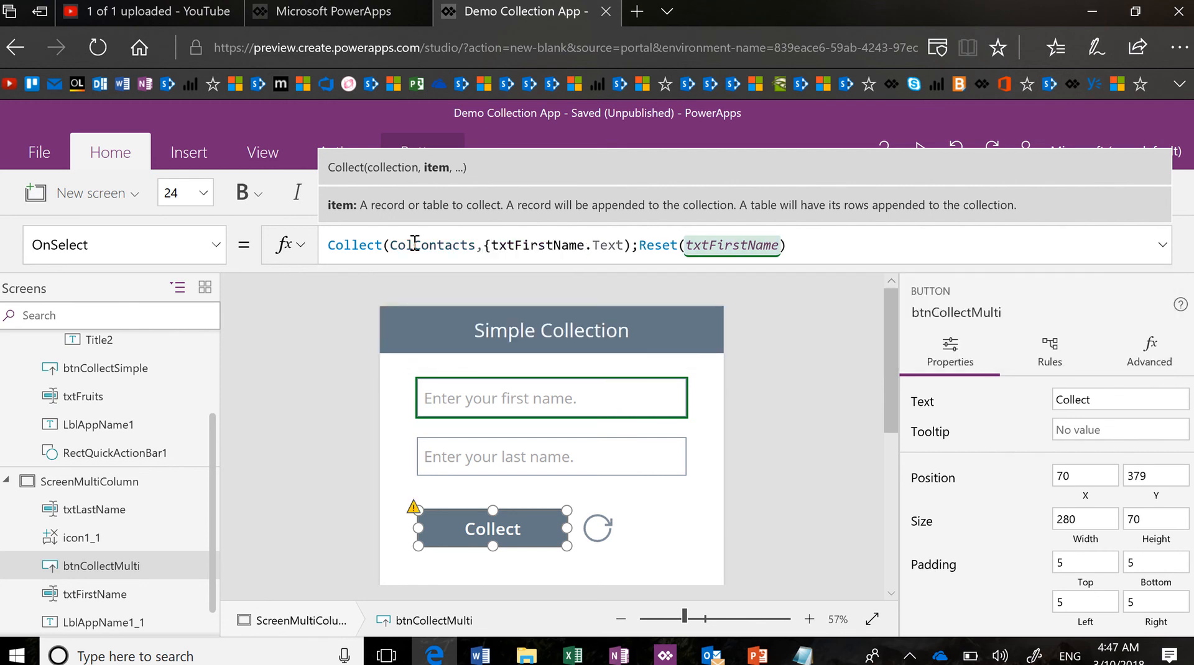
key(Right)
key(Right)
key(Right)
key(Right)
key(Right)
key(Right)
key(Right)
text(})
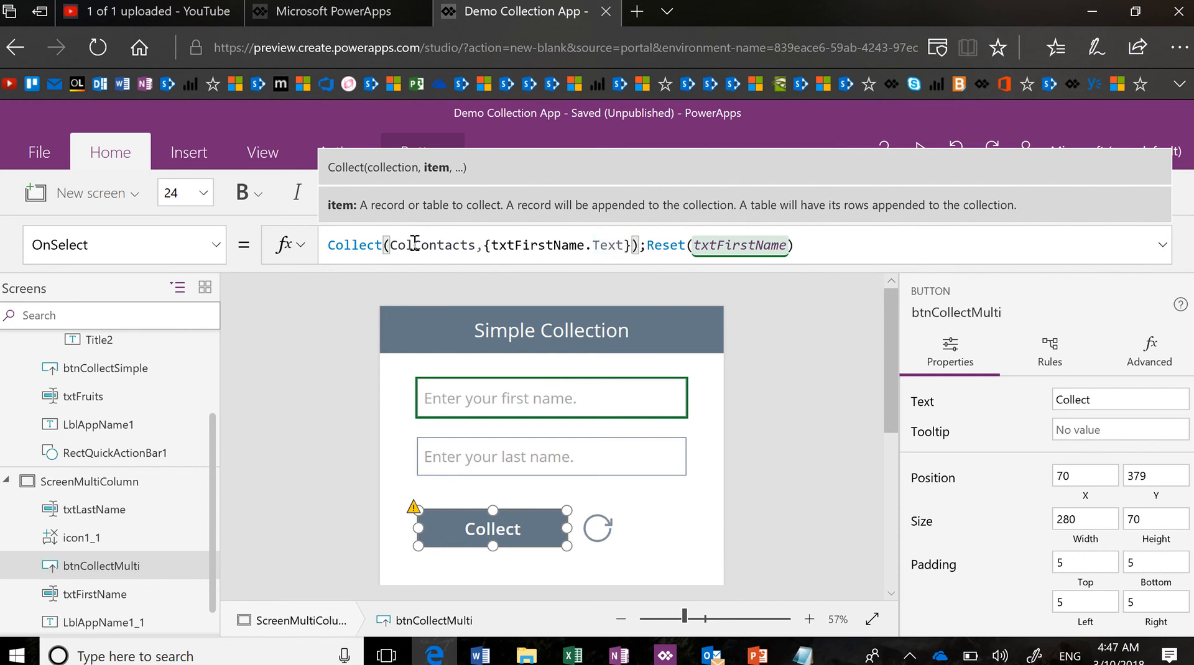
key(Left)
key(Left)
key(Left)
key(Left)
key(Left)
key(Left)
key(Left)
key(Left)
key(Left)
key(Left)
key(Left)
key(Left)
key(Left)
key(Left)
key(Left)
key(Left)
key(Left)
key(Left)
key(Left)
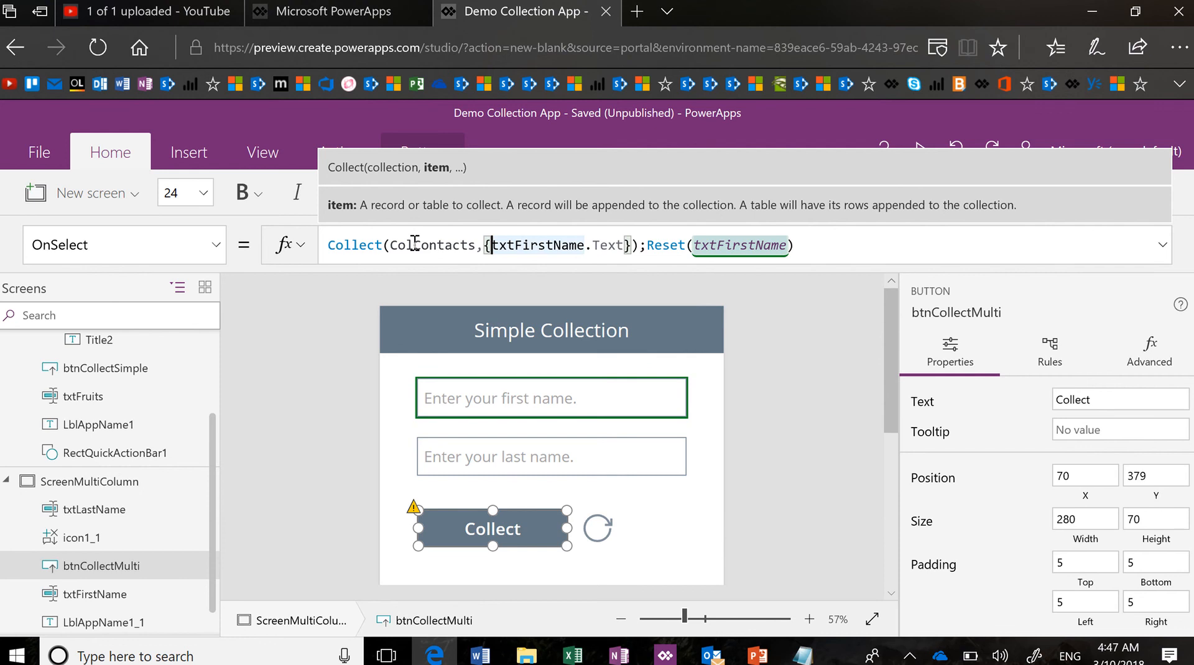
click(414, 244)
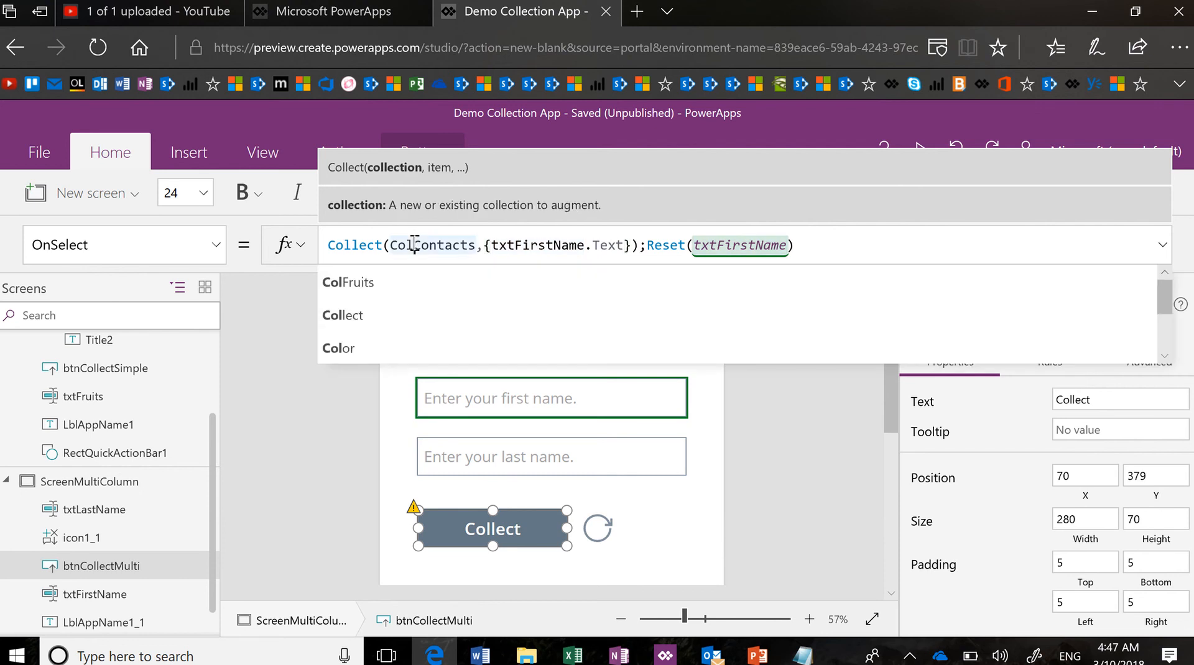
click(495, 245)
Make the collected record {FirstN:txtFirstName.Text,LastN:txtLastName}, picking txtLastName from suggestions
text(FirstN)
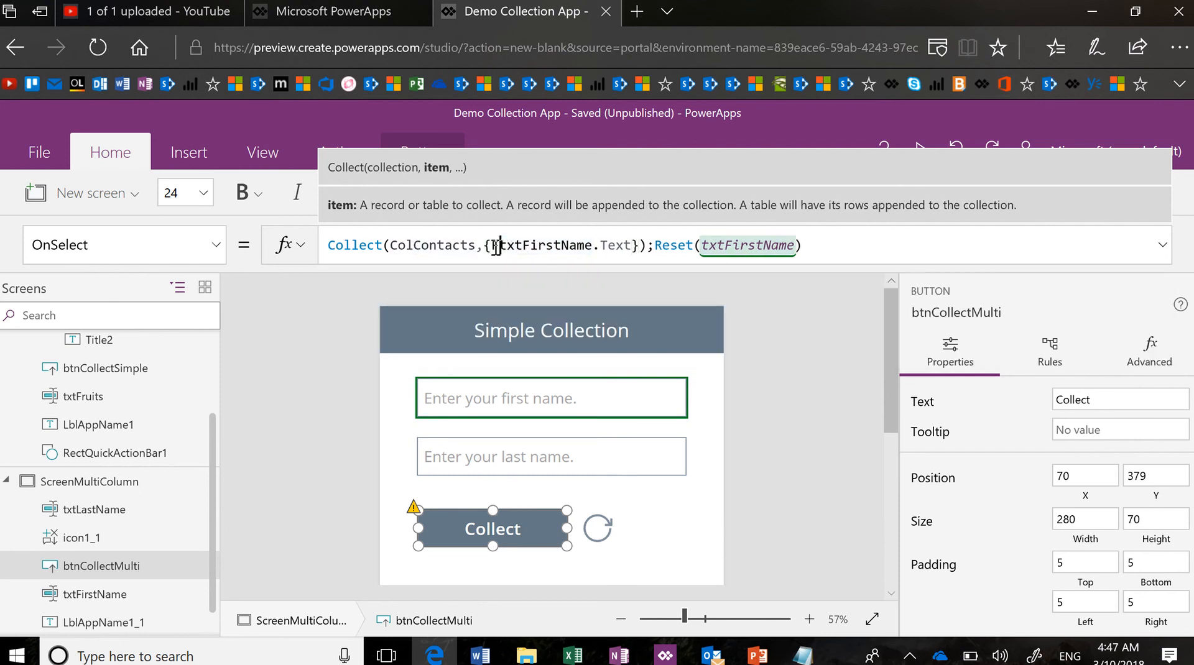
text(:)
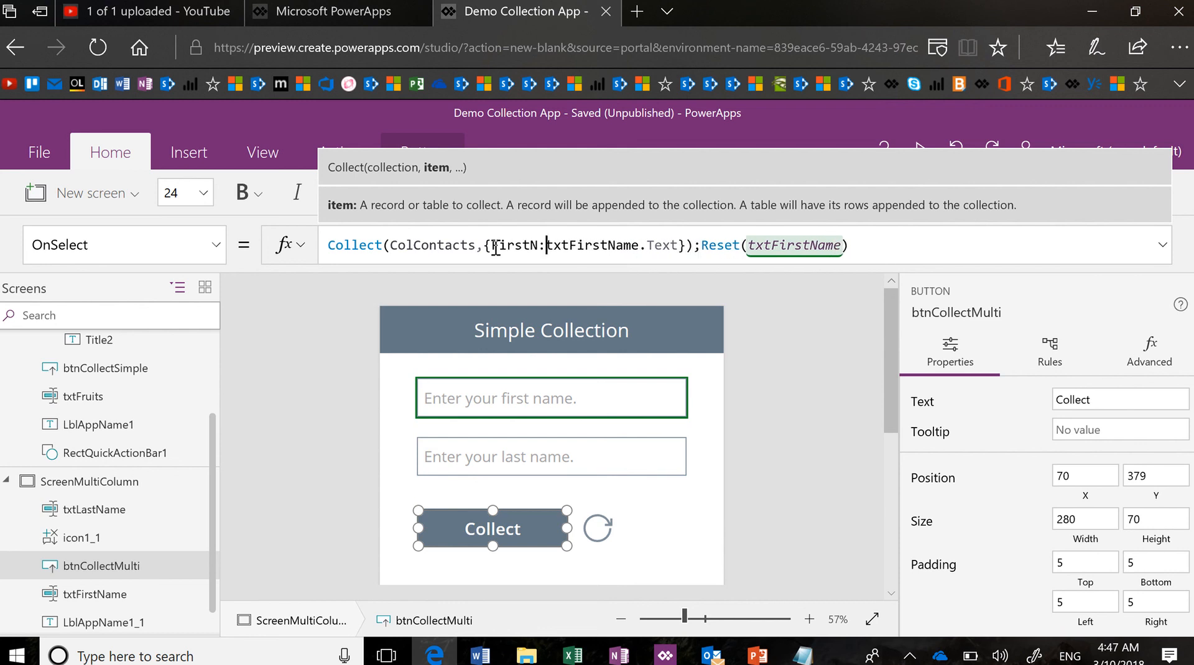
key(Right)
key(Right)
key(Right)
key(Right)
key(Right)
key(Right)
key(Right)
key(Right)
key(Right)
key(Right)
key(Right)
key(Right)
key(Right)
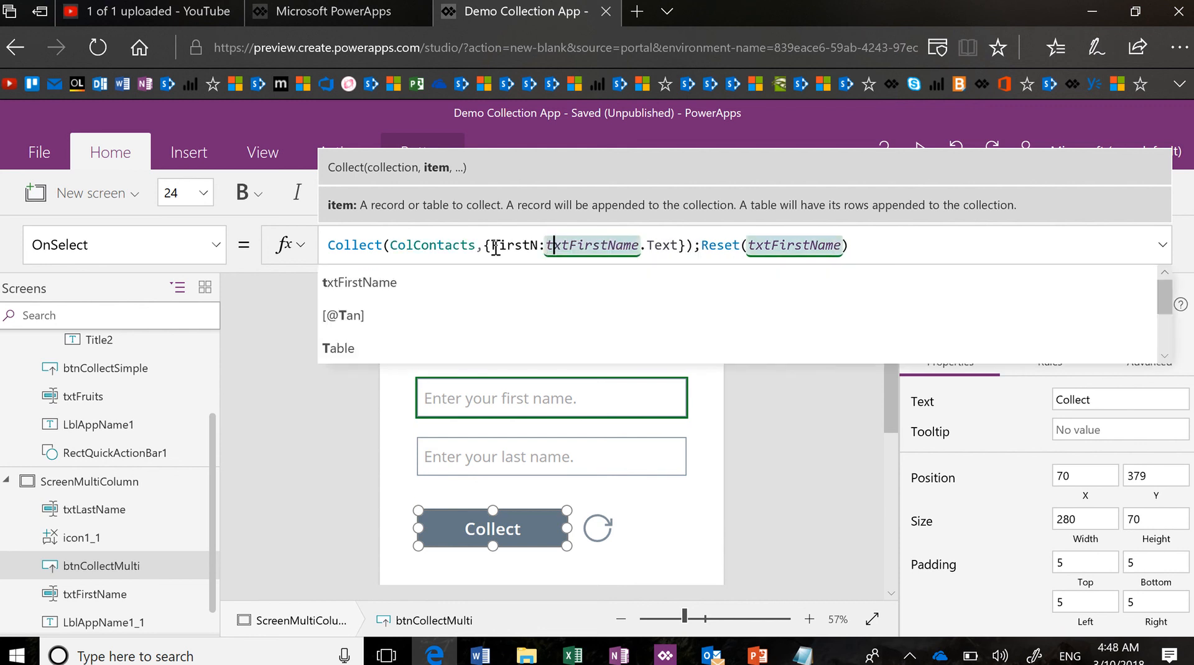
key(Right)
key(Right)
key(Right)
key(Right)
key(Right)
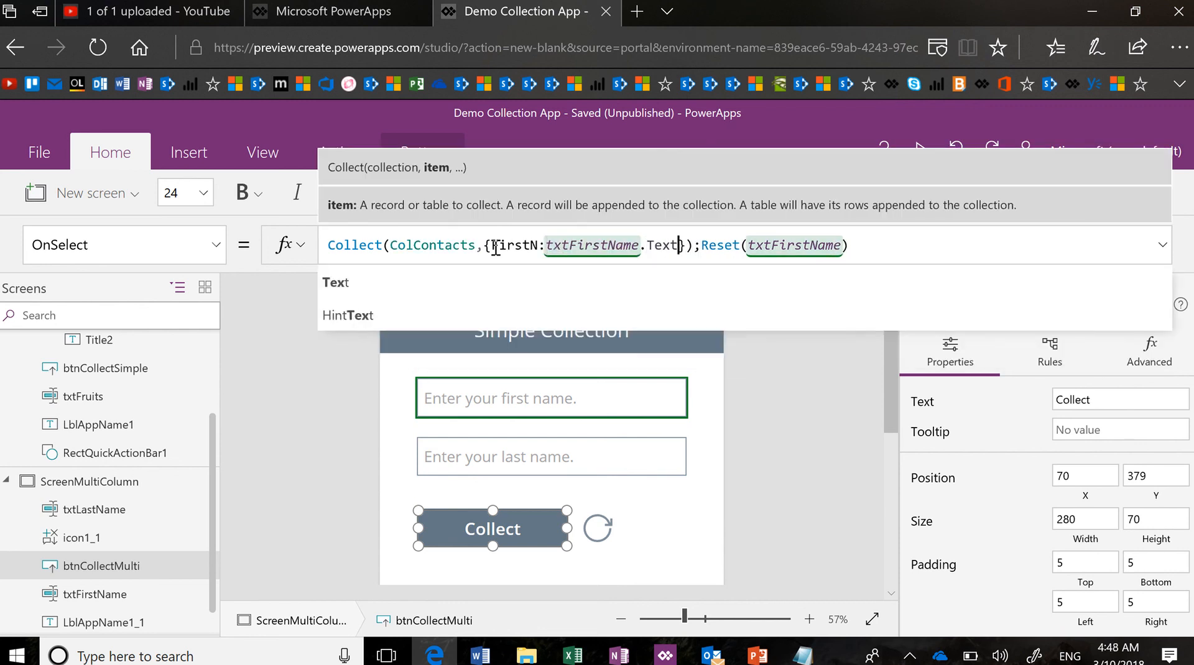
text(,)
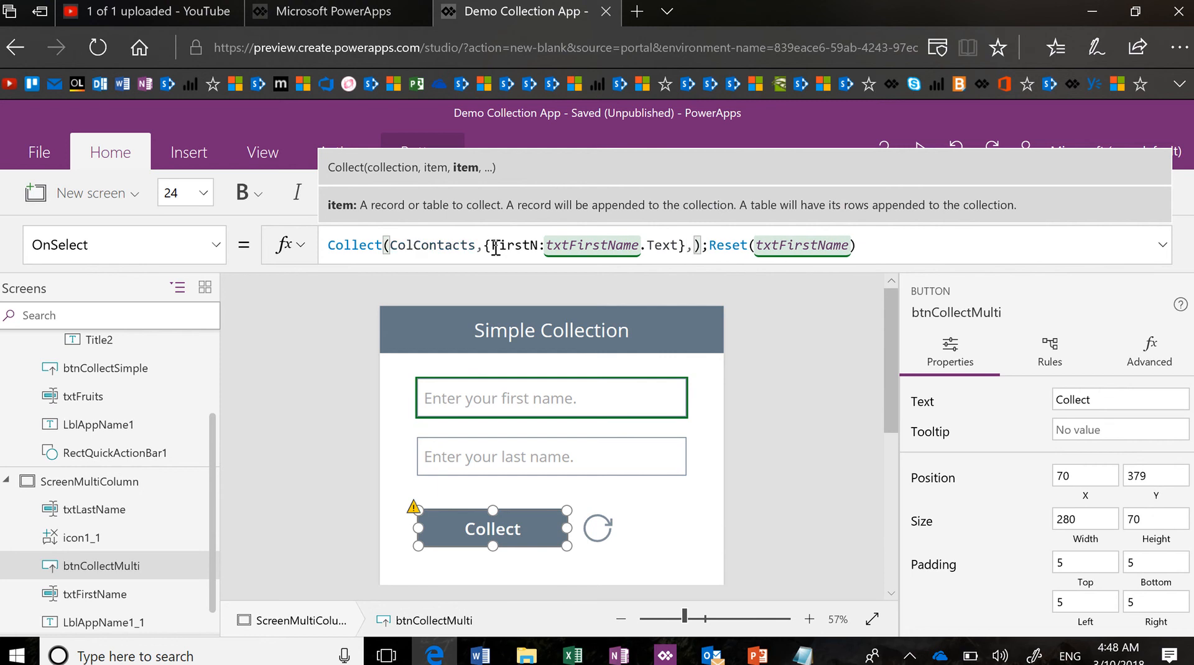
text(LastN)
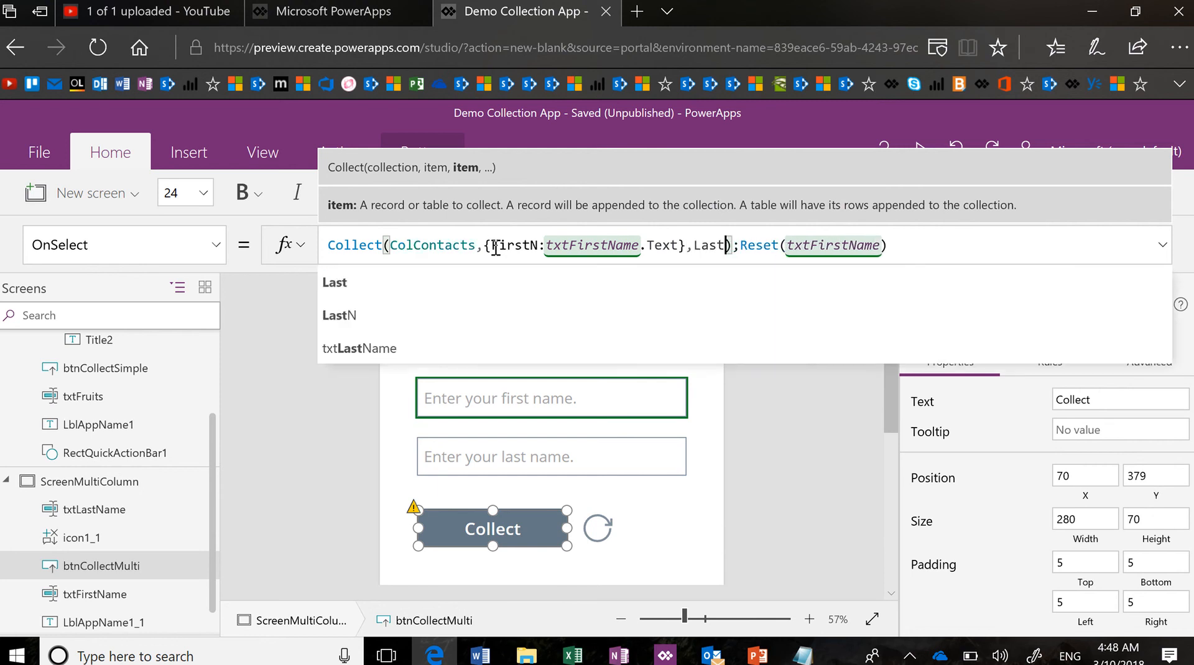
text(:txt)
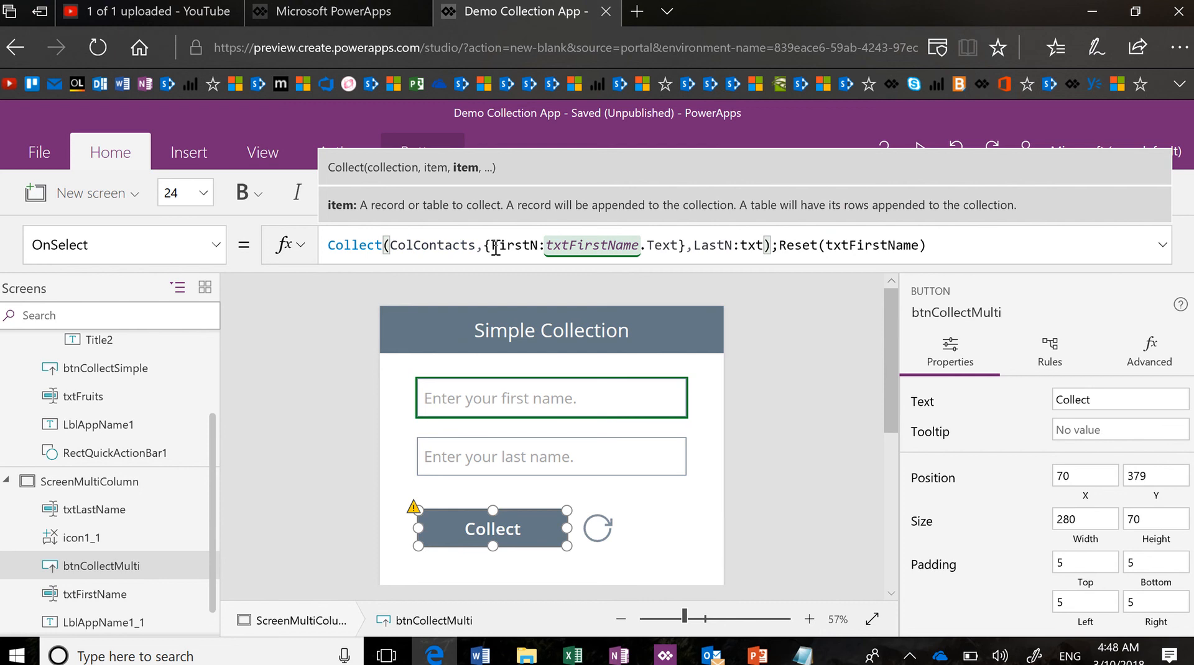
key(BackSpace)
key(BackSpace)
key(BackSpace)
key(BackSpace)
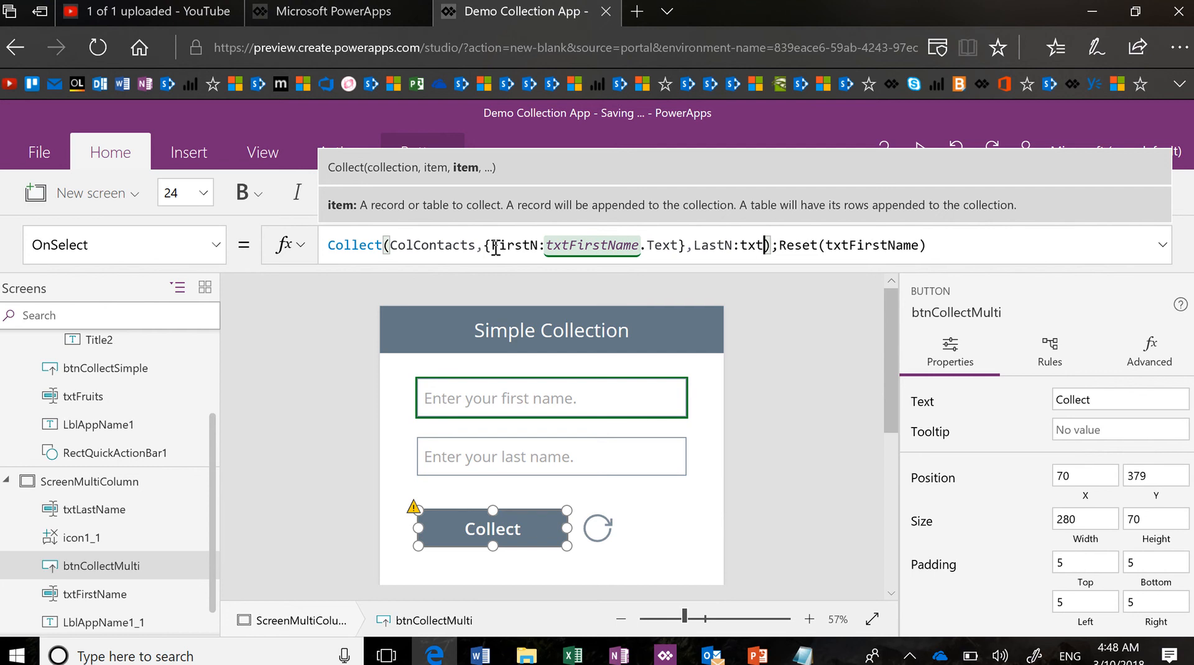
key(BackSpace)
key(BackSpace)
key(BackSpace)
key(BackSpace)
key(BackSpace)
key(BackSpace)
key(BackSpace)
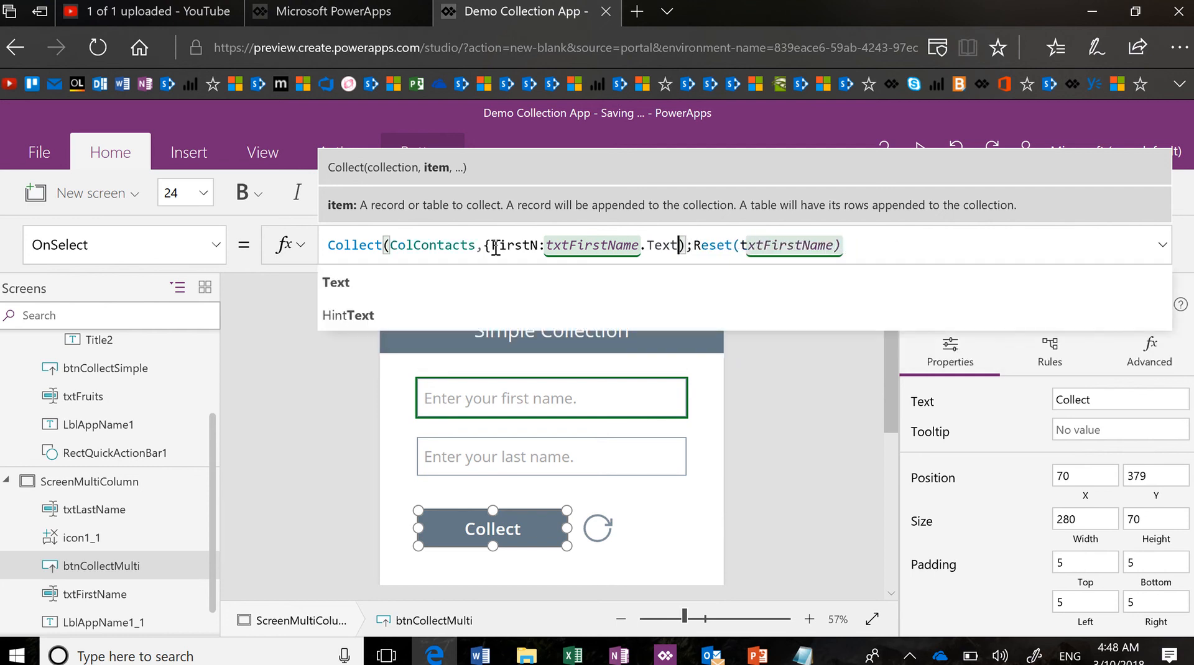
text(})
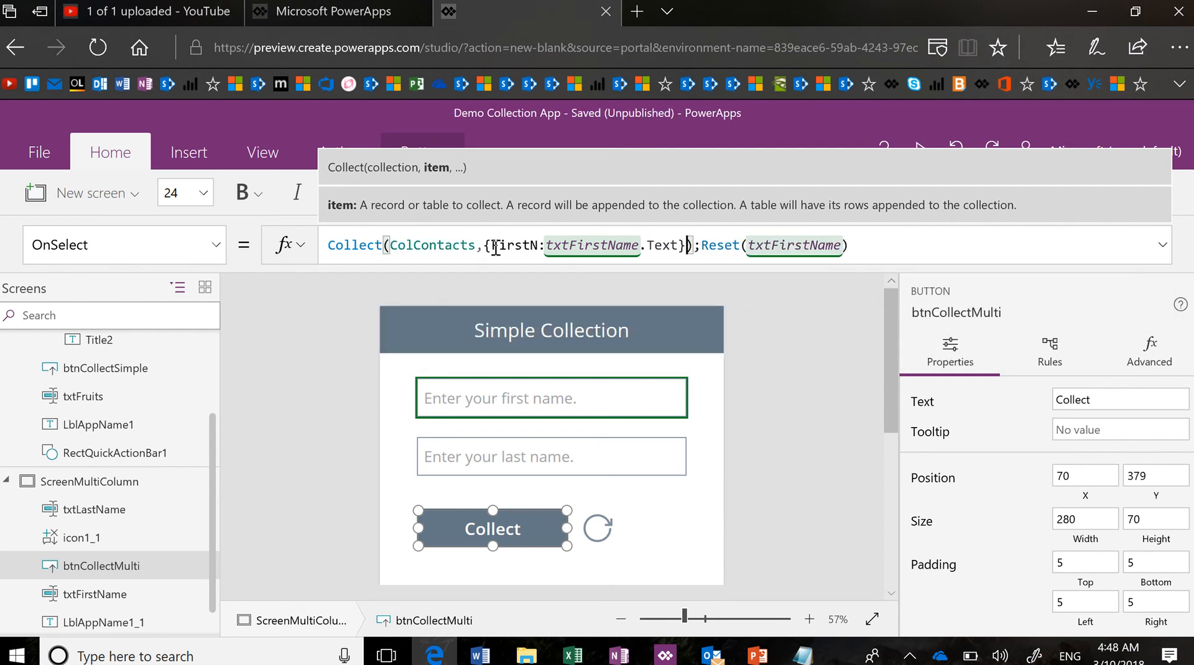
text(,)
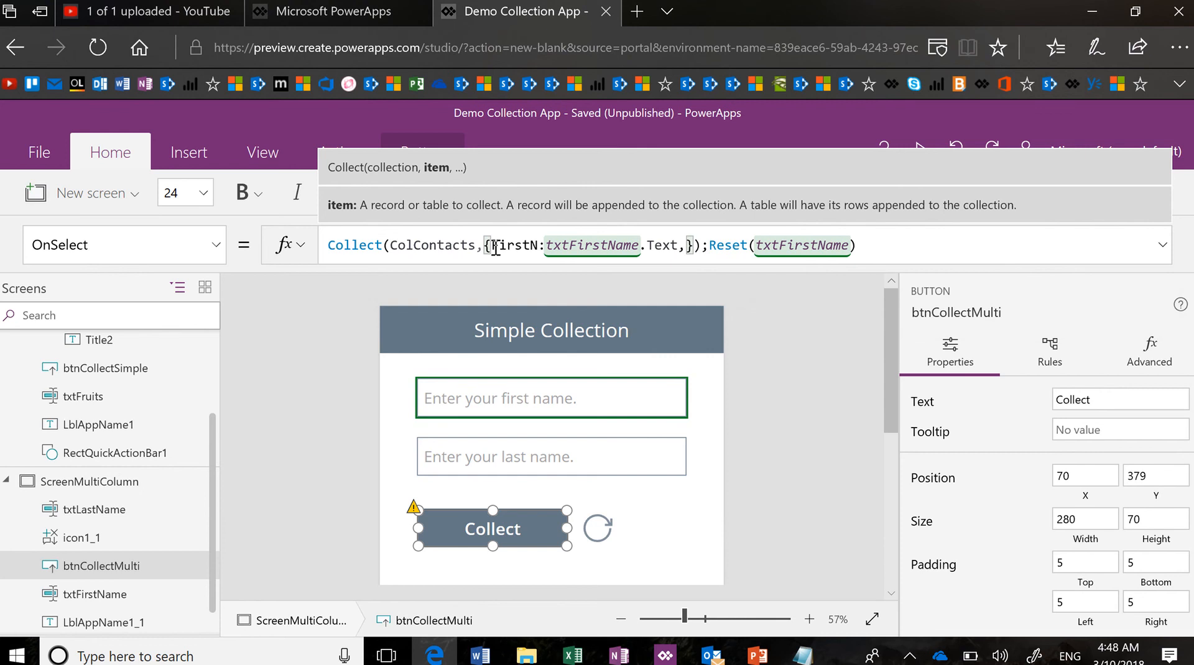
text(LastN)
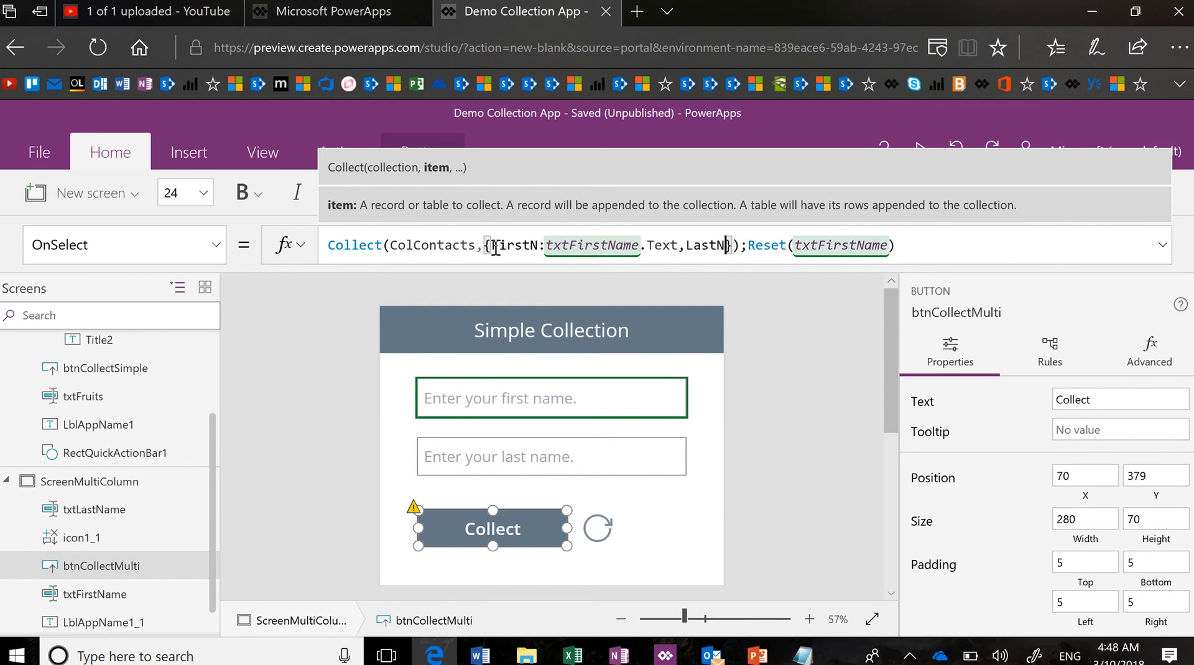
text(:tx)
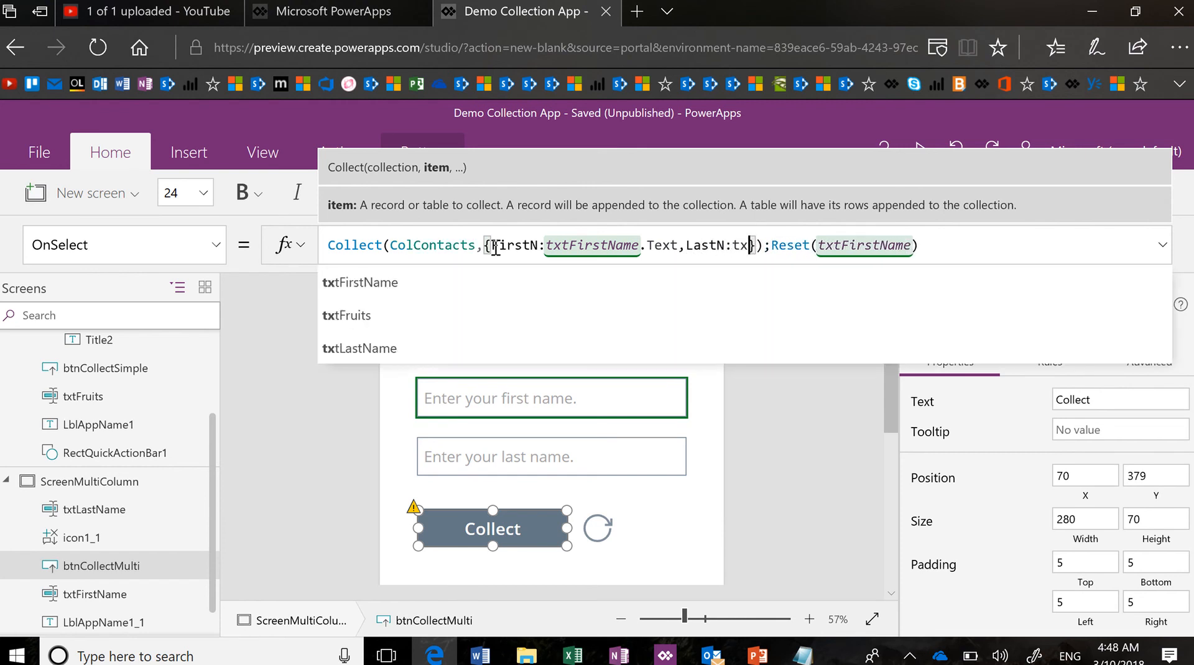
text(t)
key(Down)
key(Down)
key(Tab)
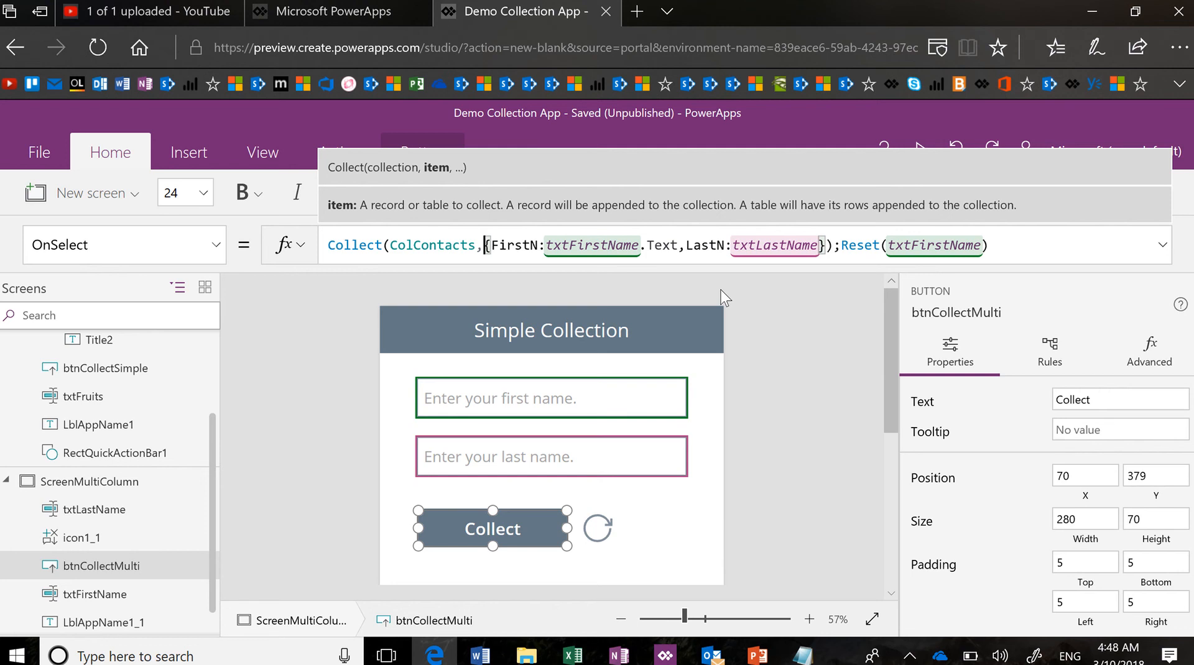
key(shift+Return)
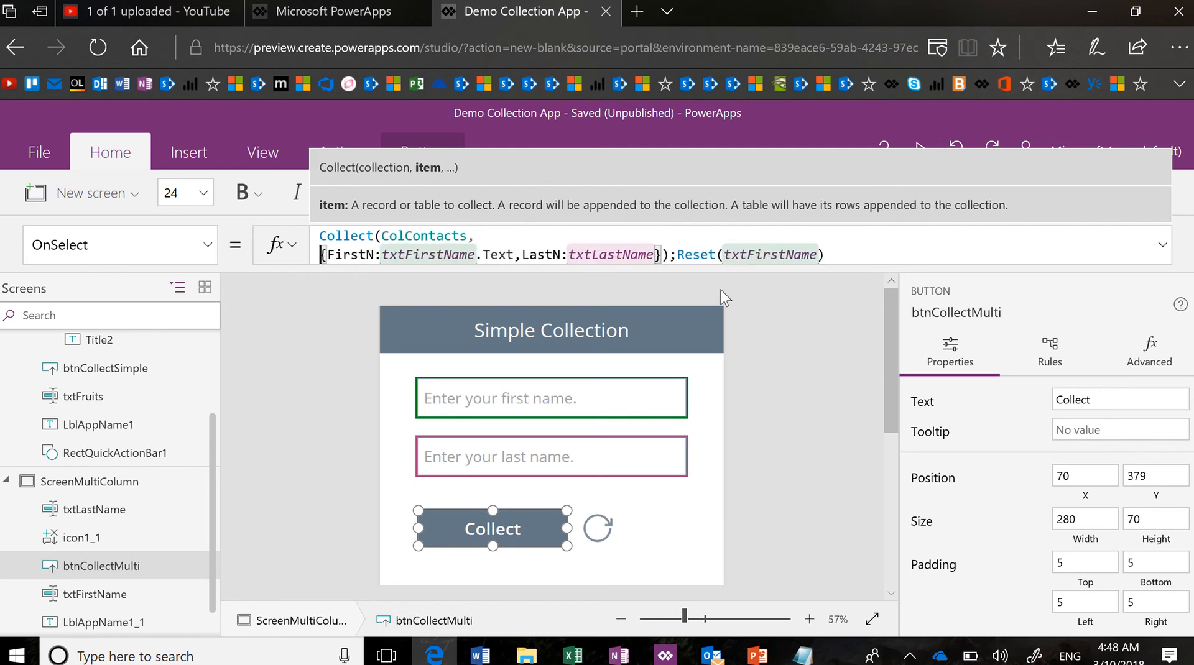
Put Reset(txtFirstName) on its own line and expand the formula bar to check the braces
click(679, 256)
key(shift+Return)
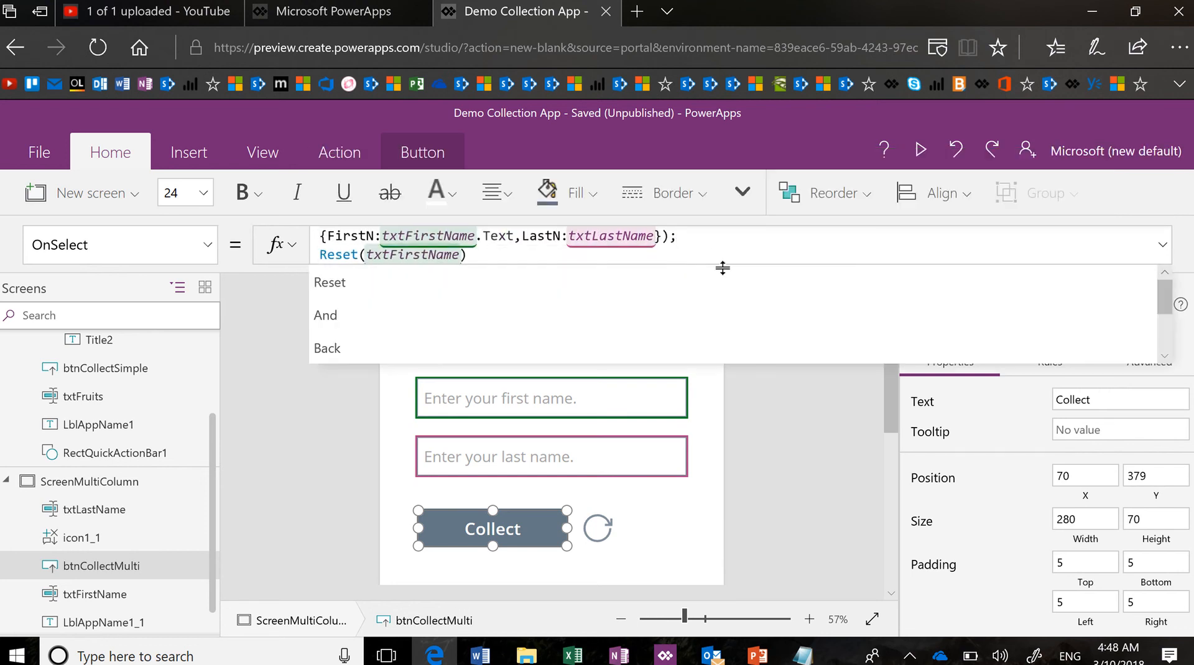
click(1162, 246)
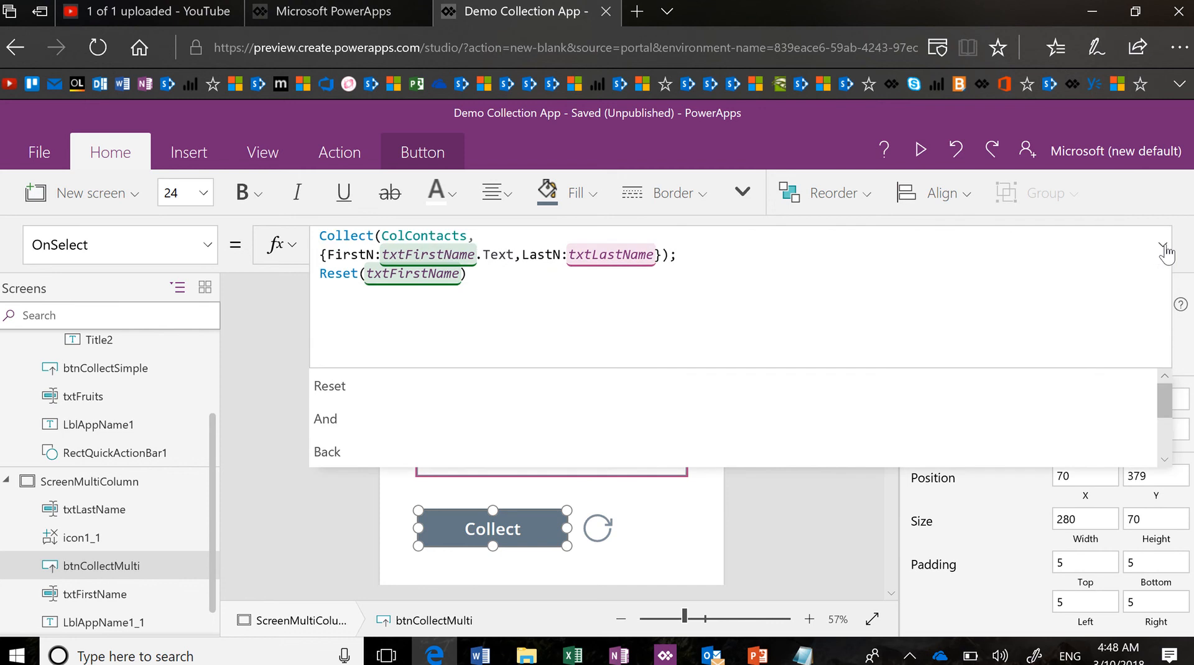
click(483, 237)
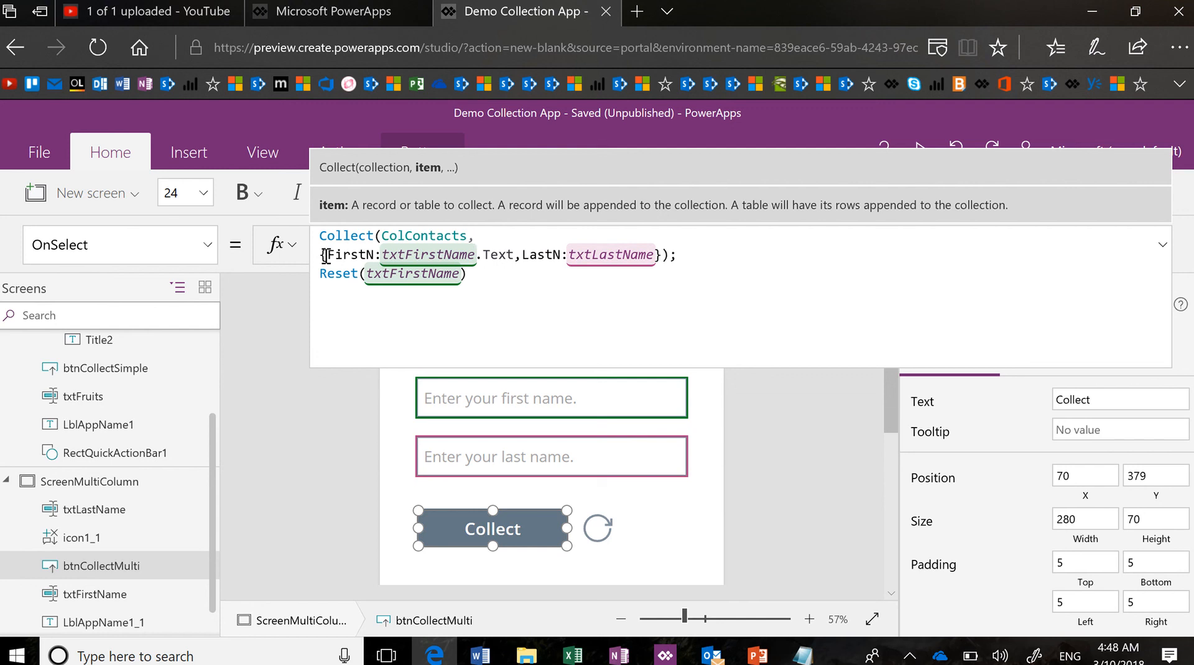
click(663, 255)
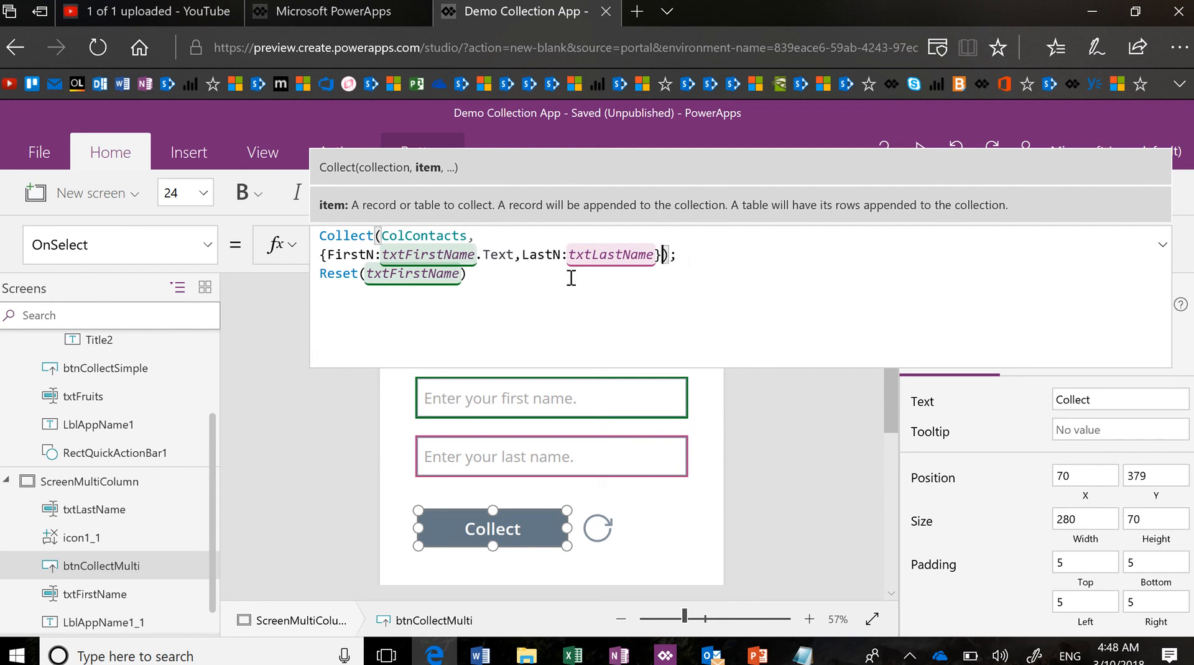
click(321, 256)
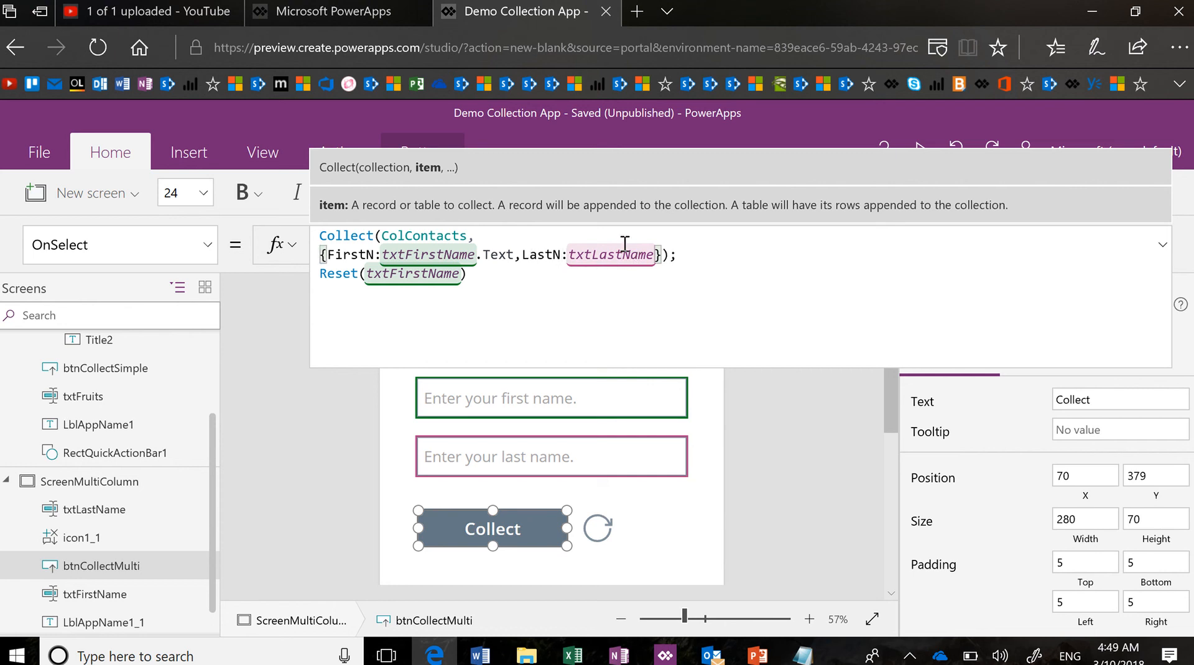
Complete the record's last-name field as LastN:txtLastName.Text
click(656, 255)
text(.Text,)
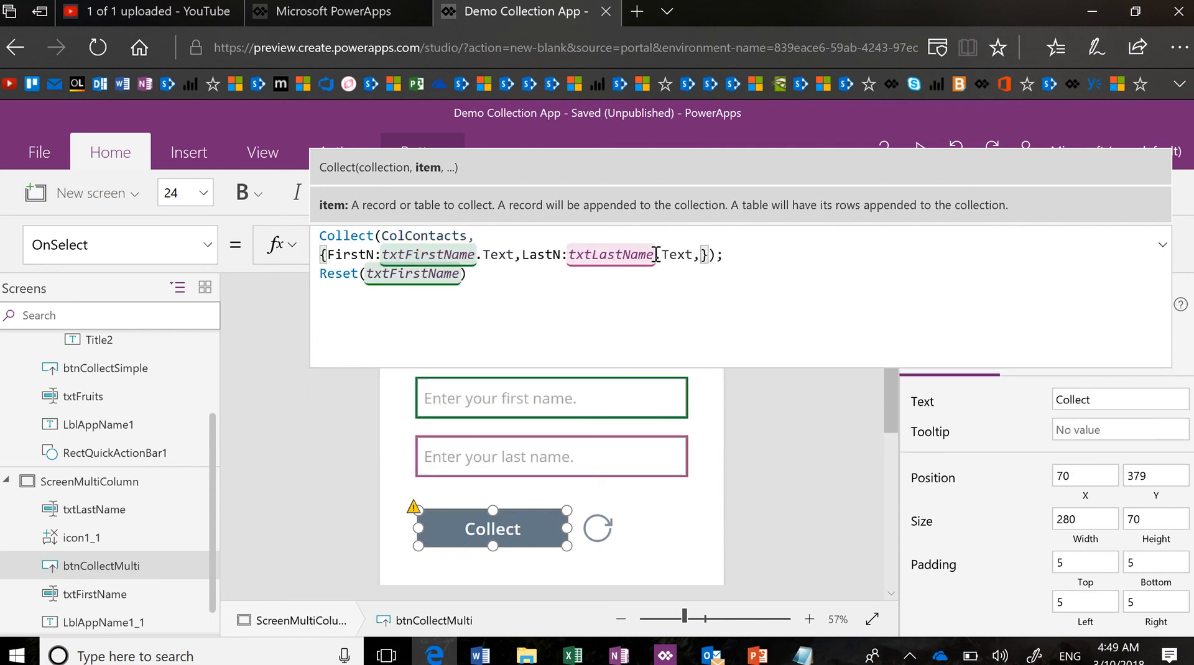
key(BackSpace)
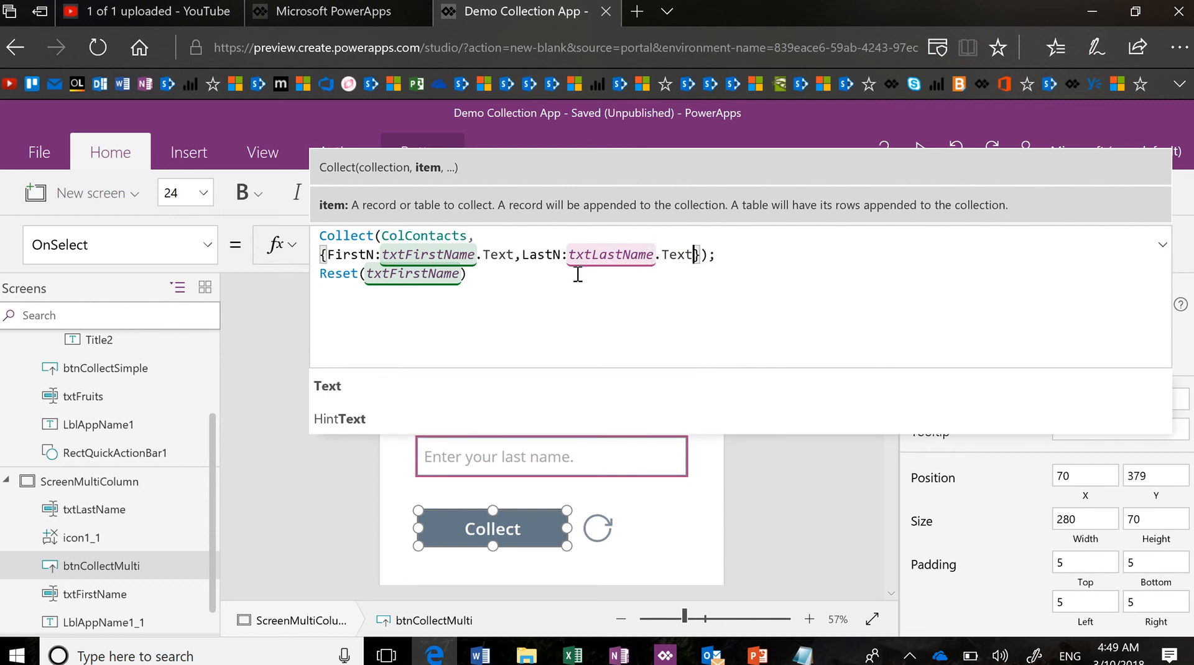
Append ;Reset(txtLastName) after Reset(txtFirstName), fixing the stray brackets and [@ prefix
click(499, 274)
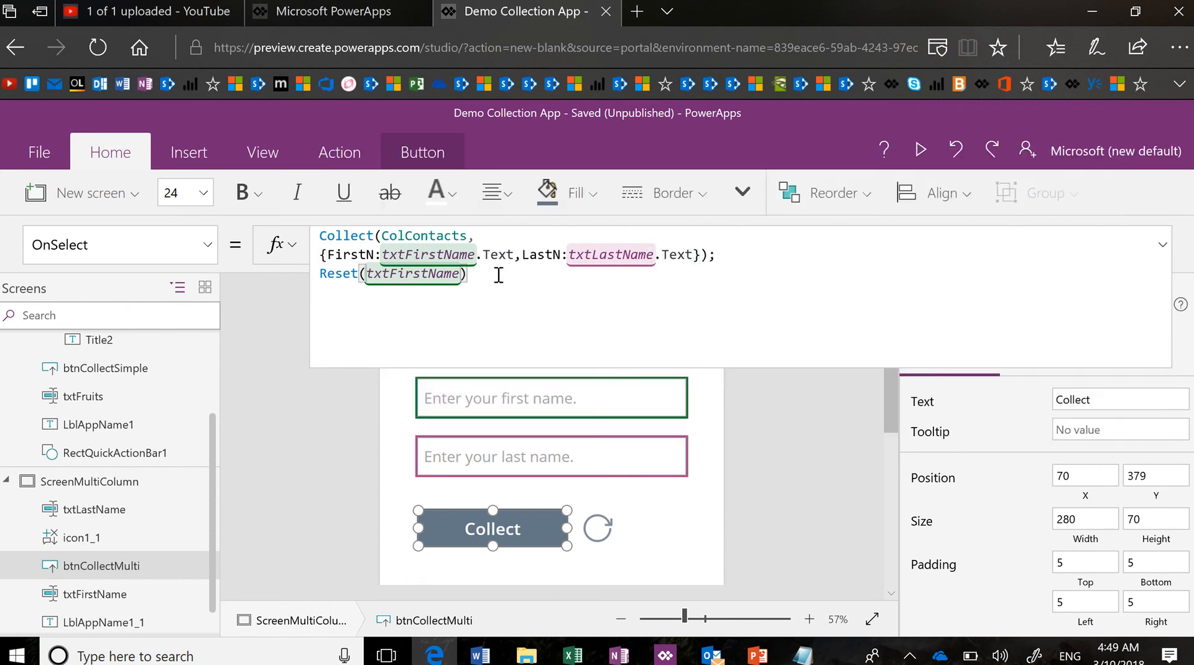
text(;Reset()
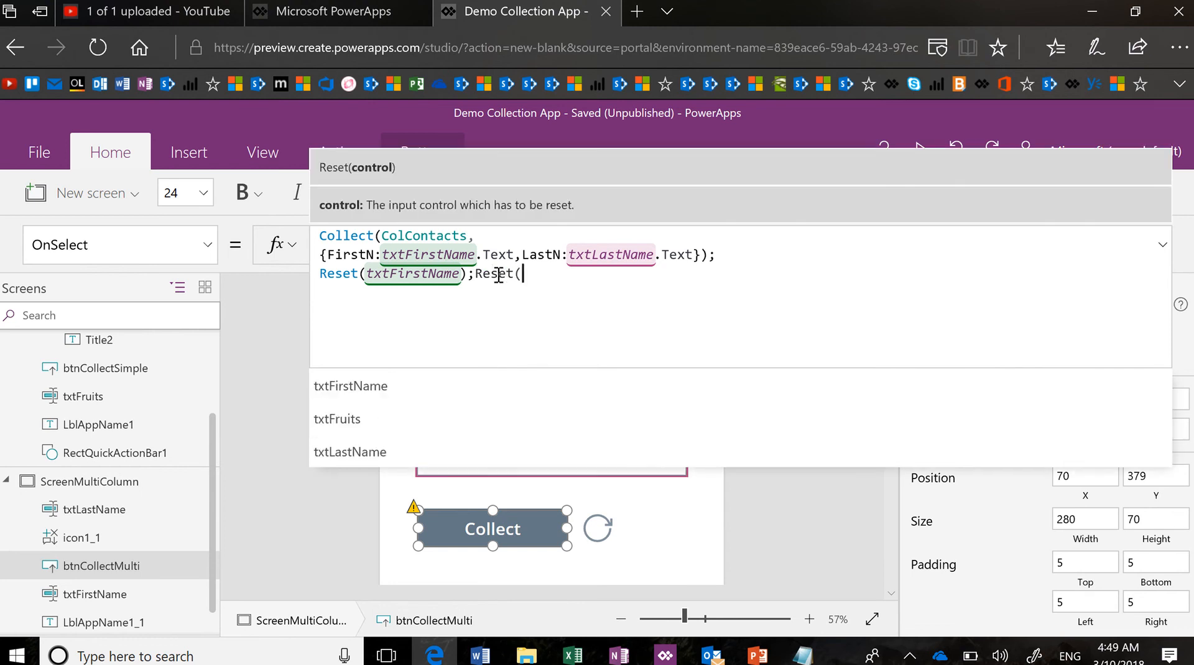
text(txtLas)
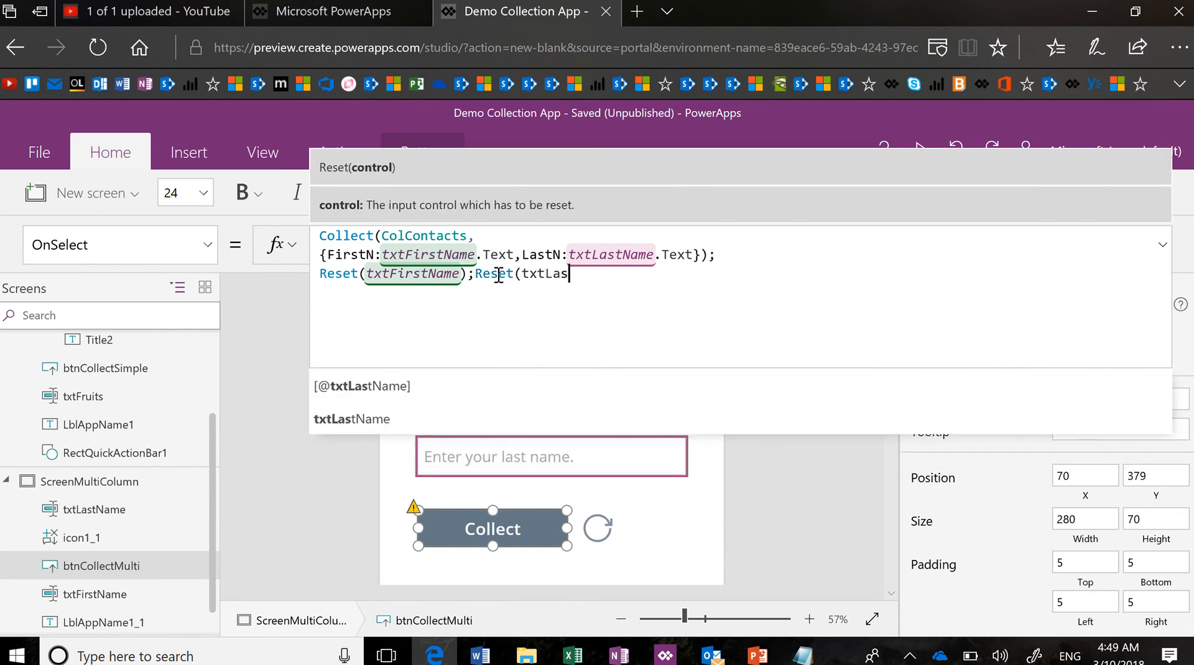
key(Tab)
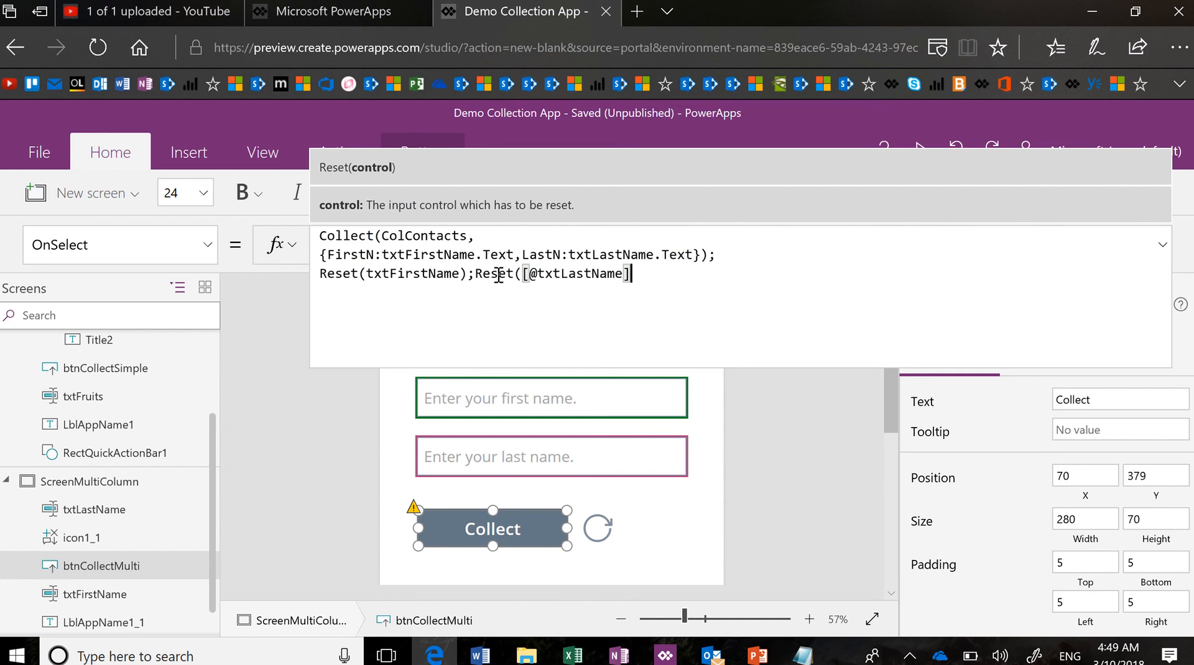
key(BackSpace)
text())
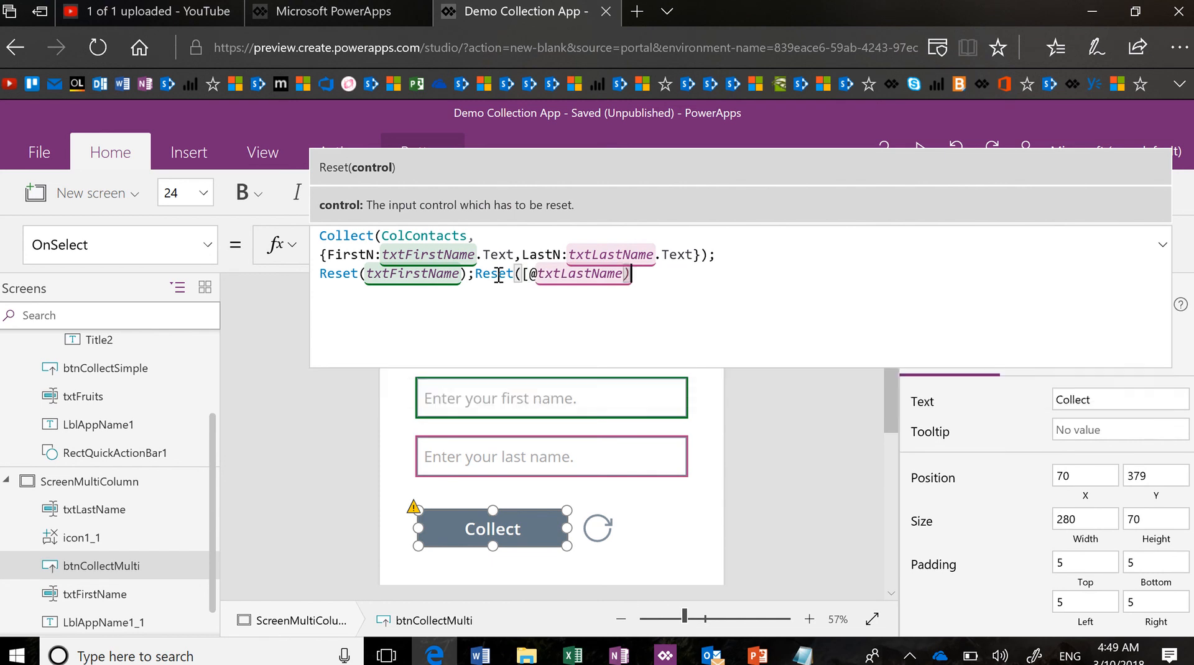
key(Left)
key(Left)
key(Left)
key(Left)
key(Left)
key(Left)
key(Left)
key(Left)
key(Left)
key(Left)
key(Left)
key(Left)
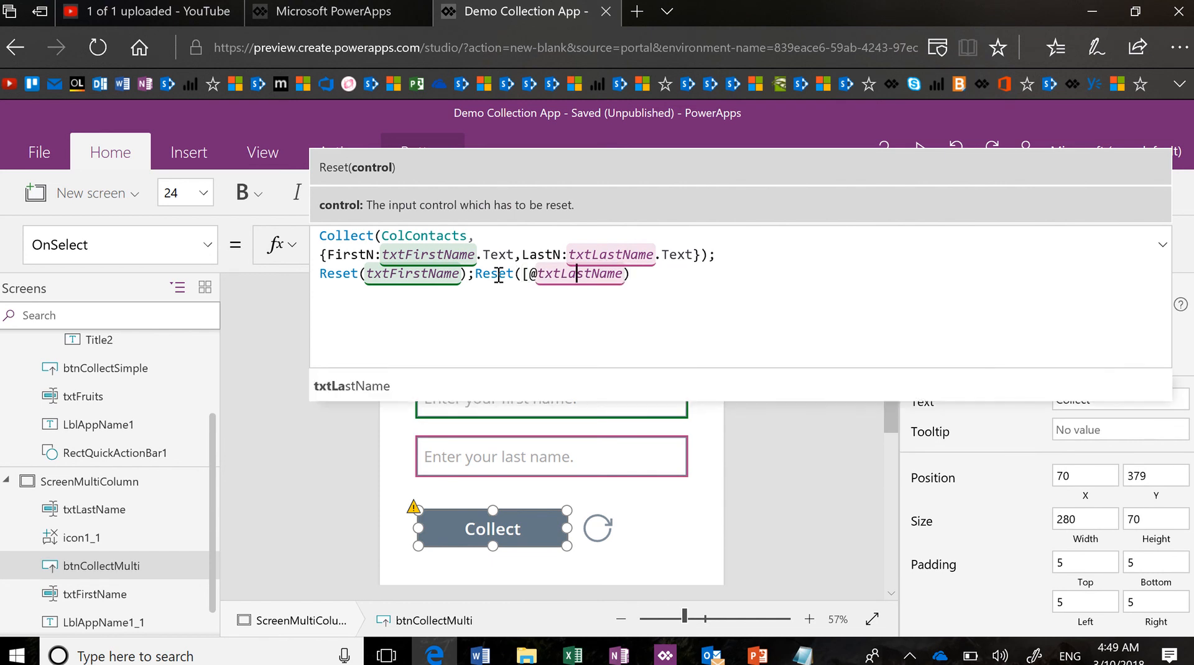
key(BackSpace)
key(BackSpace)
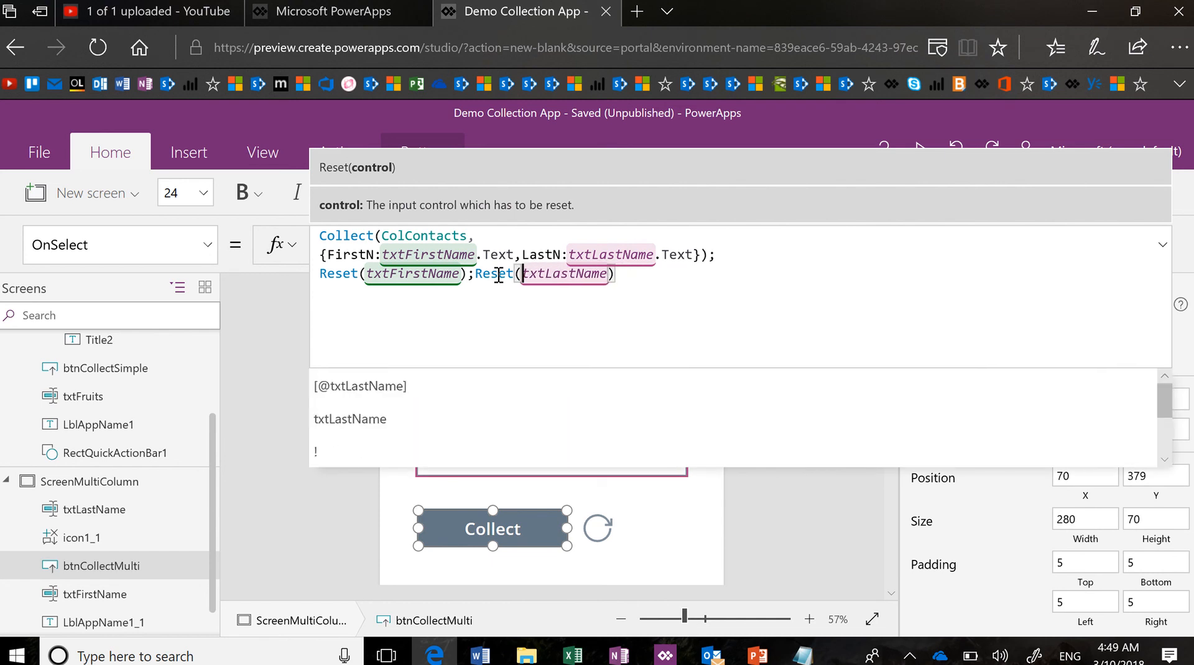
key(End)
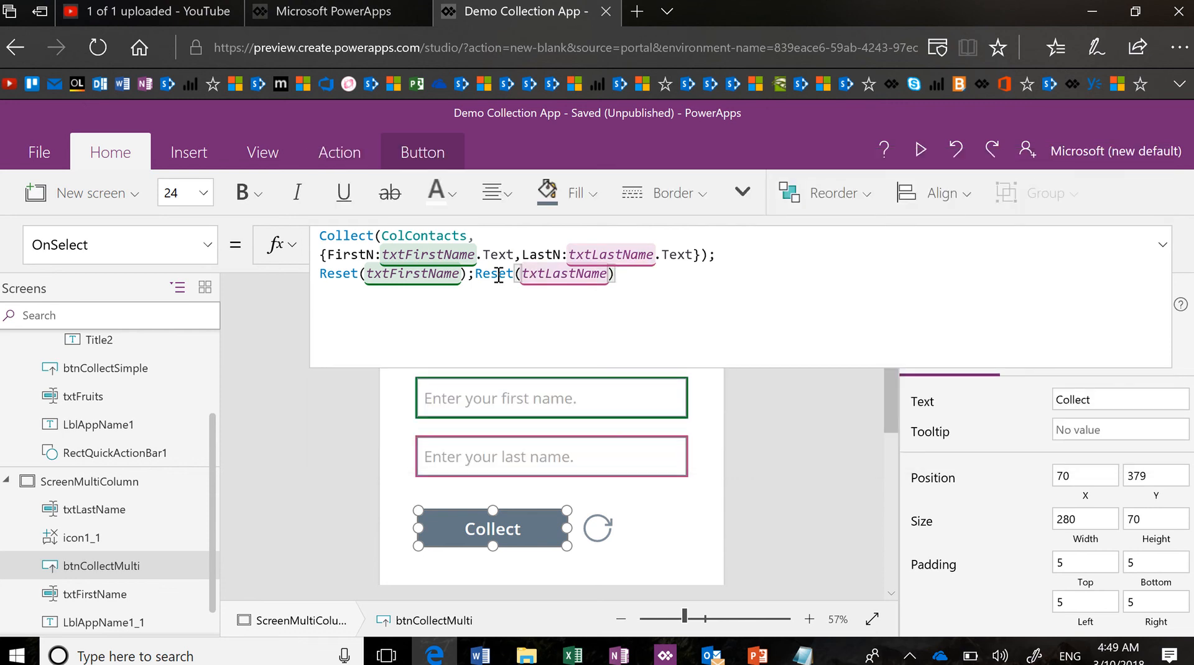
key(Up)
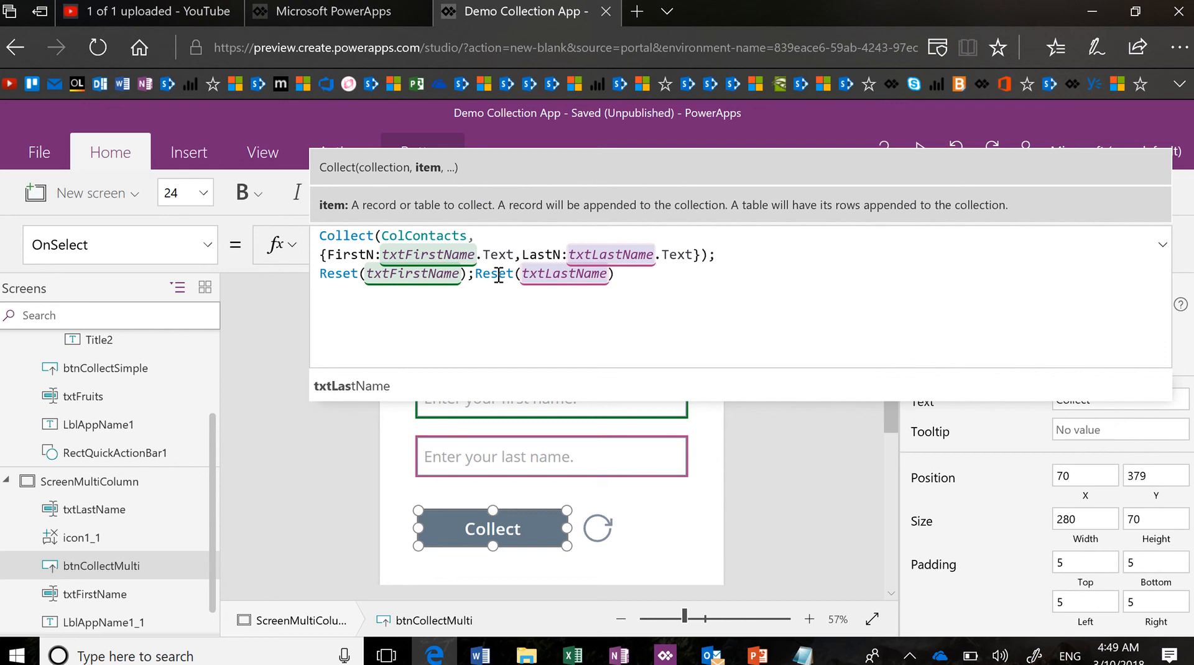
click(632, 278)
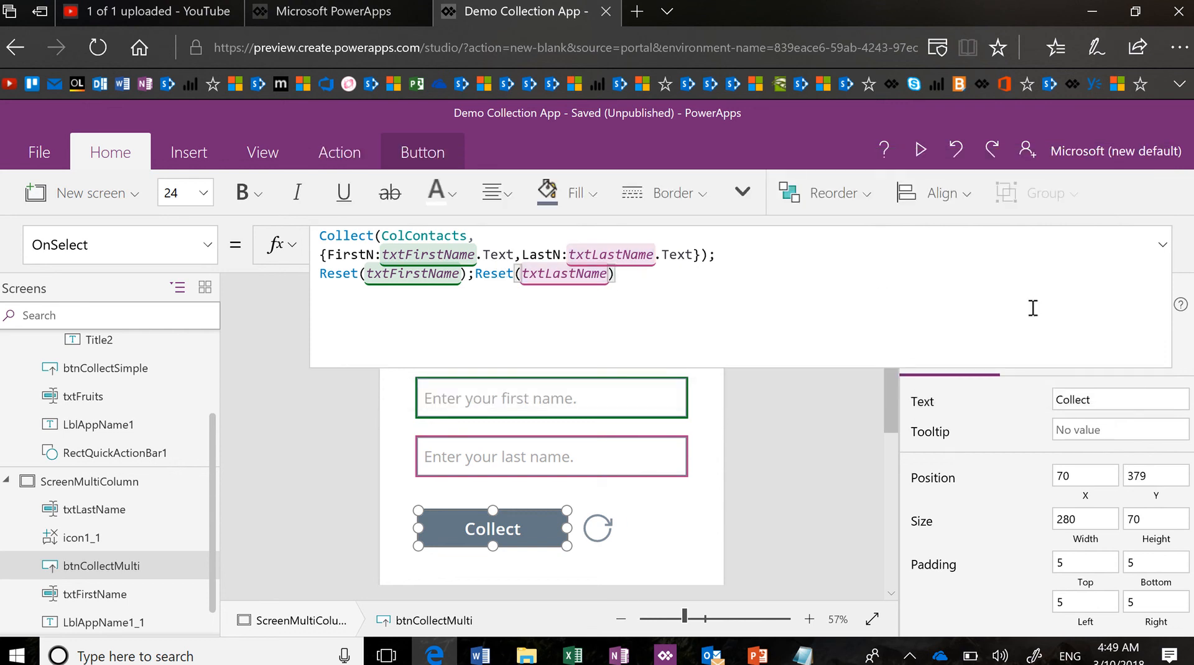
Collapse the formula bar and relabel the button 'Collect Columns'
click(1161, 252)
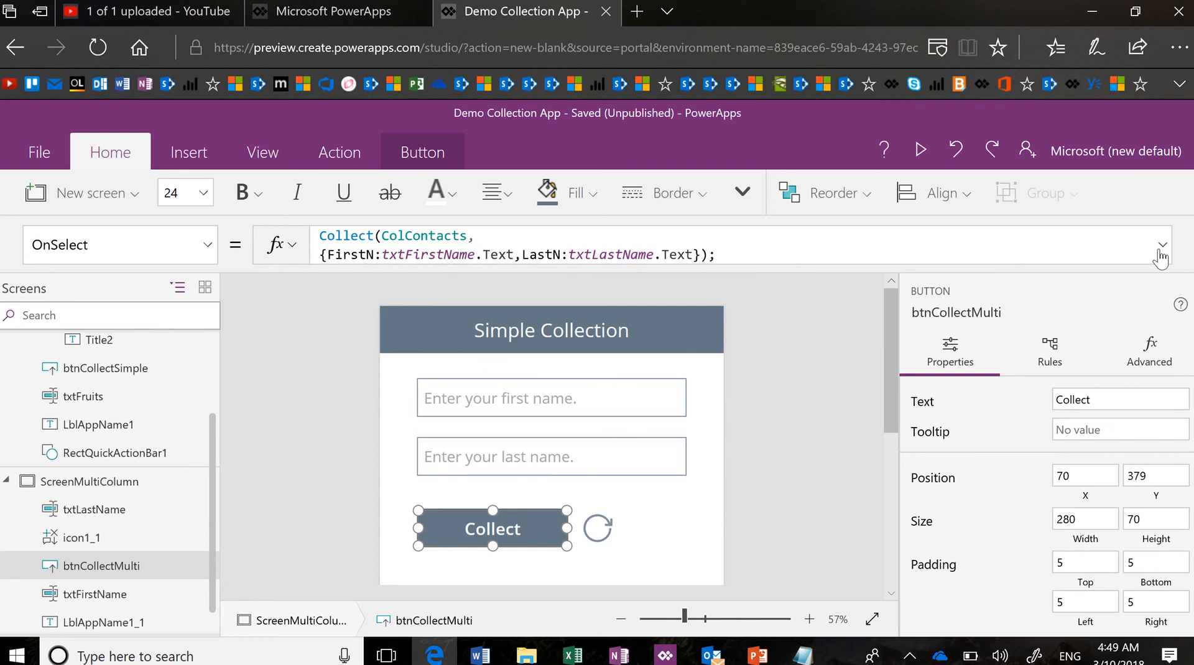
click(520, 526)
text(Table)
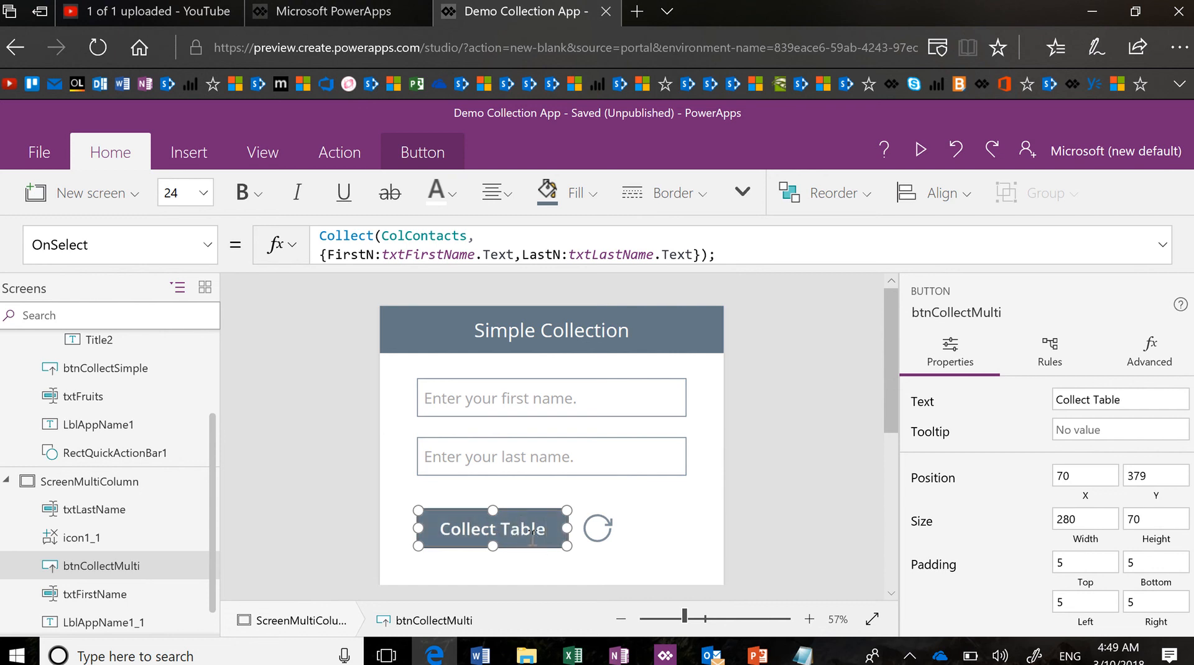
key(BackSpace)
key(BackSpace)
key(BackSpace)
key(BackSpace)
key(BackSpace)
text(Columns)
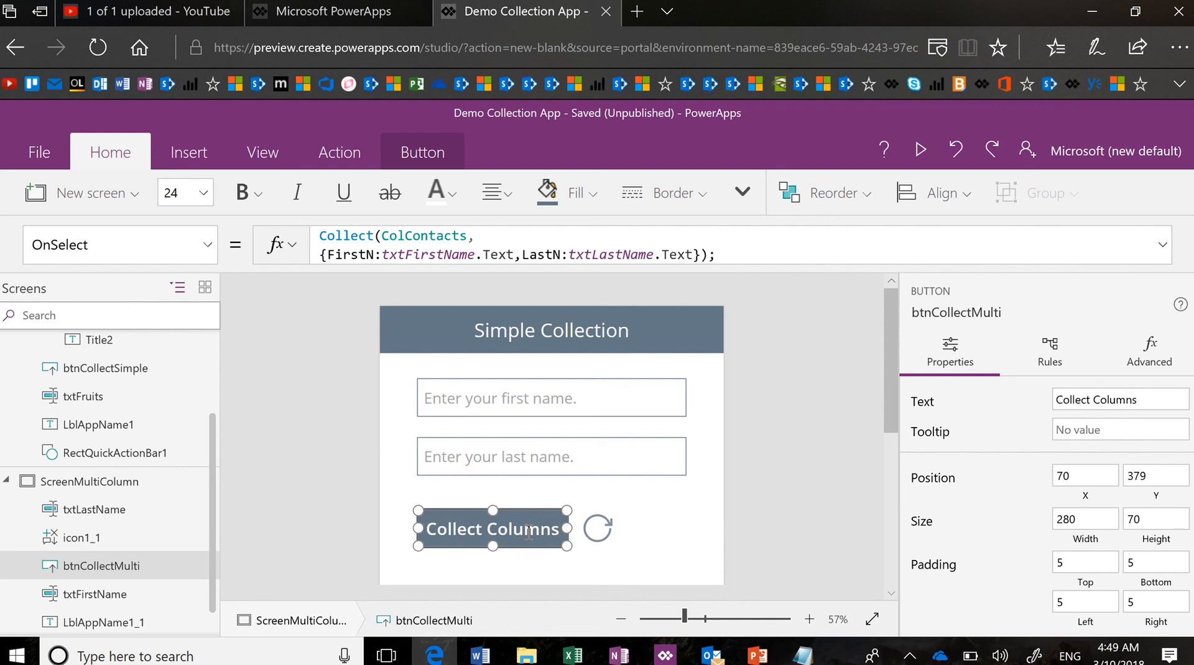
Set the refresh icon's OnSelect to ClearCollect(ColContacts,""), replacing ColFruits
click(608, 538)
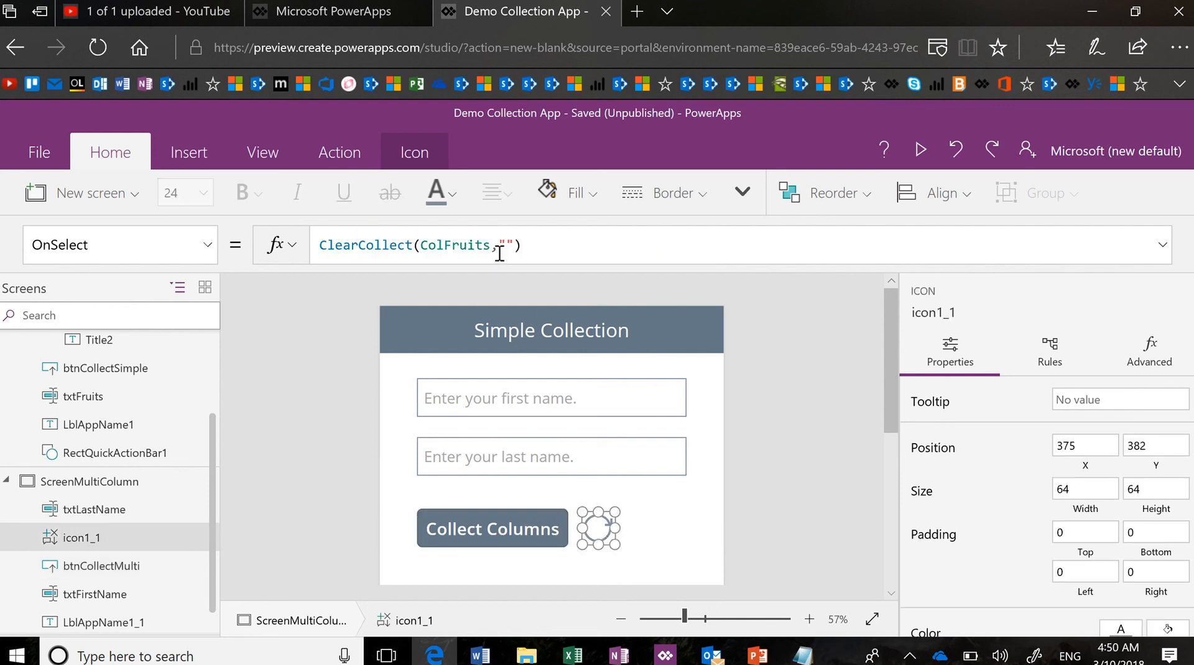
double_click(457, 247)
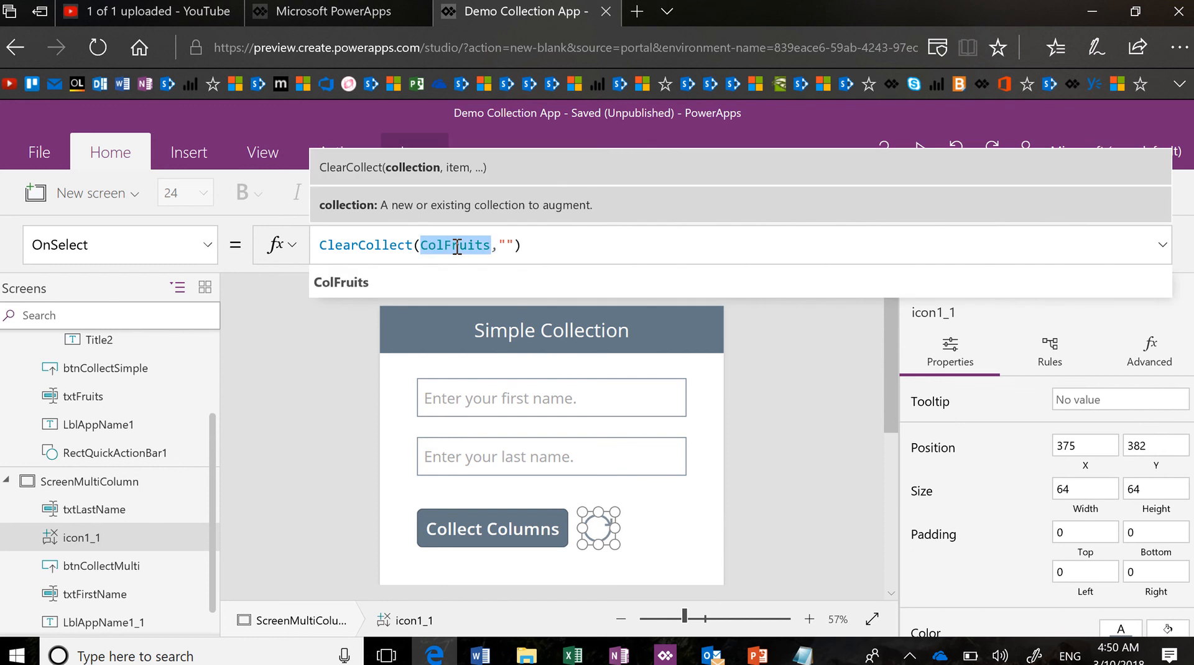
text(Col)
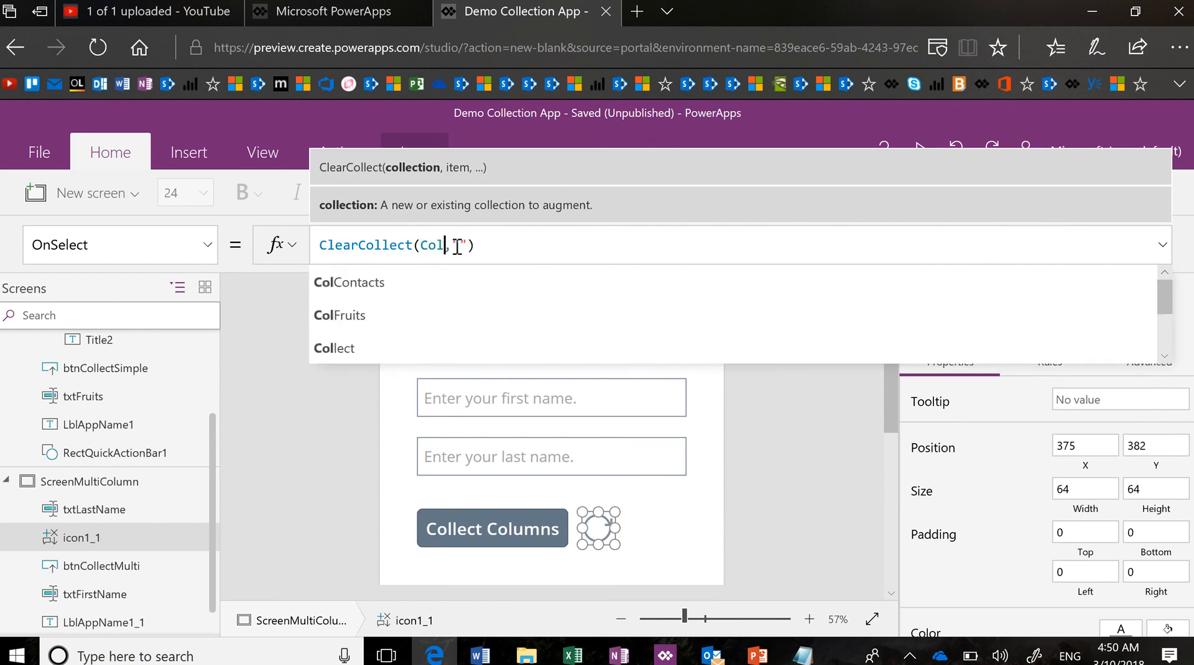
key(Down)
key(Tab)
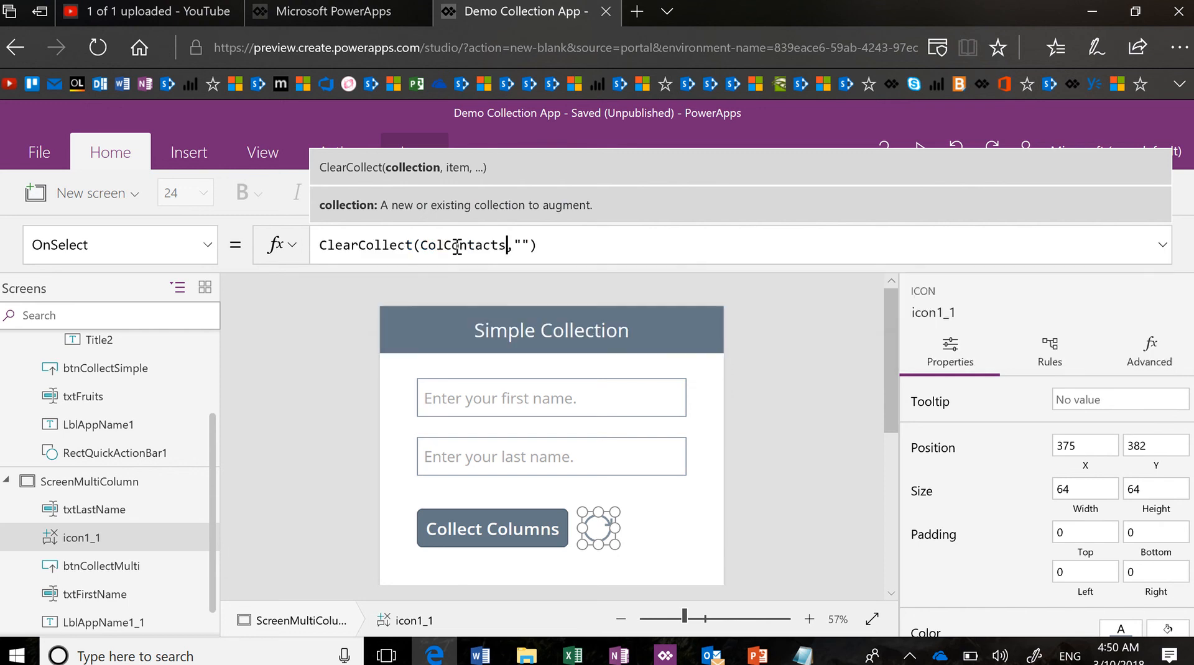
click(552, 245)
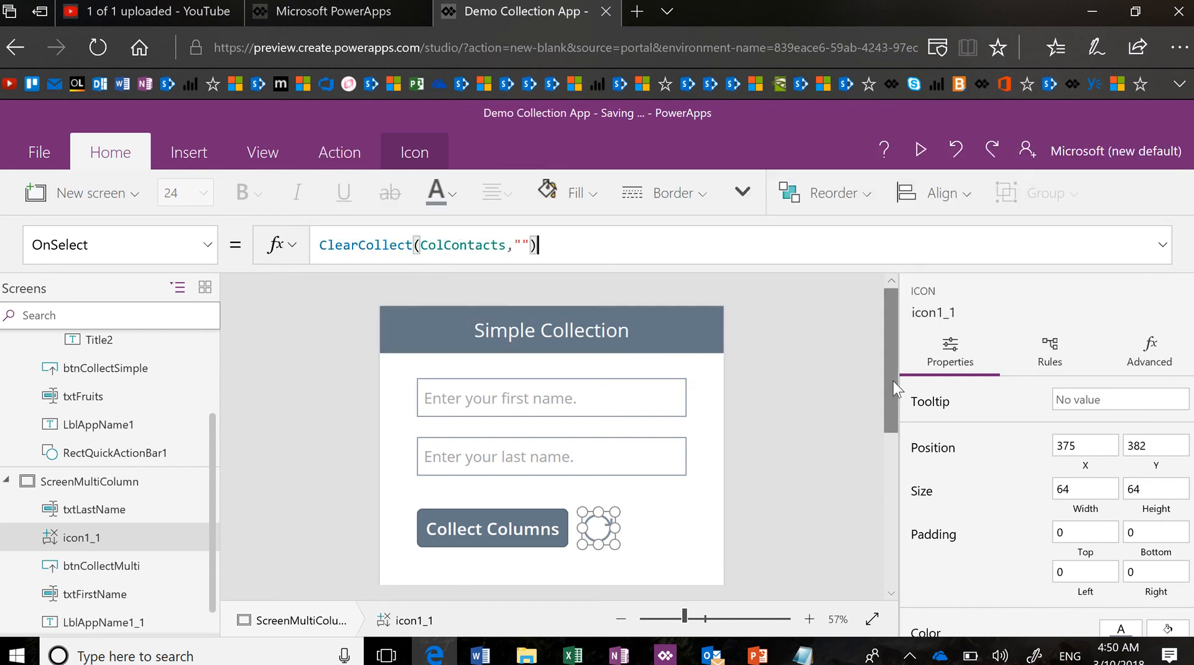
drag(893, 382, 894, 405)
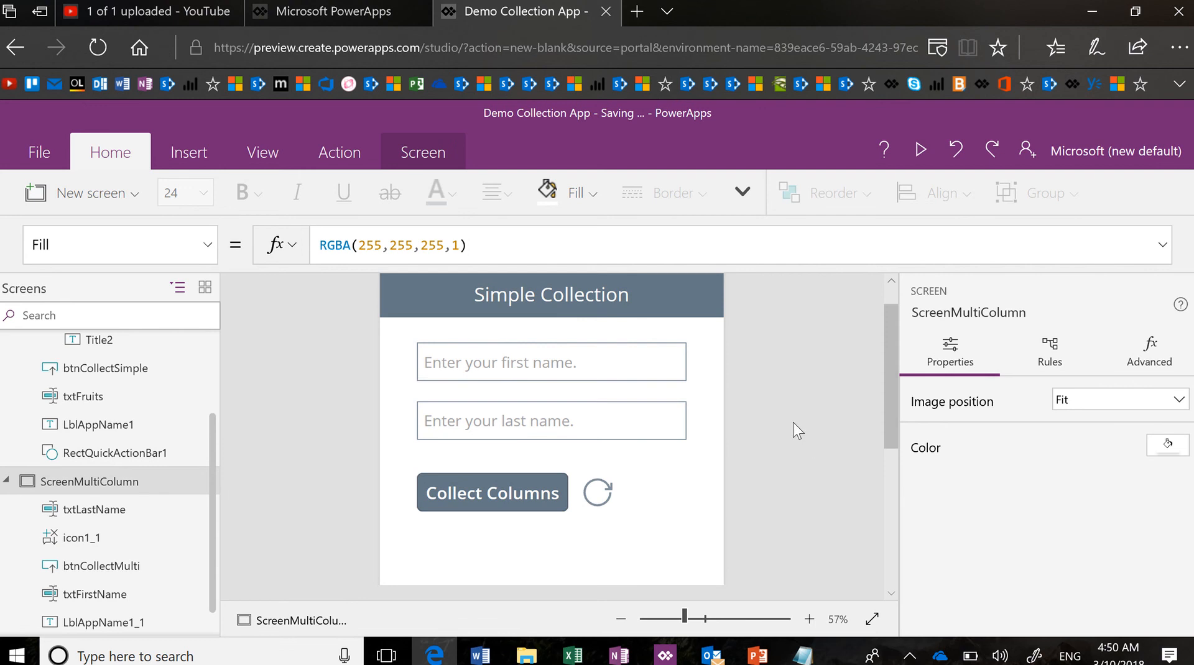
Show the Insert tab's Controls list, then open and dismiss the browser settings menu
click(210, 150)
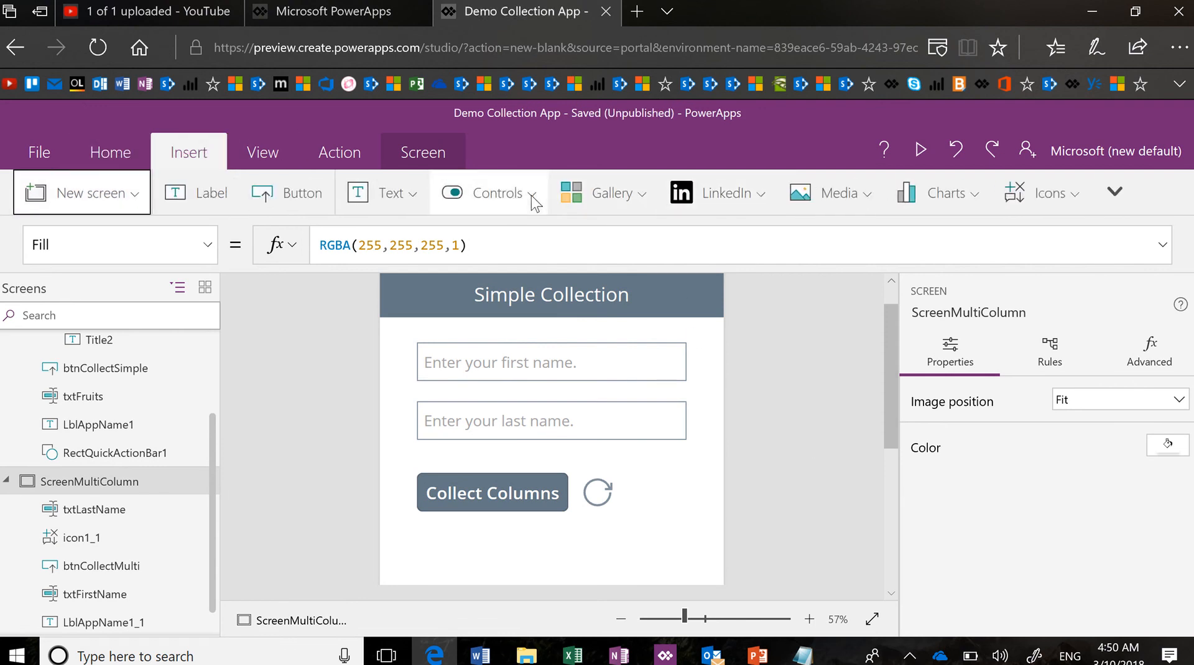
click(532, 198)
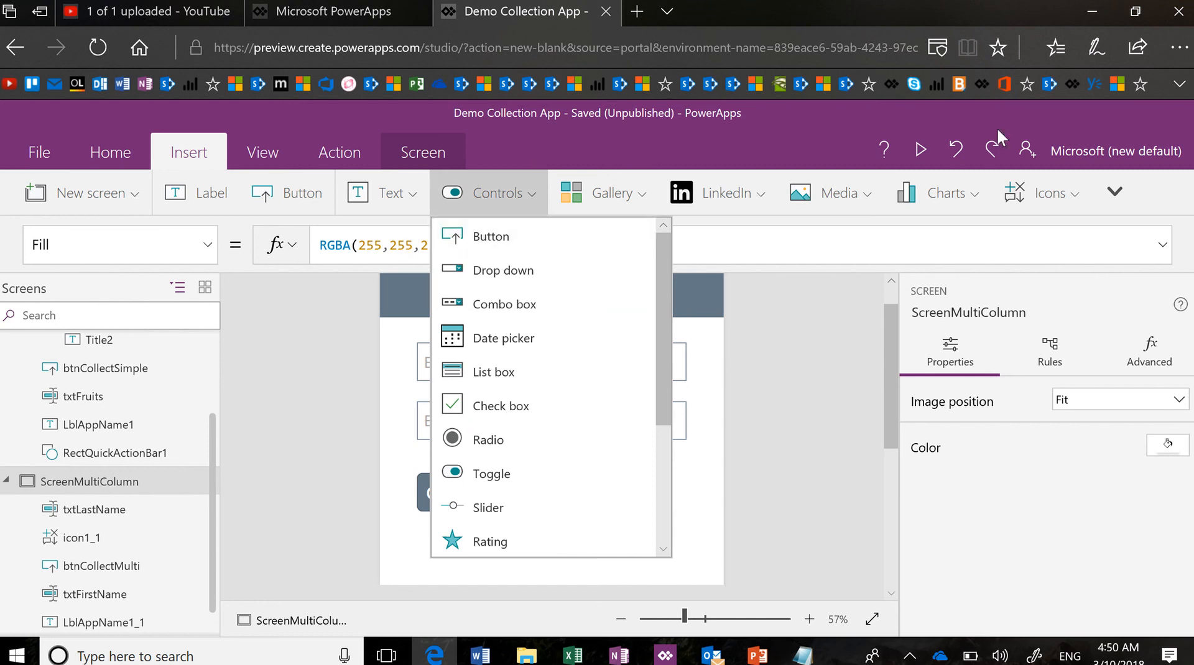
click(1179, 48)
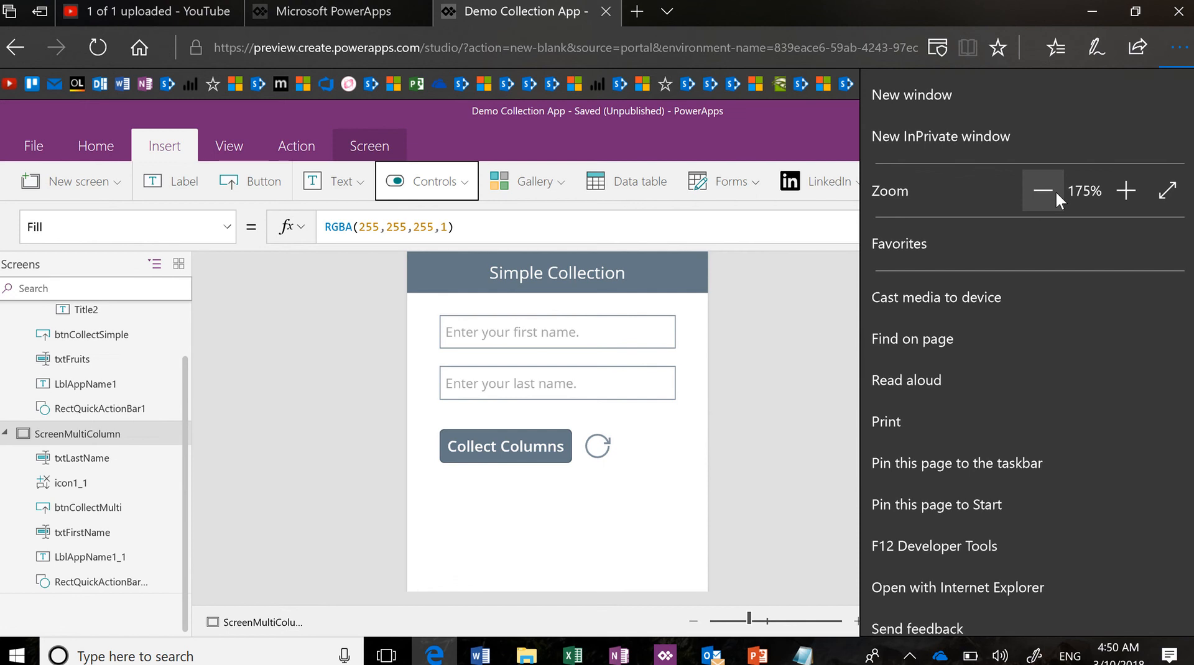
click(803, 349)
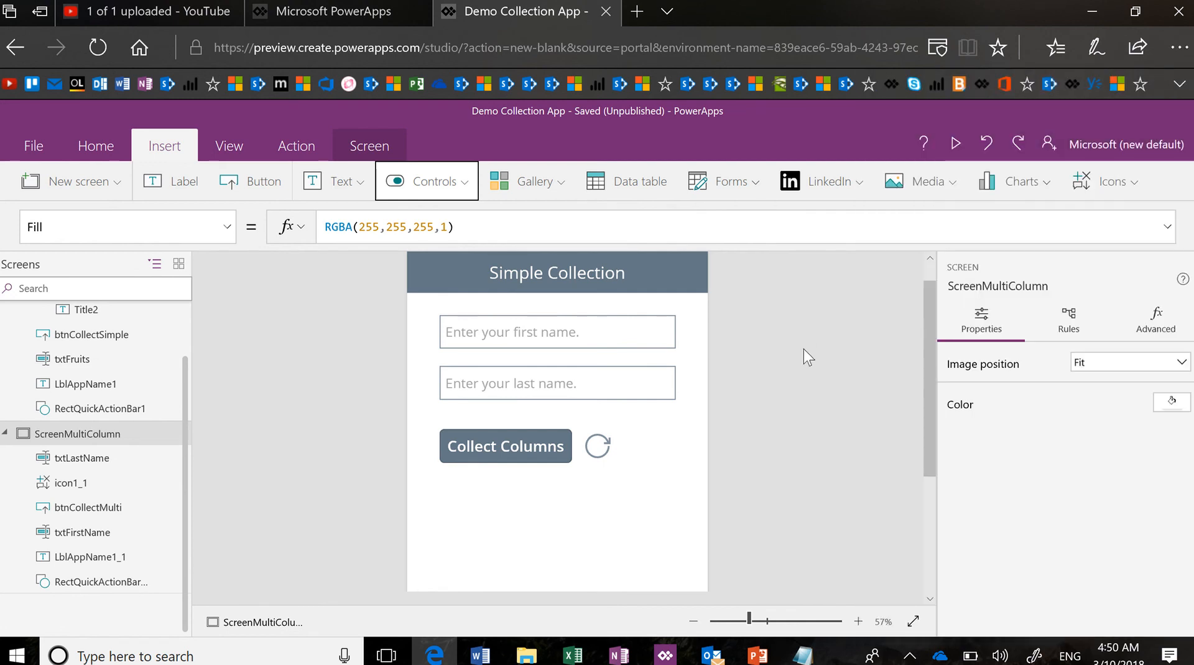
Add a data table bound to ColContacts showing the FirstN and LastN columns
click(660, 187)
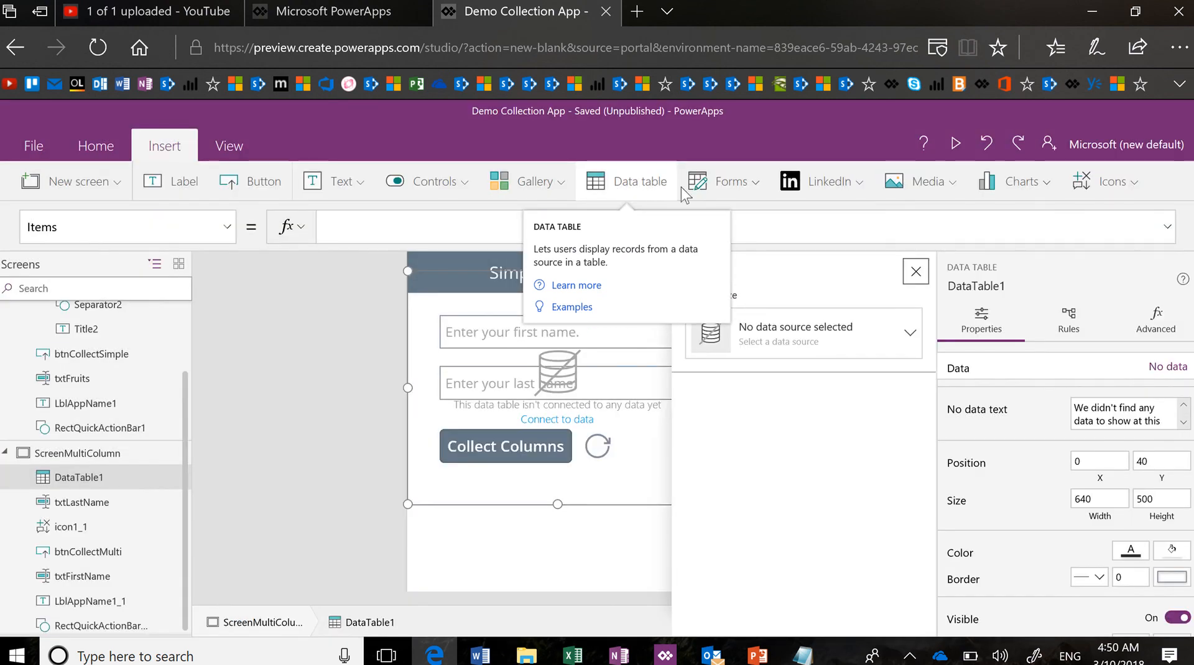
click(909, 339)
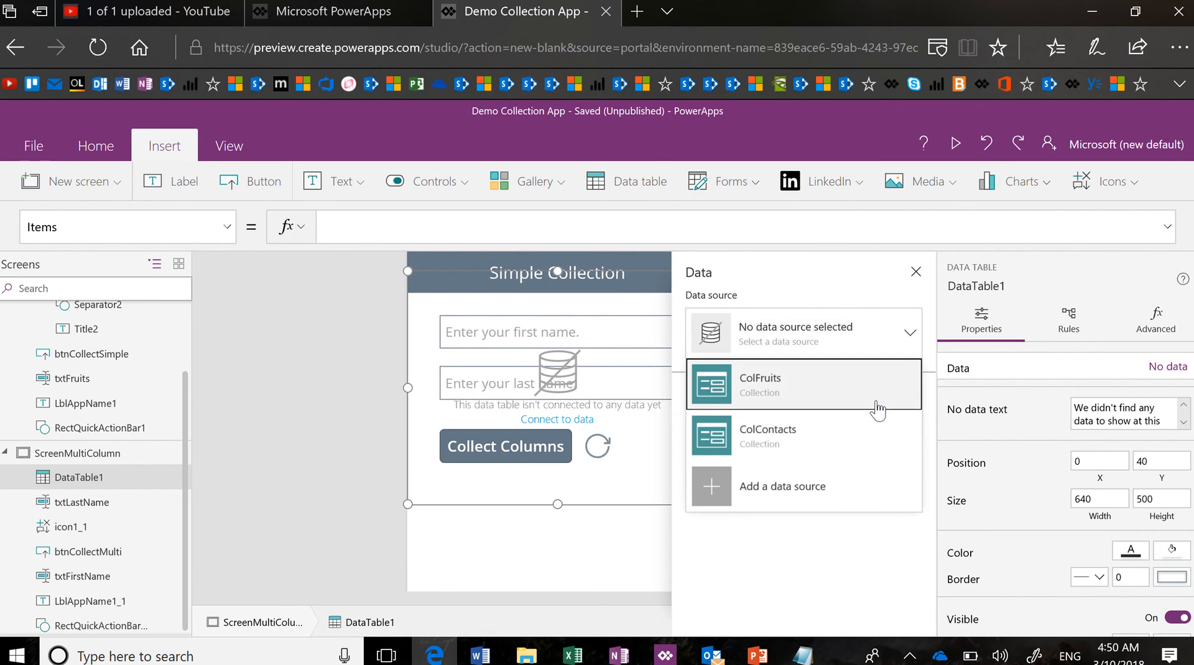
click(874, 443)
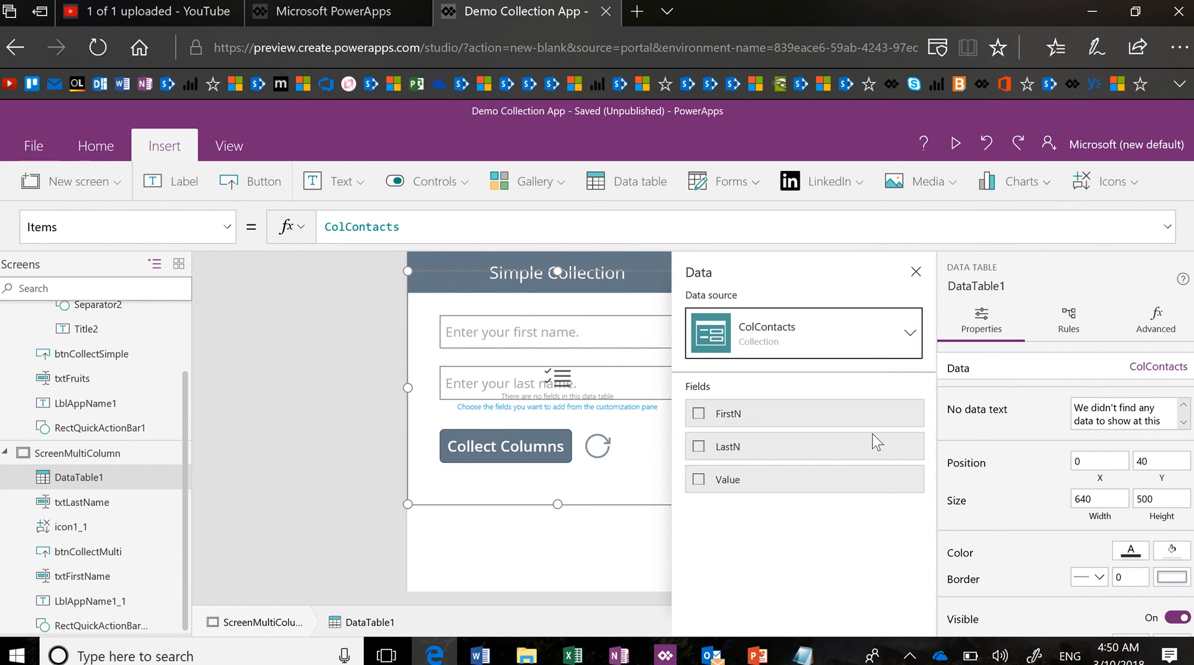
click(699, 414)
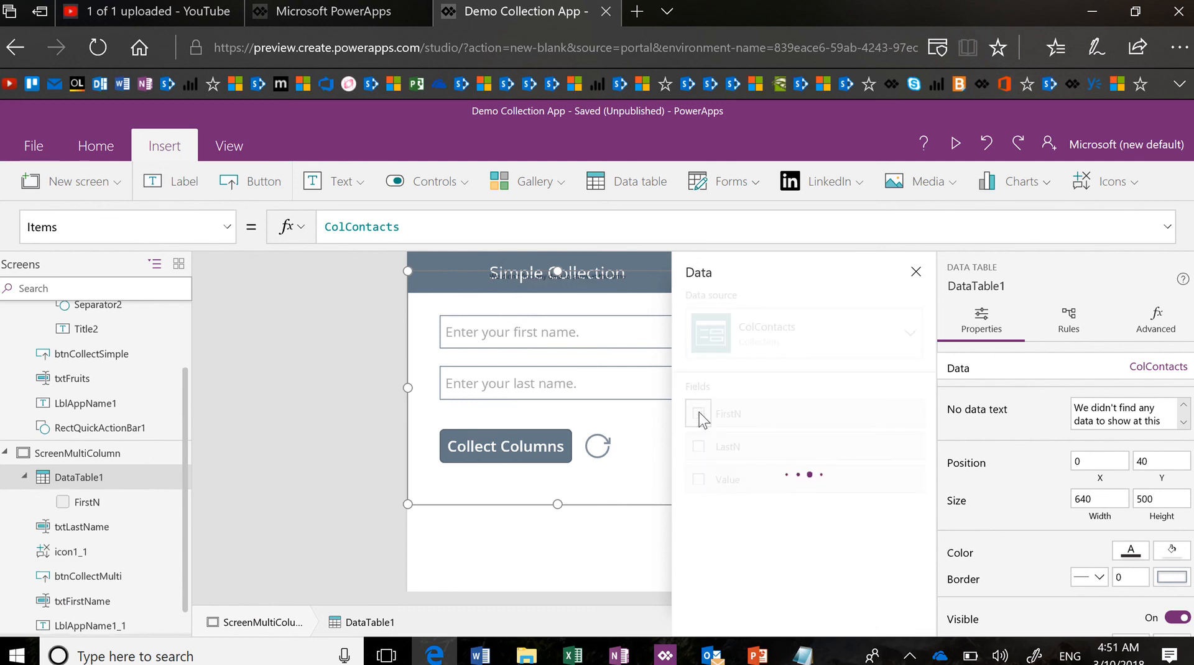
click(698, 449)
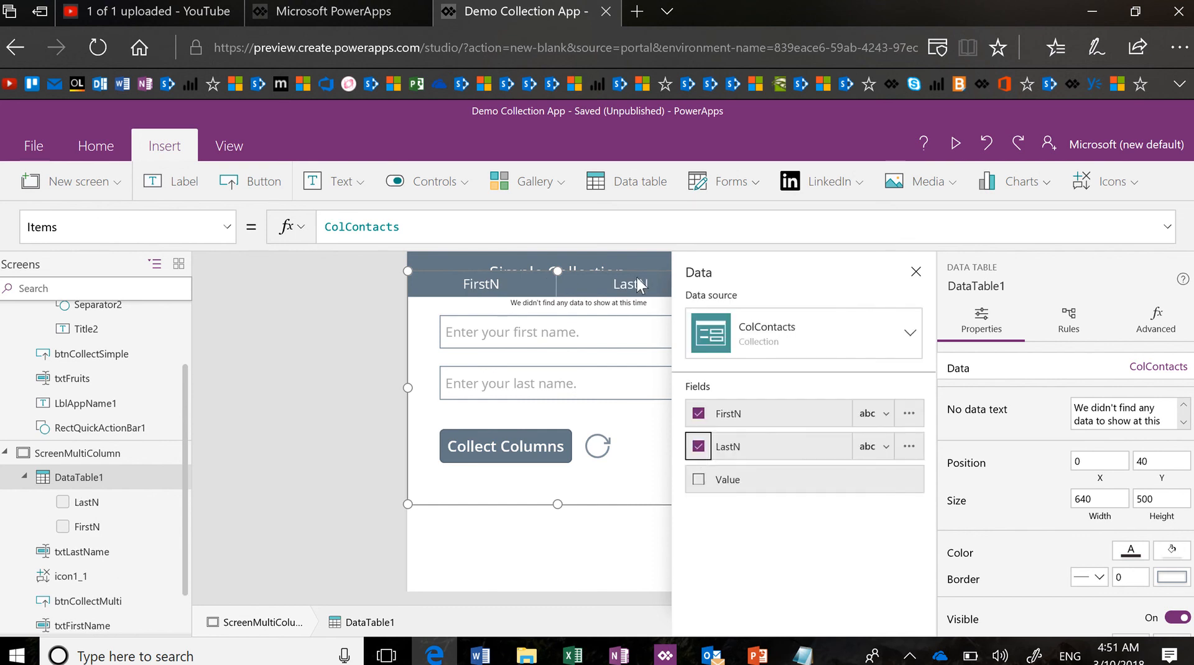
click(916, 272)
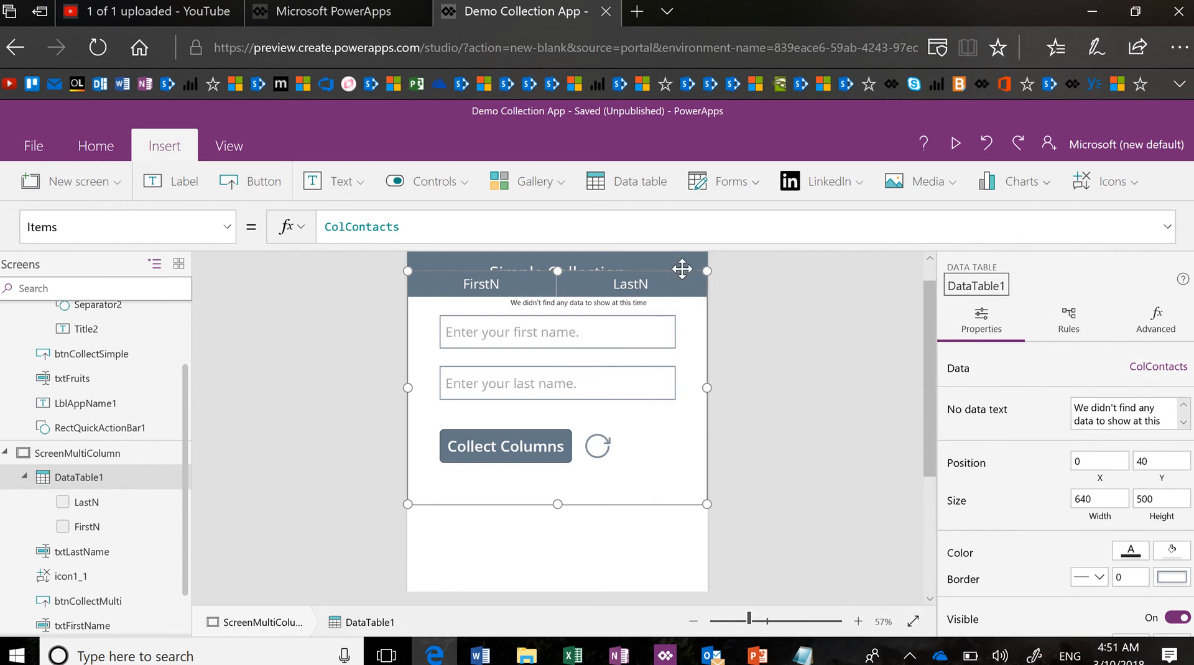
Move the data table below the Collect Columns button and stretch it to height 597
drag(682, 268, 653, 534)
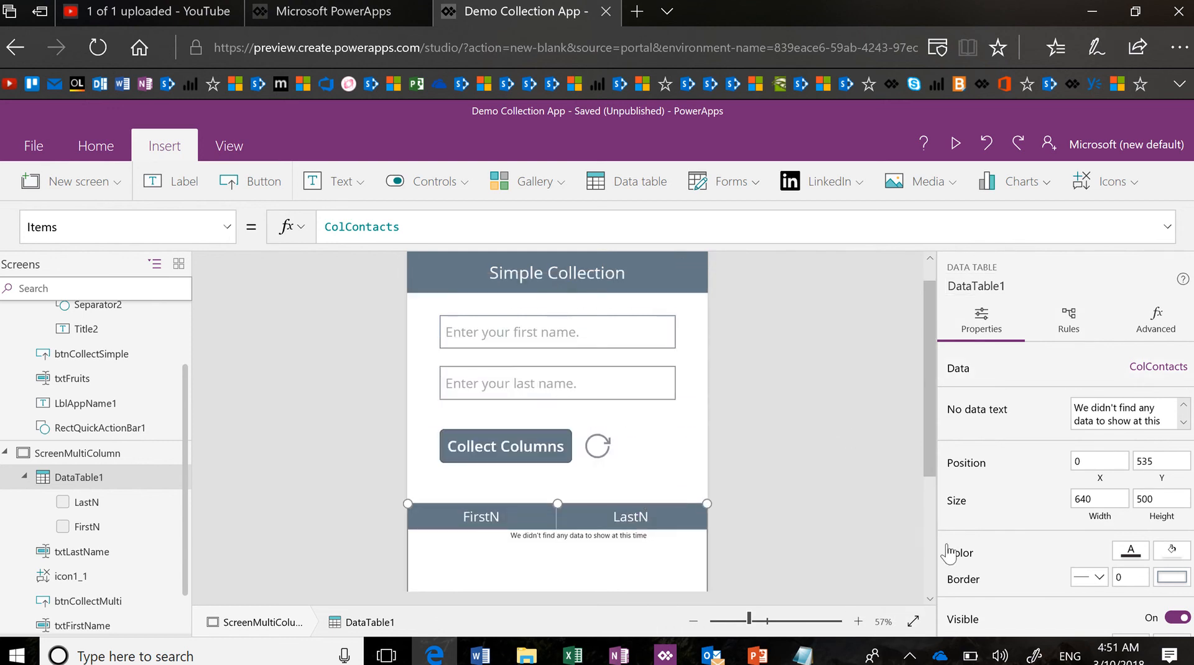
click(913, 622)
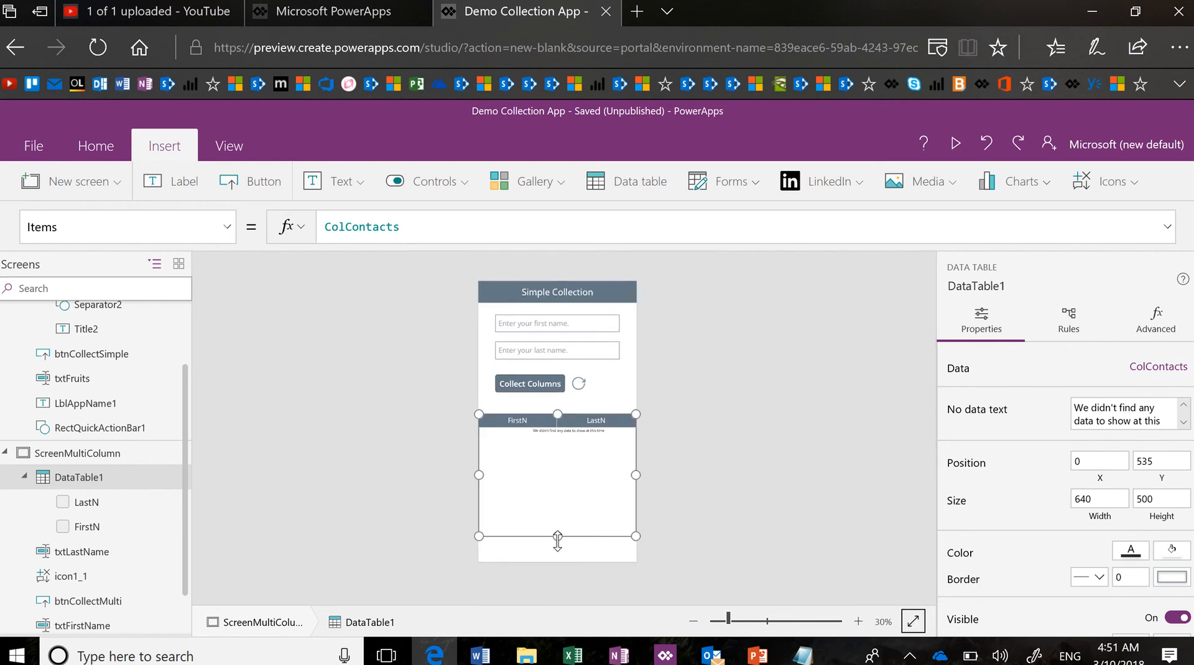
drag(558, 536, 558, 560)
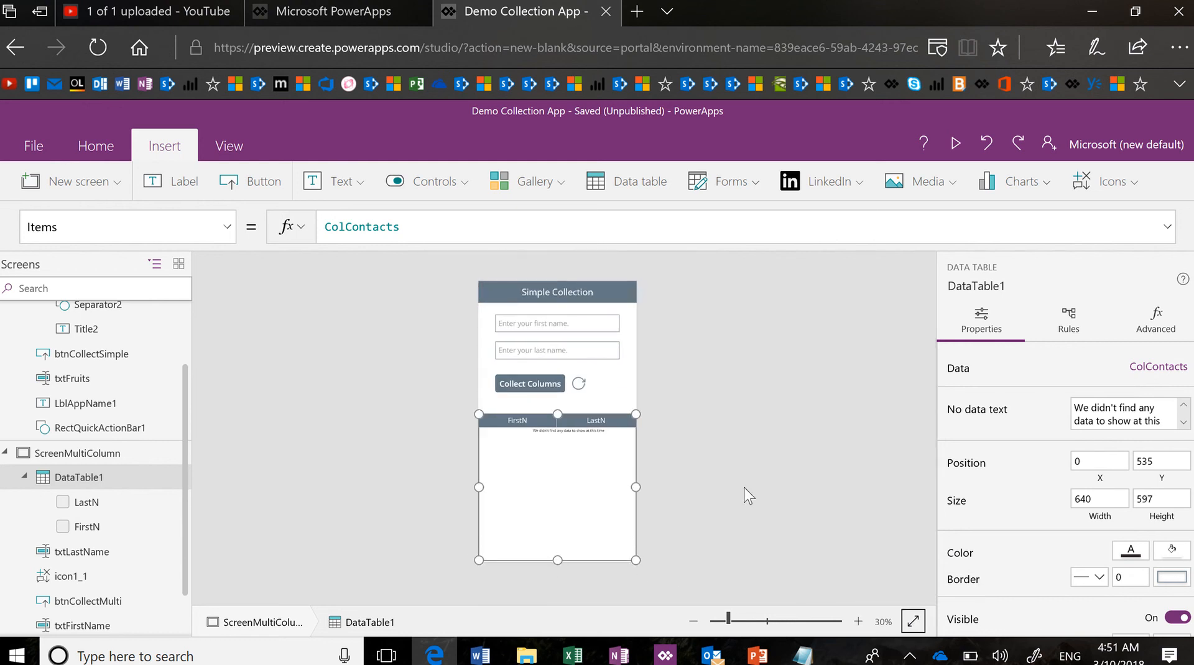
click(791, 409)
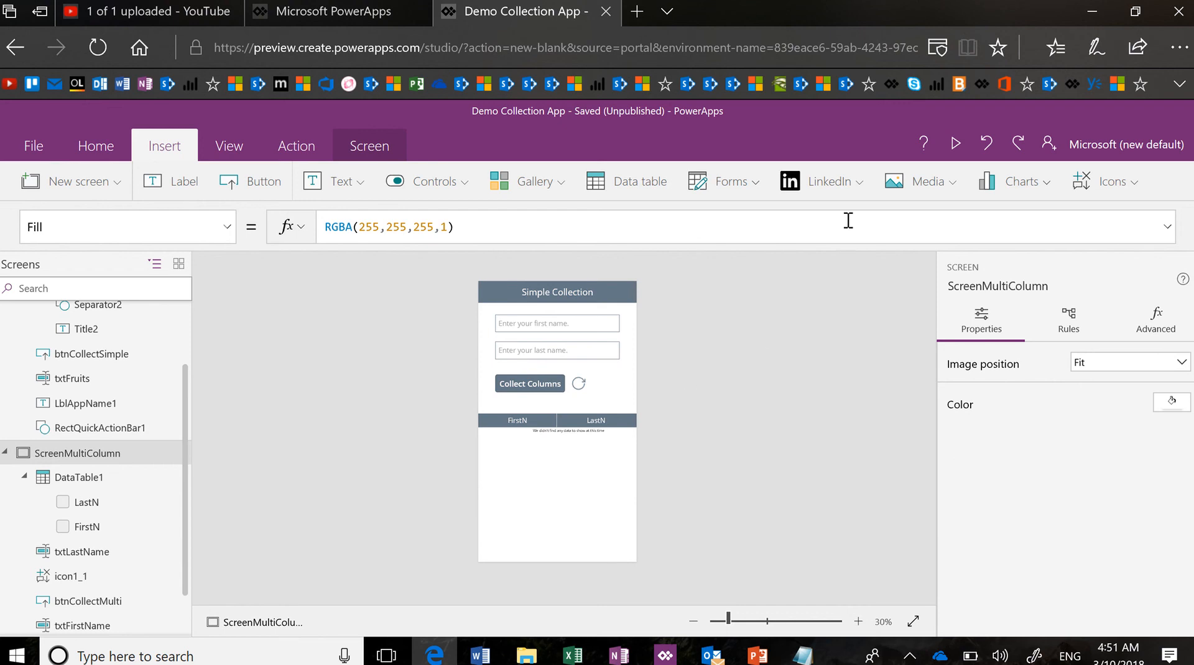
click(951, 148)
click(622, 179)
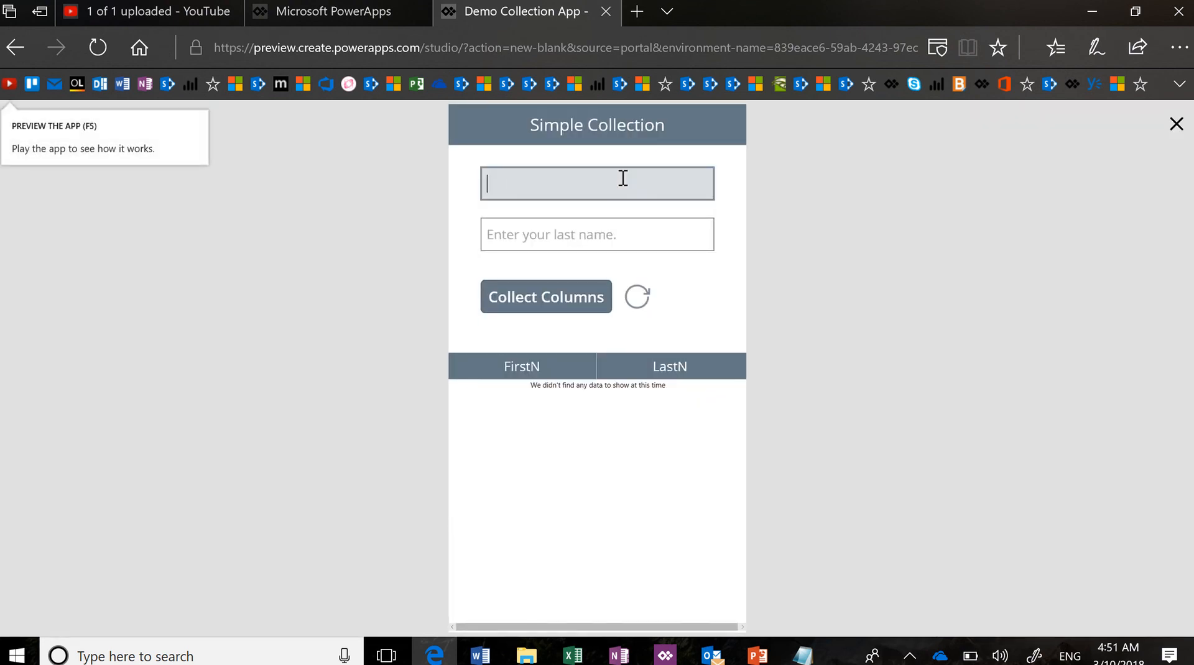
key(Tab)
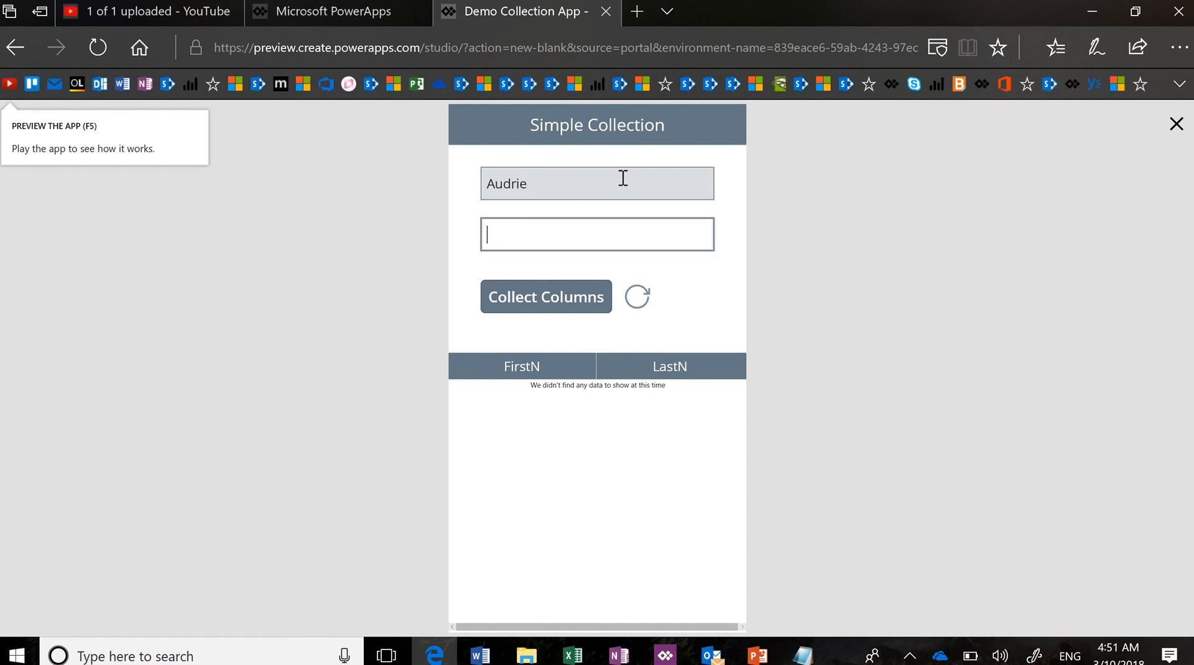
text(don)
click(545, 297)
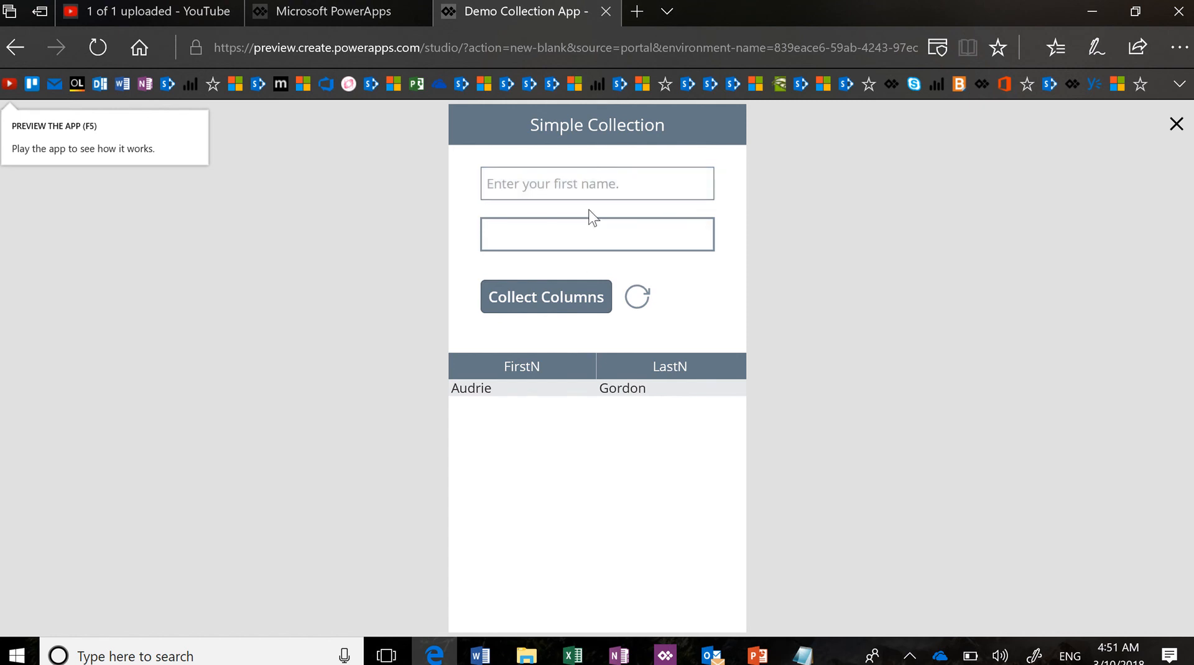
click(589, 184)
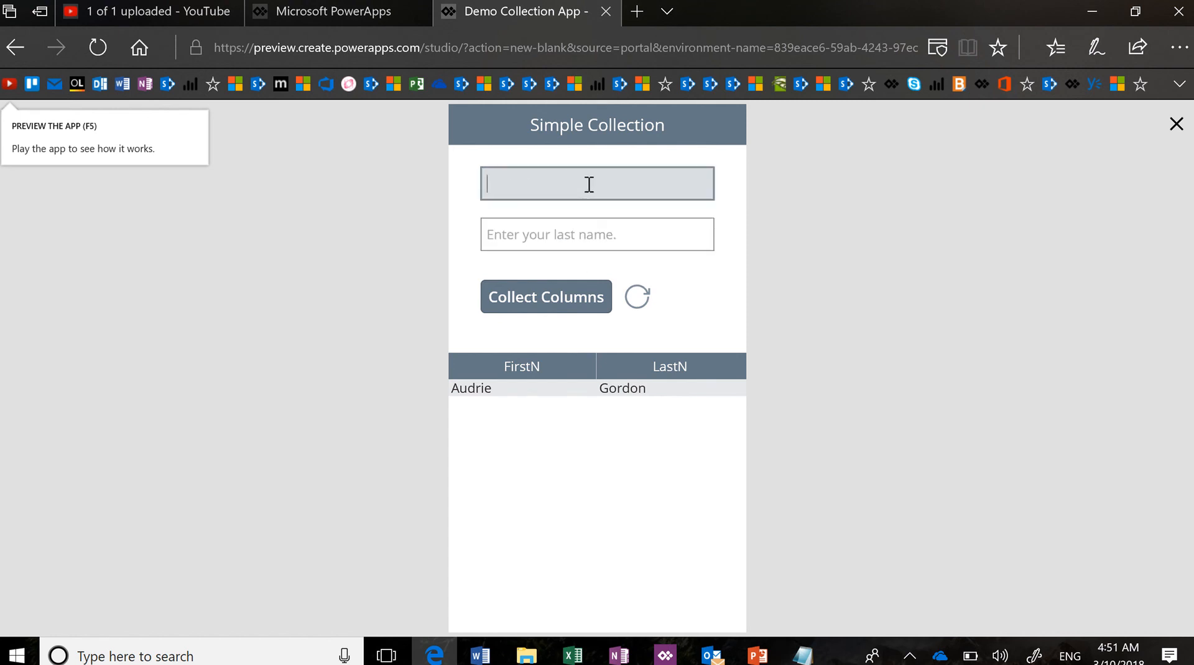
text(Jane)
key(Tab)
text(Sm)
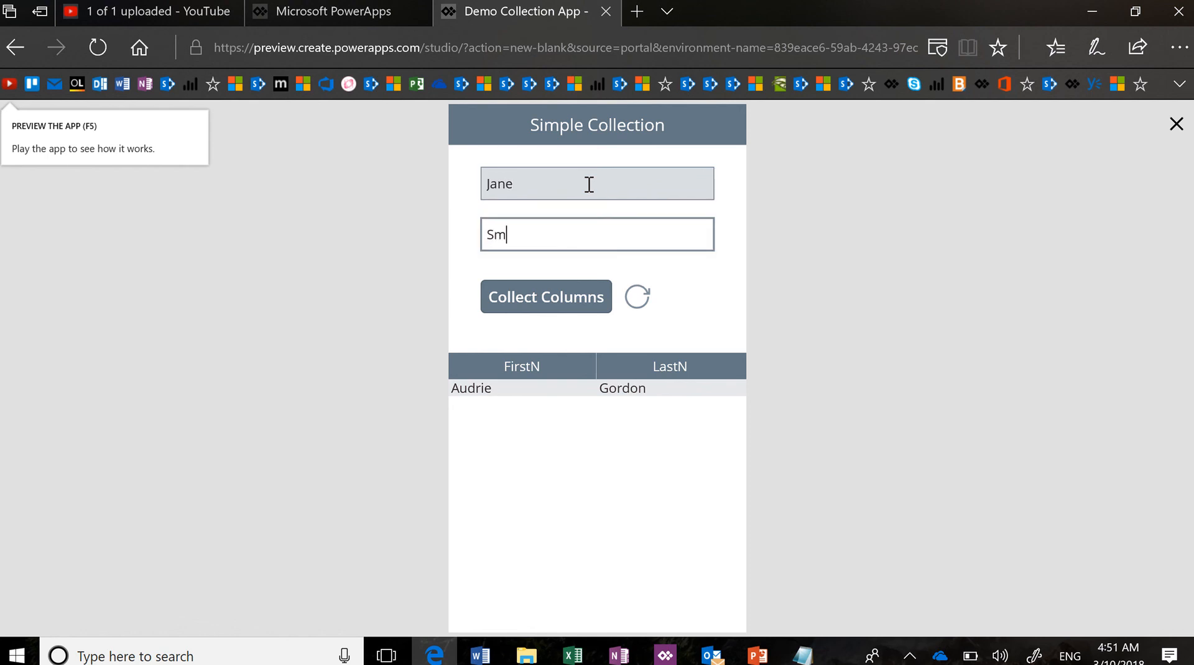
text(ieh)
key(shift+Tab)
click(553, 292)
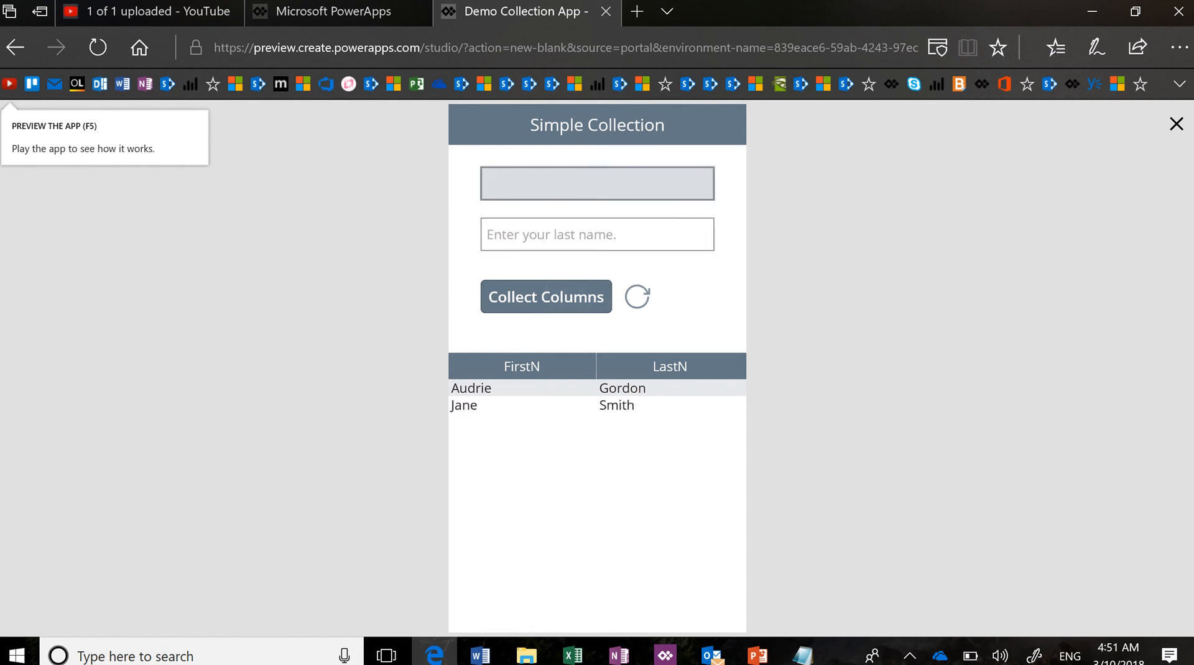
click(587, 176)
key(Tab)
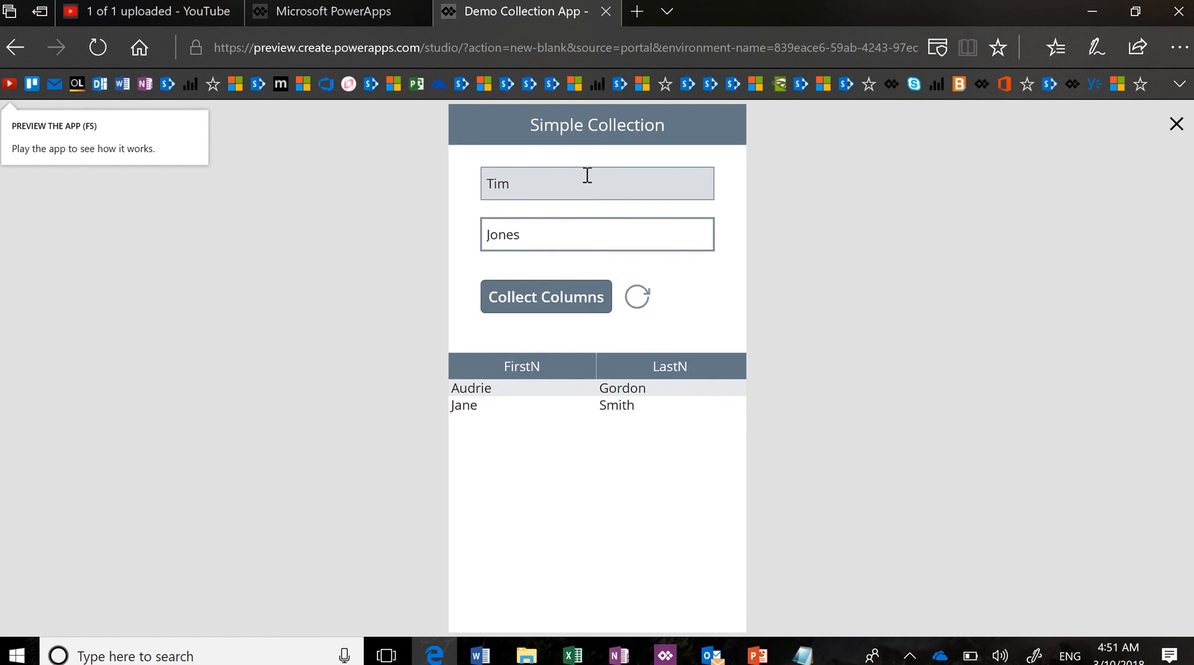
key(Return)
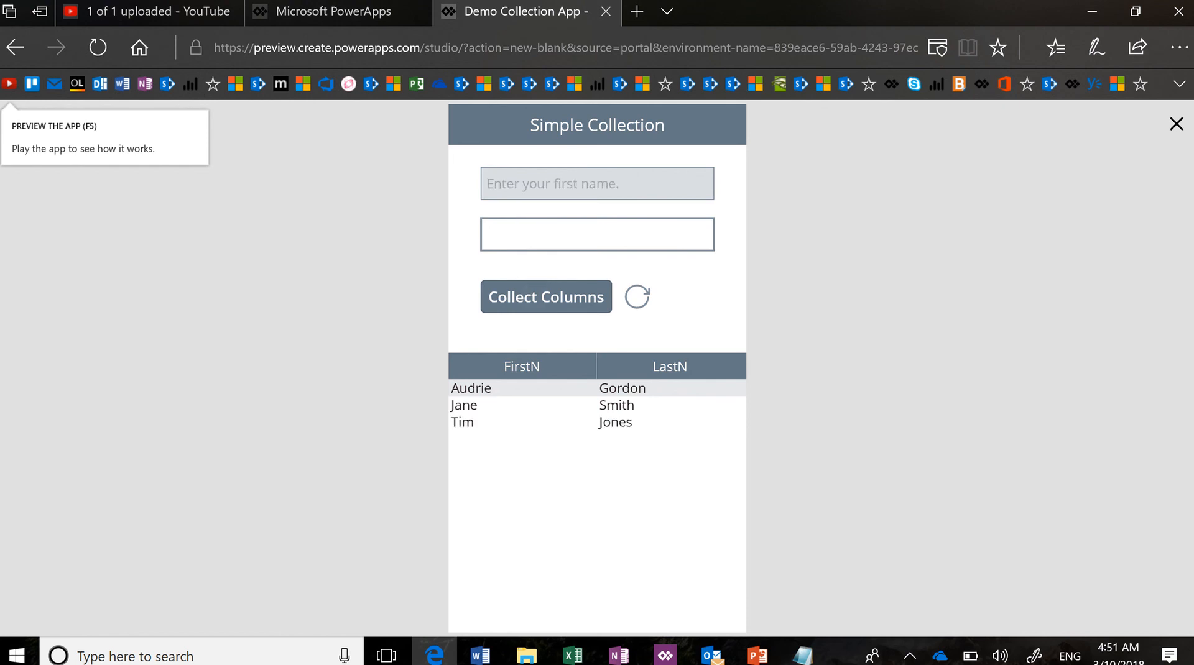
click(587, 178)
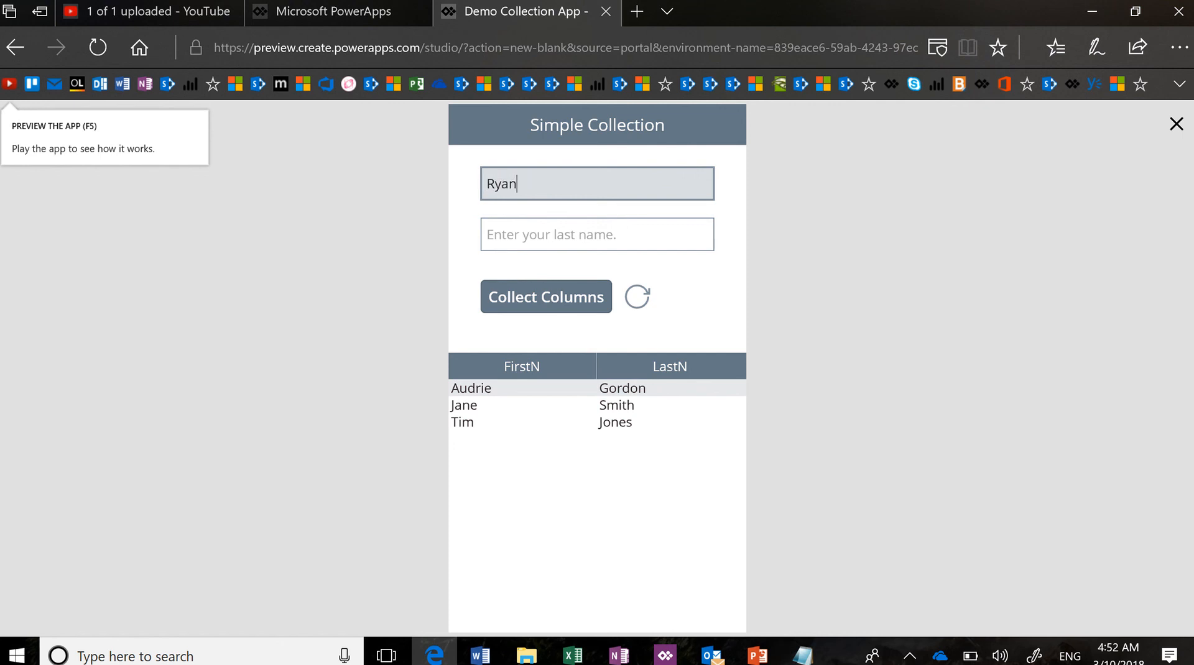
key(Tab)
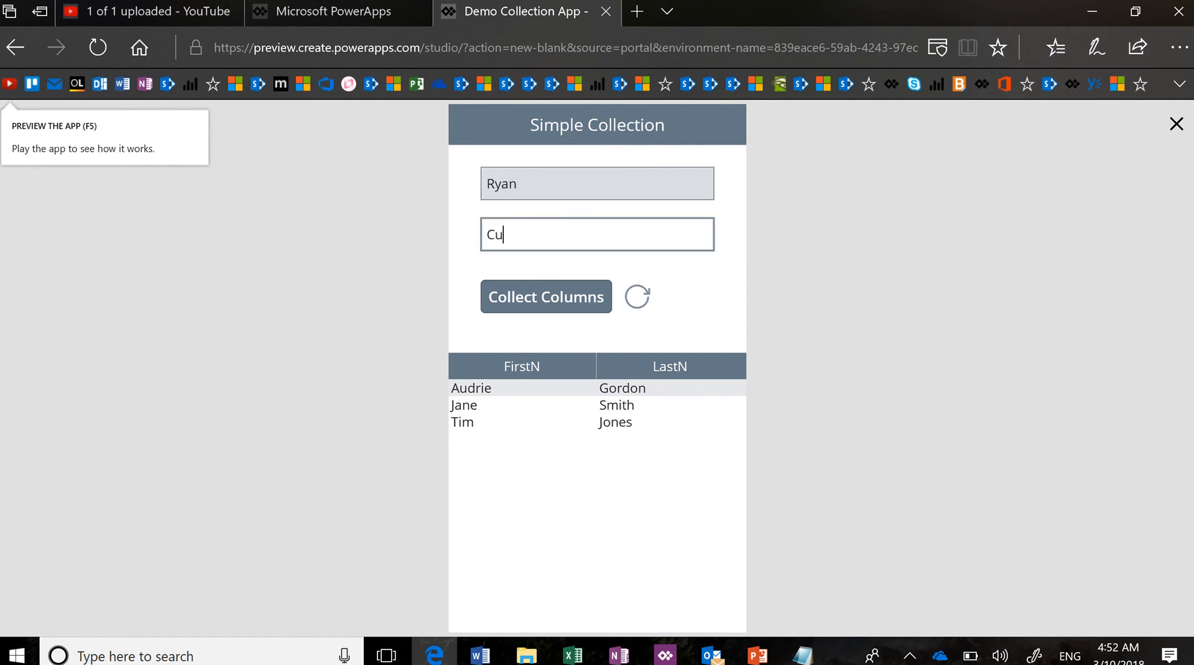
key(Tab)
key(Return)
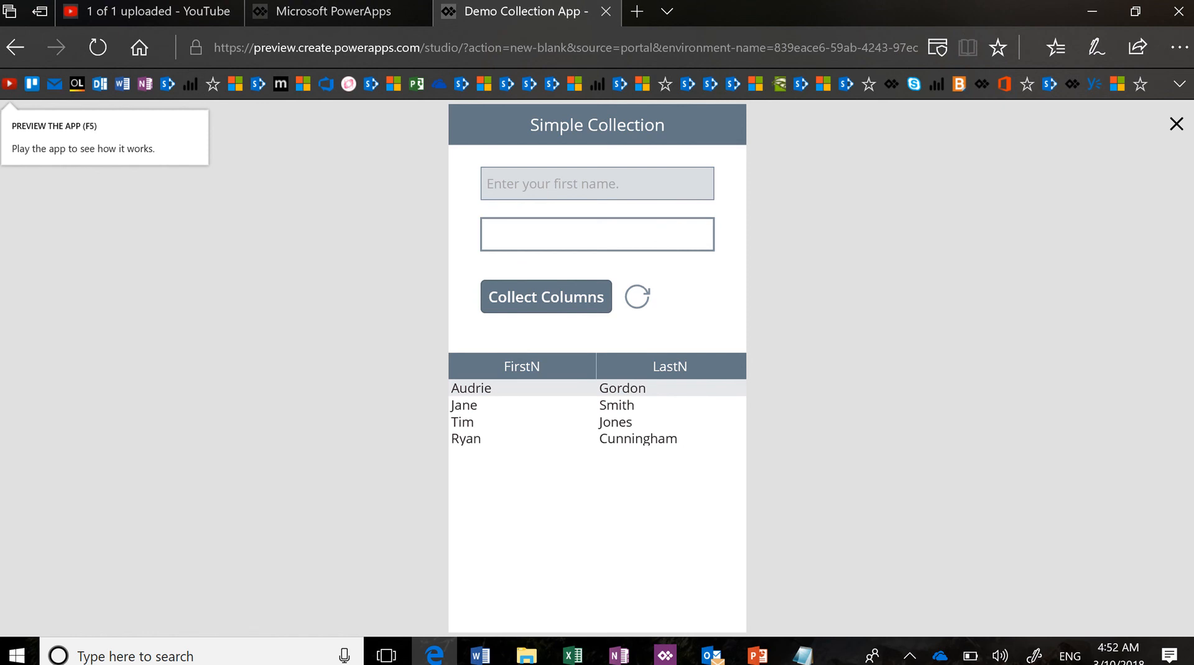
key(Tab)
key(Tab)
key(Return)
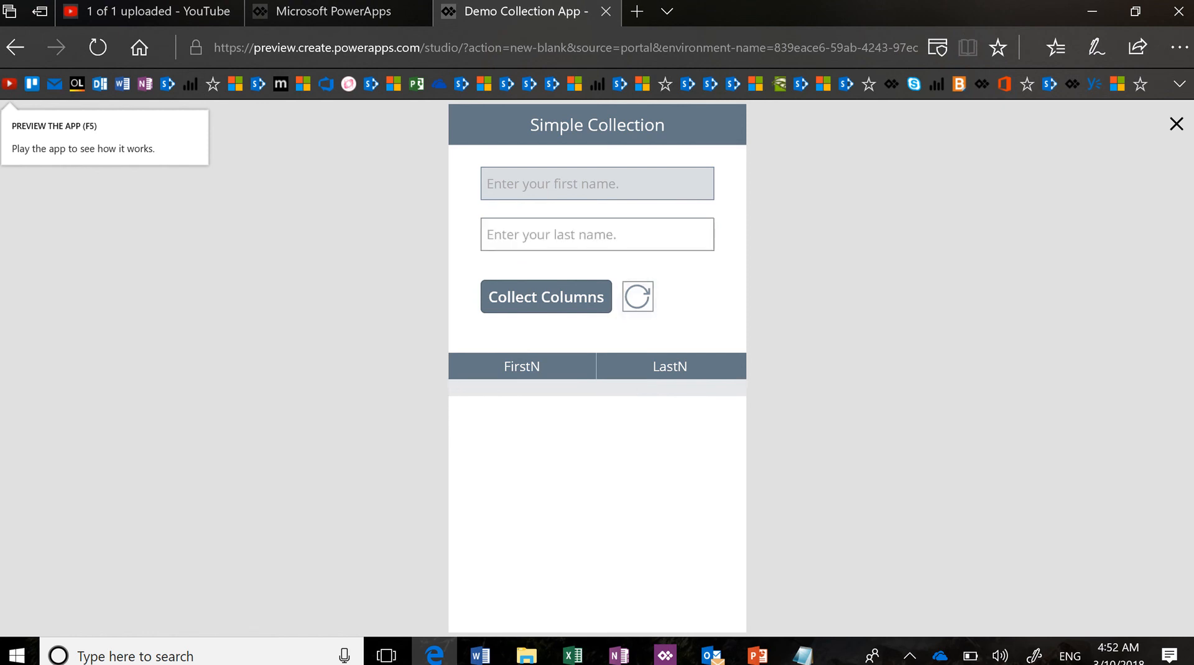
Collect Jennifer Lopez, Tom Jones and Donald Trump, then exit the preview
click(586, 178)
text(aud)
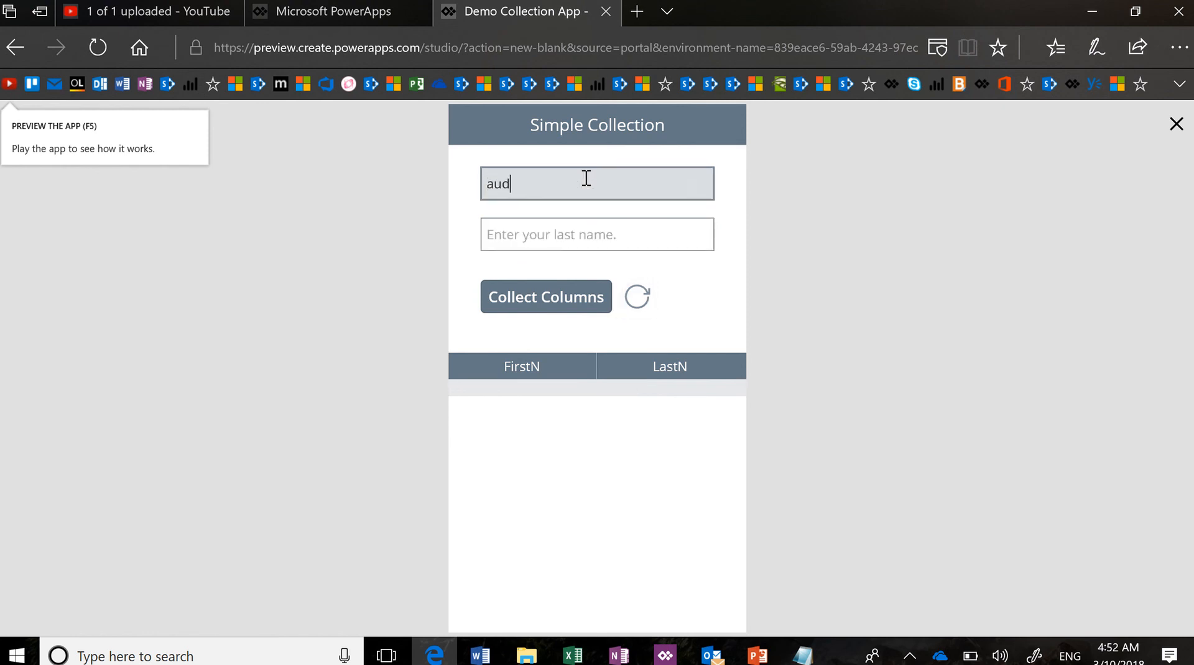
key(BackSpace)
key(BackSpace)
key(BackSpace)
text(Jennifer)
key(Tab)
text(Lop)
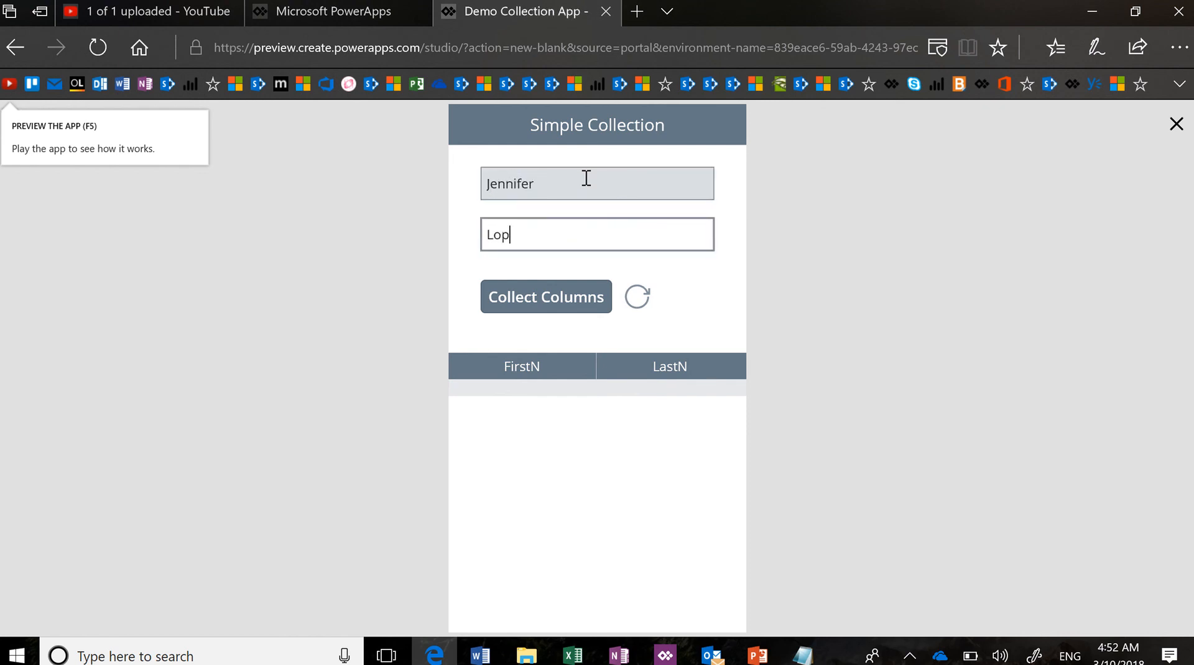
key(Return)
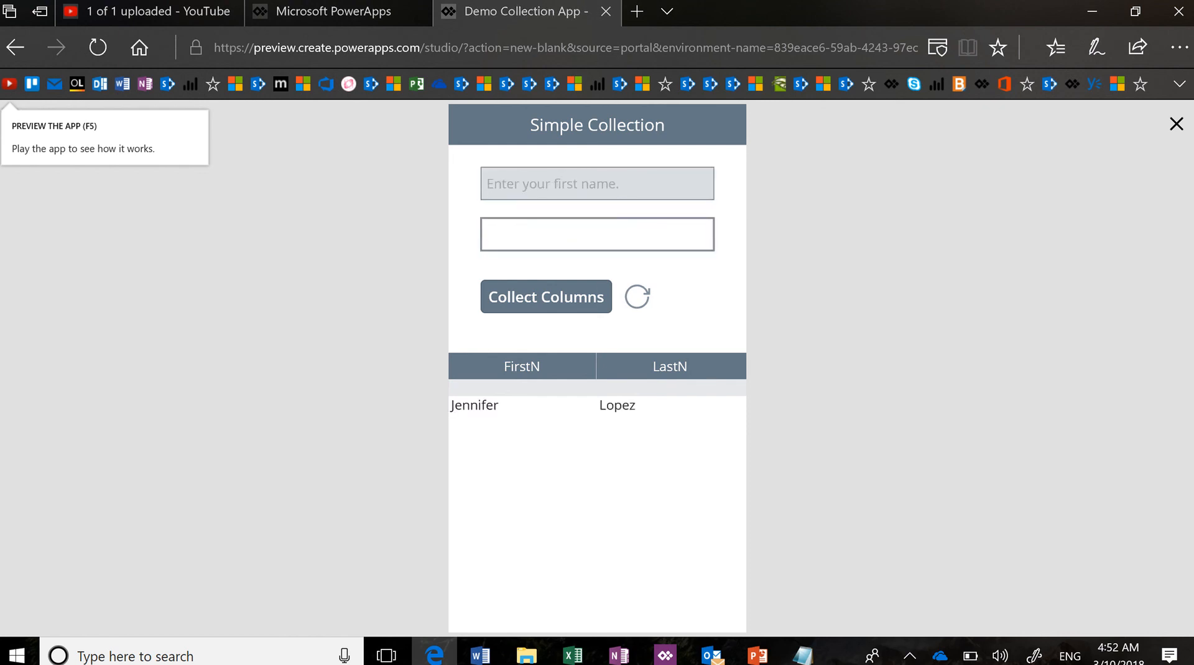
key(shift+Tab)
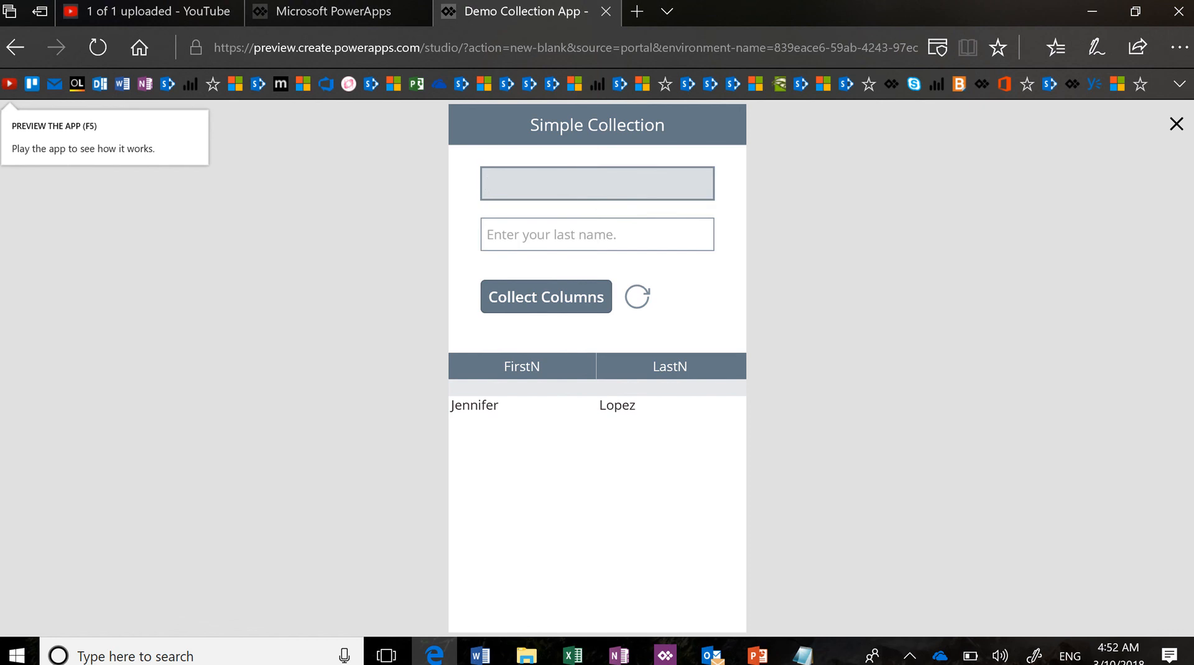
text(Tom)
key(Tab)
text(Jones)
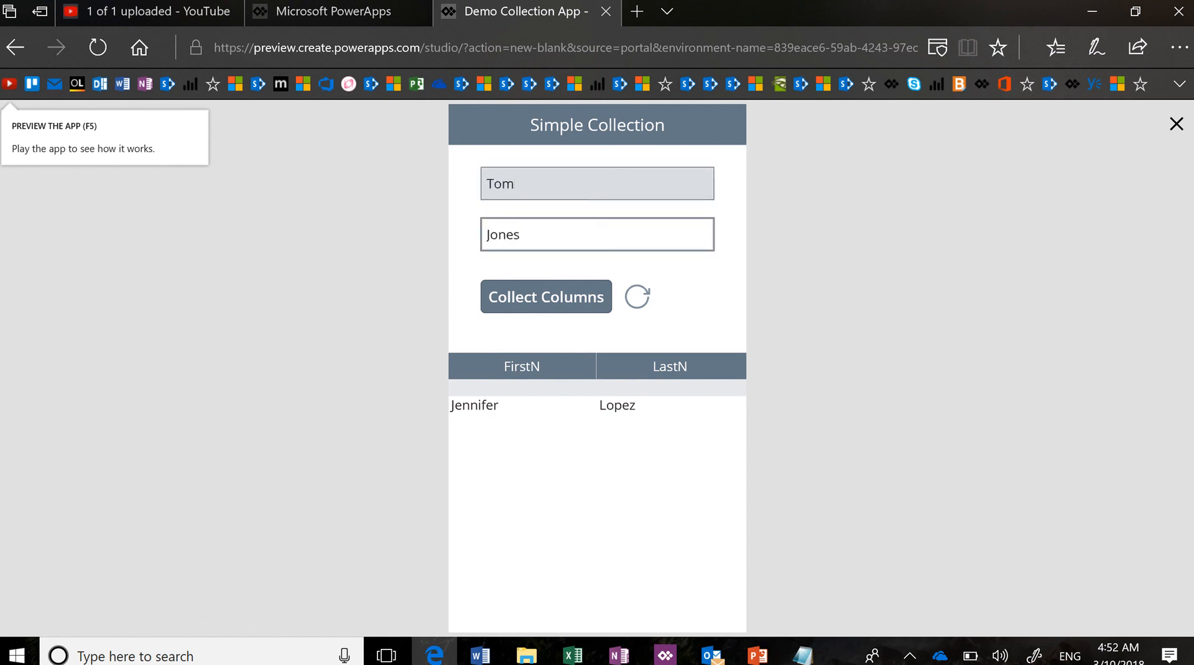
click(546, 297)
click(546, 184)
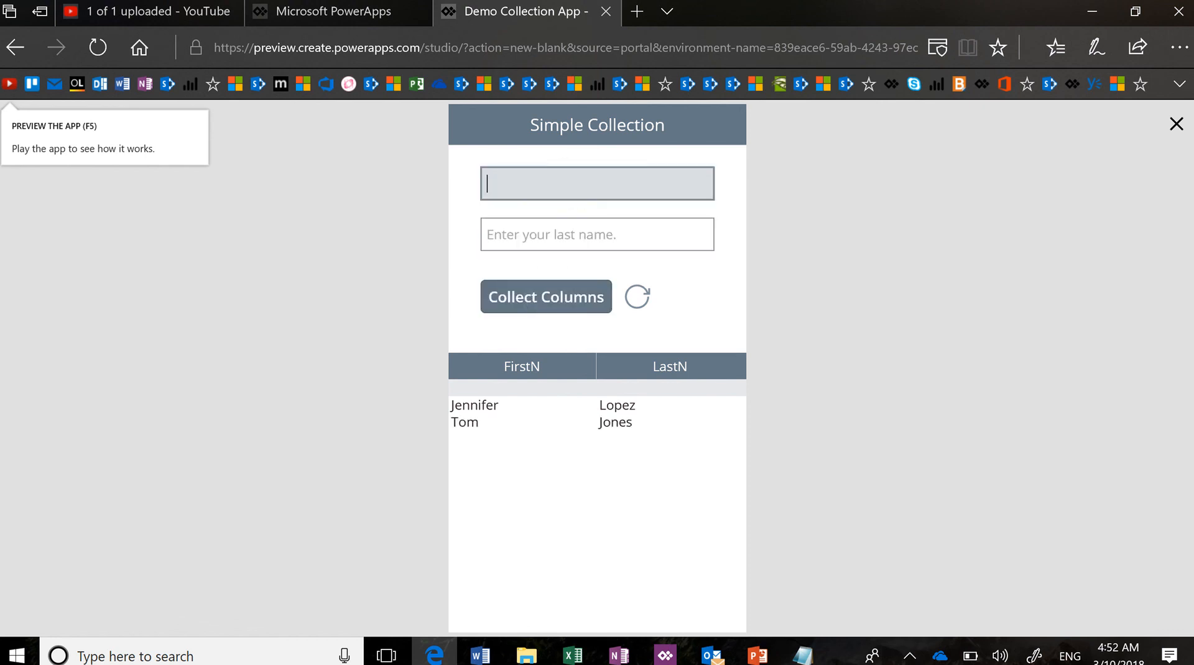
text(Jam)
key(BackSpace)
text(Donald)
key(Tab)
text(Trump)
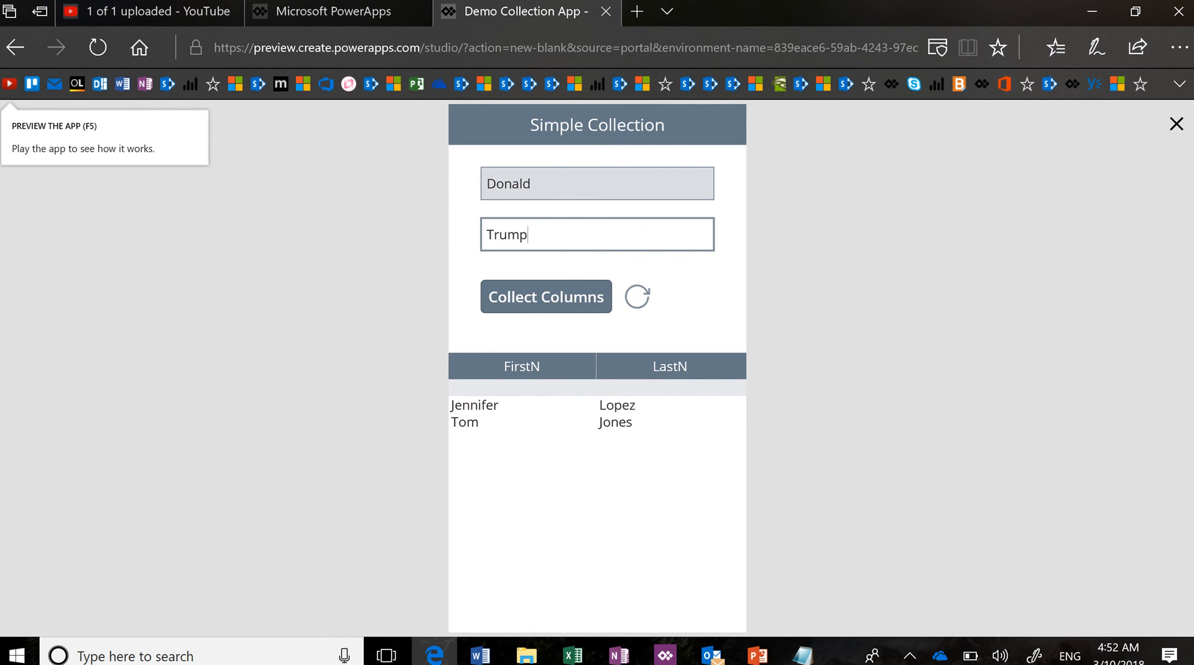
click(546, 297)
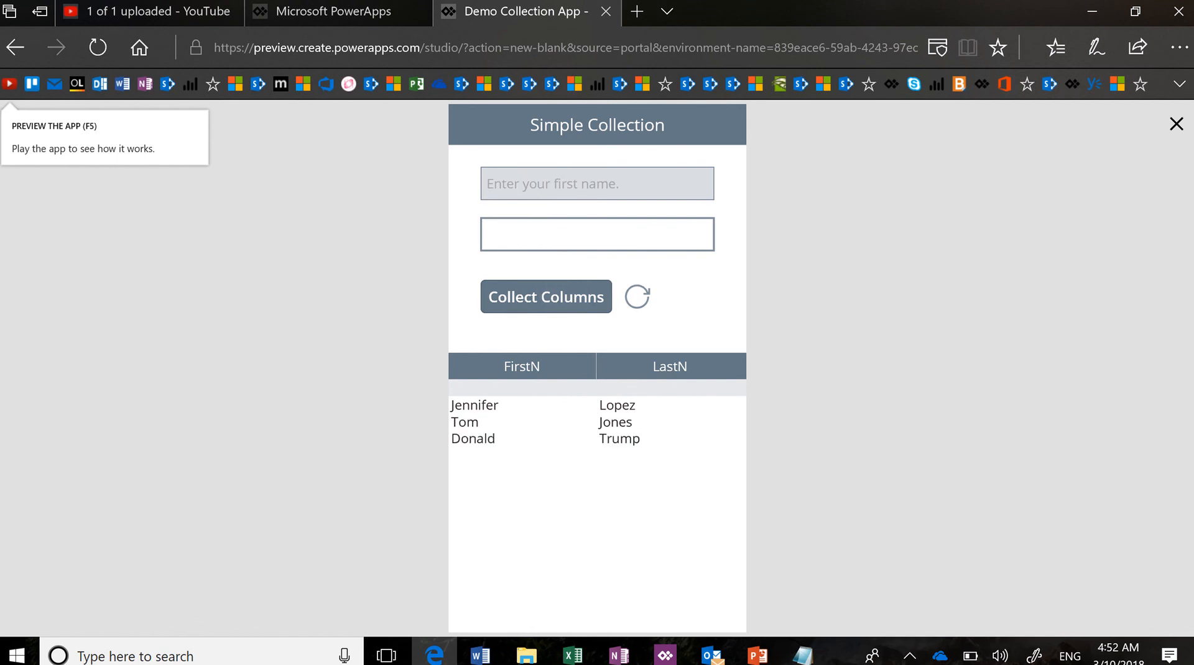
key(Escape)
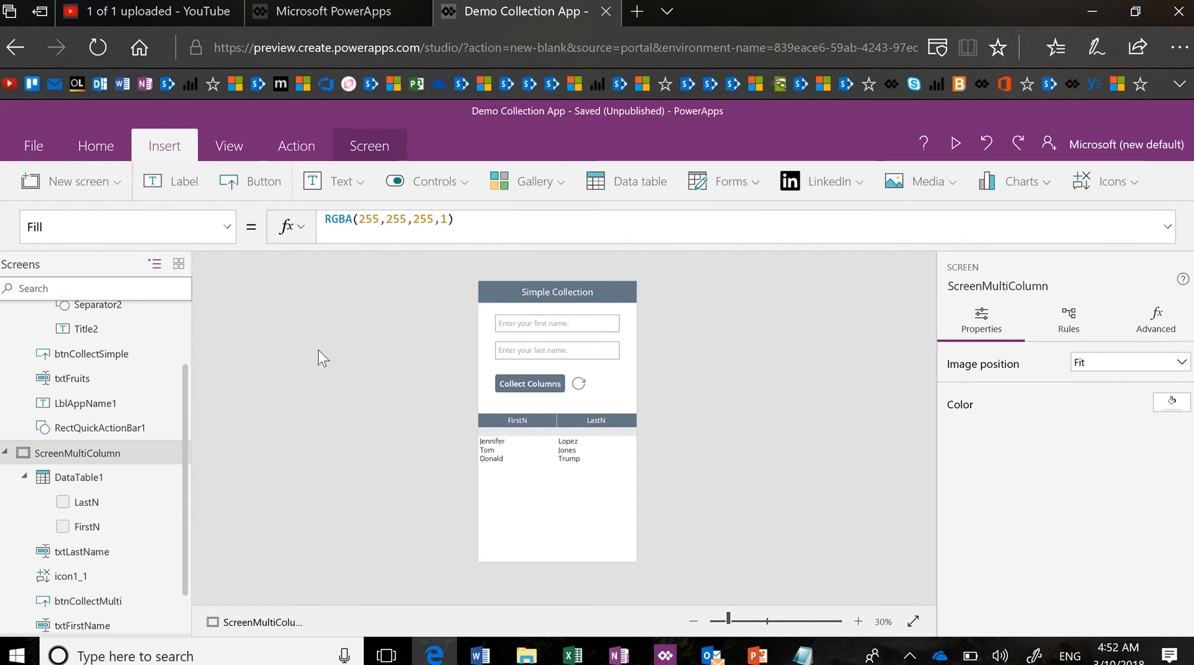
Inspect ColContacts and ColFruits on the File > Collections page, then return to the editor
click(41, 145)
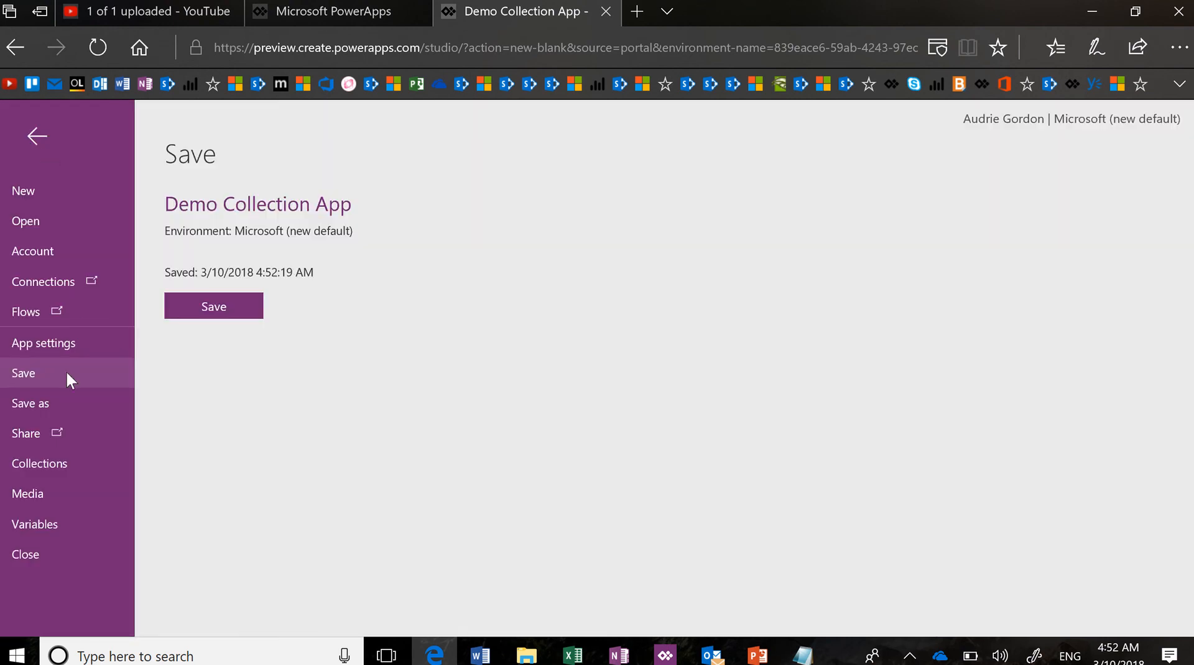
click(63, 466)
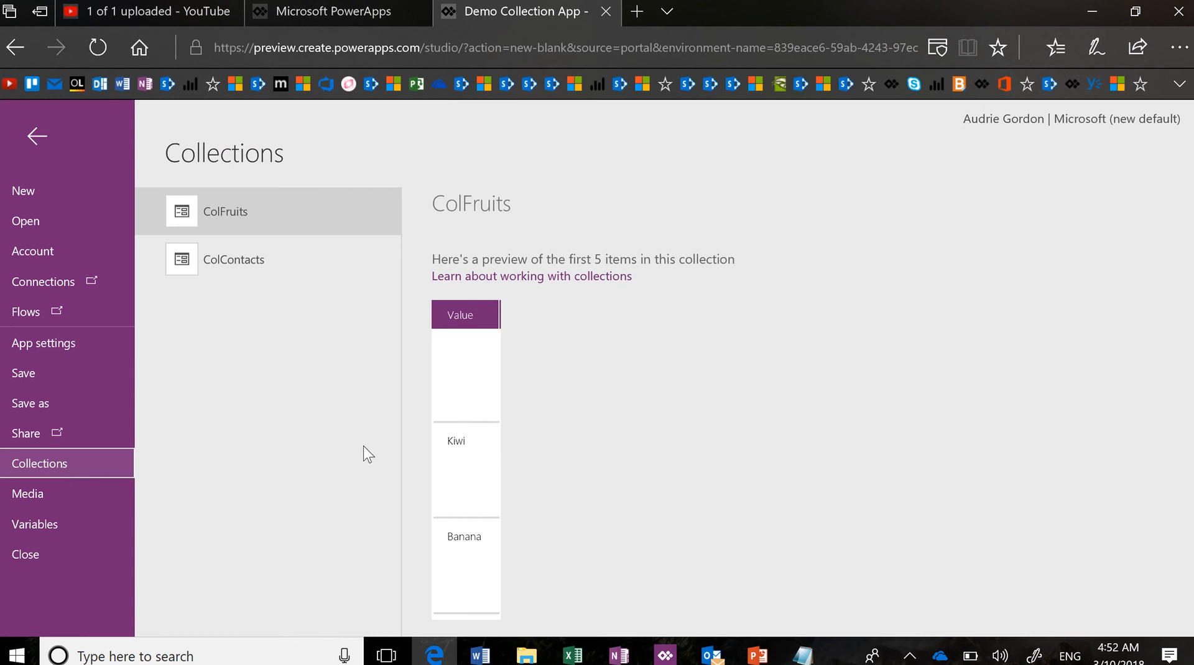
click(289, 269)
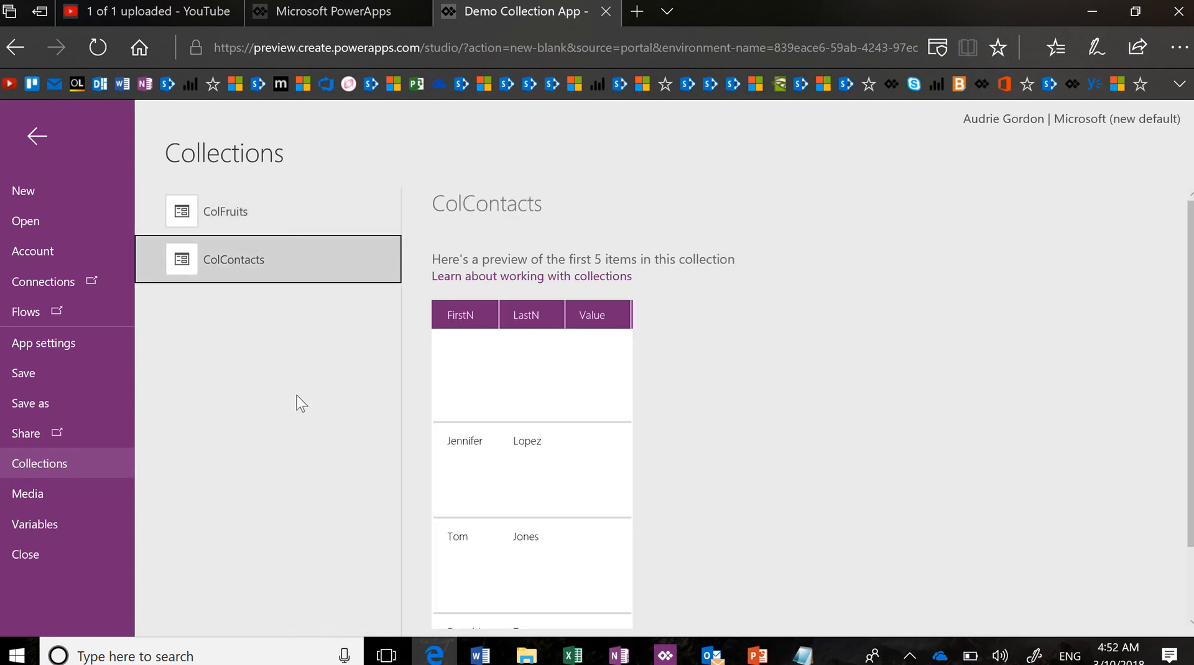
scroll(579, 423, down, 2)
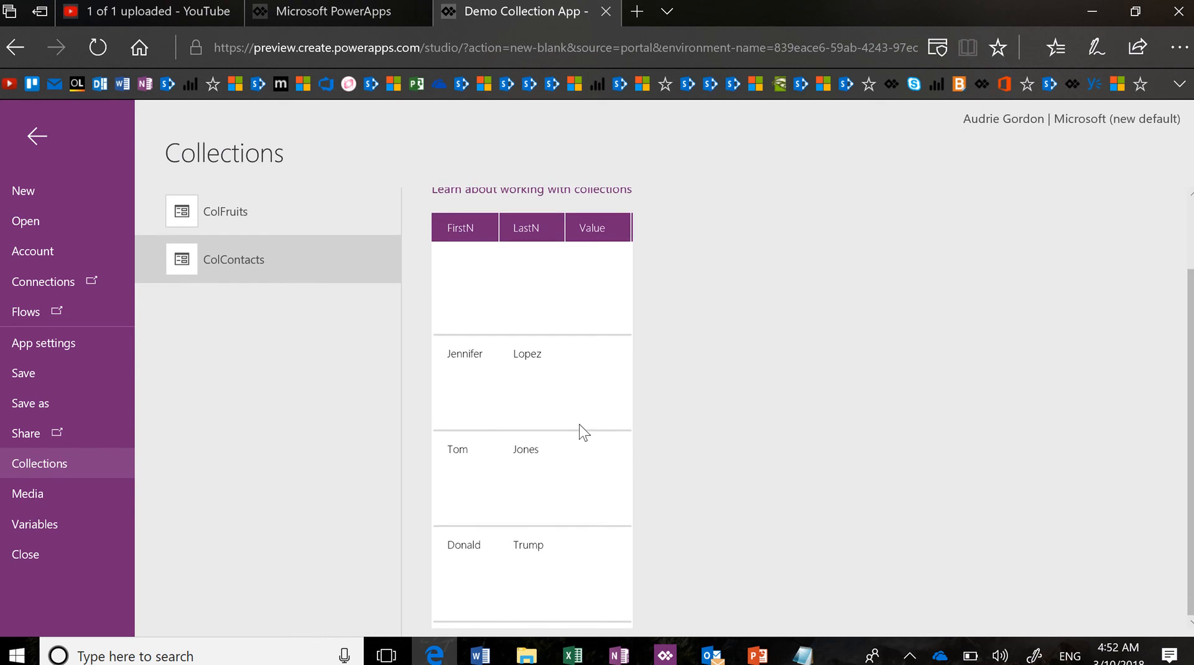
scroll(582, 431, up, 2)
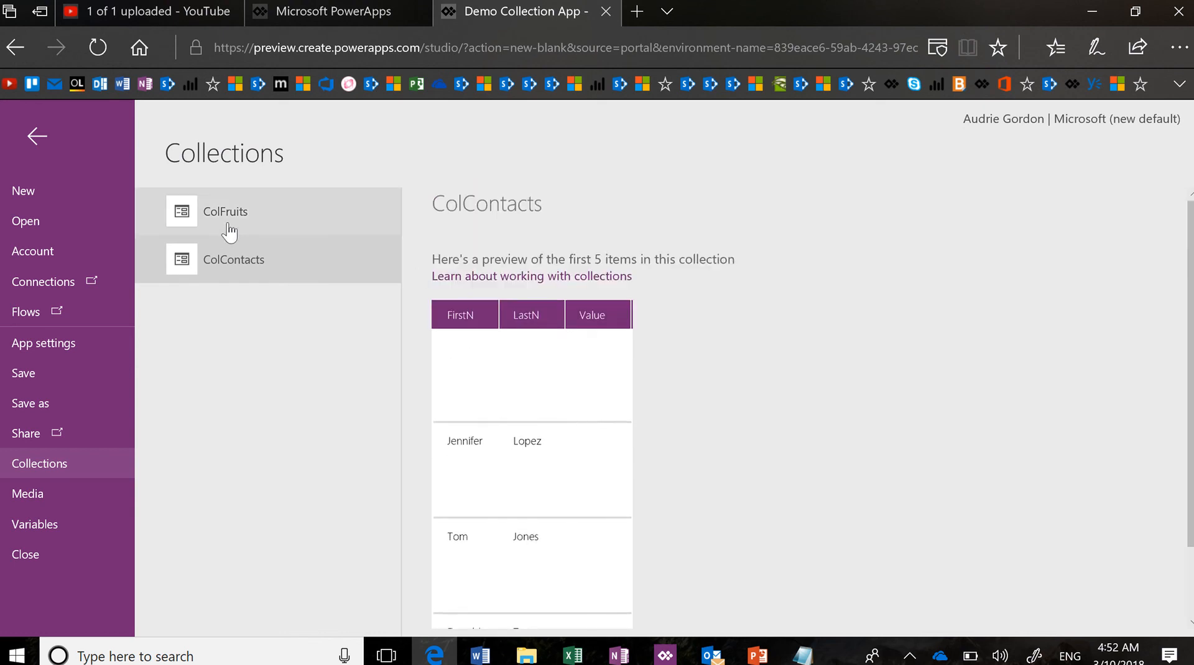
key(Up)
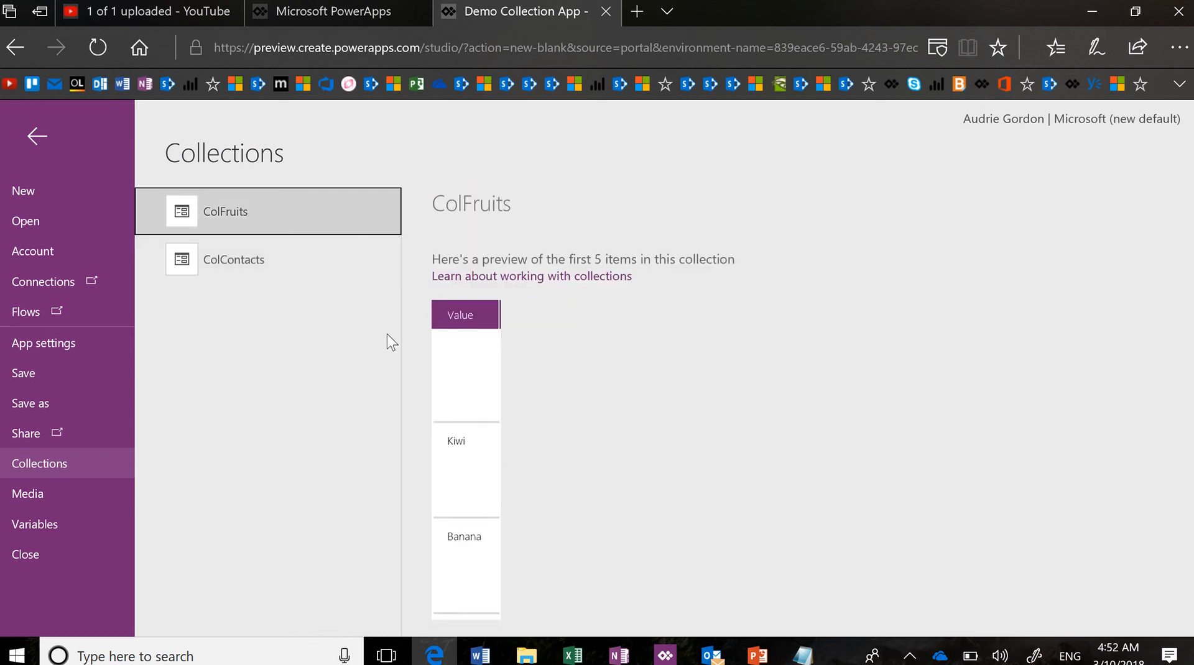
click(38, 137)
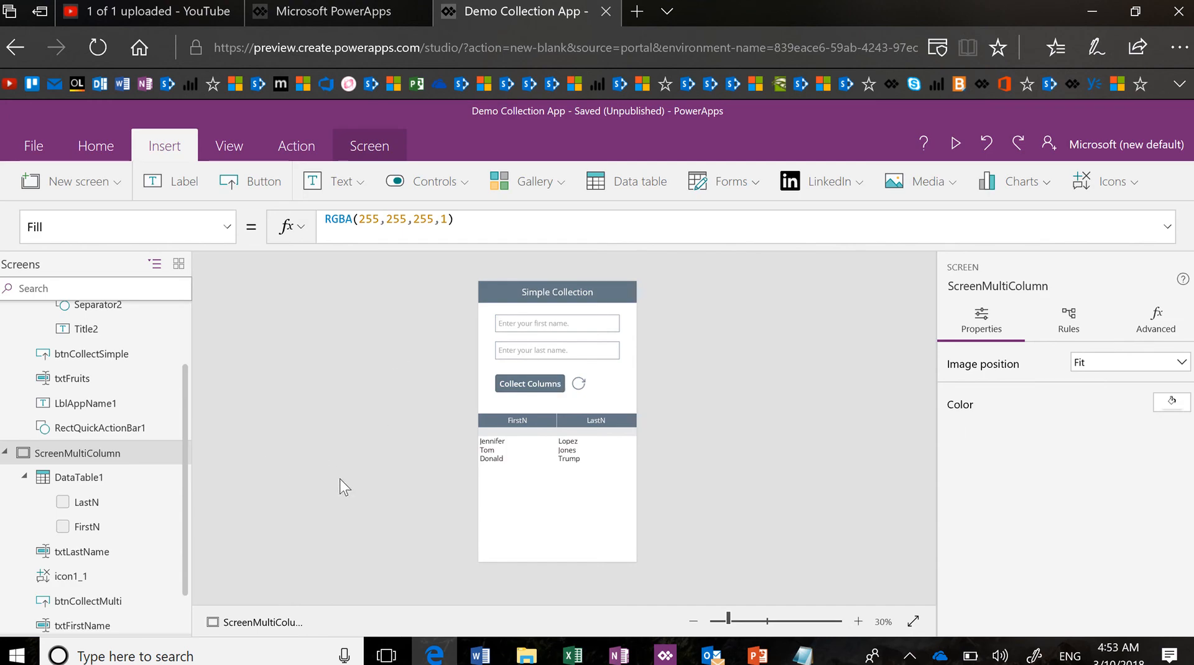
Resize DataTable1 to start at X 70 with a width of 500
right_click(539, 541)
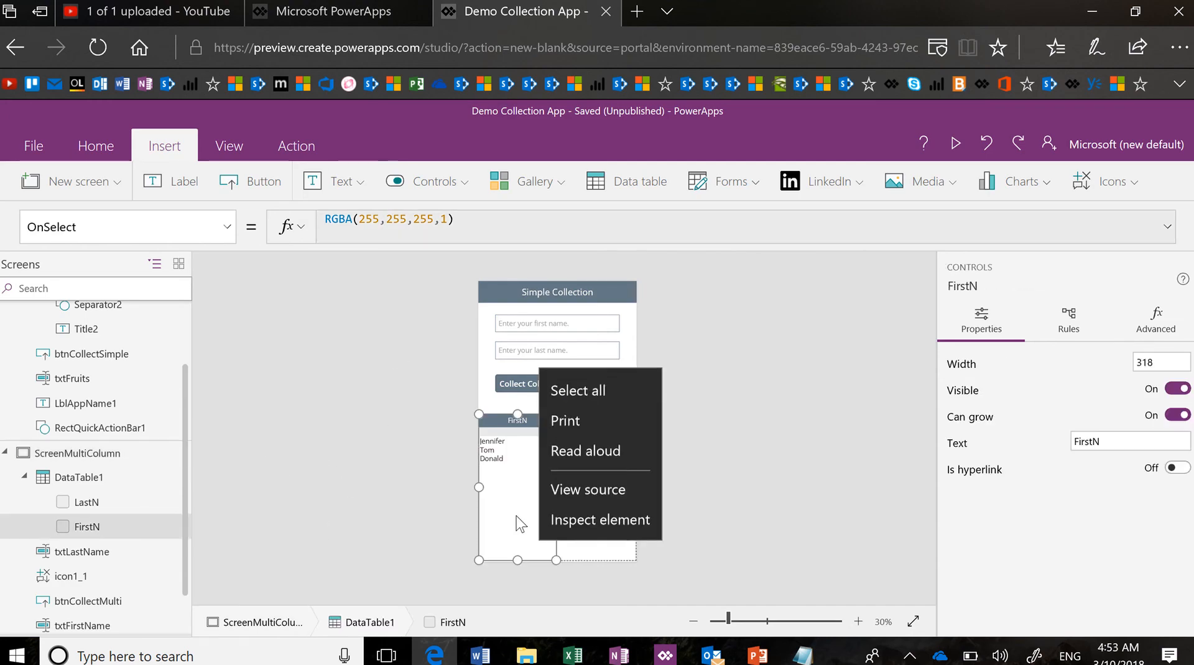
click(478, 488)
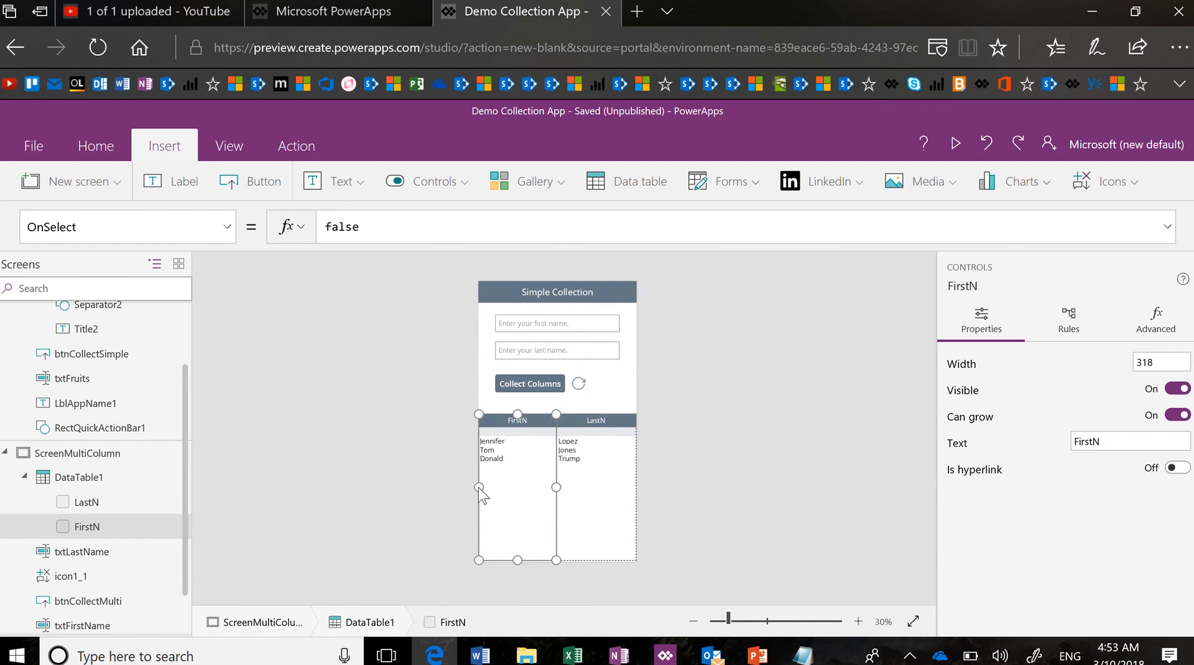
click(607, 522)
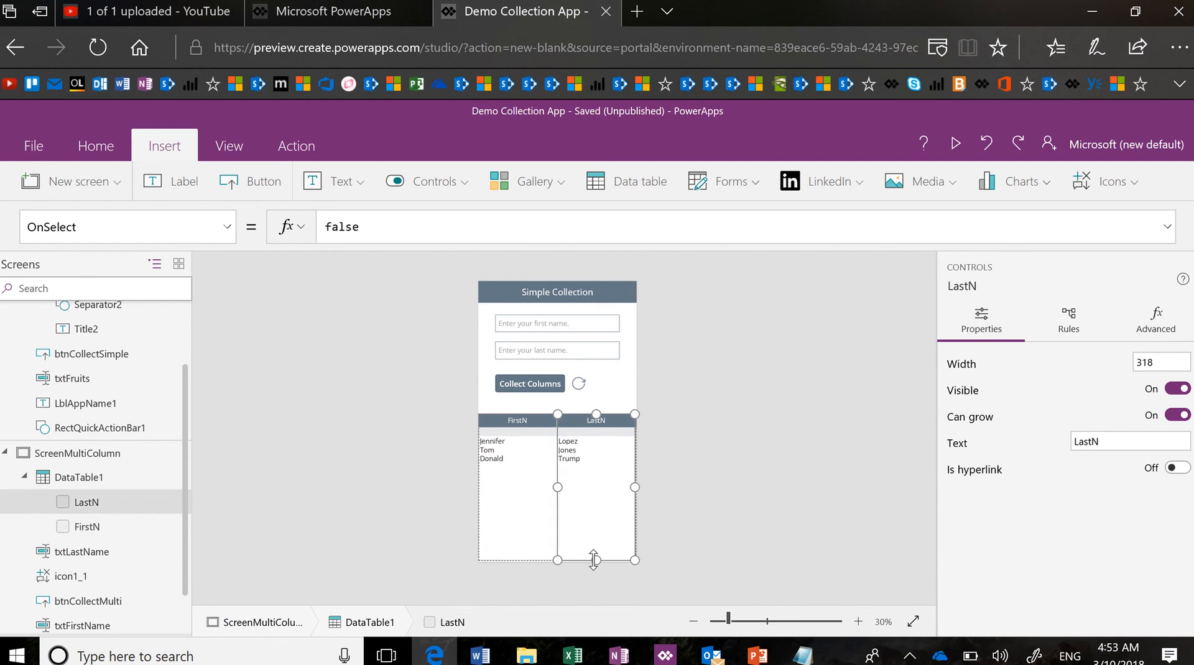
click(574, 601)
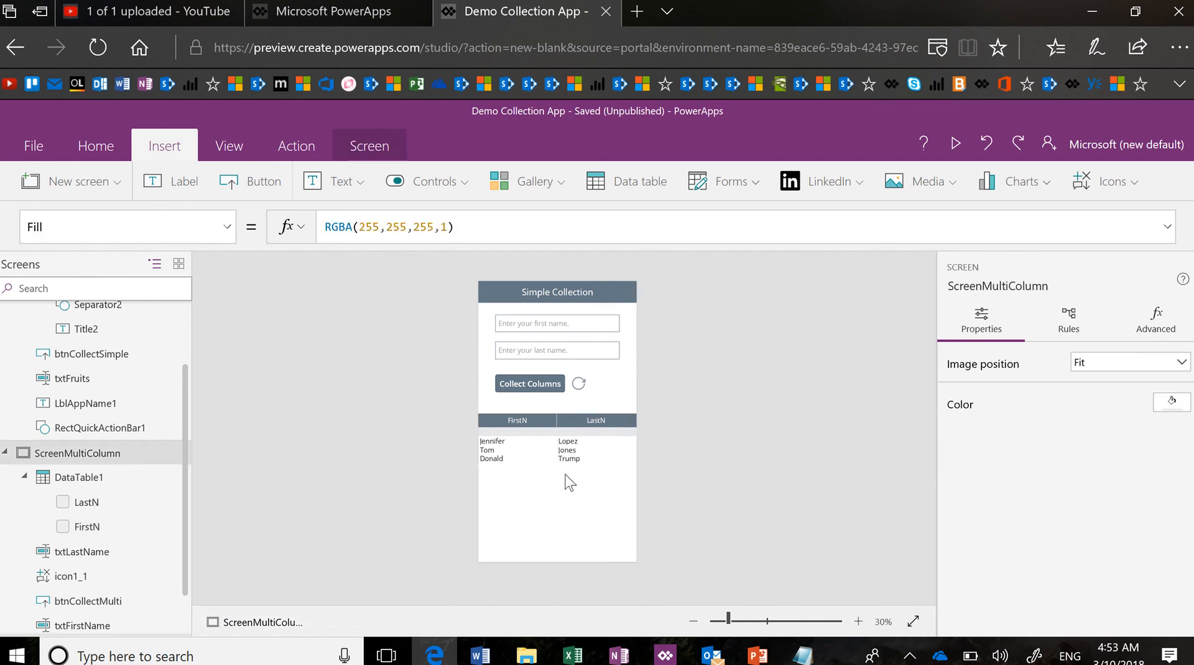
click(573, 518)
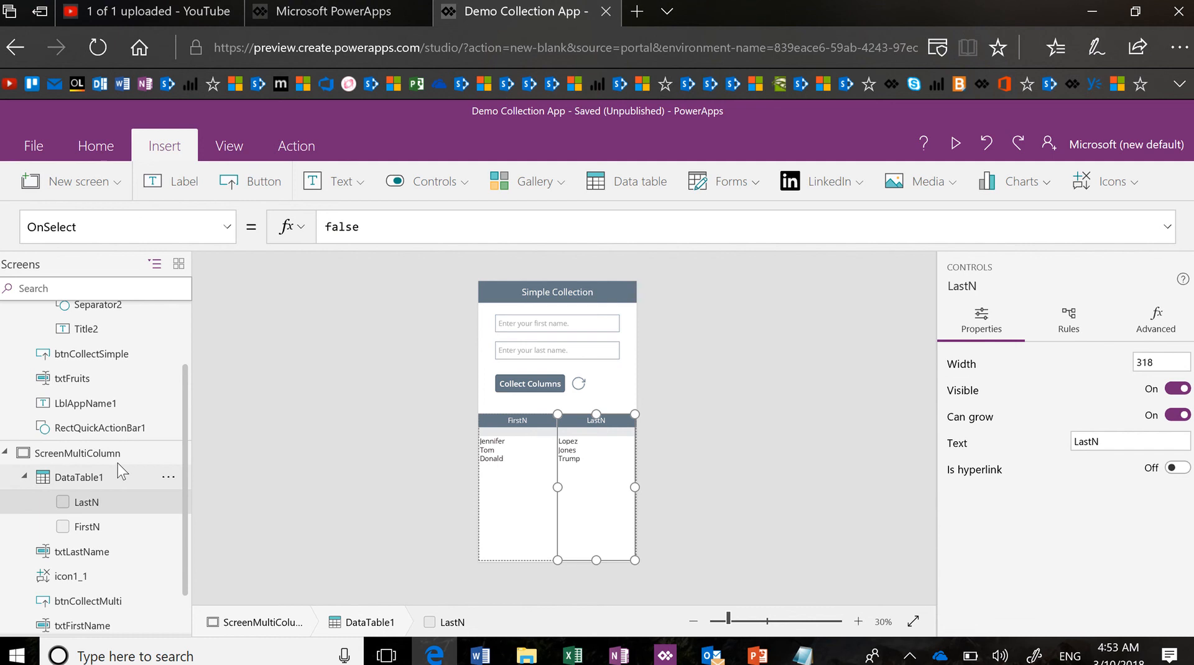
click(129, 476)
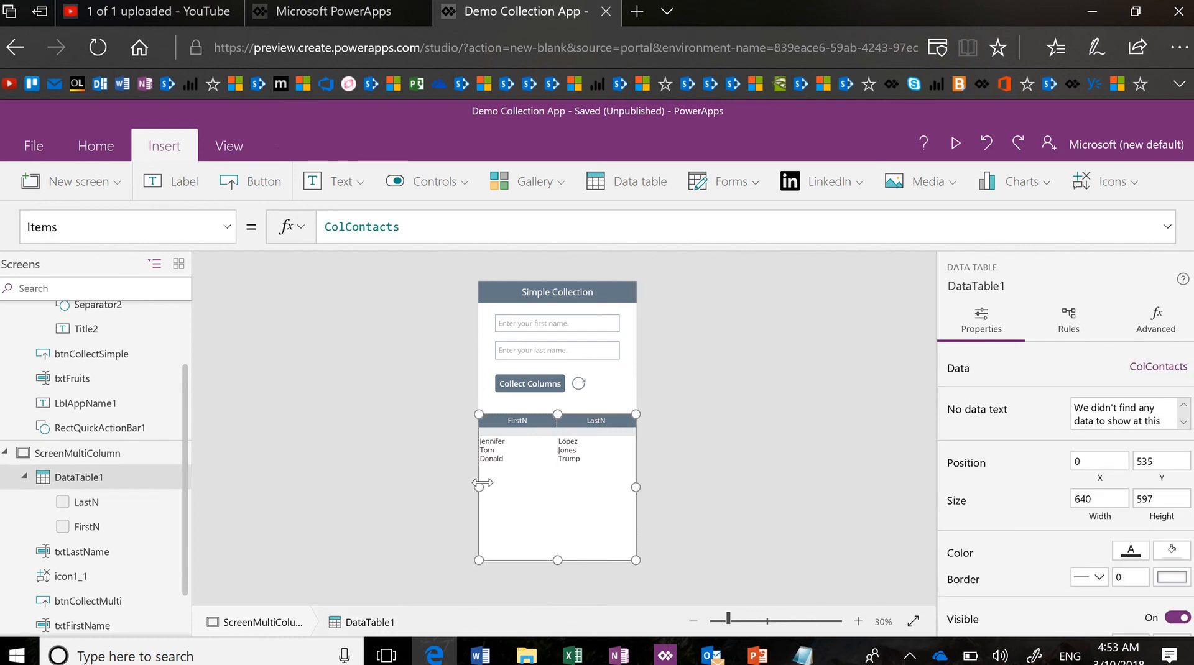
drag(483, 484, 498, 487)
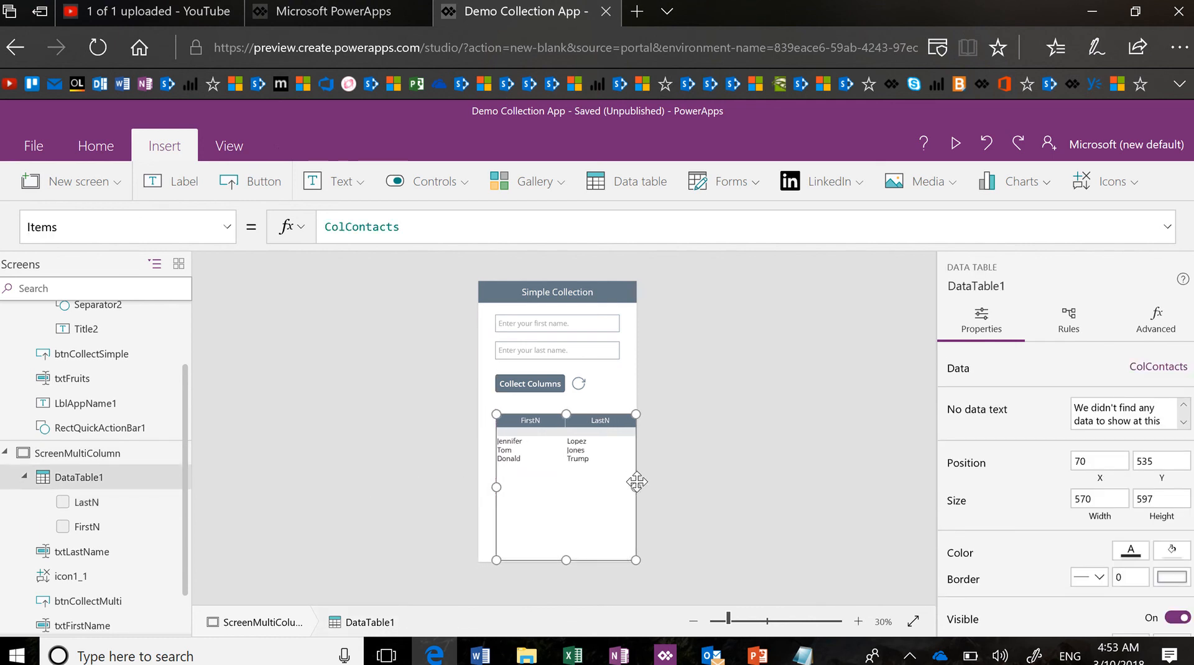
drag(635, 484, 618, 484)
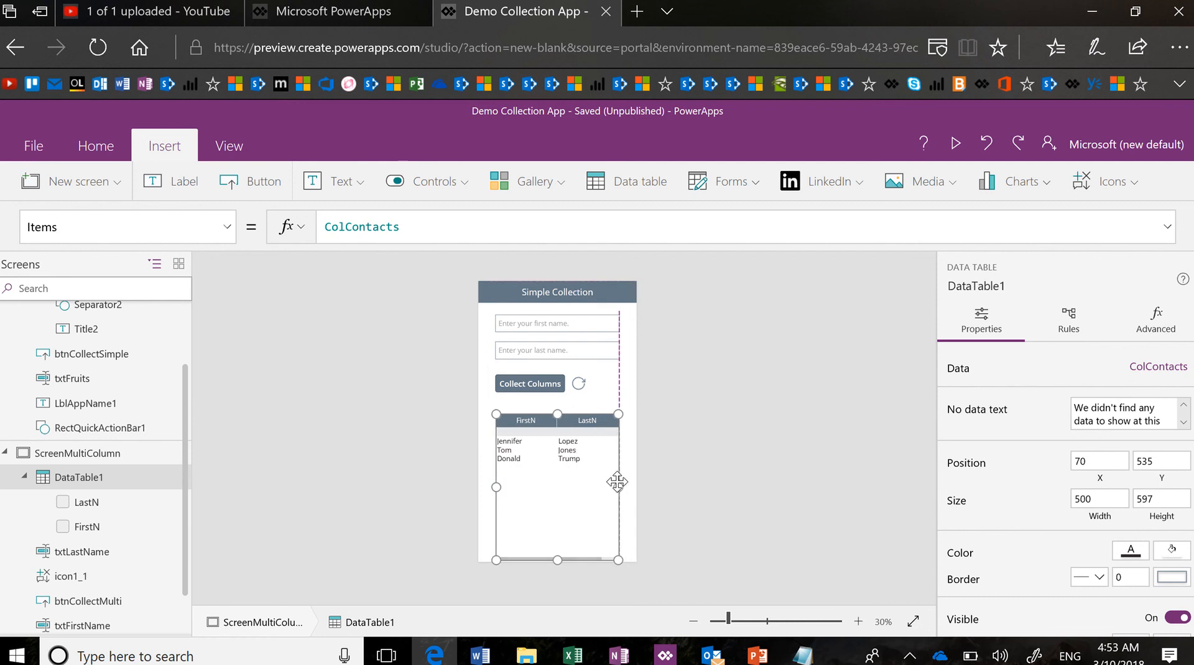
click(656, 485)
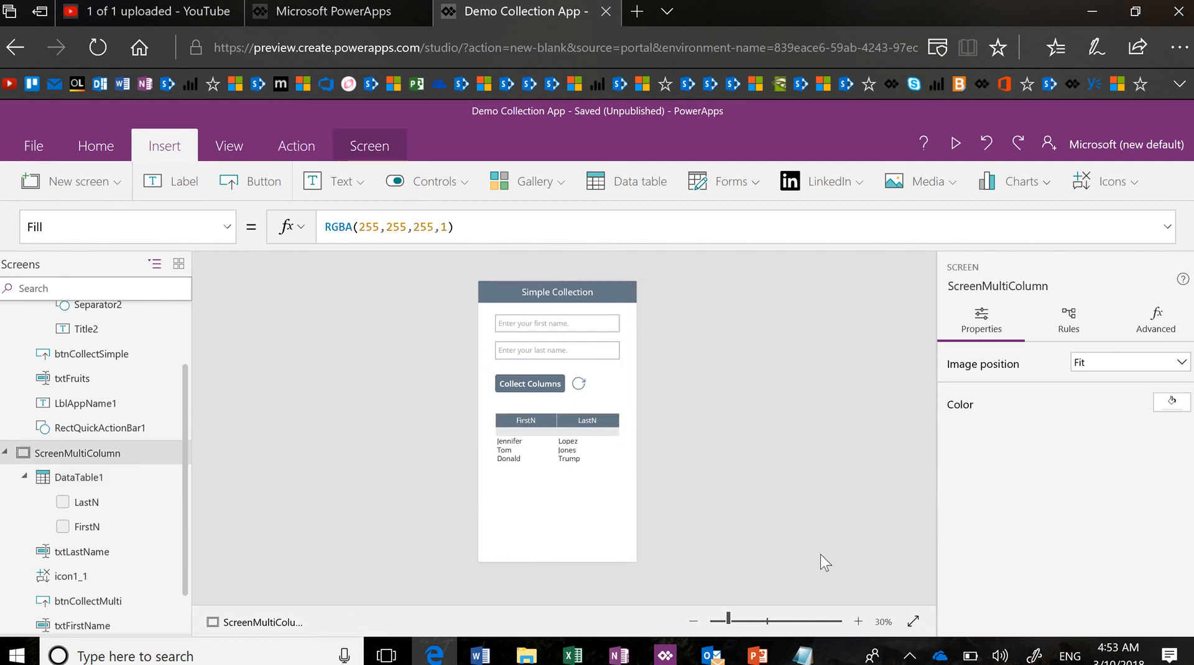
Briefly preview the app, then add a new scrollable screen
click(953, 140)
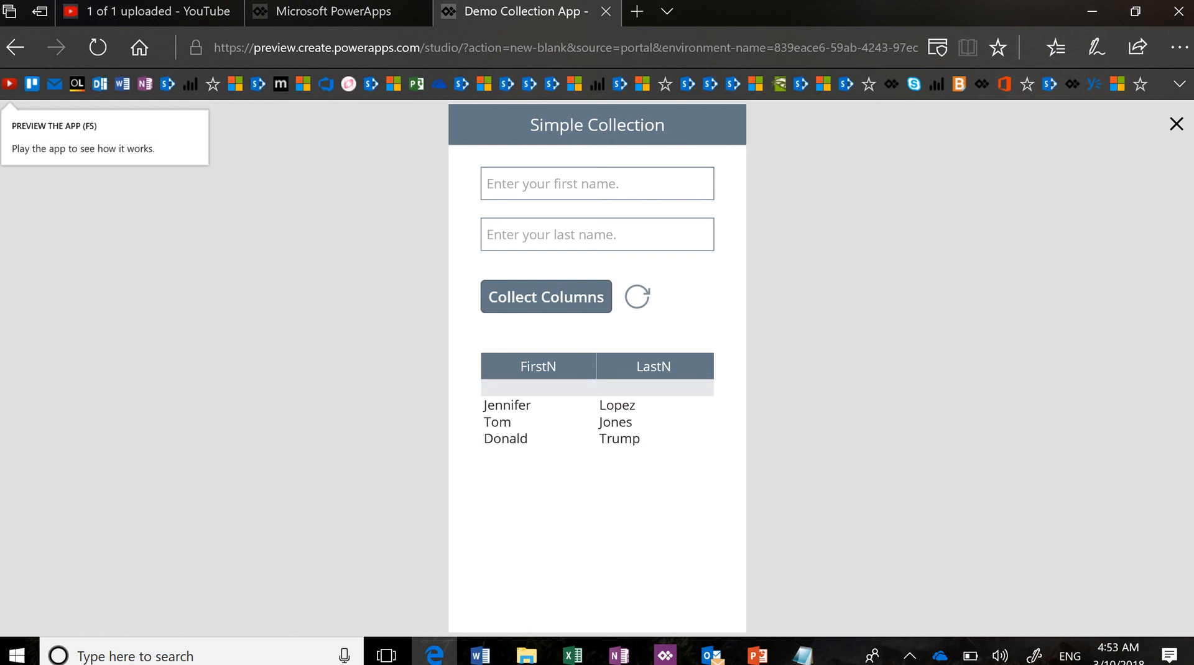
click(1176, 124)
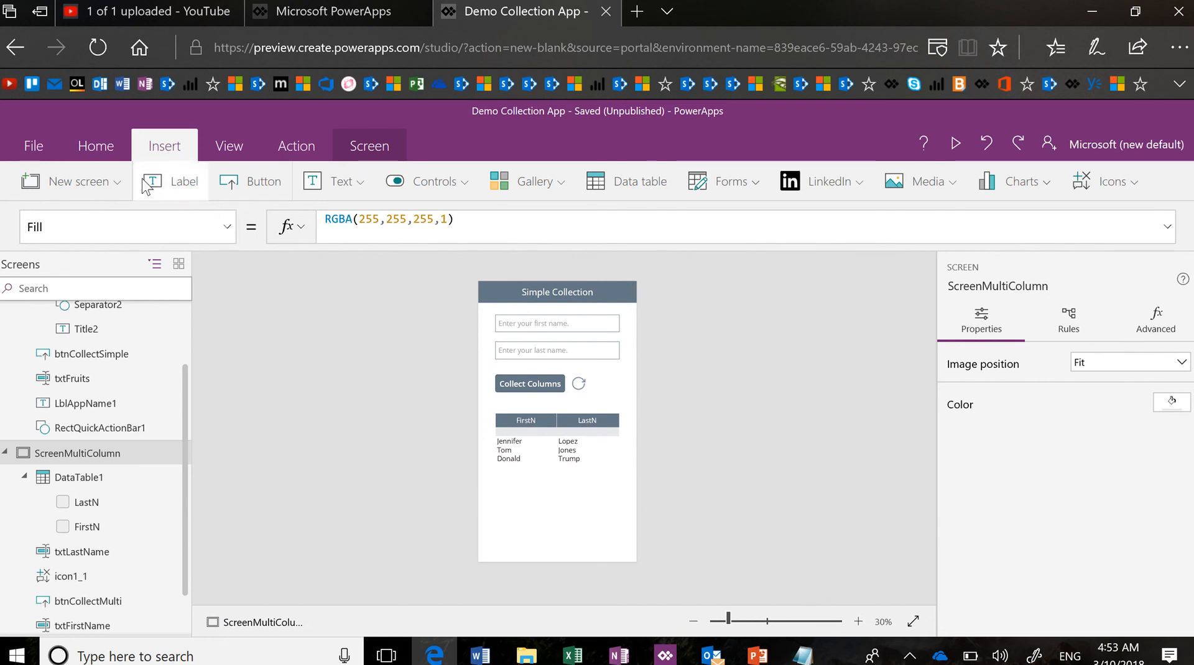
click(123, 187)
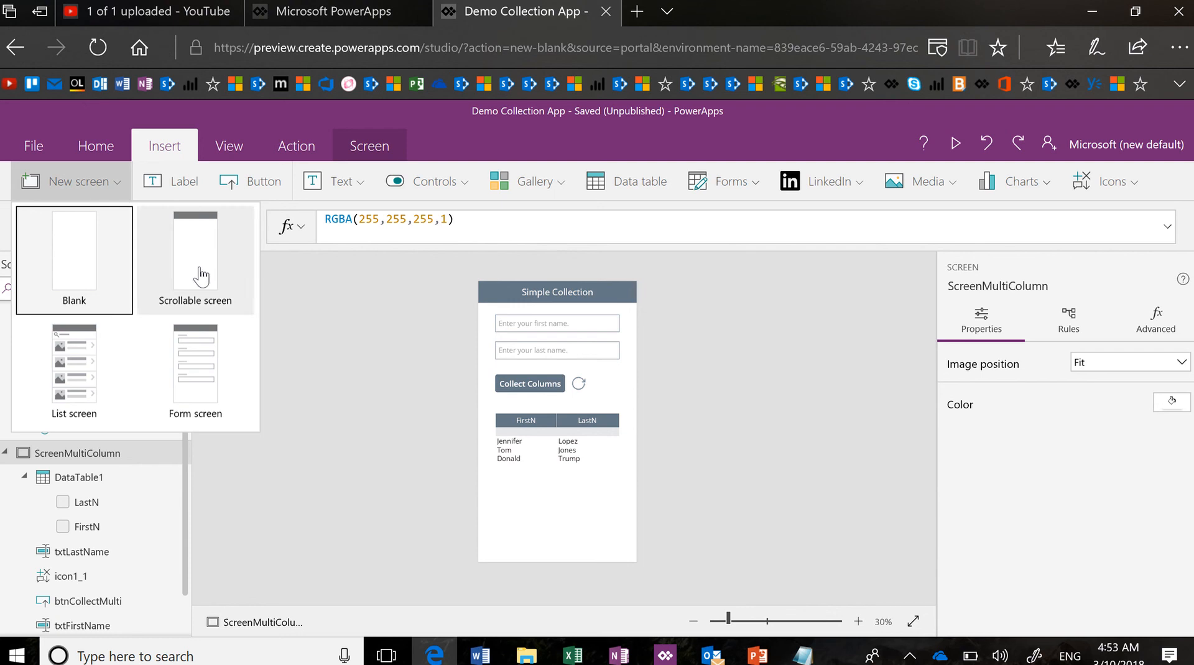
click(204, 274)
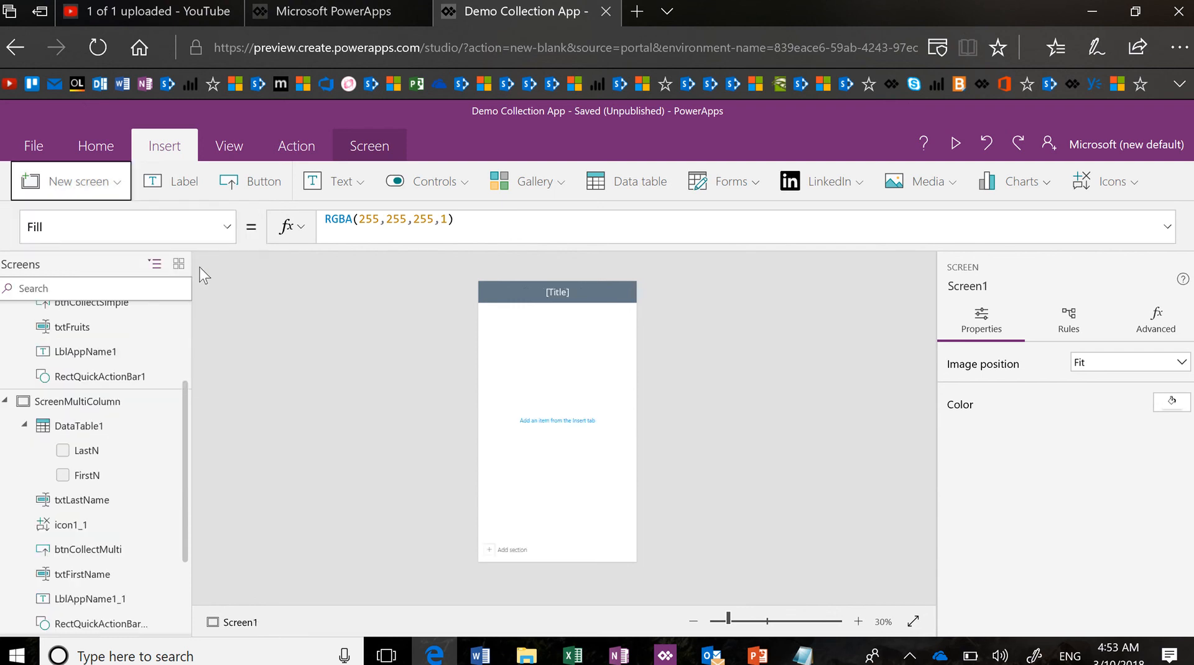
Open View > Data sources and try the OneDrive for Business connection
click(242, 159)
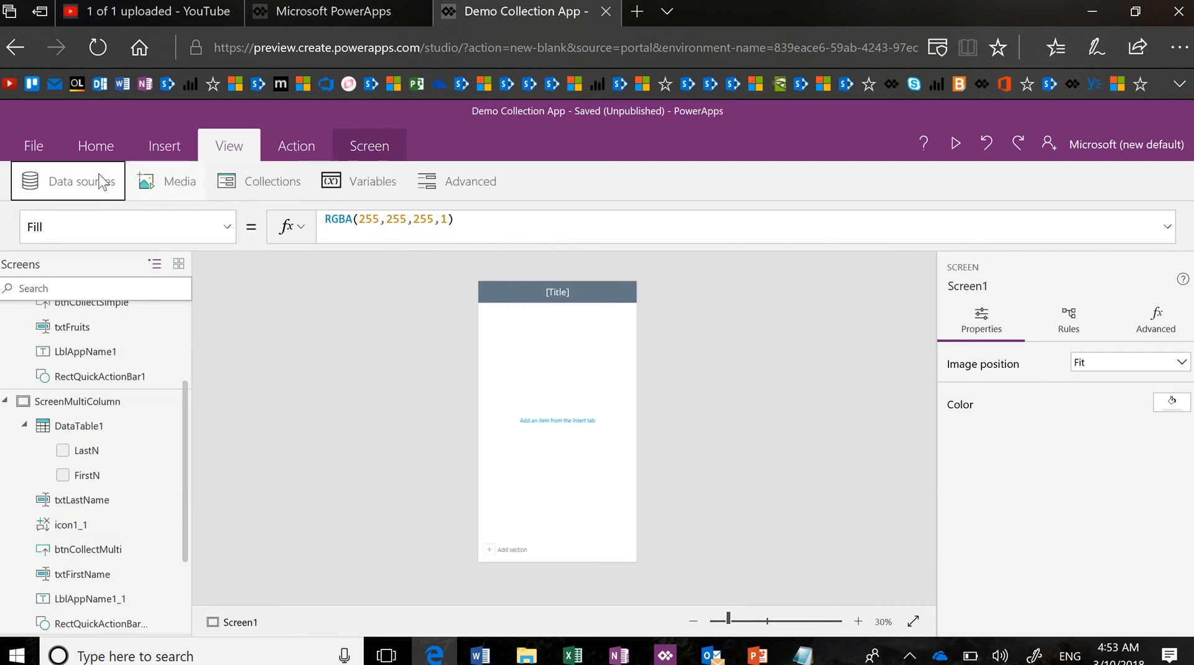
click(83, 184)
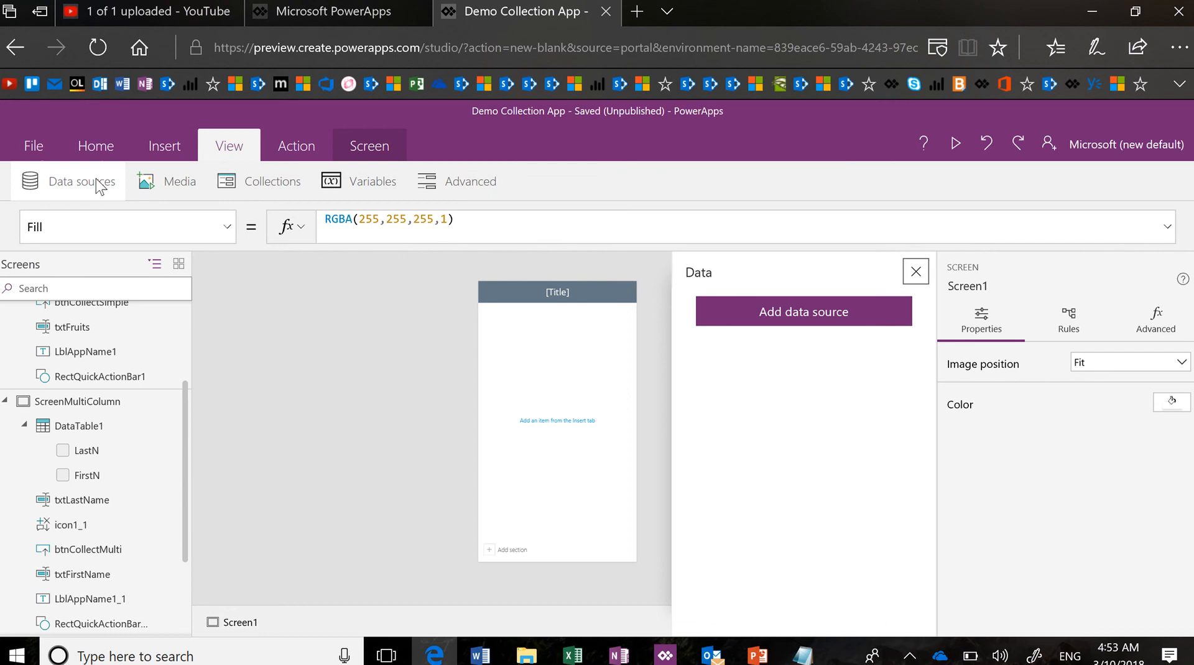
click(790, 324)
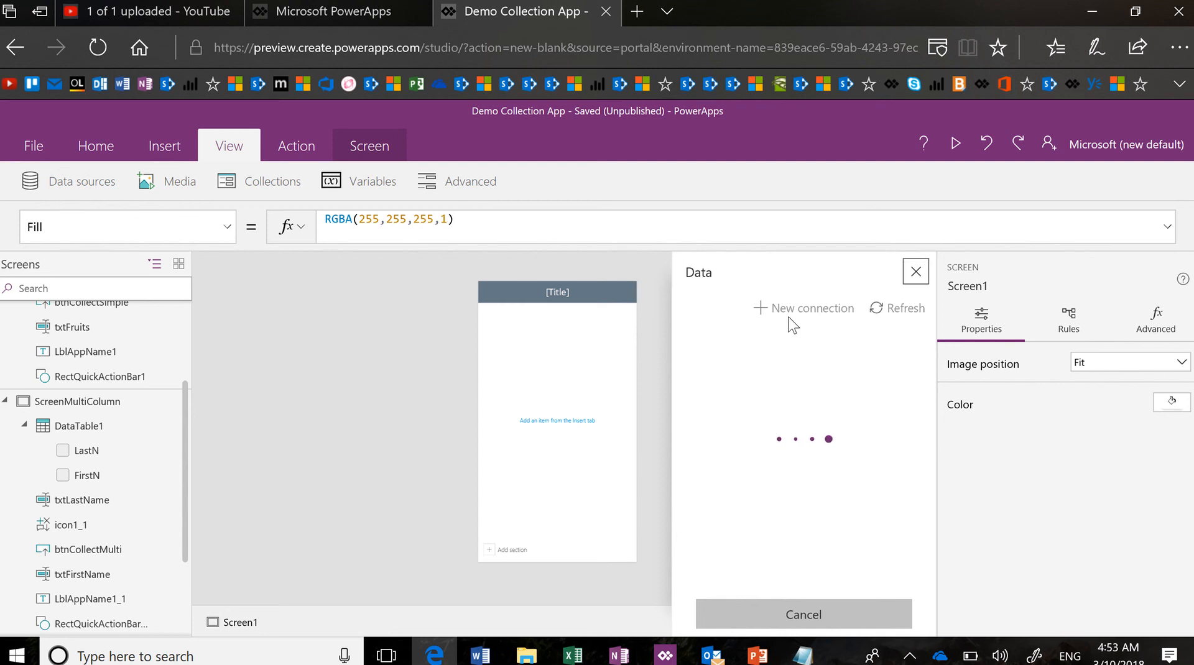
scroll(804, 484, down, 12)
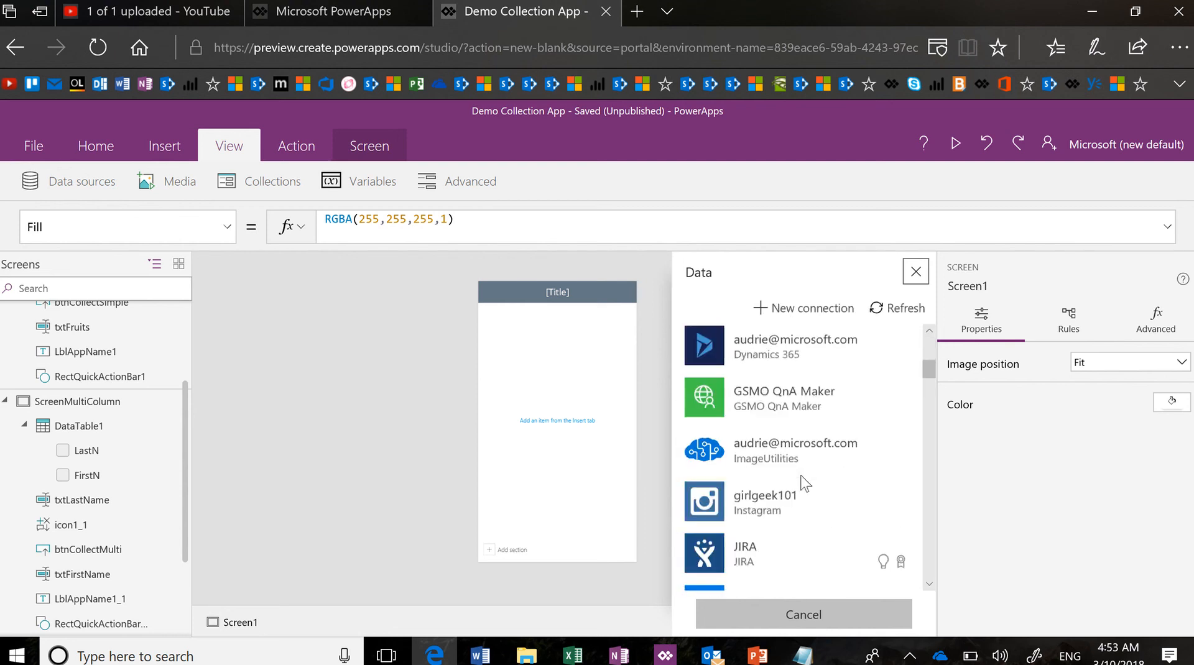
scroll(802, 482, down, 6)
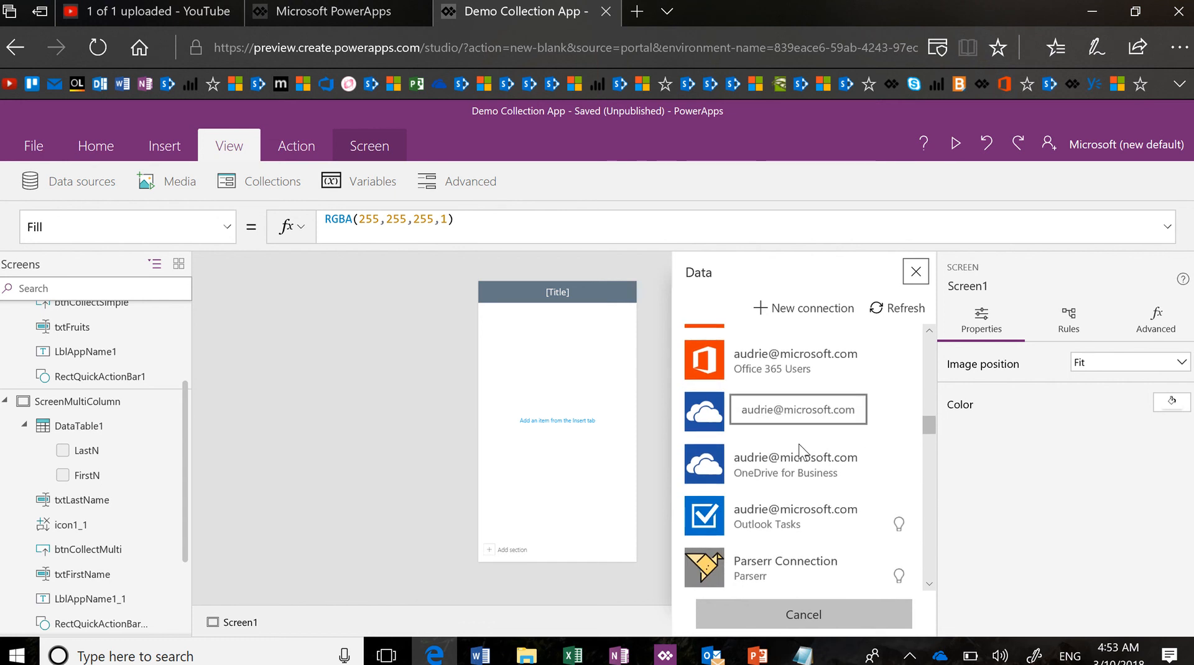
click(803, 459)
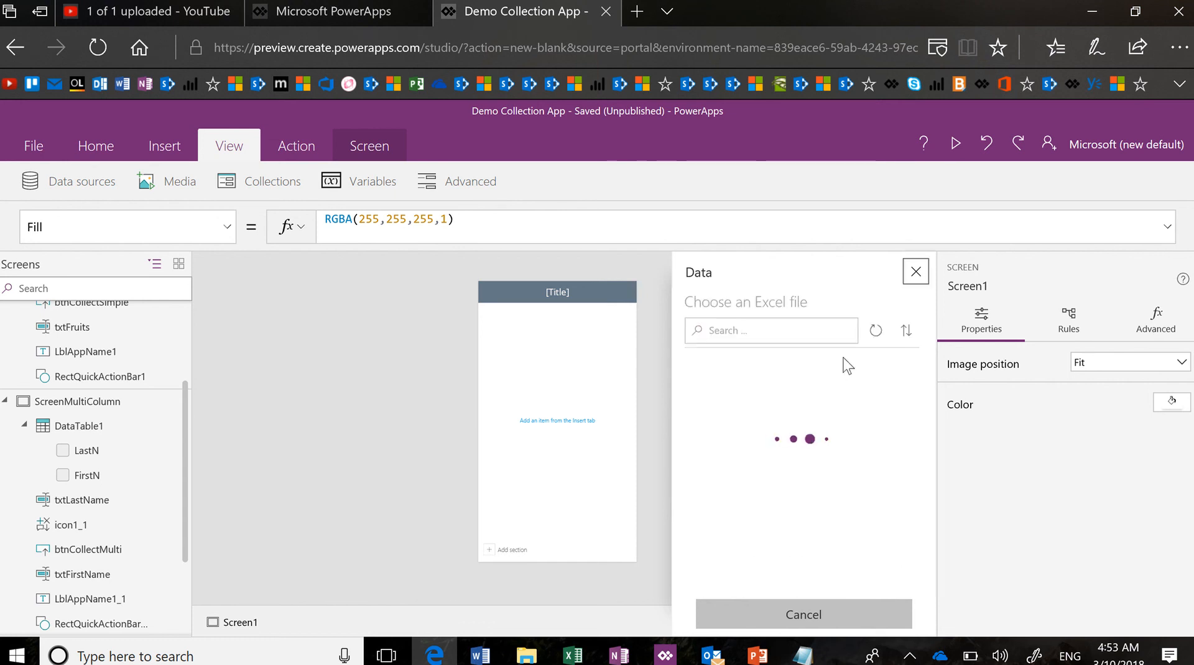
Cancel the Excel file choice and begin adding a data source again
click(915, 276)
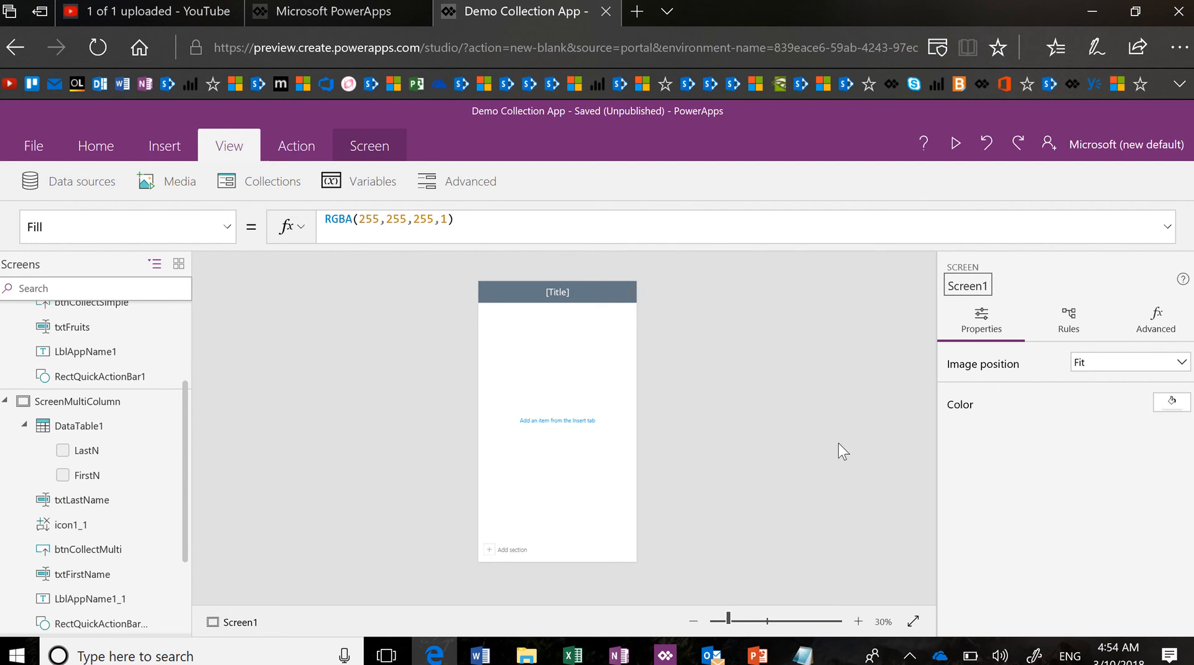
click(105, 193)
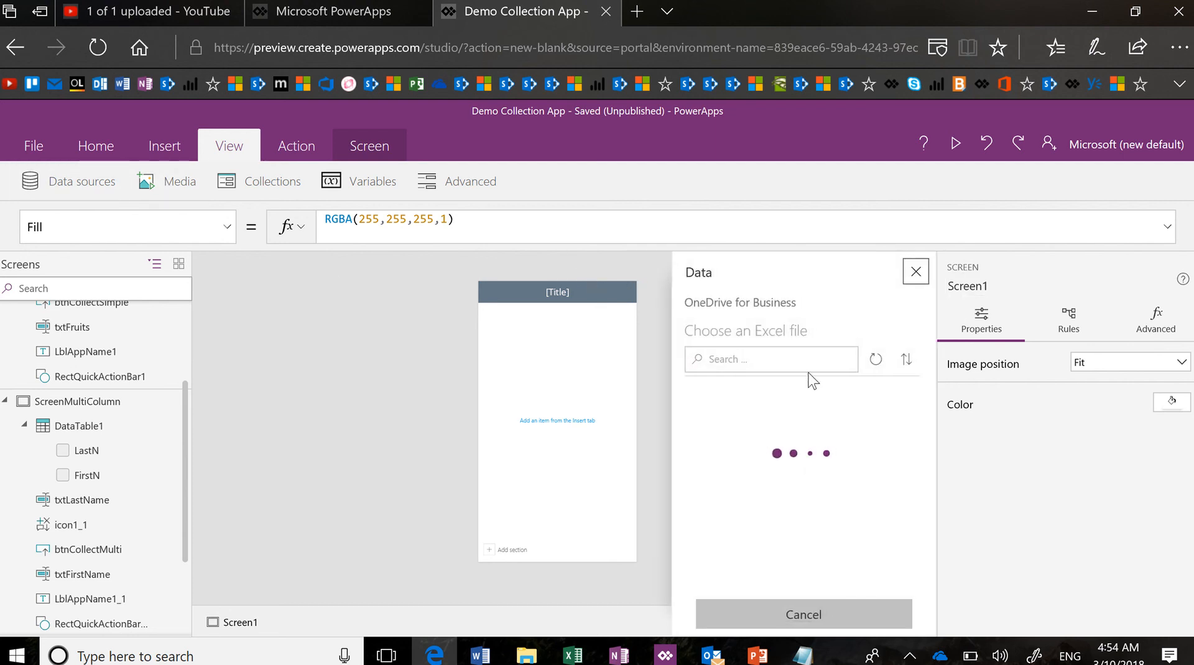
click(915, 273)
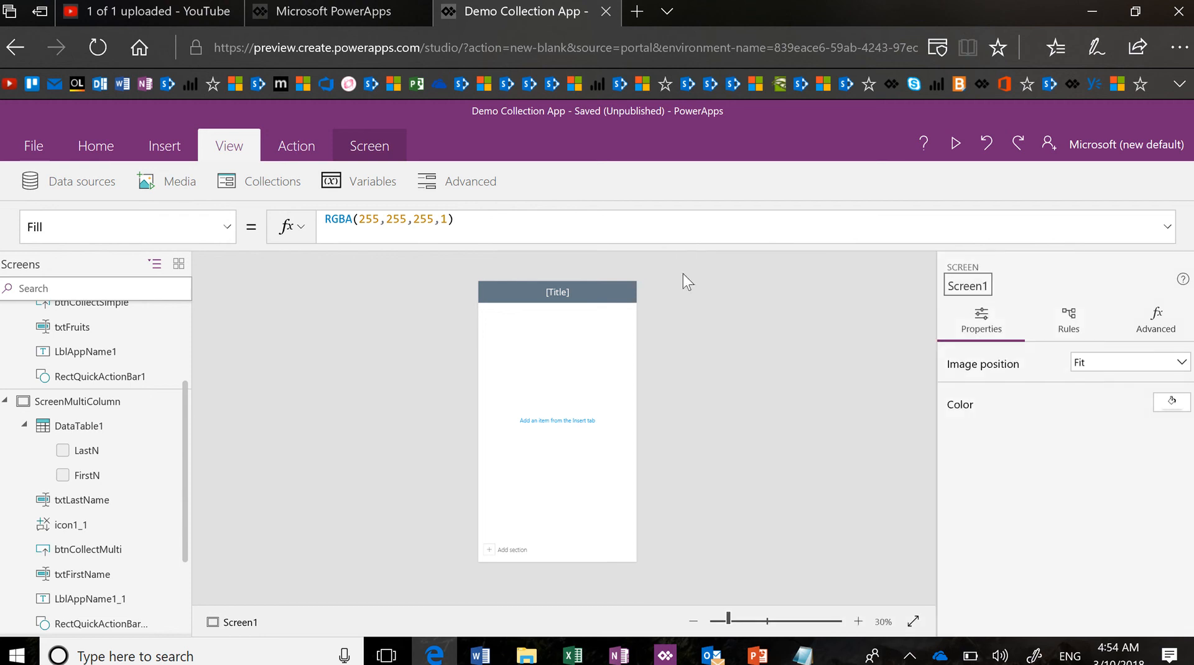
click(71, 183)
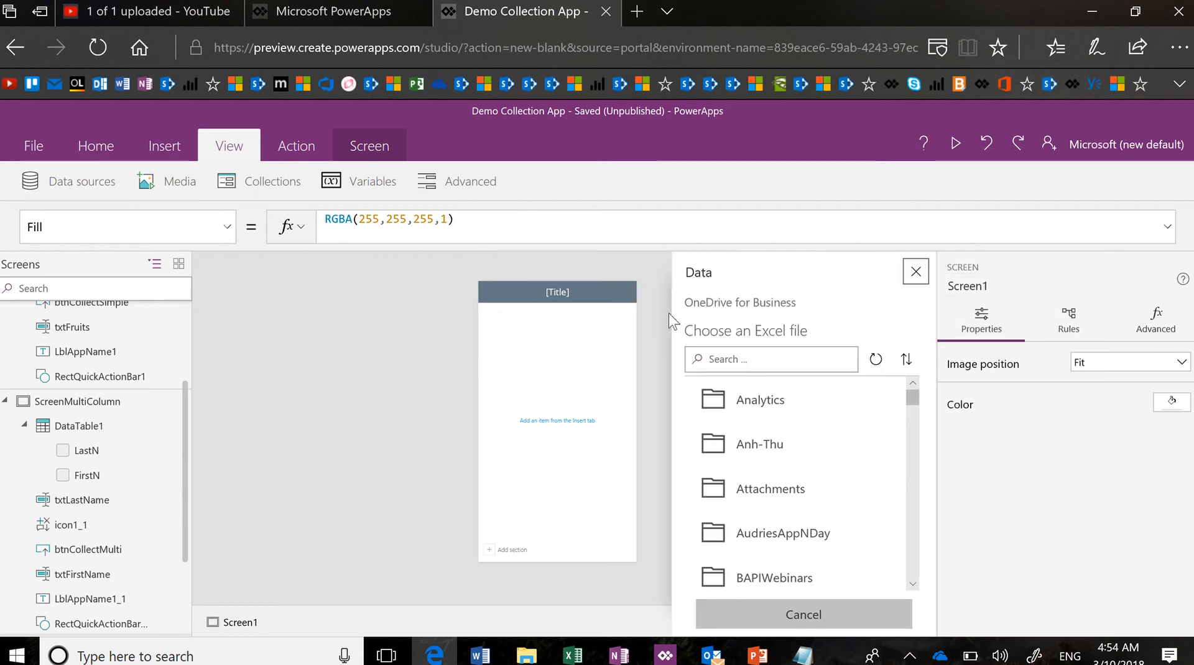
click(836, 616)
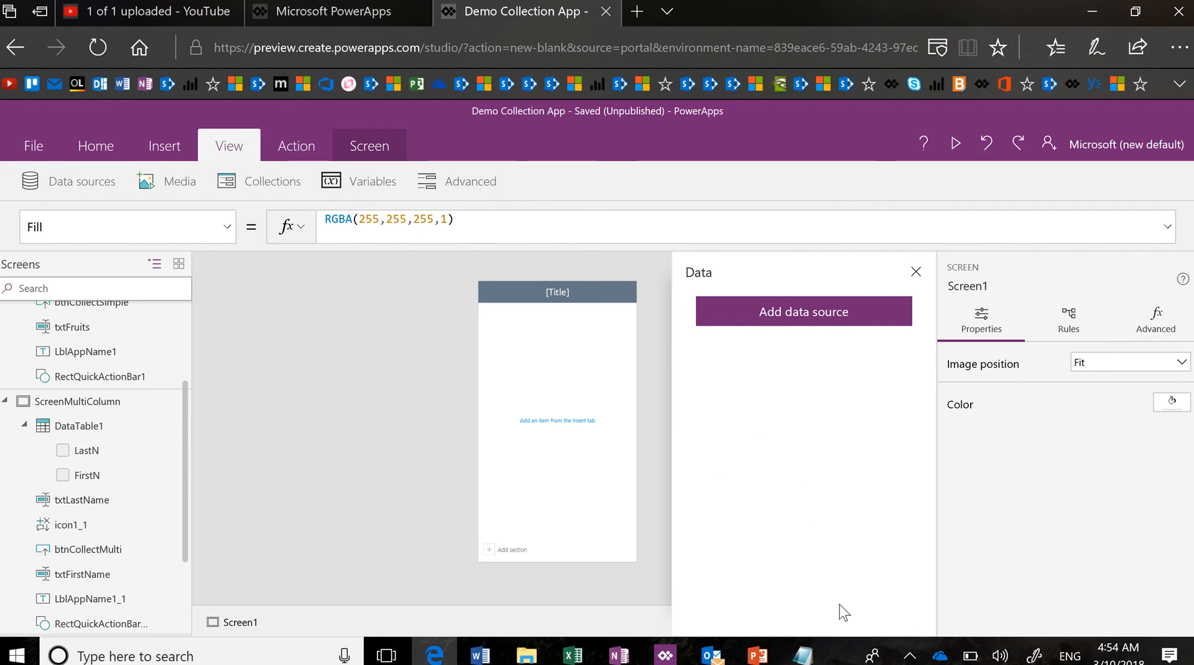
click(814, 317)
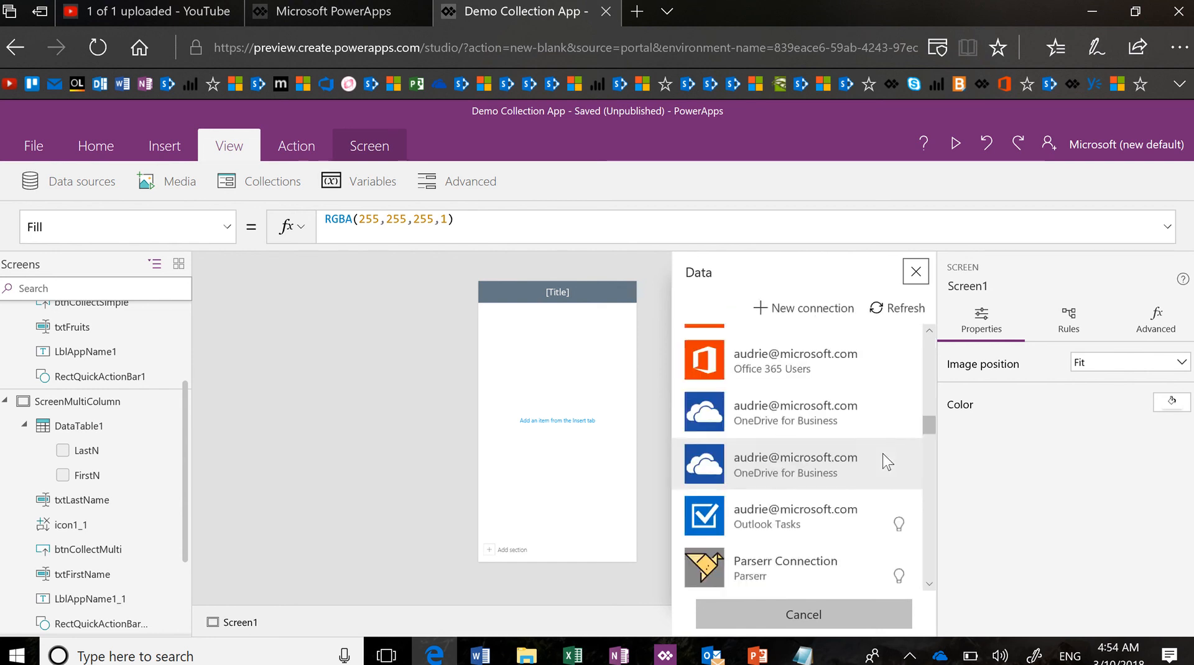
Connect the Fruits list from the SharePoint Planning Team Site
scroll(887, 463, down, 12)
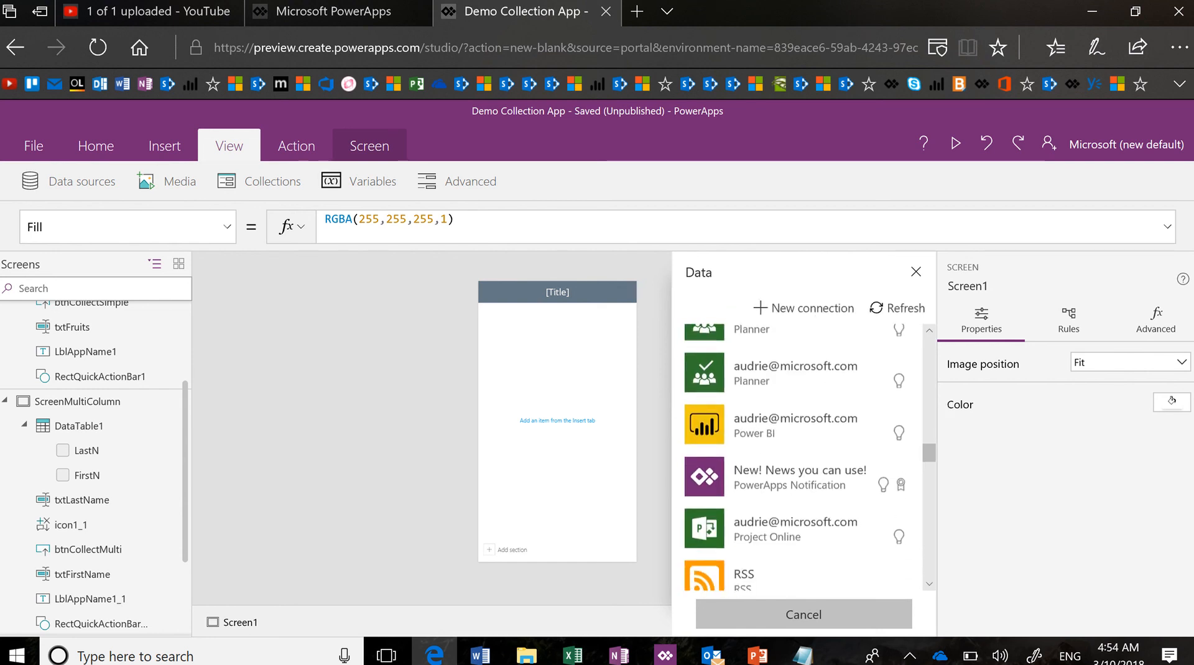
scroll(802, 457, down, 3)
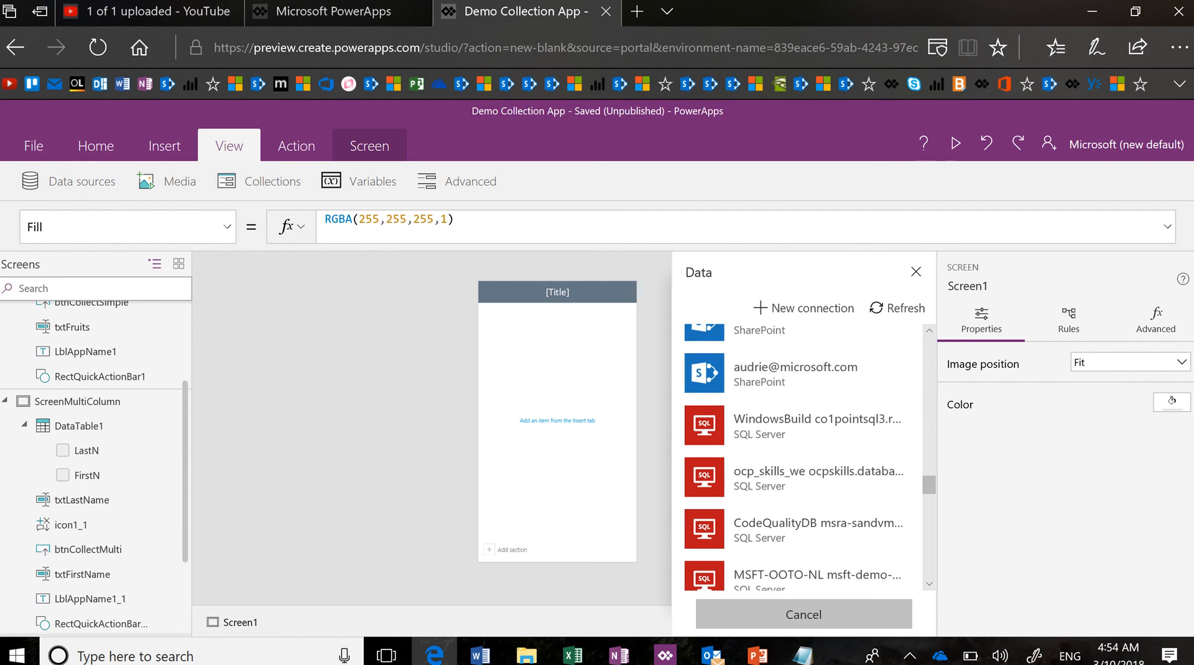
scroll(802, 457, up, 3)
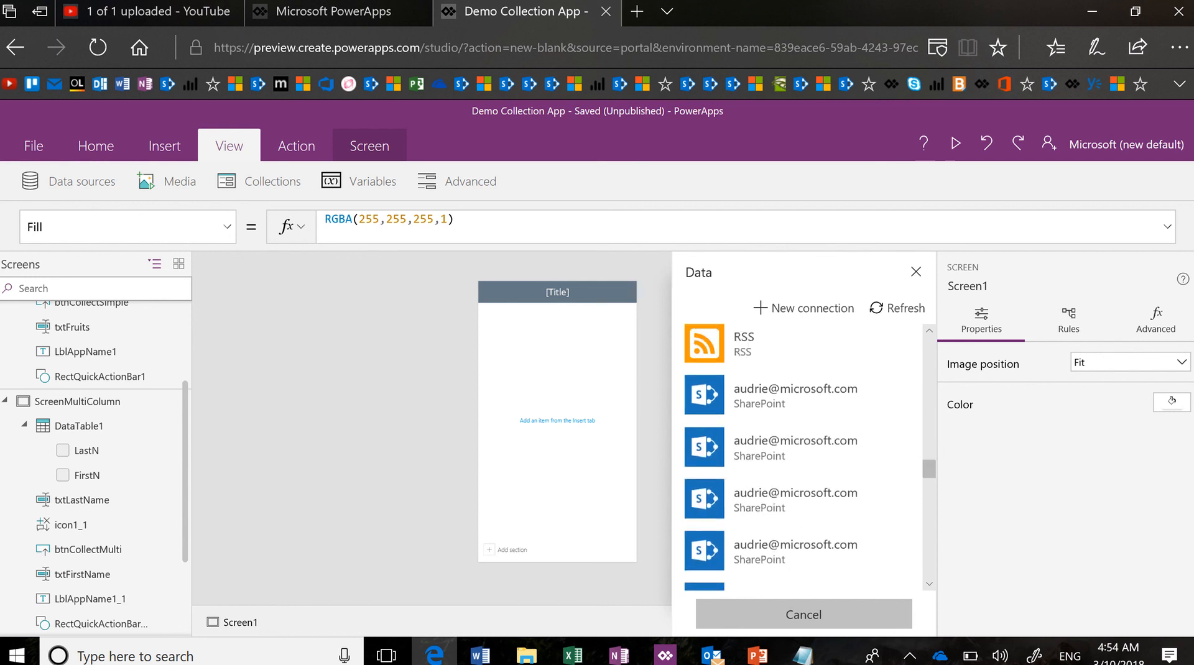
click(796, 399)
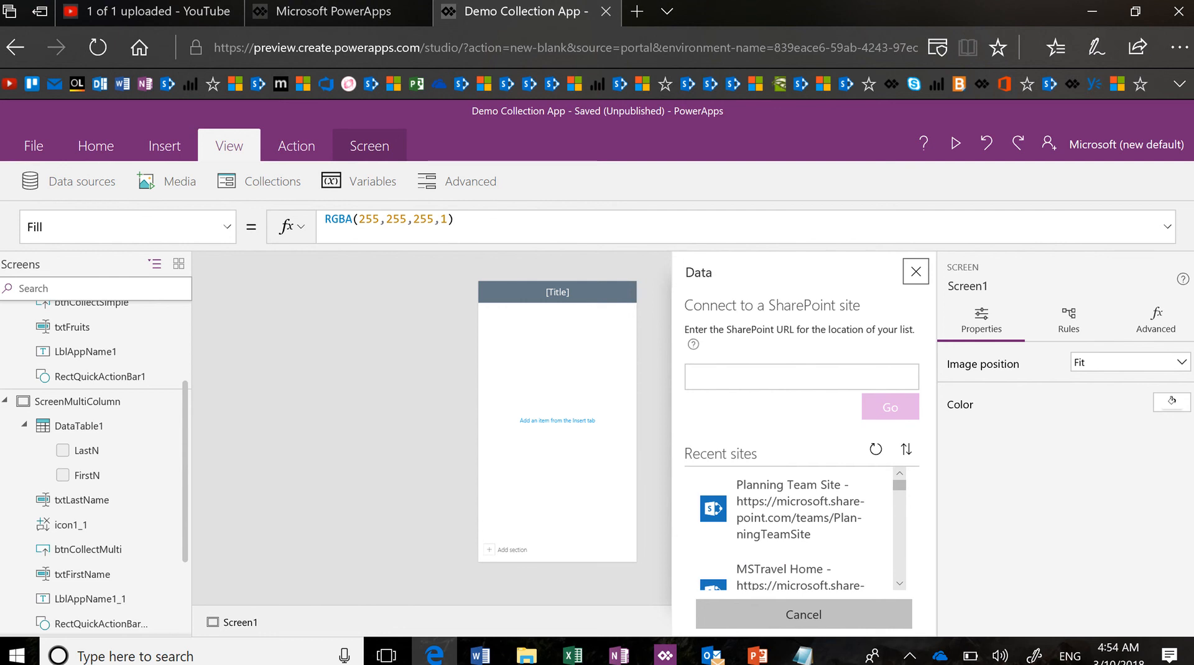
click(799, 508)
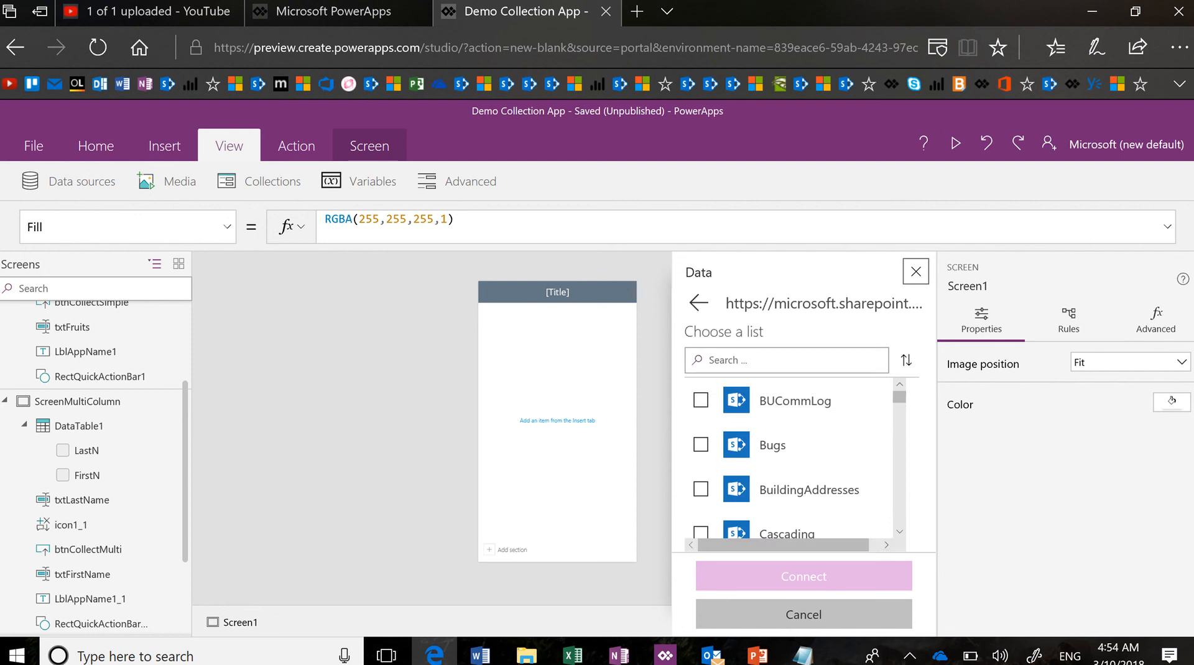
scroll(789, 460, down, 5)
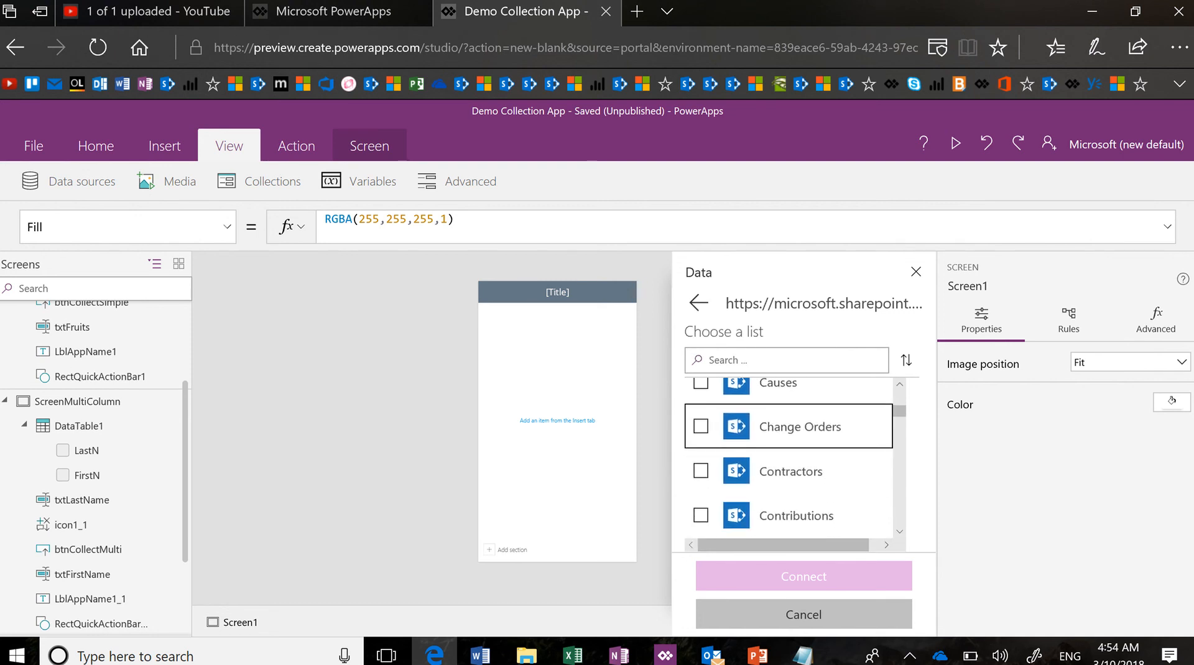
scroll(789, 458, down, 6)
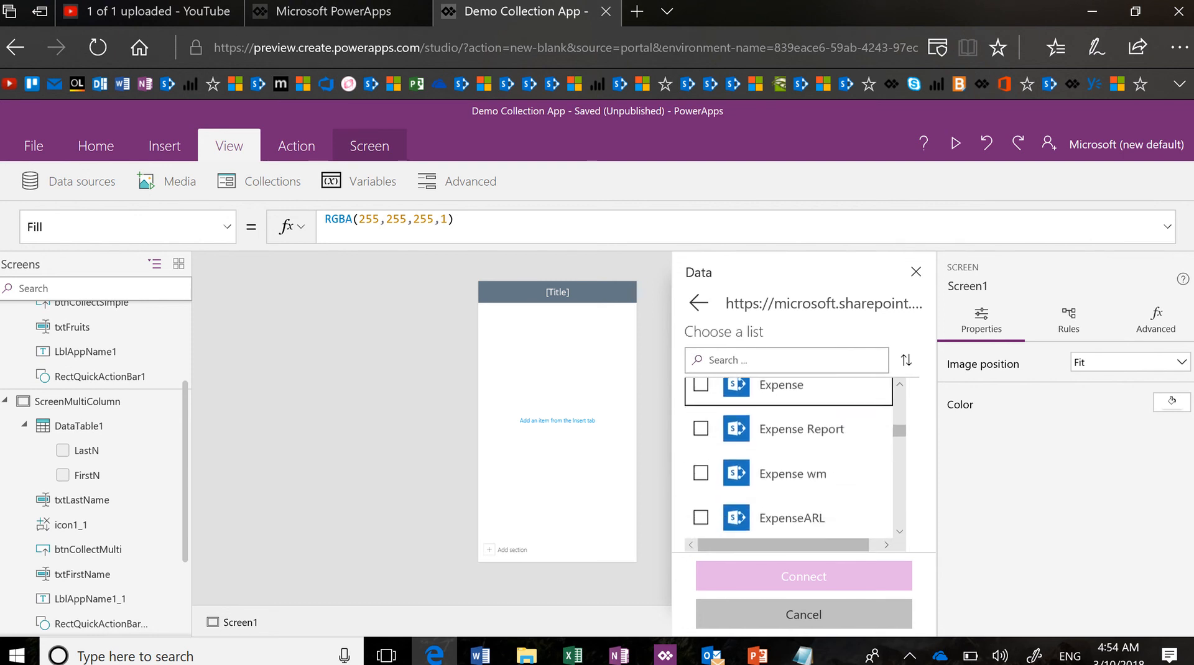
scroll(790, 458, down, 5)
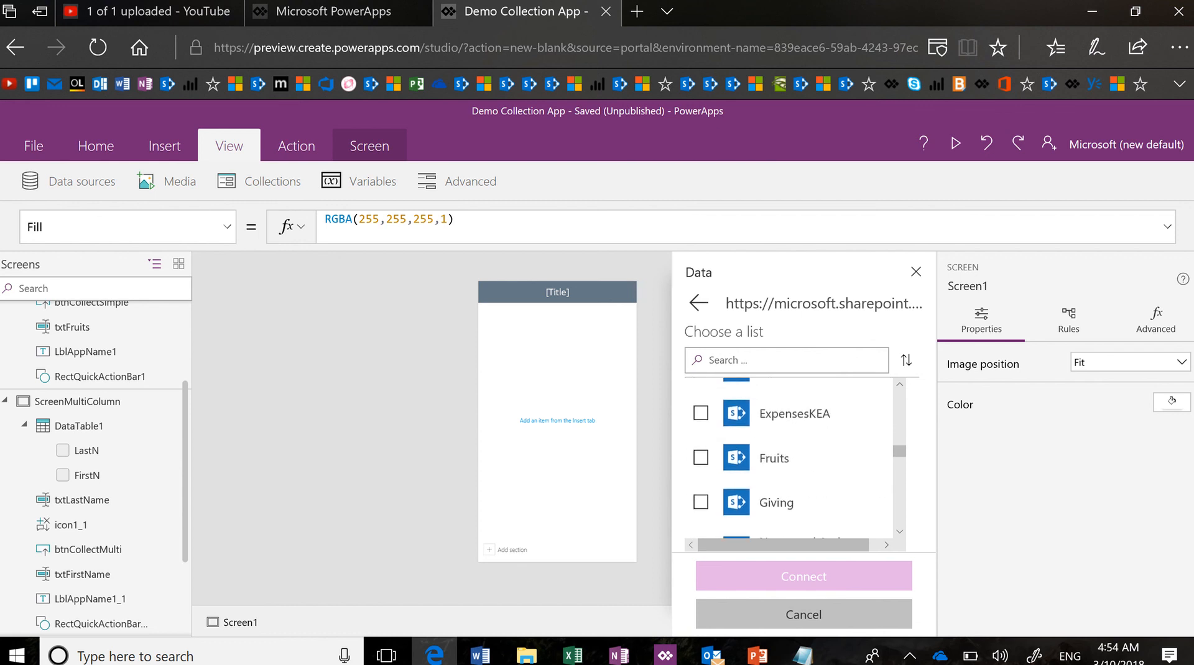
click(701, 458)
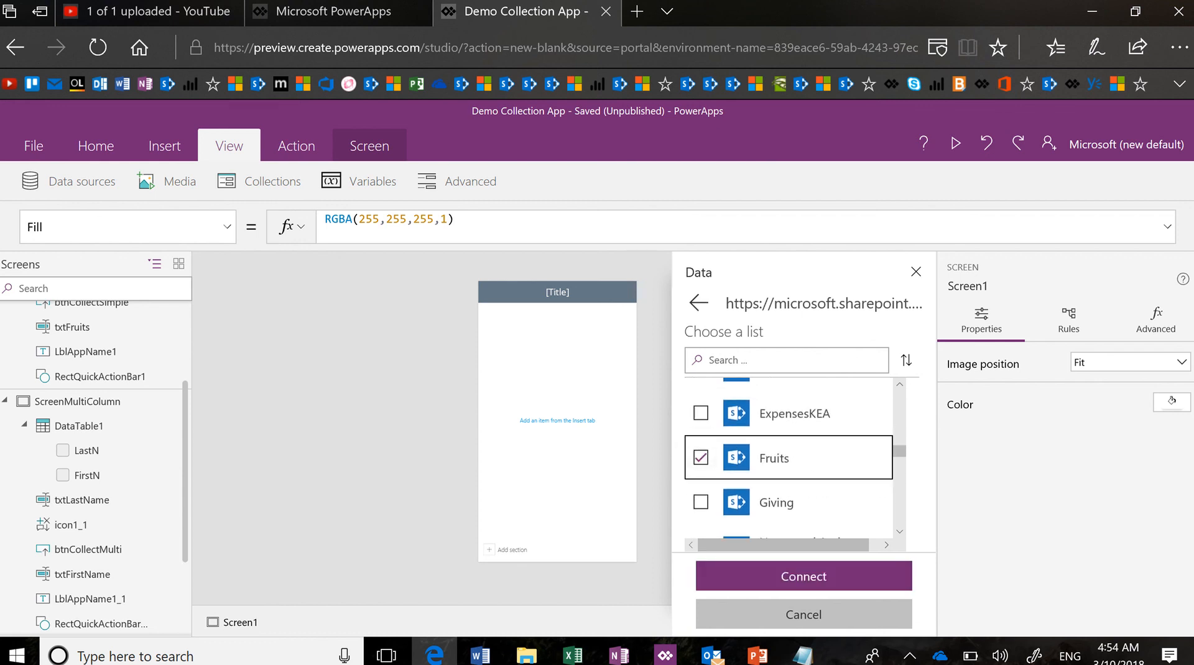
click(856, 576)
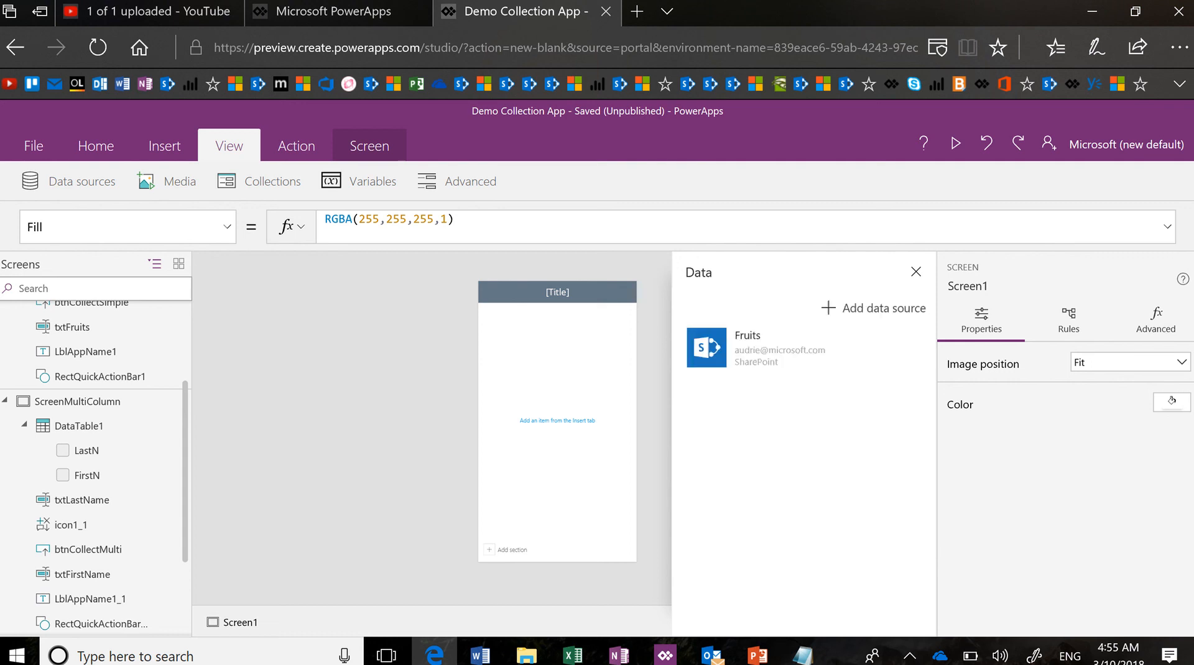
click(583, 459)
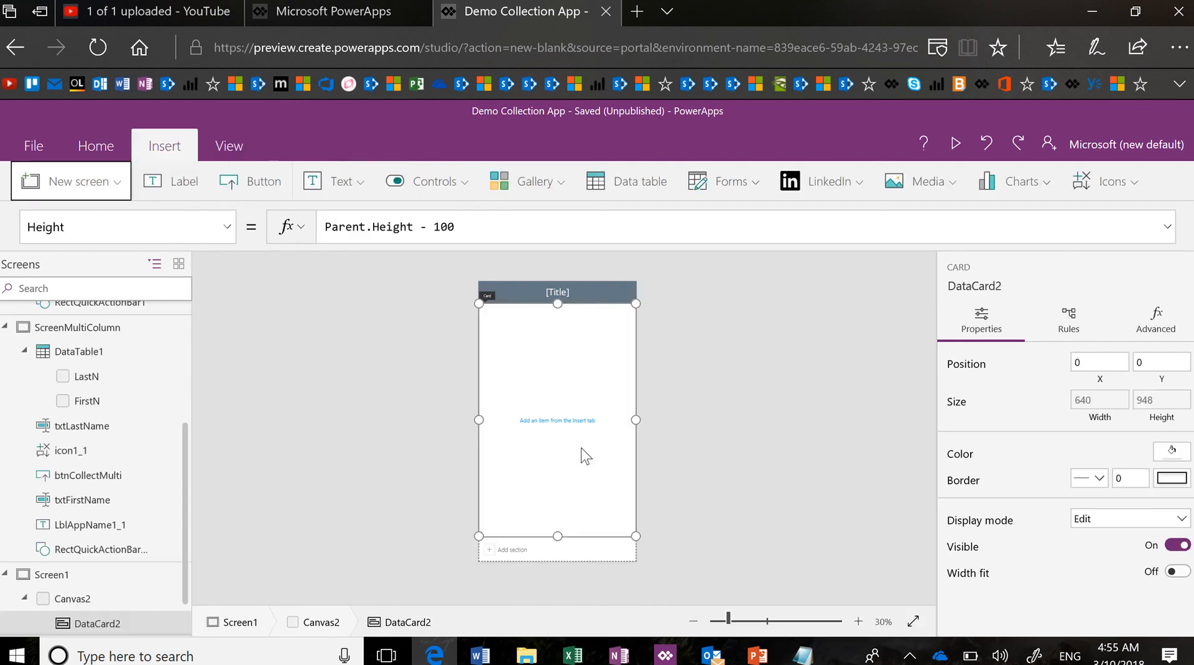
Delete DataCard2 and Canvas2 and set the title to 'Collect from Data'
key(Delete)
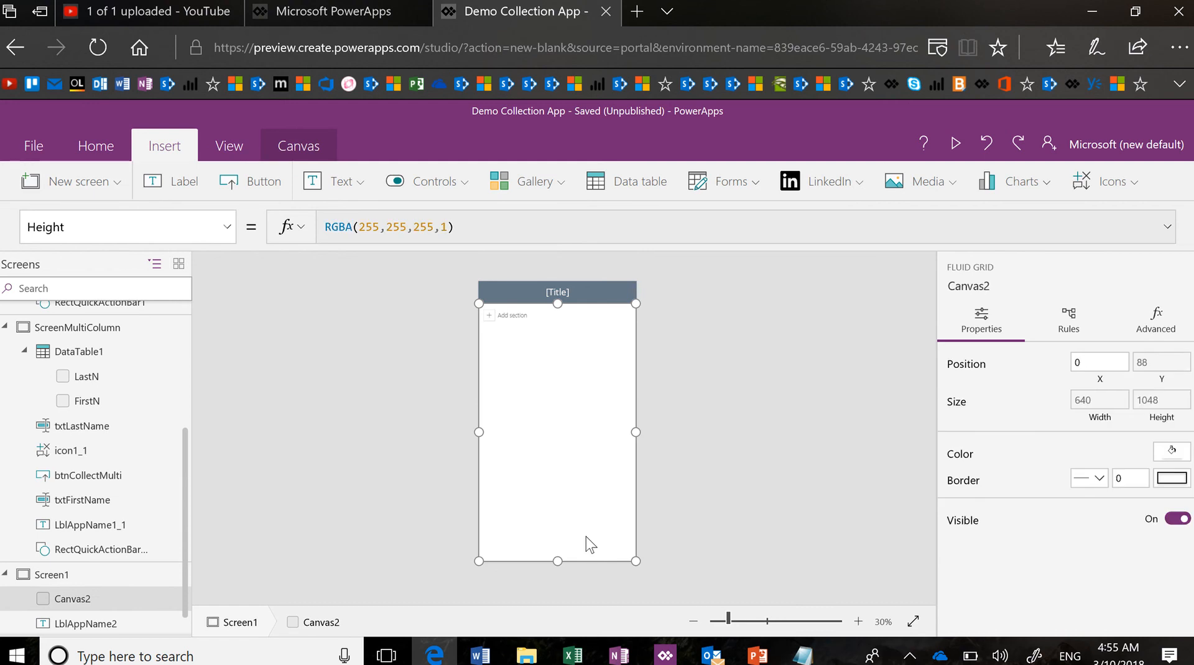
key(Delete)
click(561, 298)
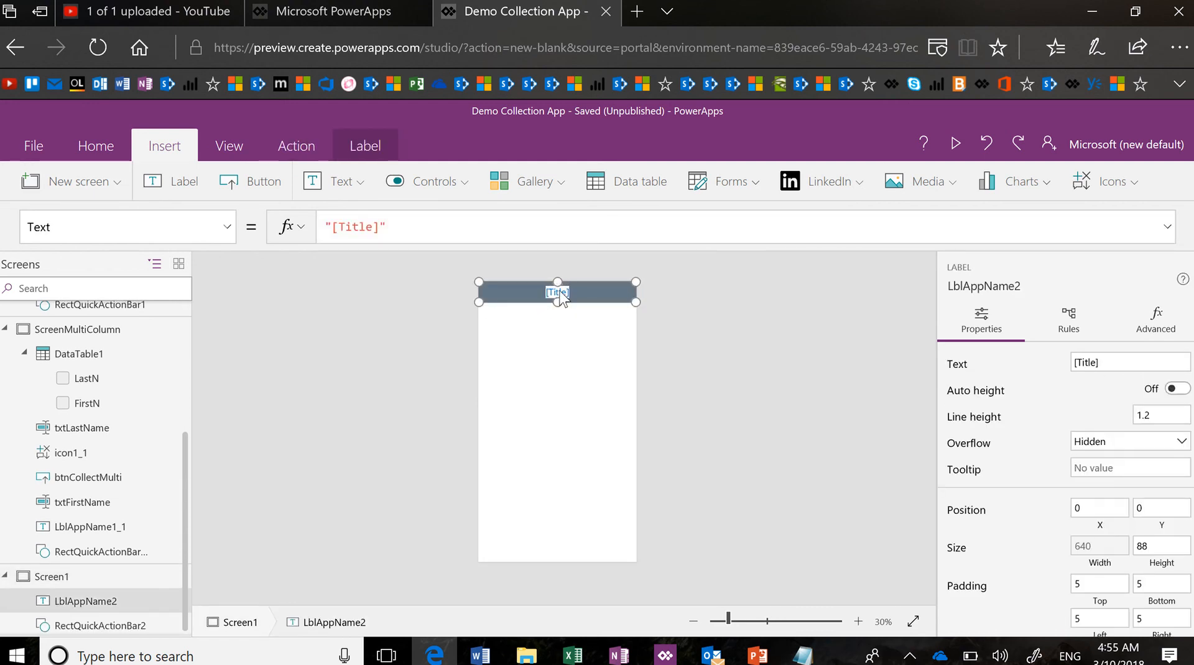
text(C)
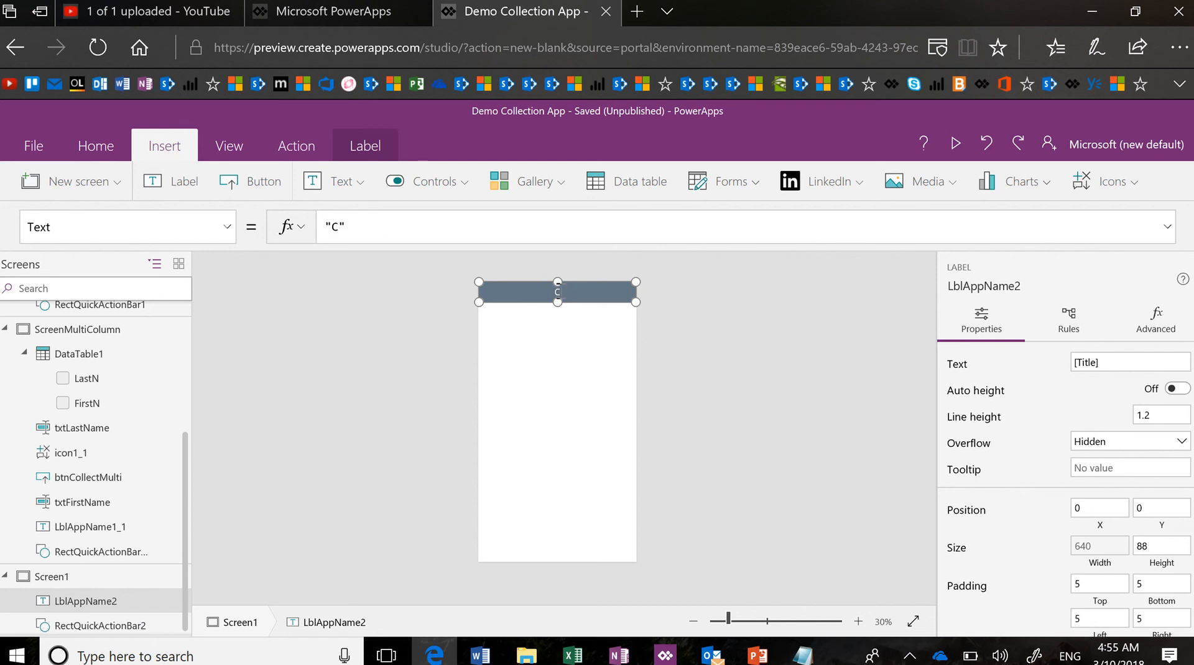
text(ollect from Data)
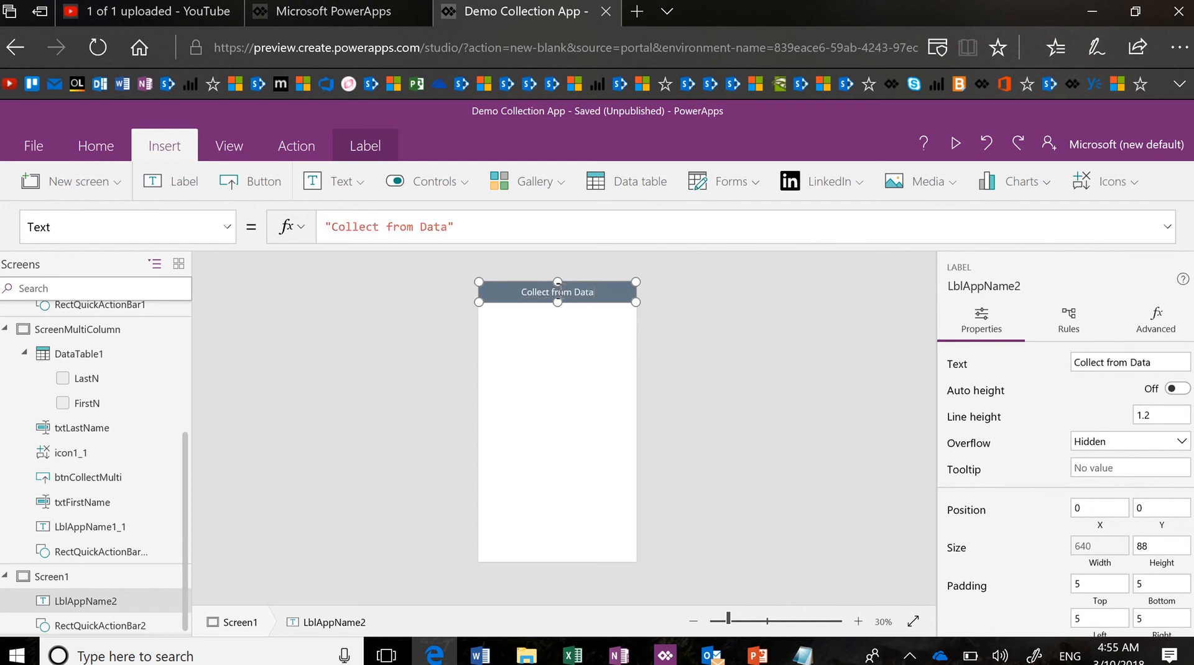
Rename Screen1 to CollectonScreen
click(599, 477)
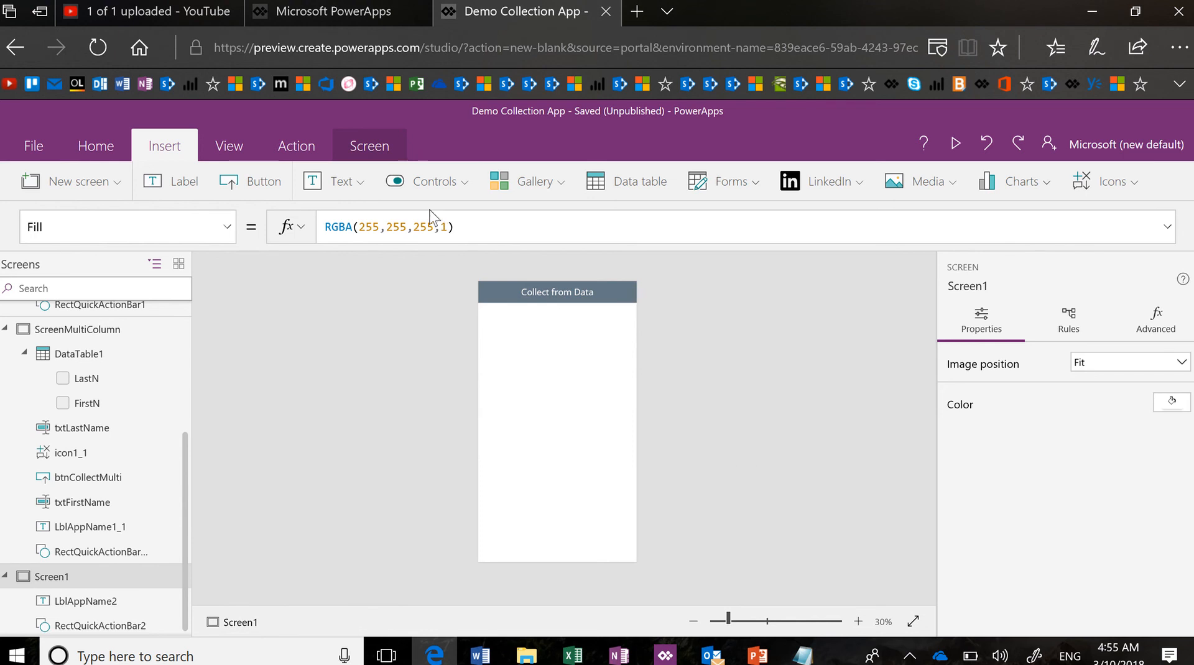
click(229, 232)
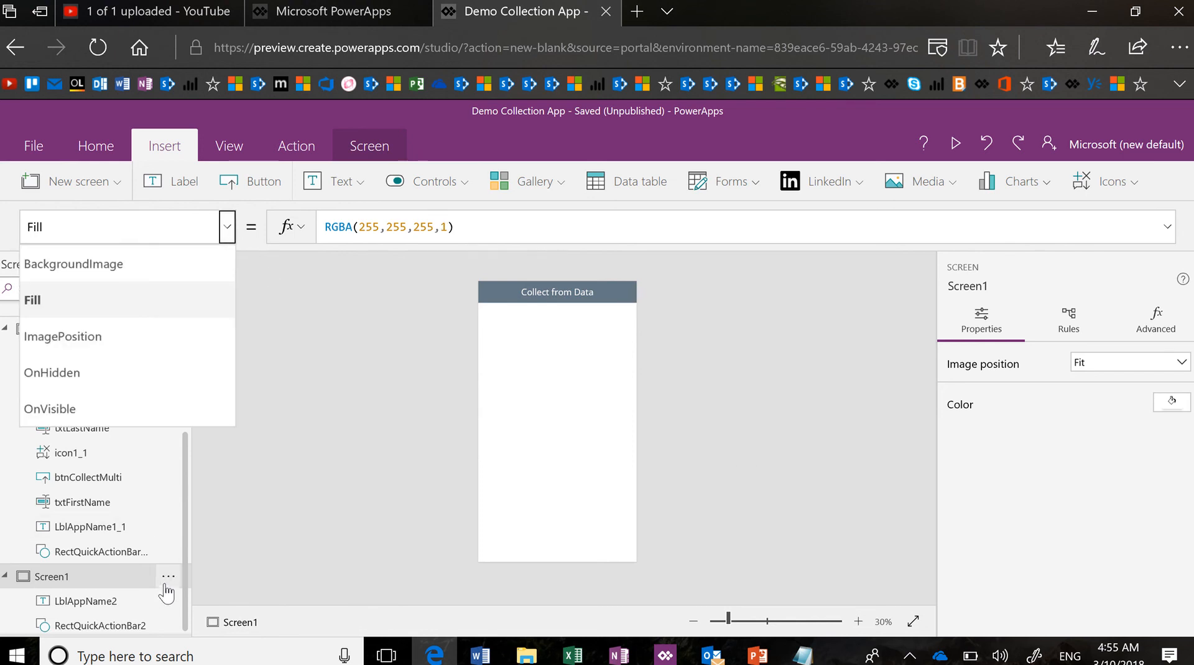
click(168, 580)
click(198, 575)
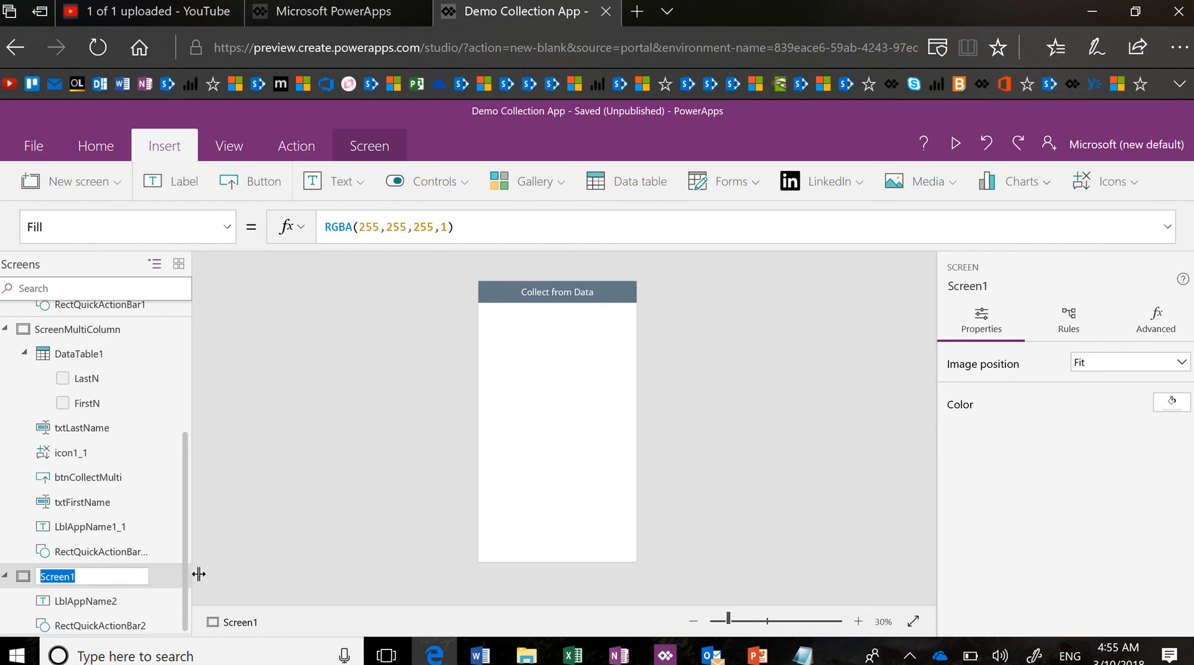
text(Collecton)
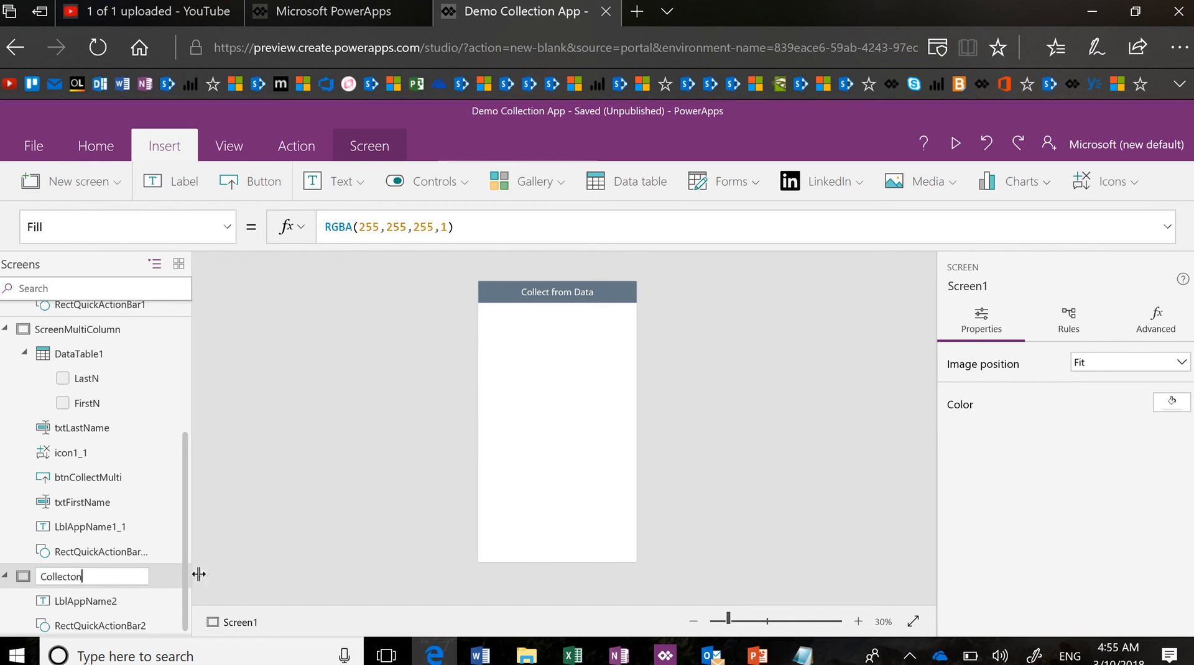
text(Screen)
key(Return)
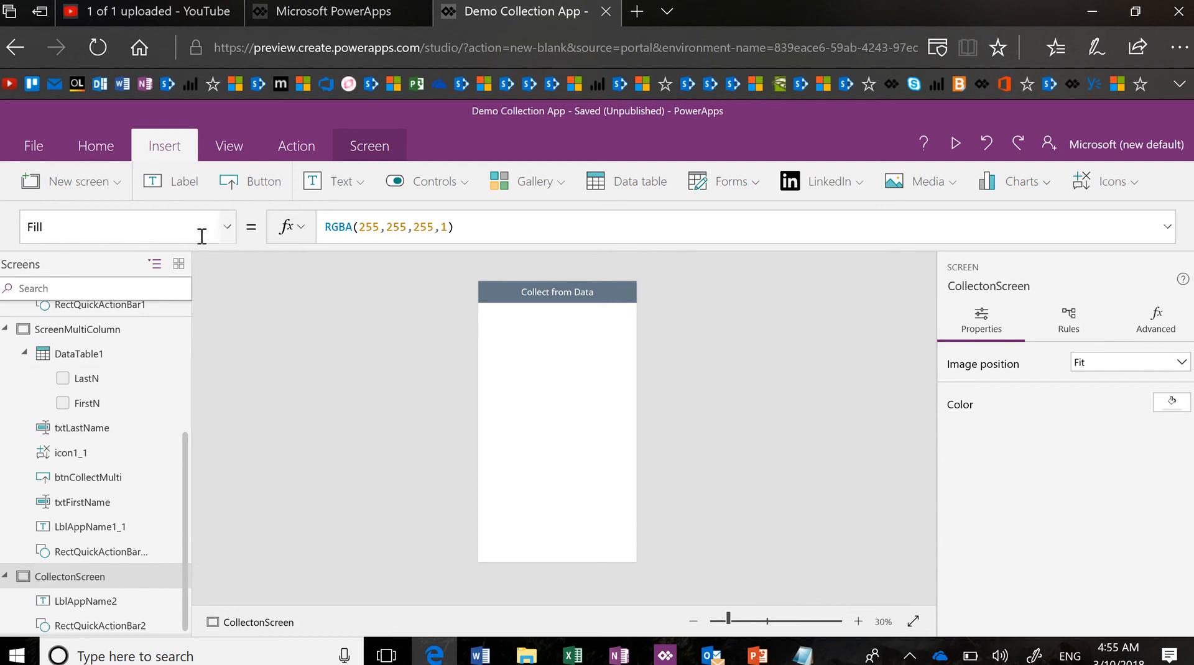
Set CollectonScreen's OnVisible formula to Collect(SPFruits,Fruits) and go to the Save page
click(228, 228)
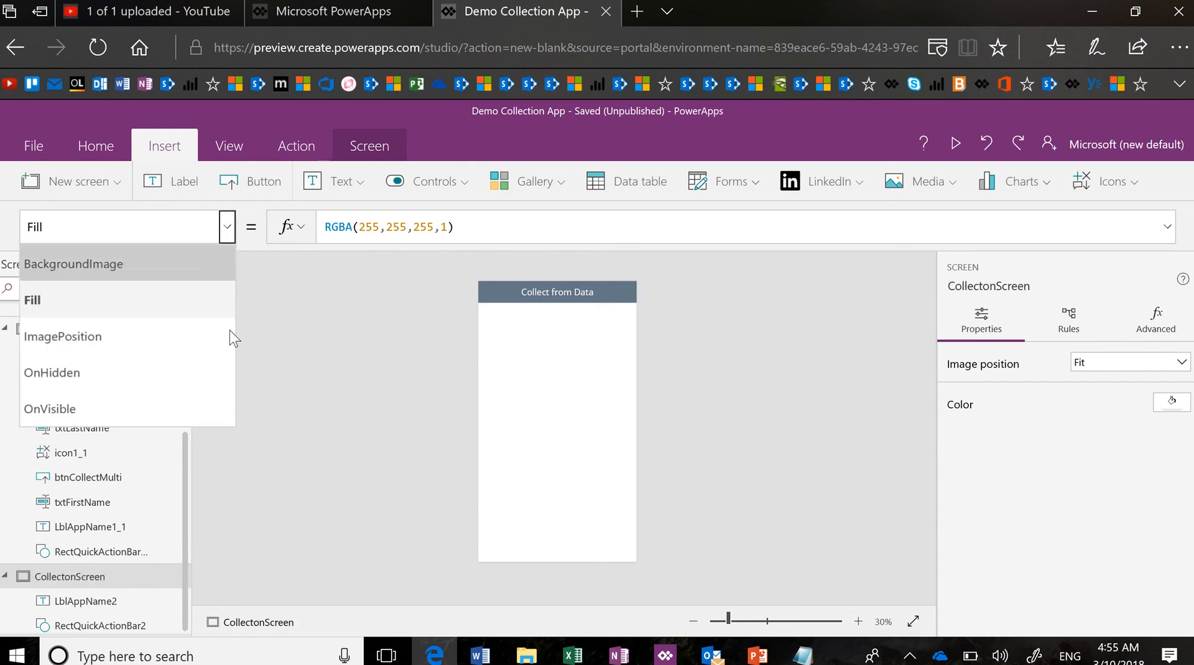
click(214, 408)
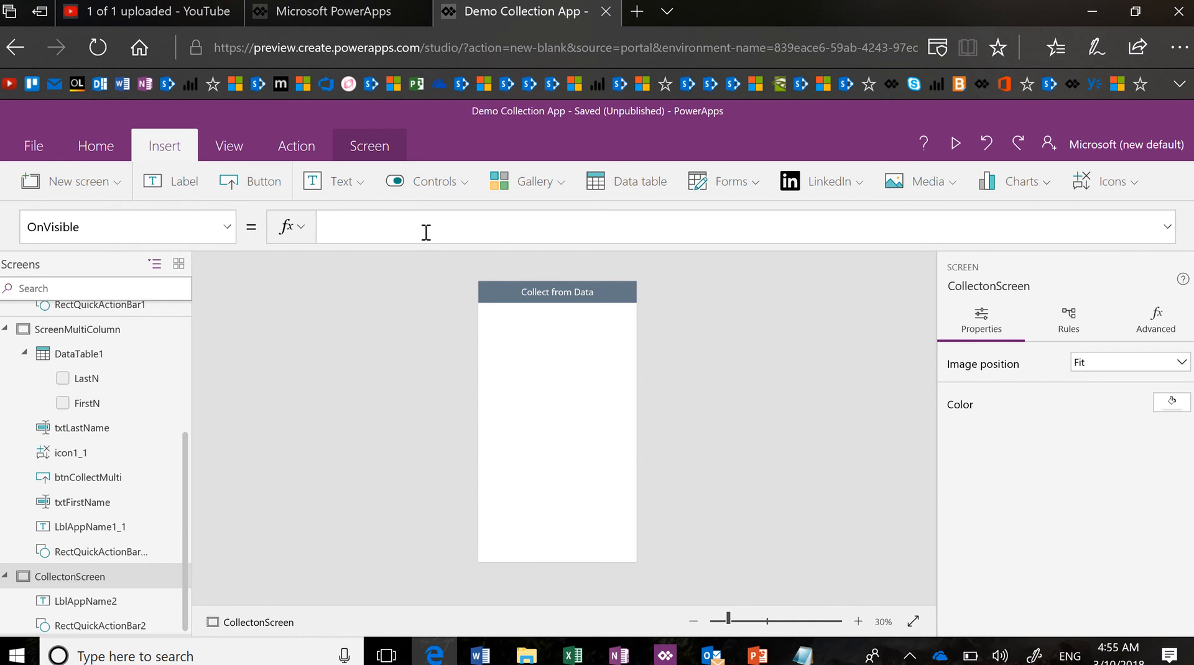
click(426, 232)
text(Collect)
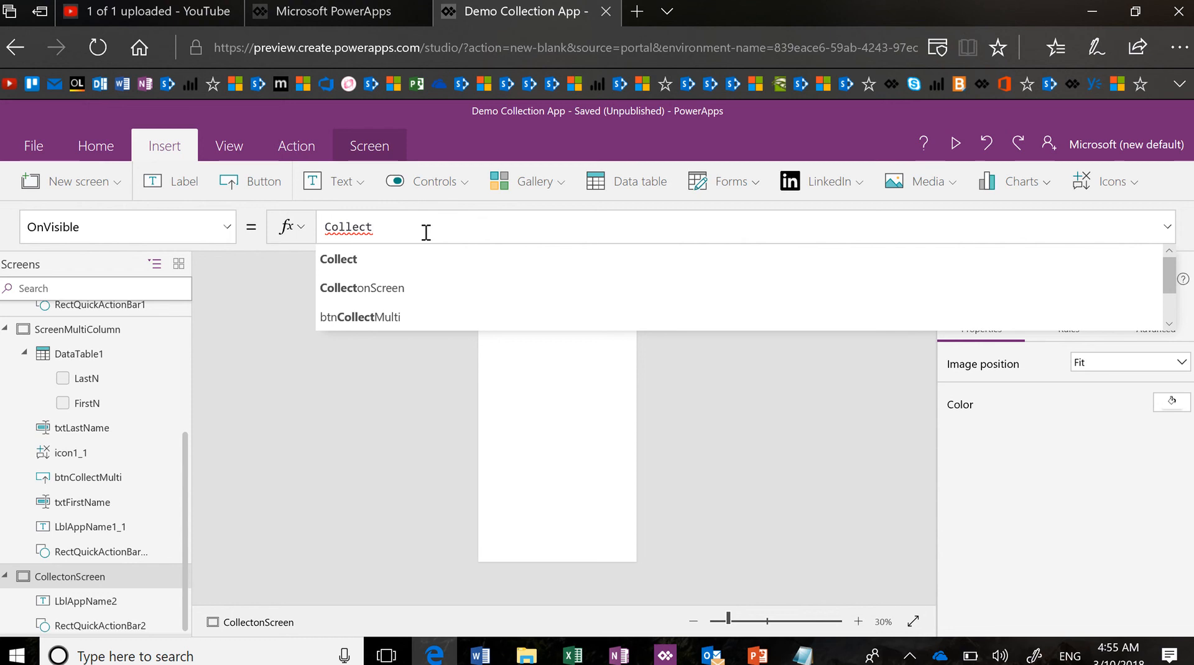
text(()
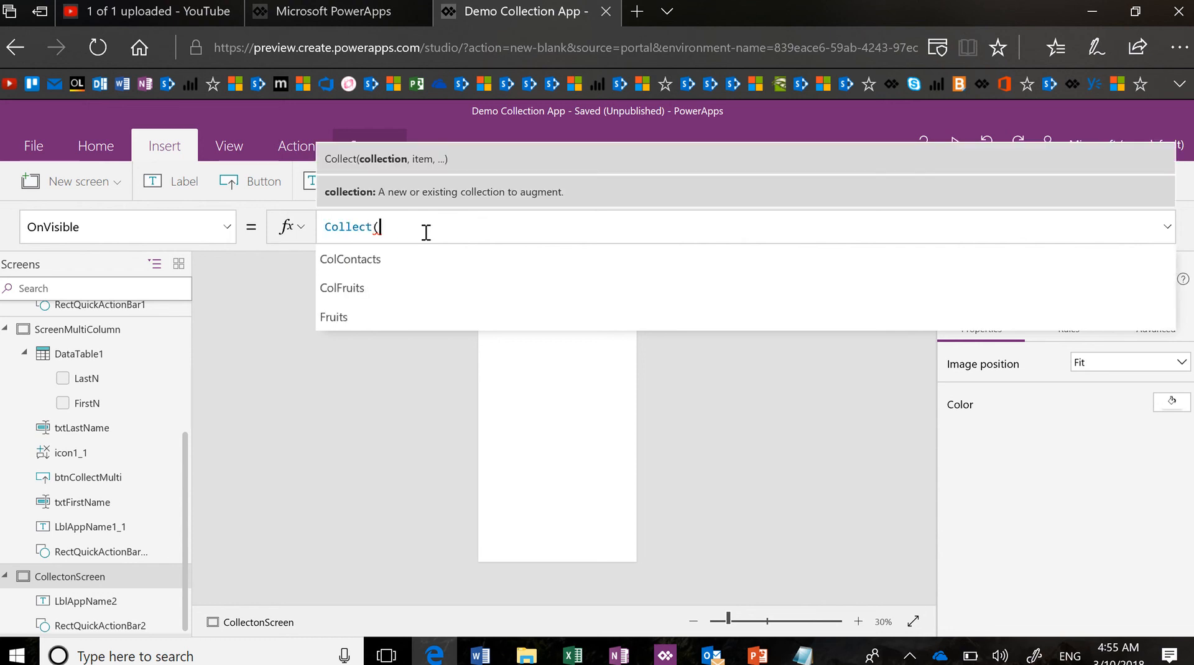
text(M)
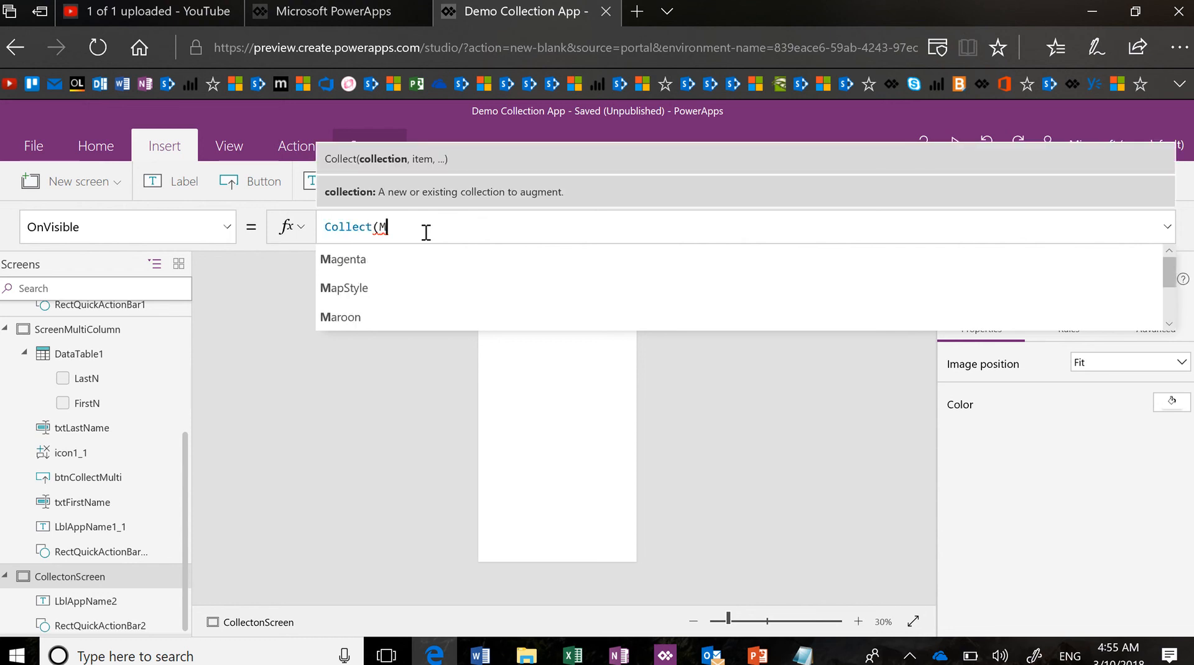
key(BackSpace)
text(SPFrust)
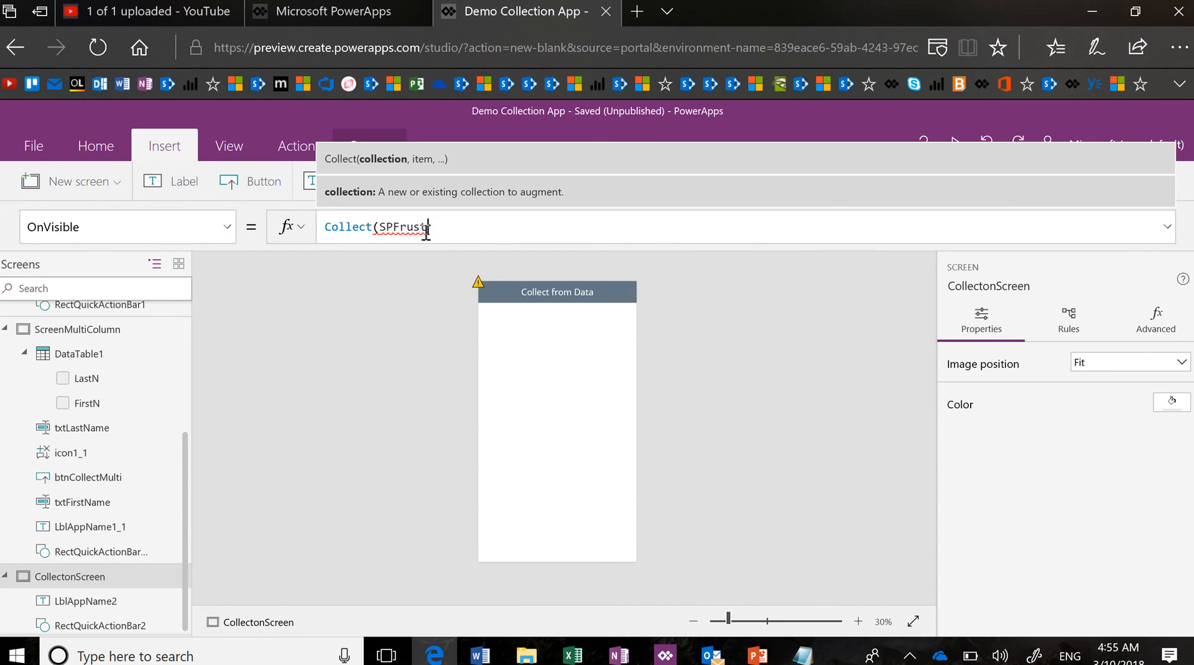
key(BackSpace)
text(its,)
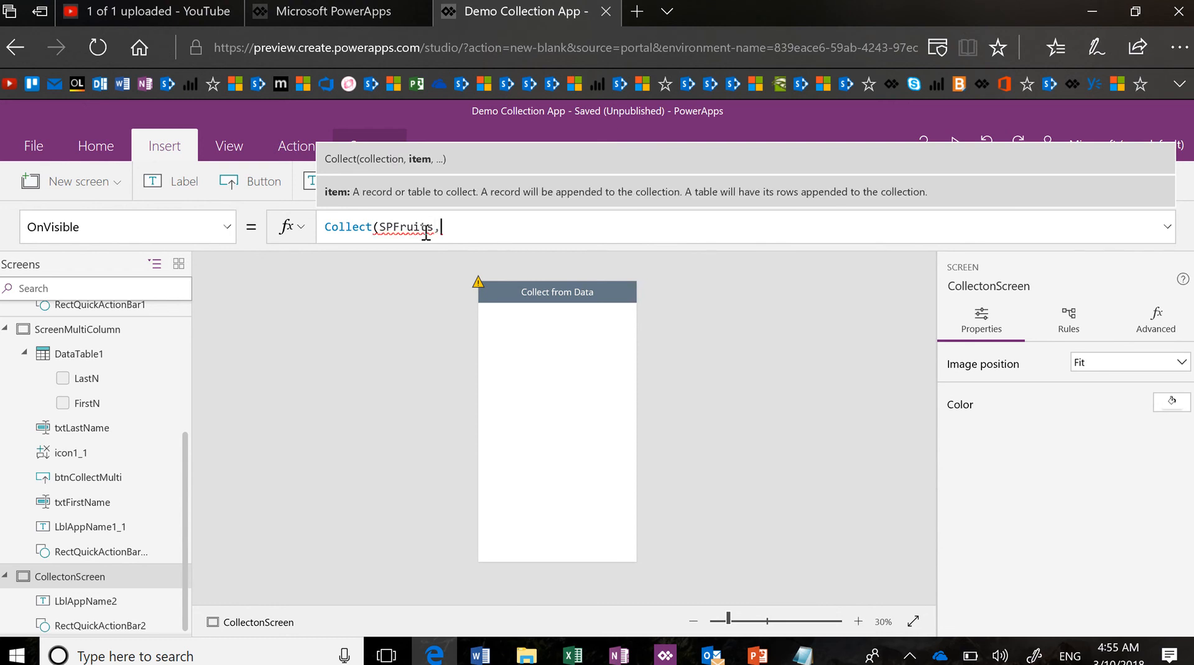
text(Fruits))
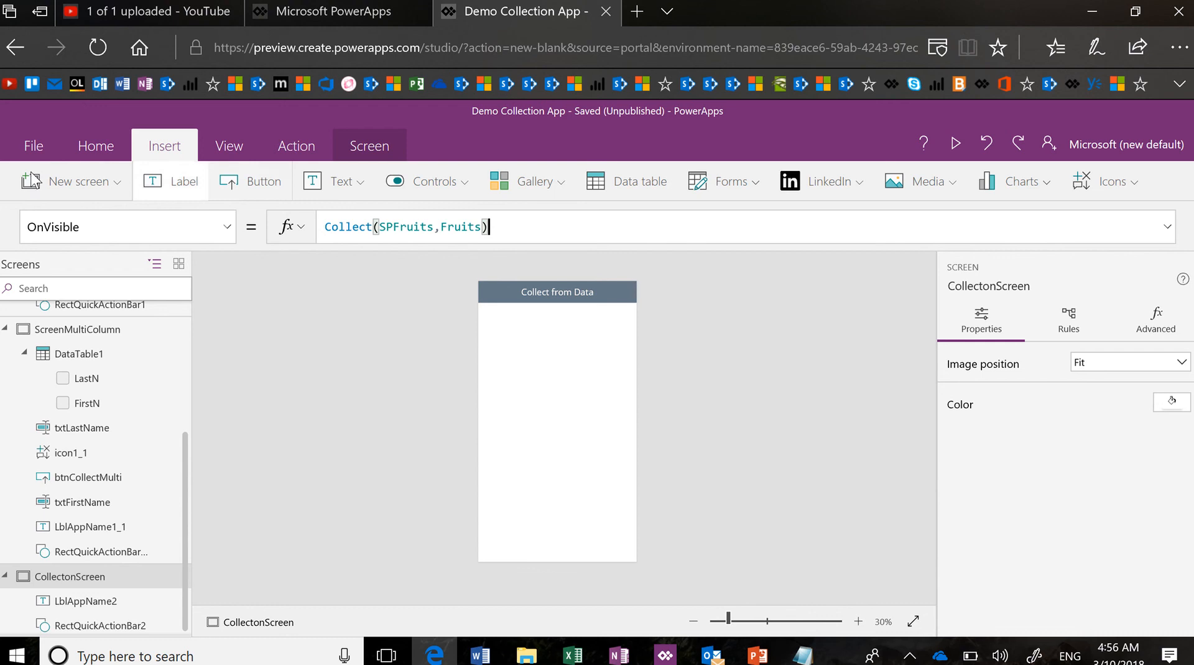
click(28, 145)
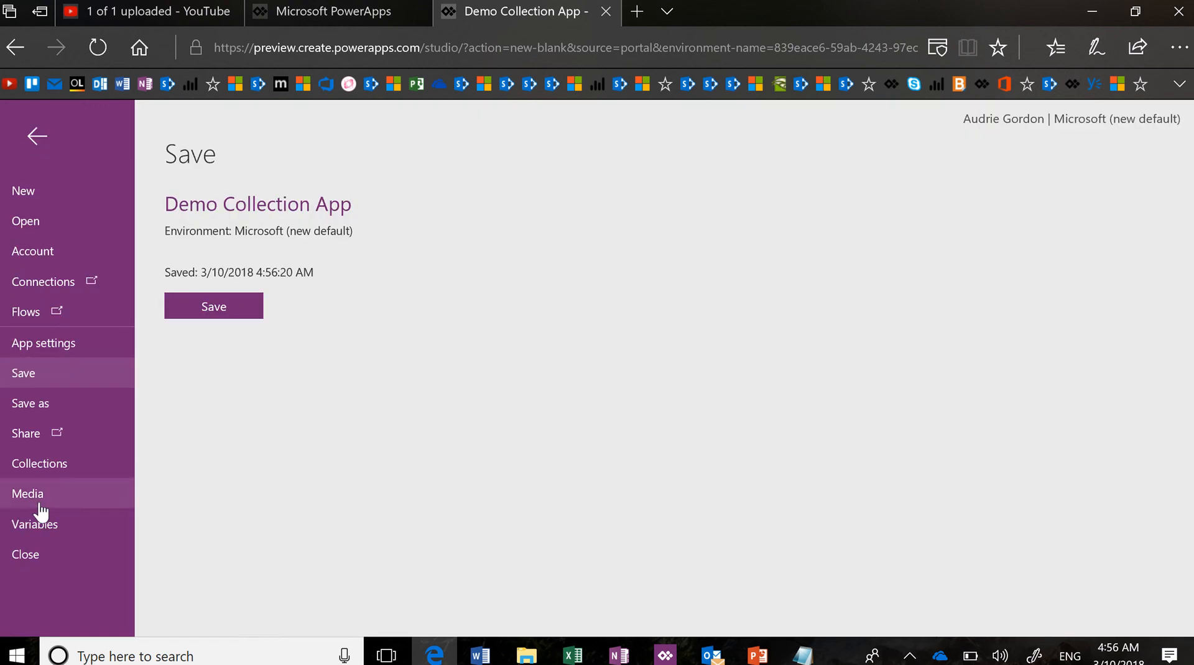
click(39, 467)
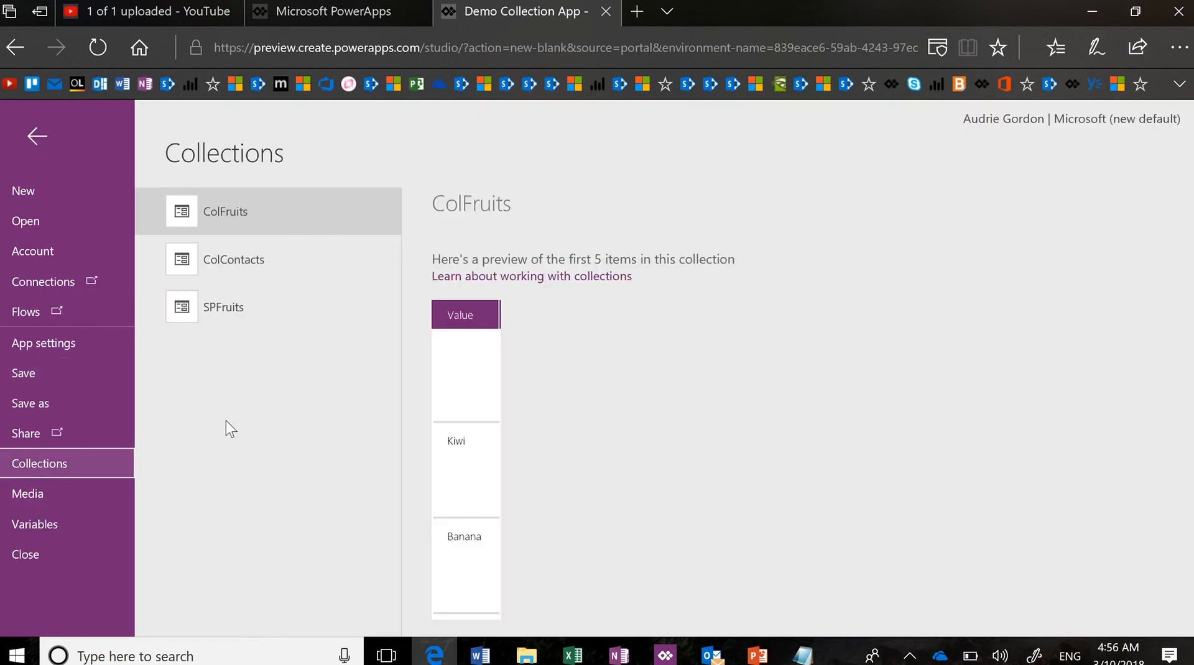
click(261, 320)
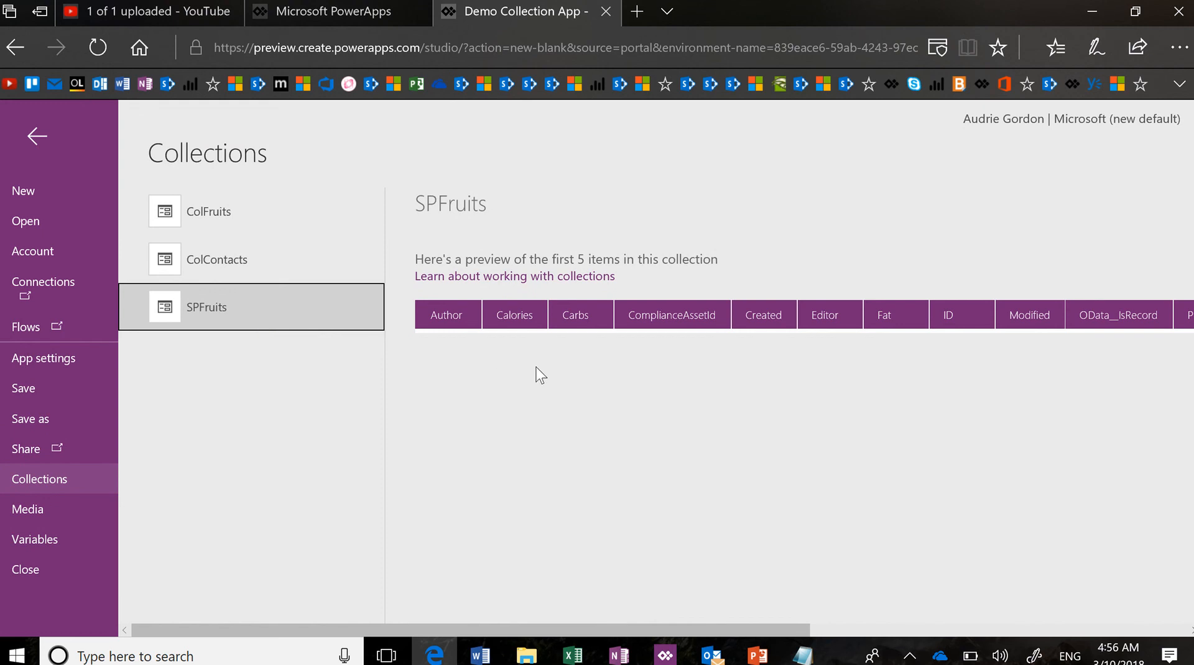
click(32, 135)
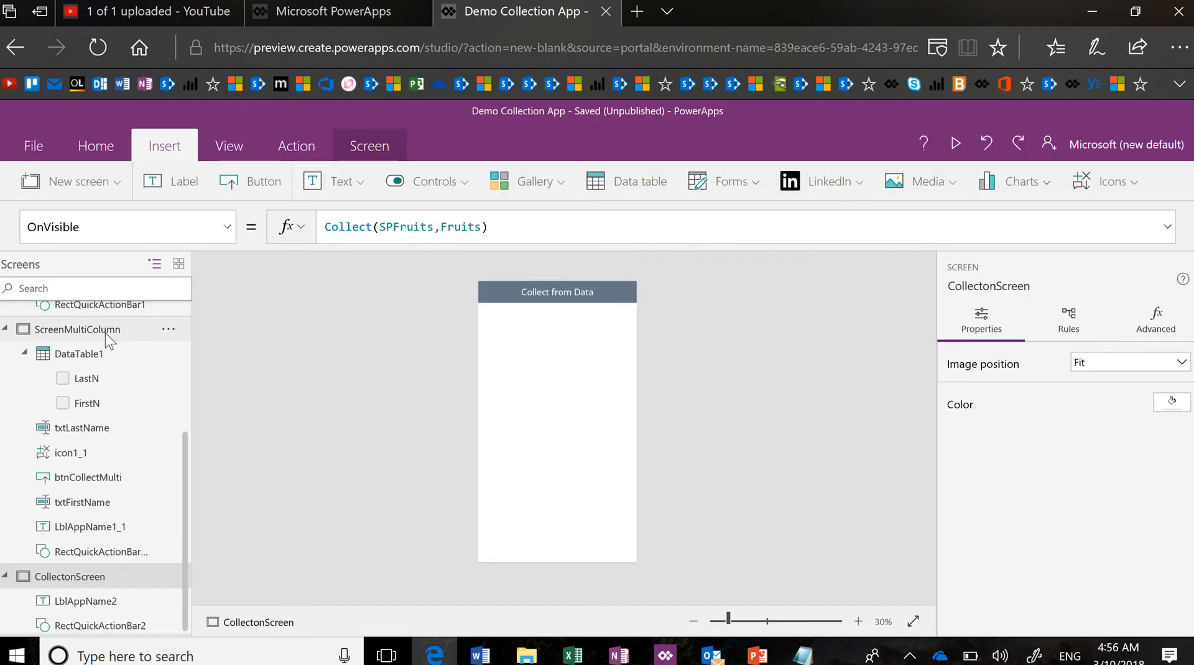
click(105, 334)
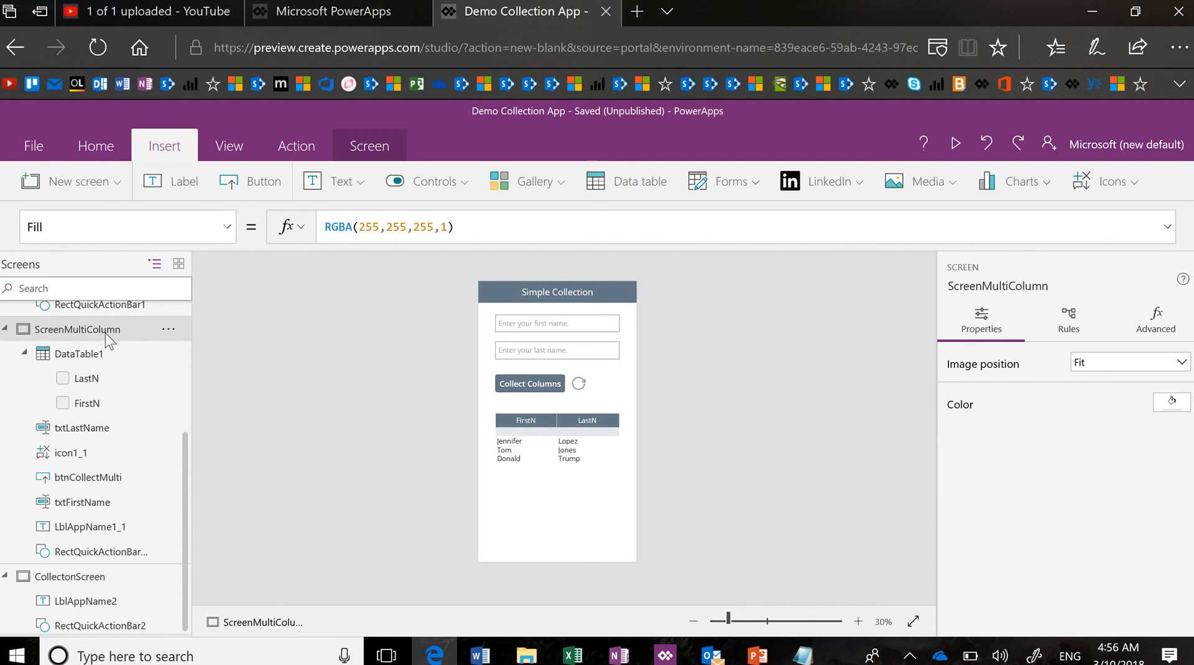
click(92, 577)
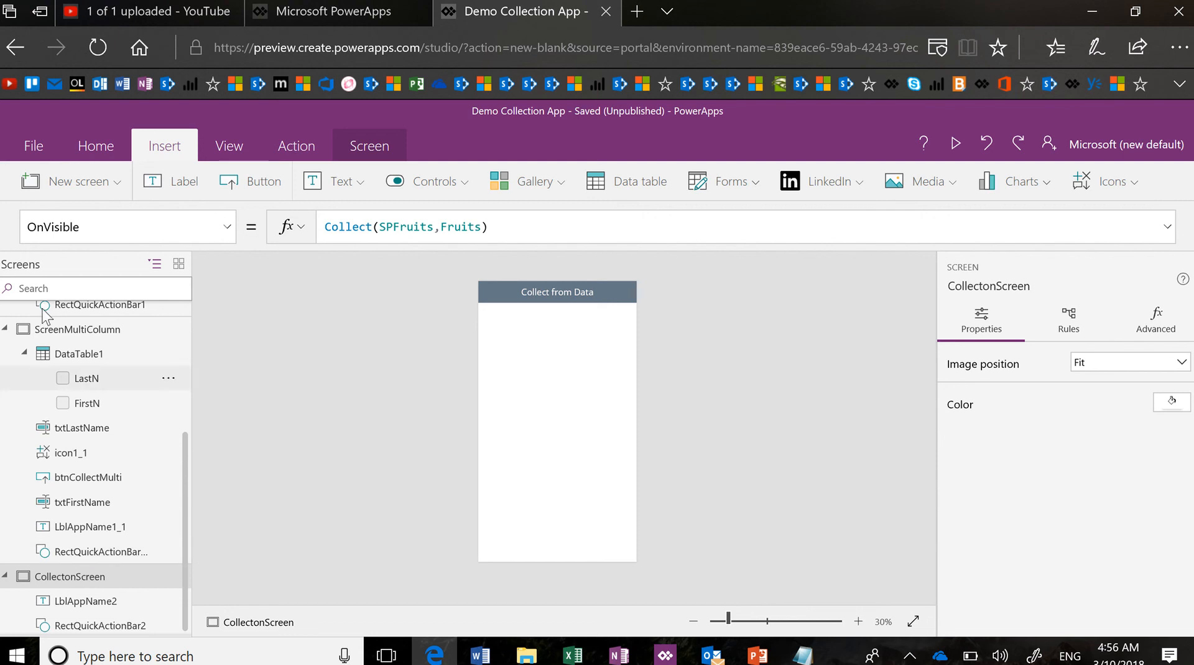
click(38, 146)
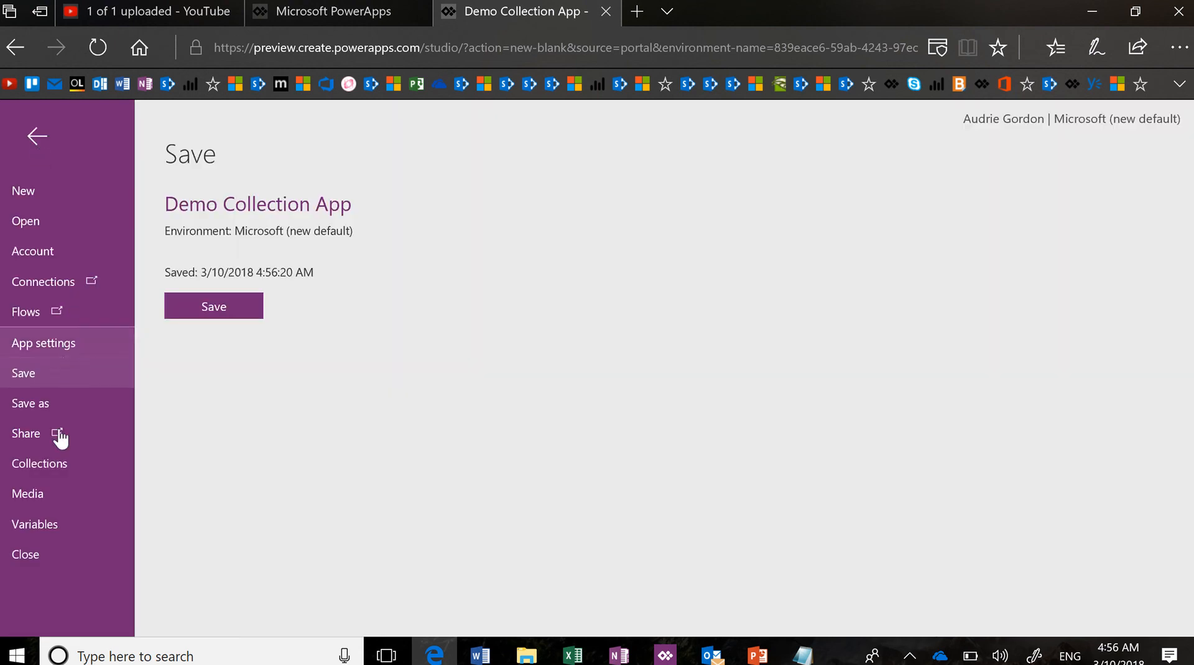
click(59, 468)
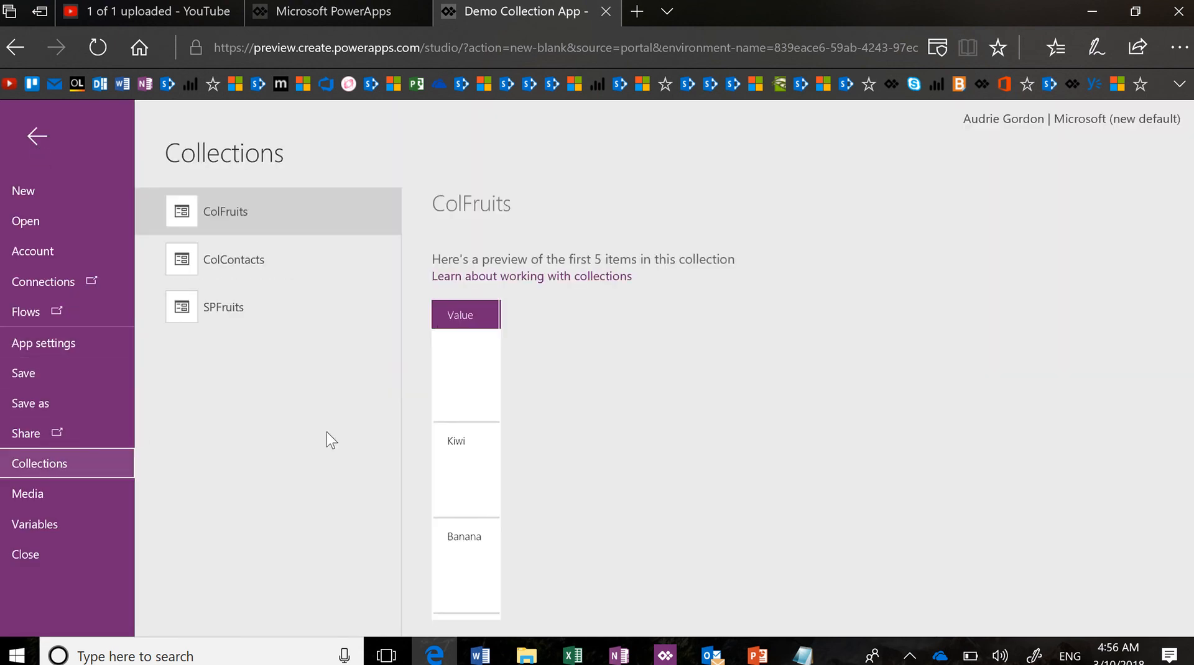
click(290, 281)
click(290, 309)
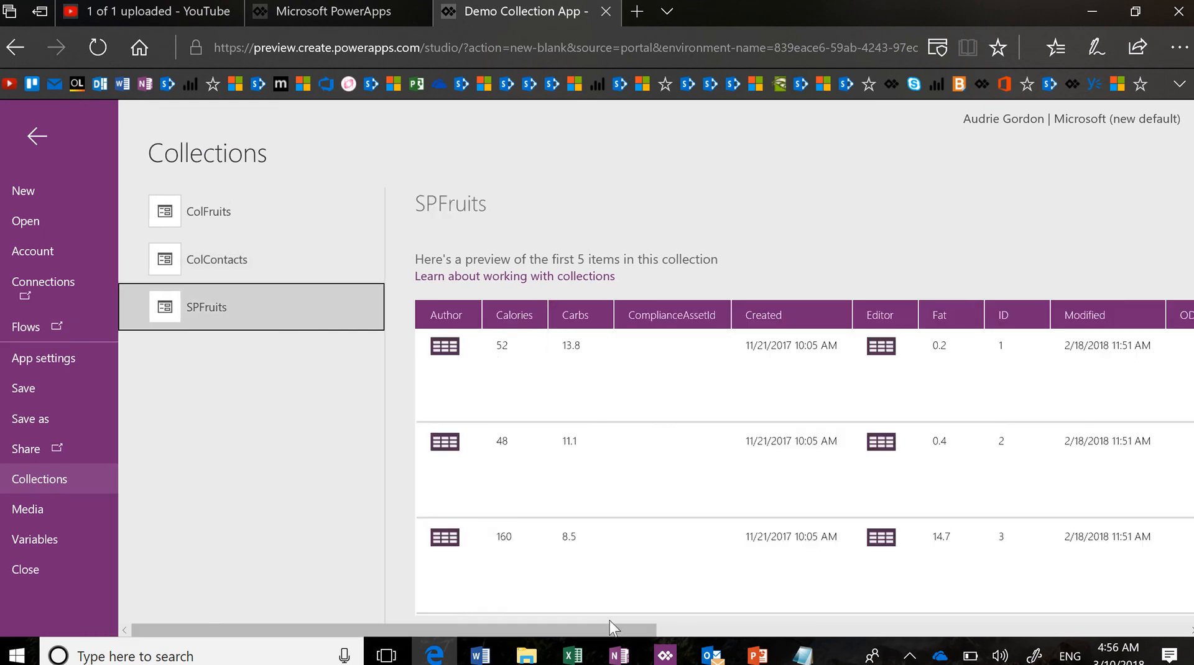
mouse_move(609, 627)
mouse_down()
mouse_move(790, 617)
mouse_move(1019, 571)
mouse_move(1144, 570)
mouse_move(858, 562)
mouse_move(679, 607)
mouse_move(1141, 625)
mouse_move(821, 628)
mouse_move(700, 654)
mouse_move(606, 650)
mouse_up()
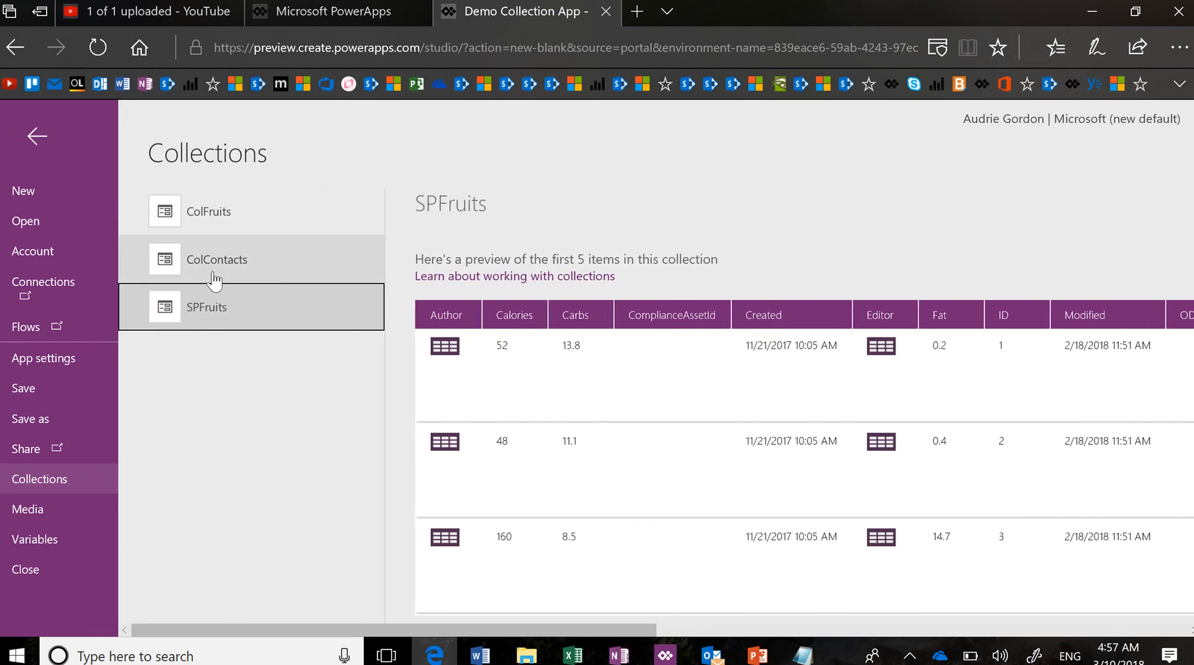
click(44, 128)
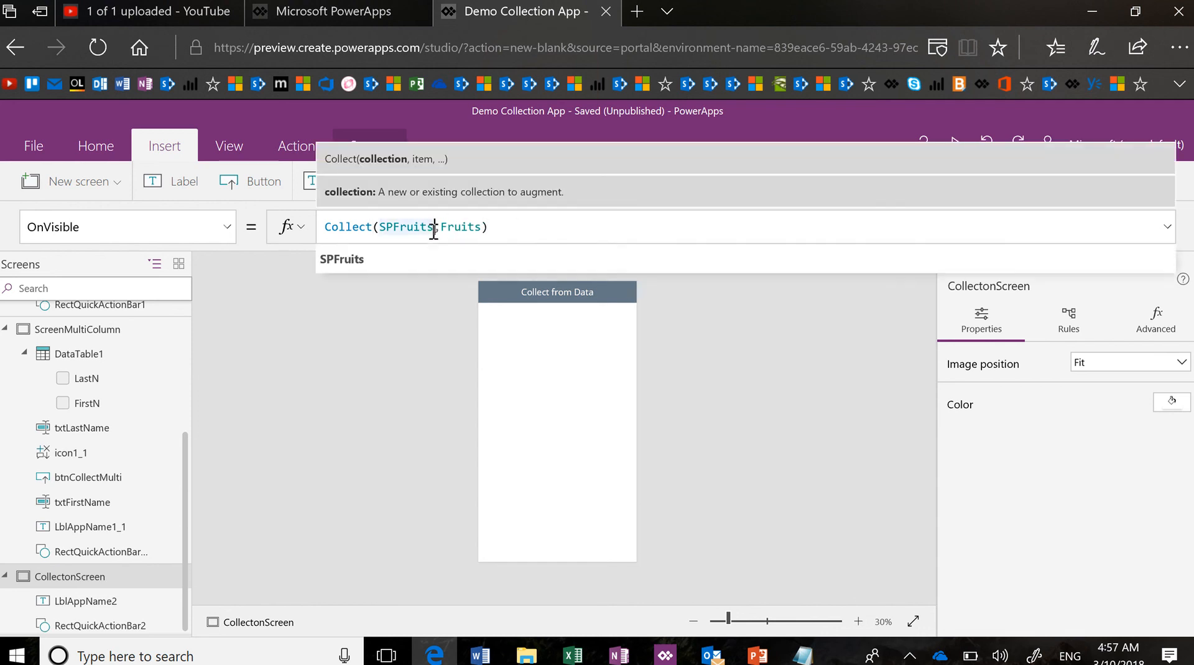
Change the OnVisible formula to Collect(SPFruitsTitles,Fruits.Title)
text(Titles)
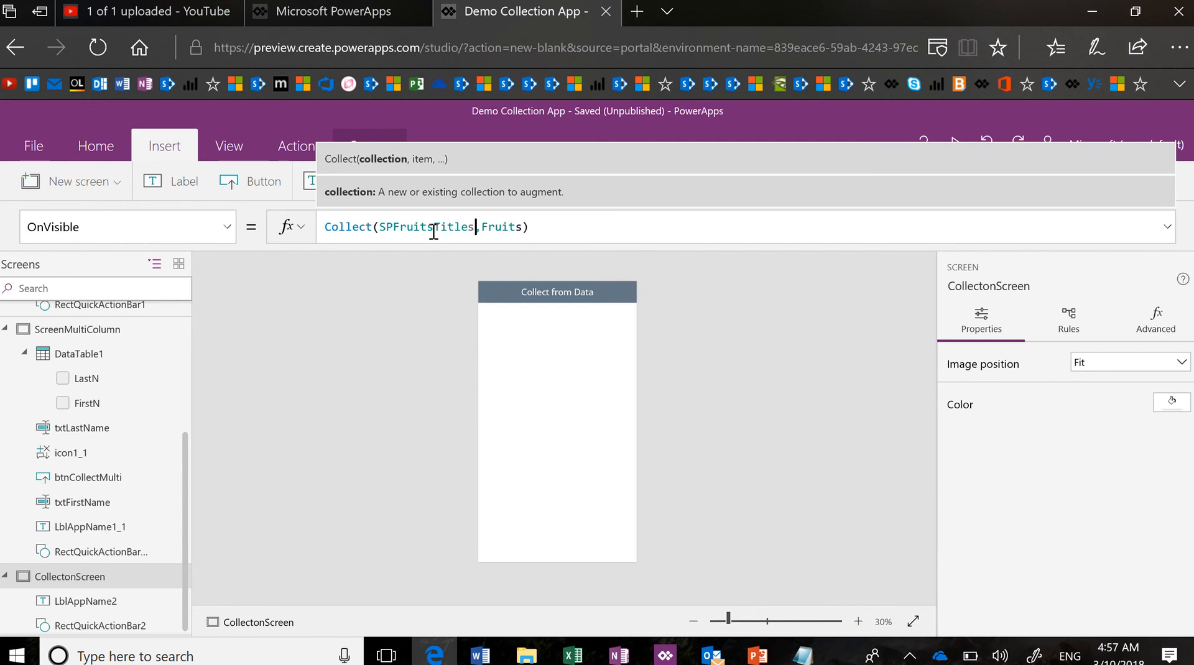
key(Right)
key(Right)
key(Right)
key(Right)
key(Right)
key(Right)
key(Right)
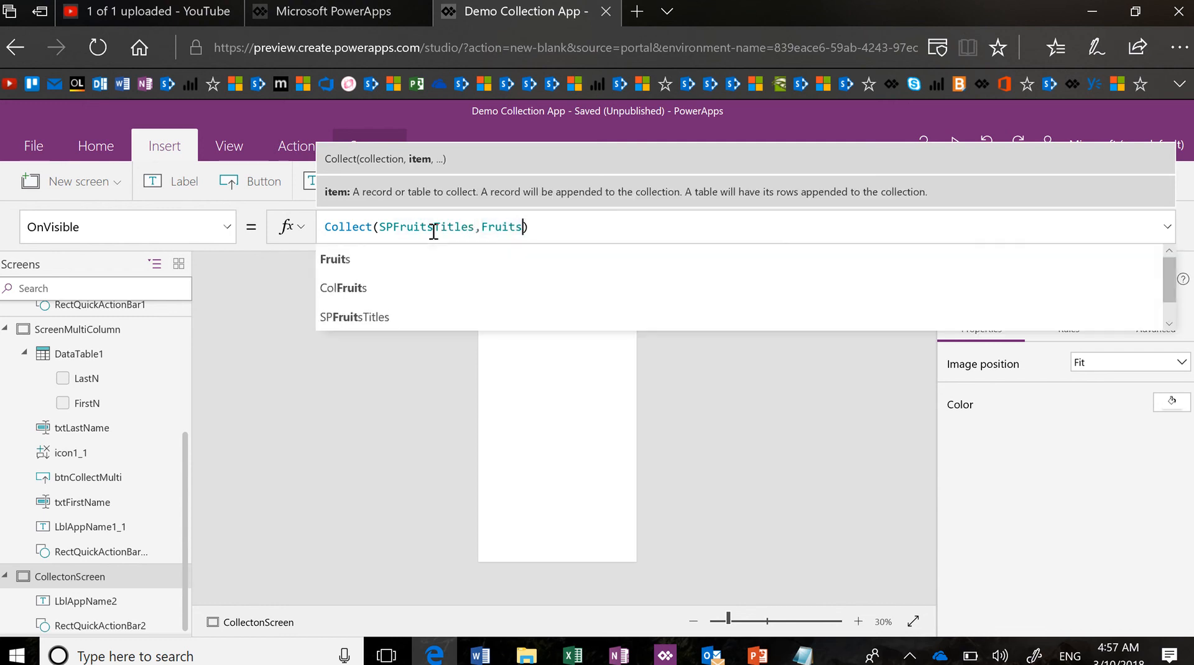
text(.)
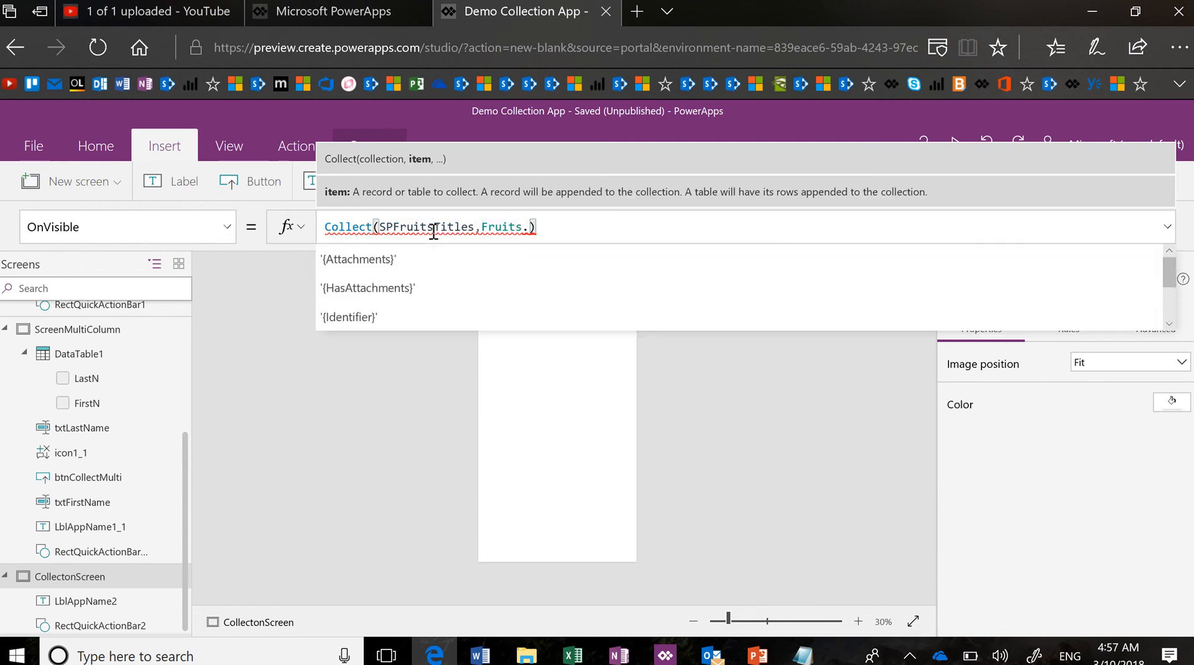
text(Title)
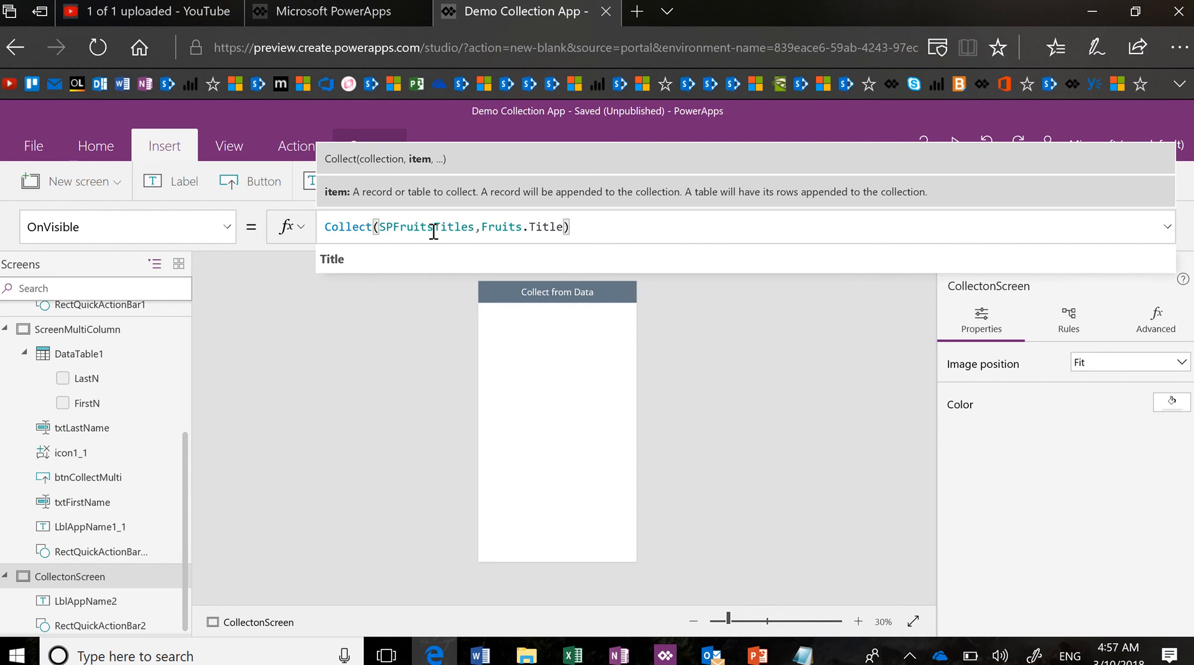
click(434, 259)
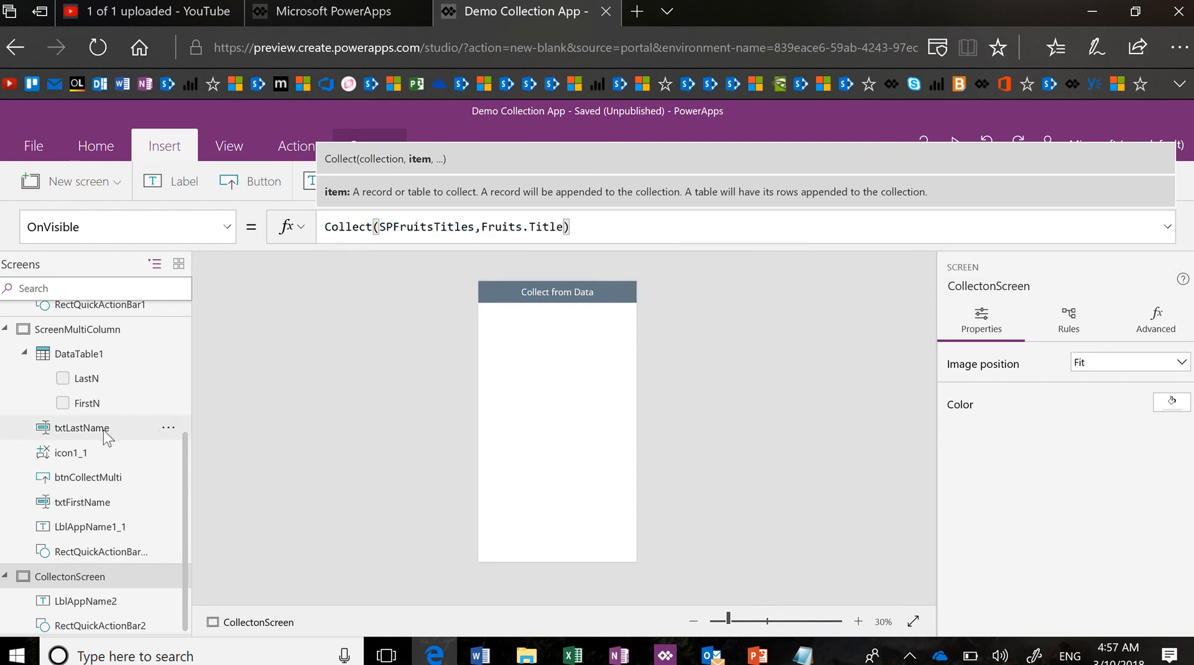
Glance at ScreenMultiColumn, return to the Collect from Data screen, and go to the save page
scroll(102, 429, up, 3)
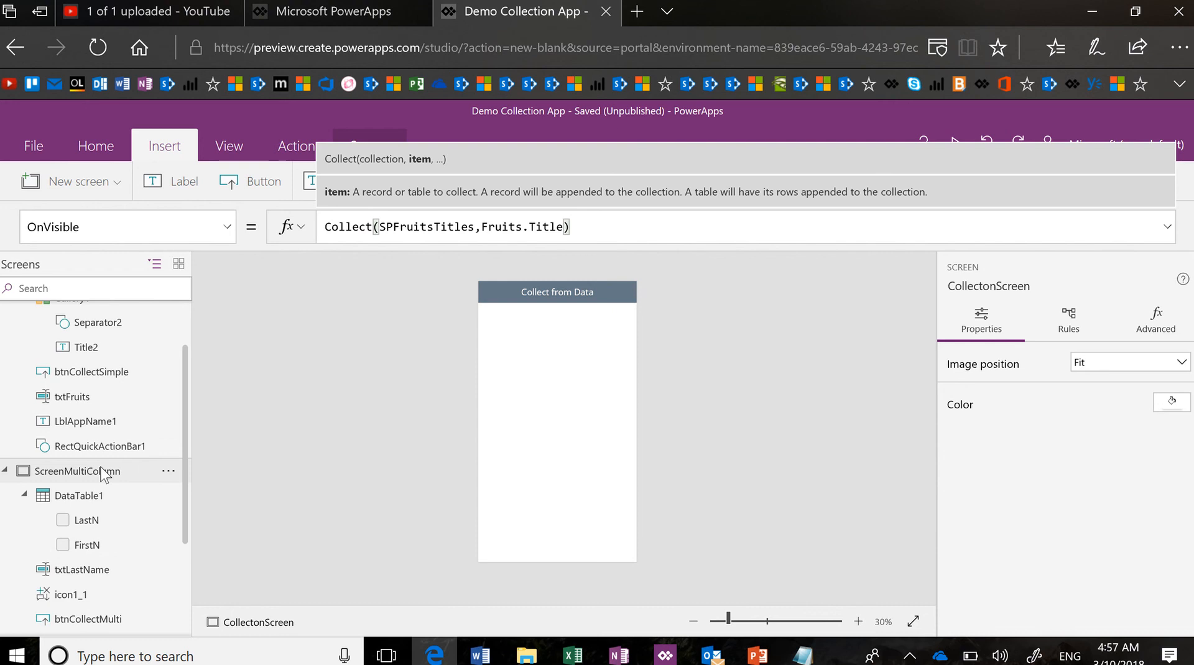
click(103, 473)
scroll(103, 474, down, 3)
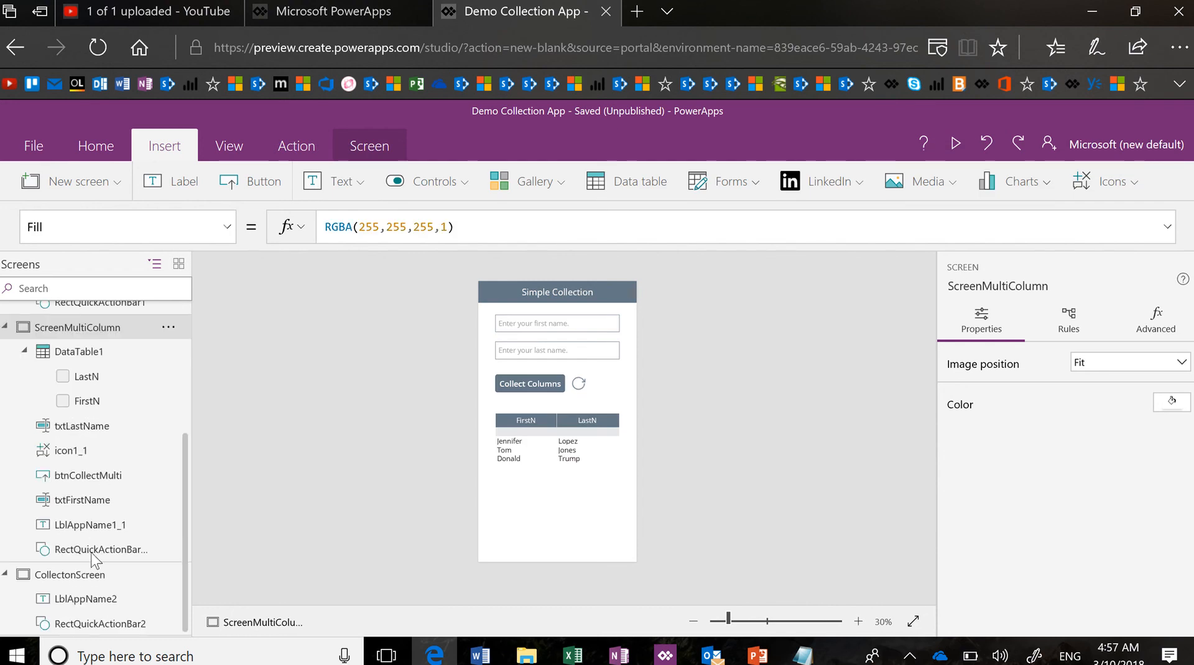
click(93, 575)
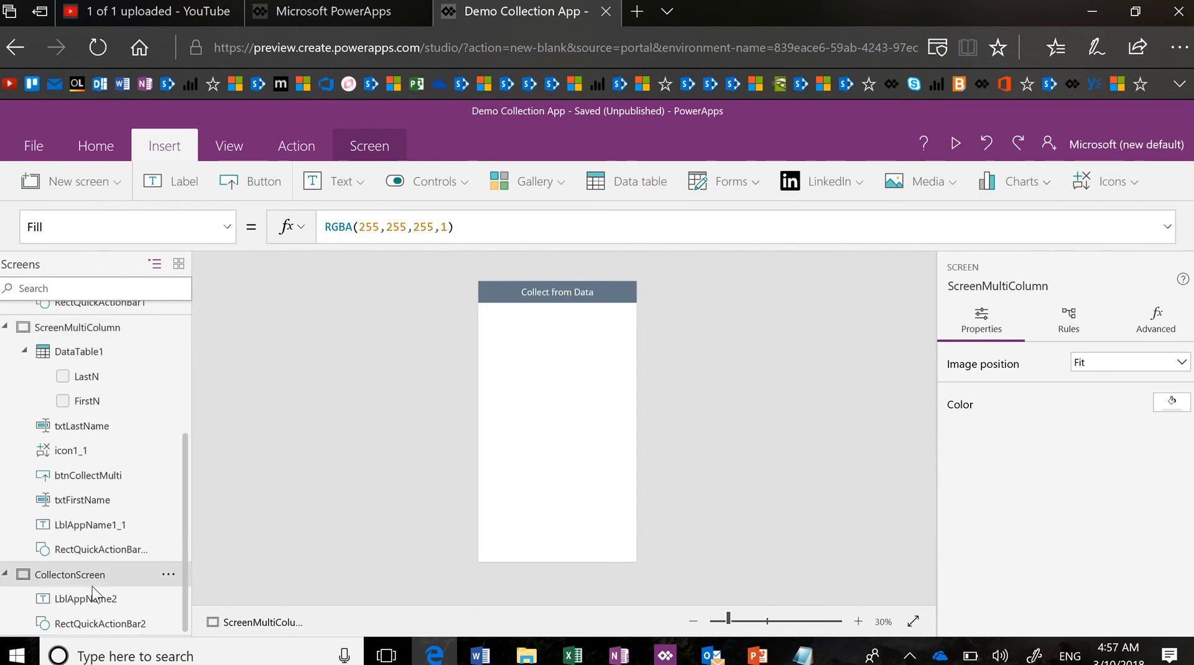
click(36, 146)
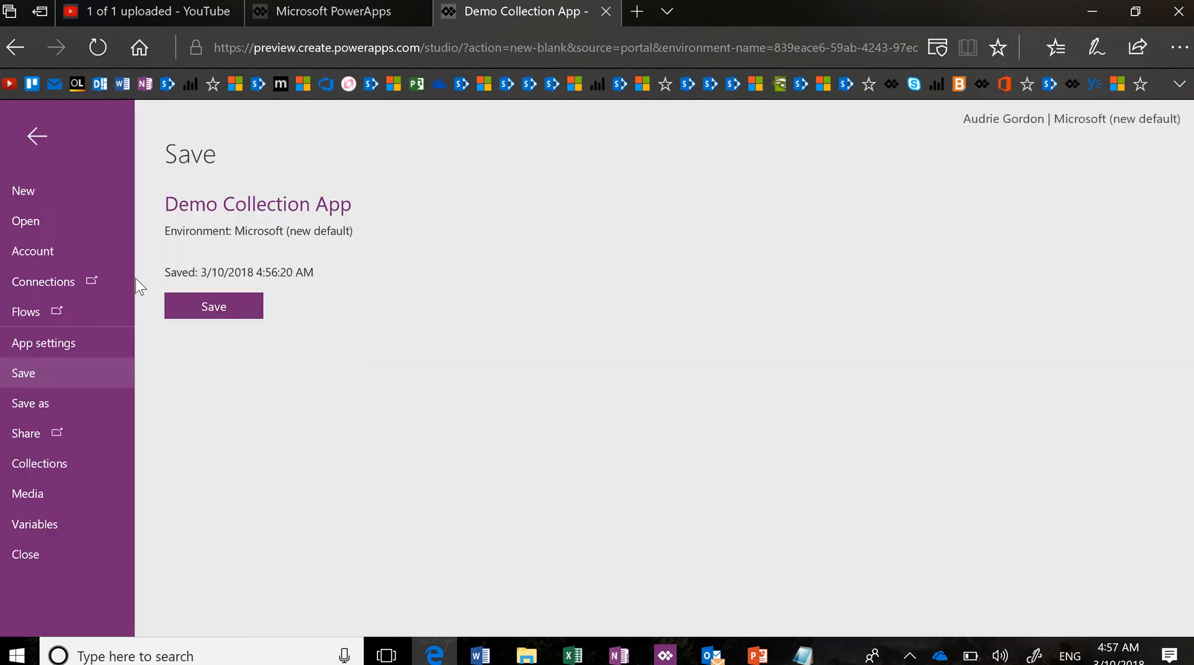
click(84, 465)
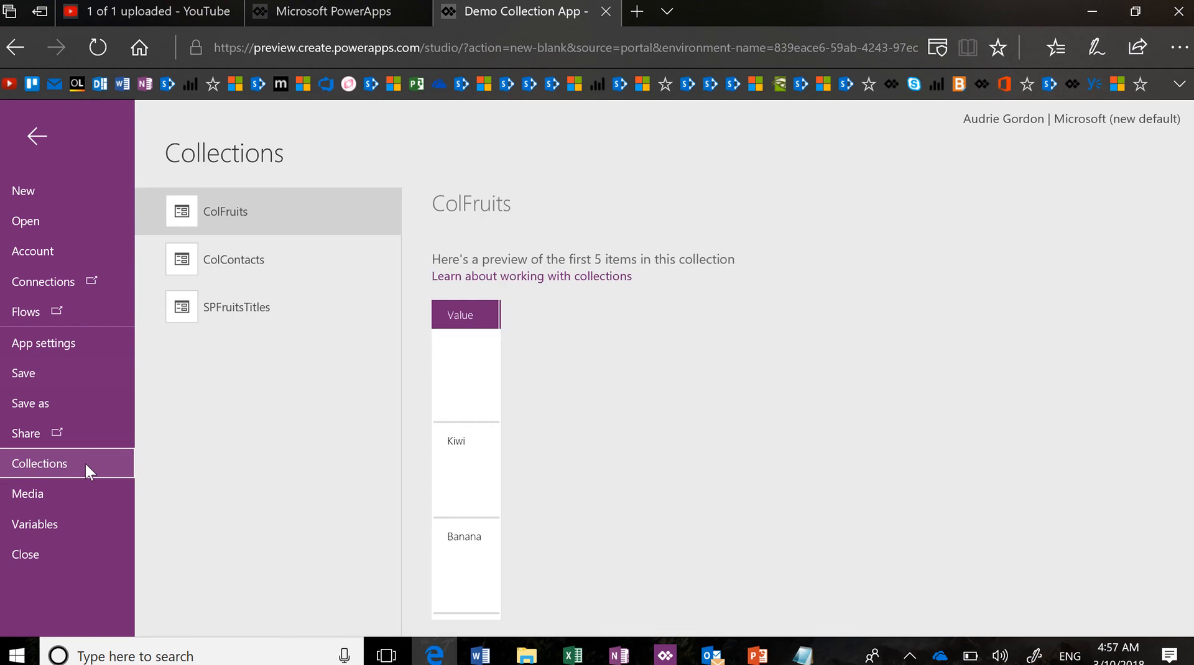
click(276, 307)
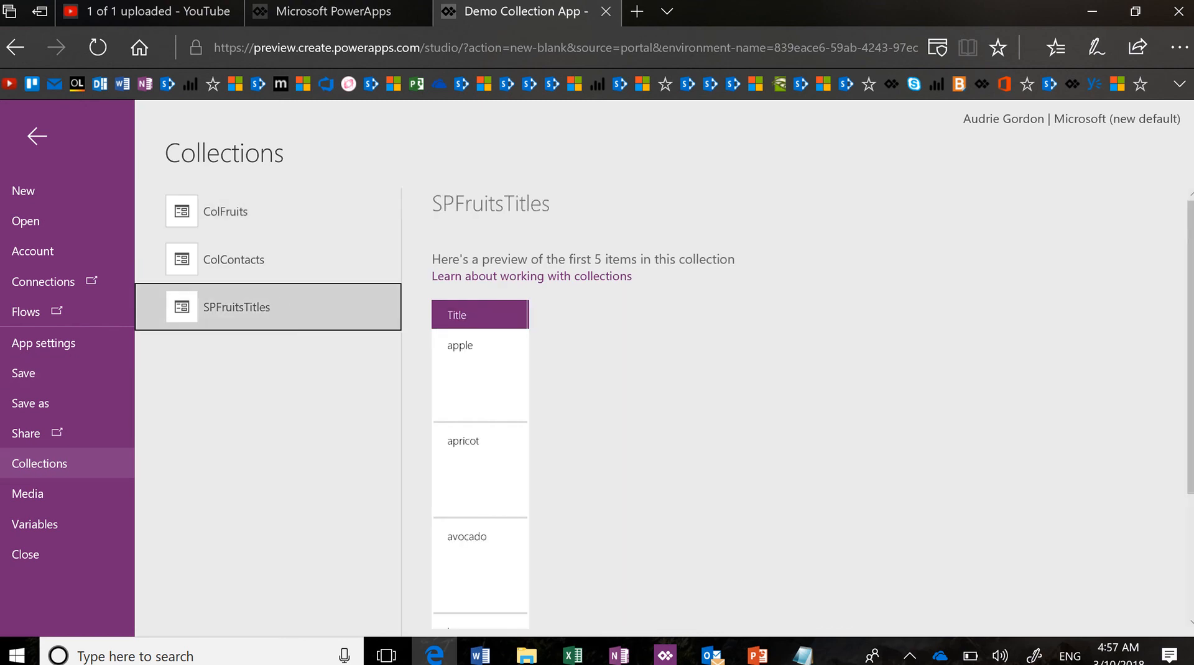
scroll(480, 404, down, 3)
scroll(481, 404, up, 5)
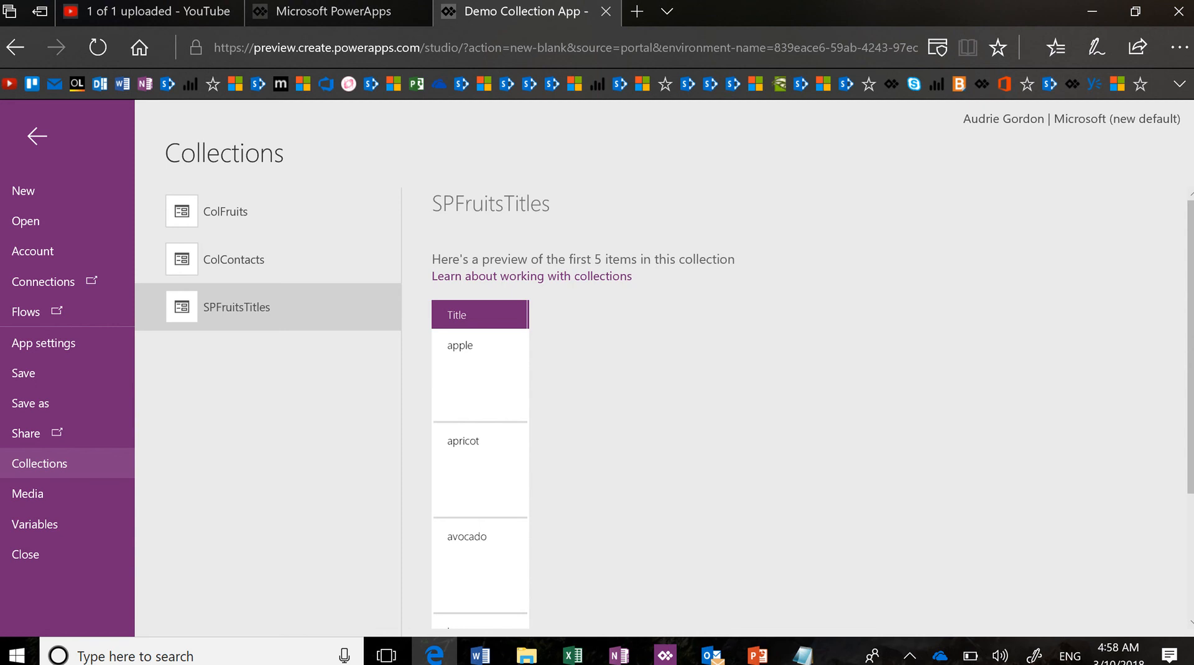
click(38, 135)
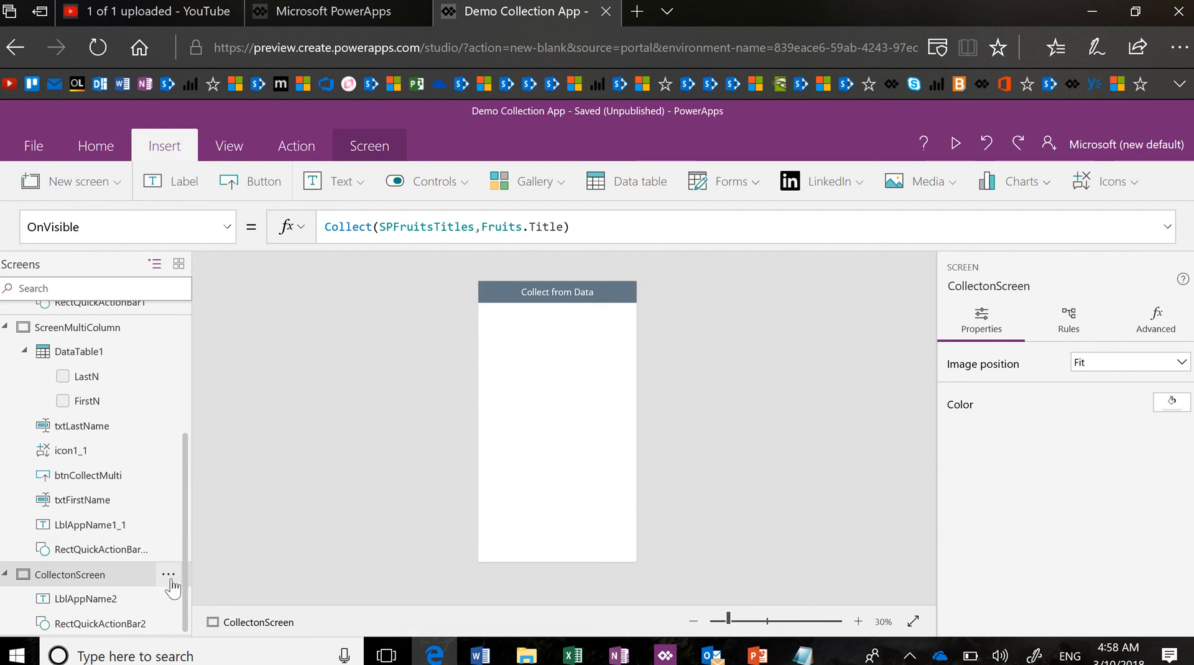
Duplicate CollectonScreen and rename the copy CollectForAll
click(169, 576)
click(231, 519)
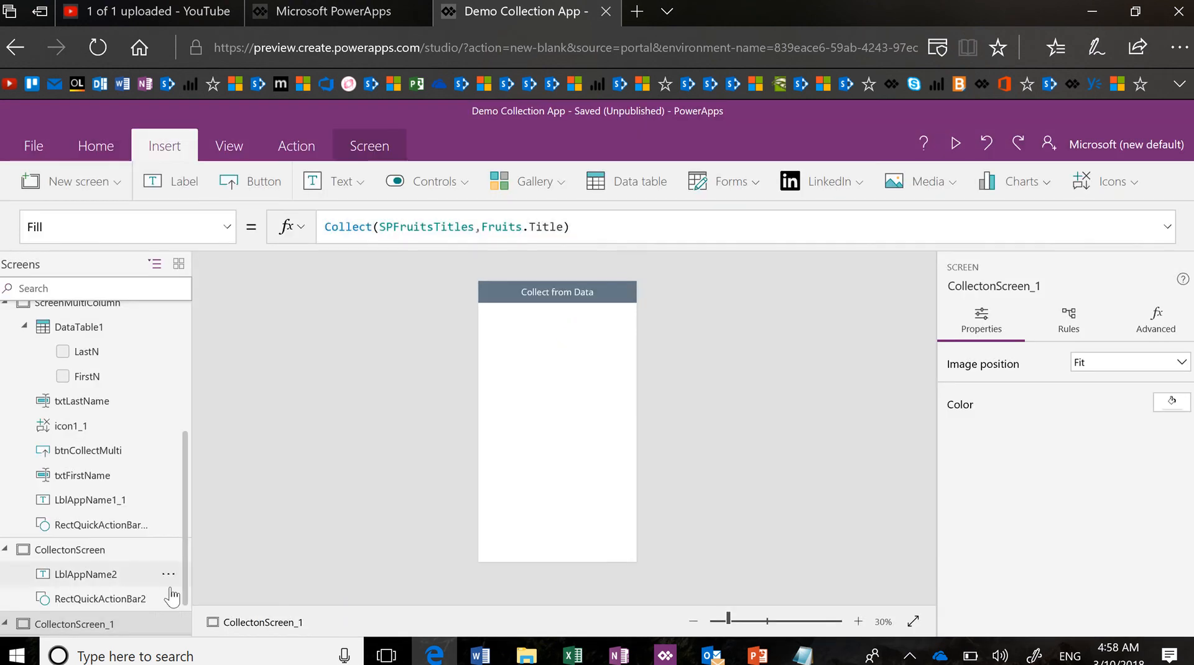
click(169, 626)
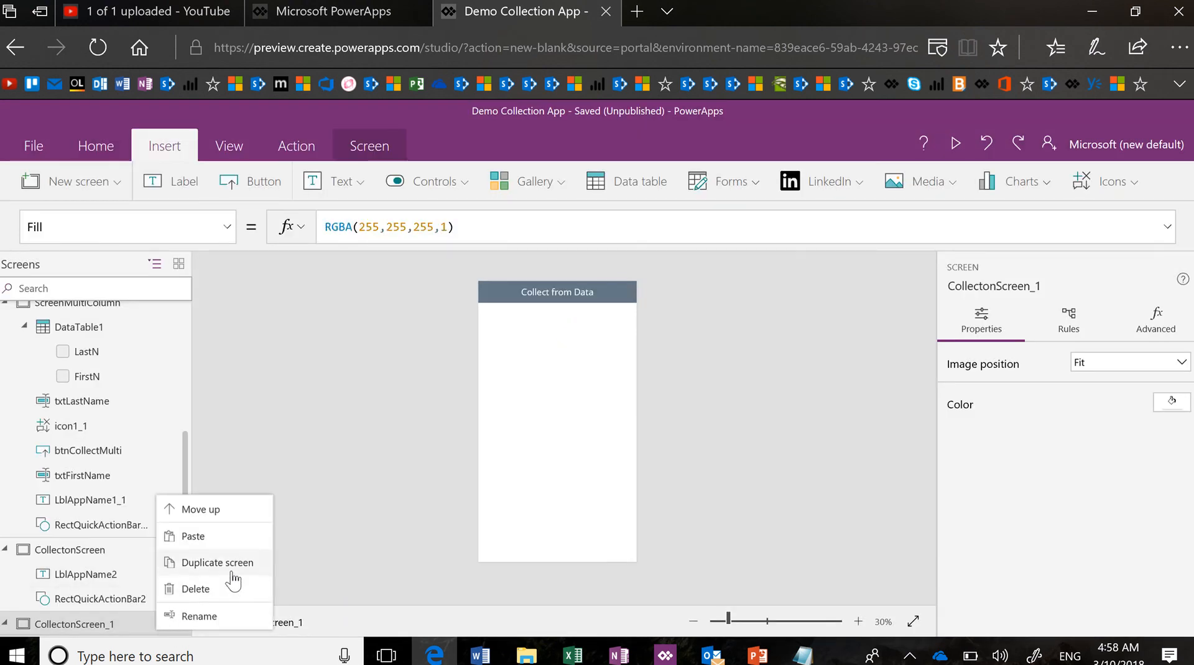
click(199, 616)
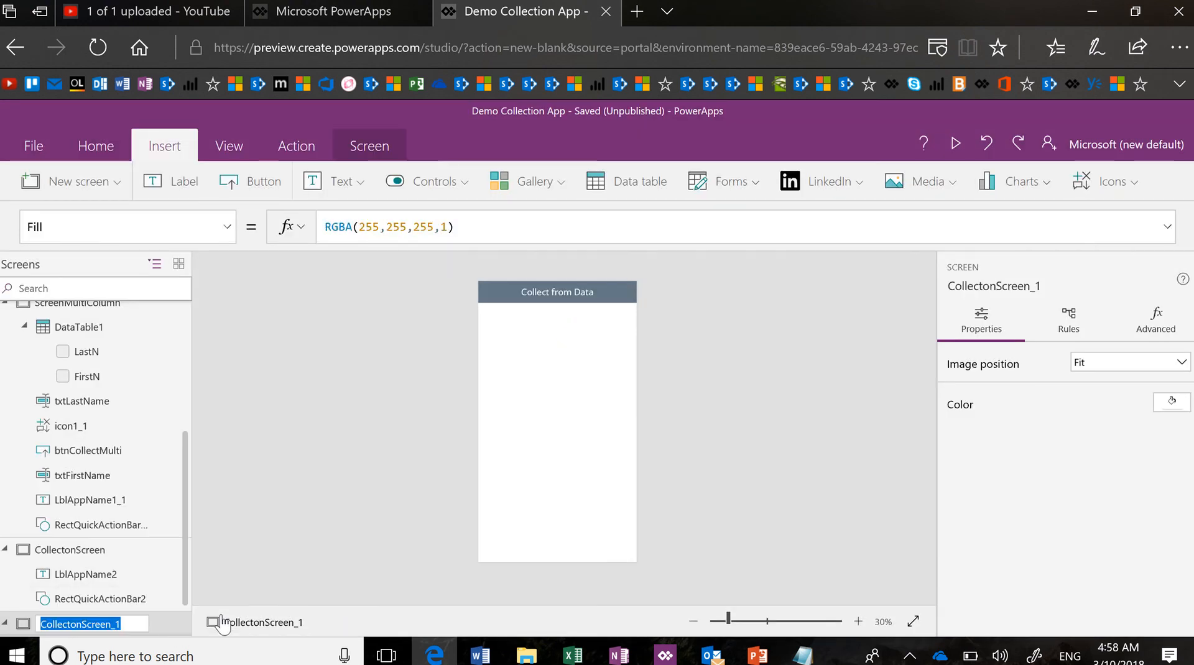
text(Co)
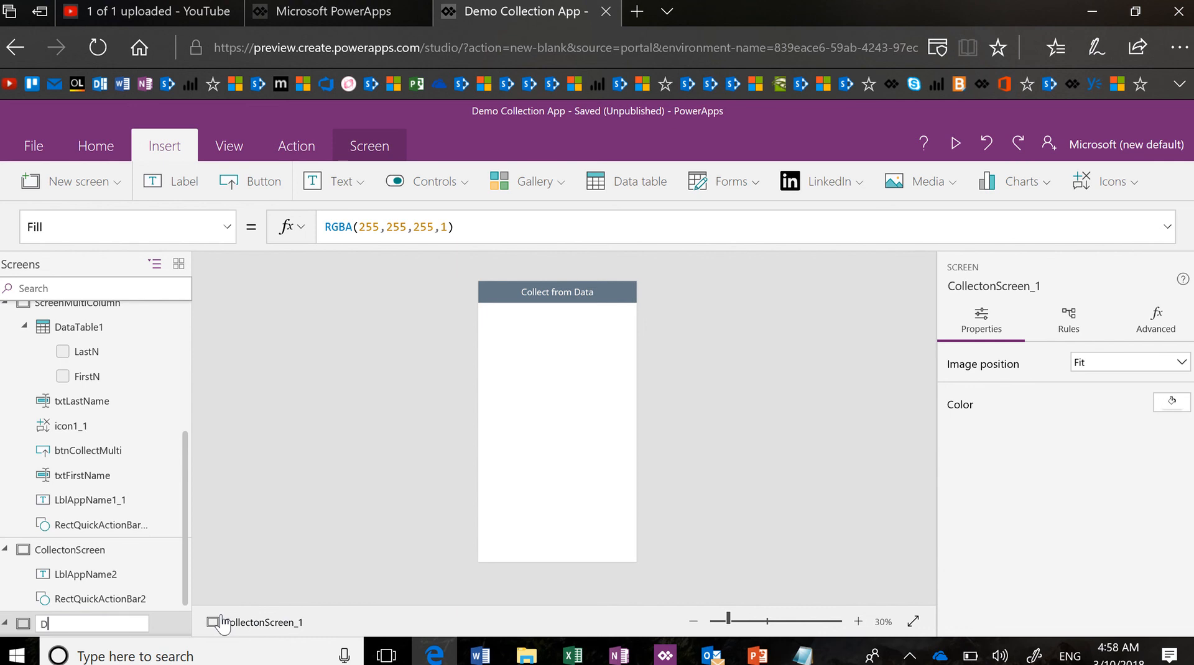
text(llectForAll)
key(Return)
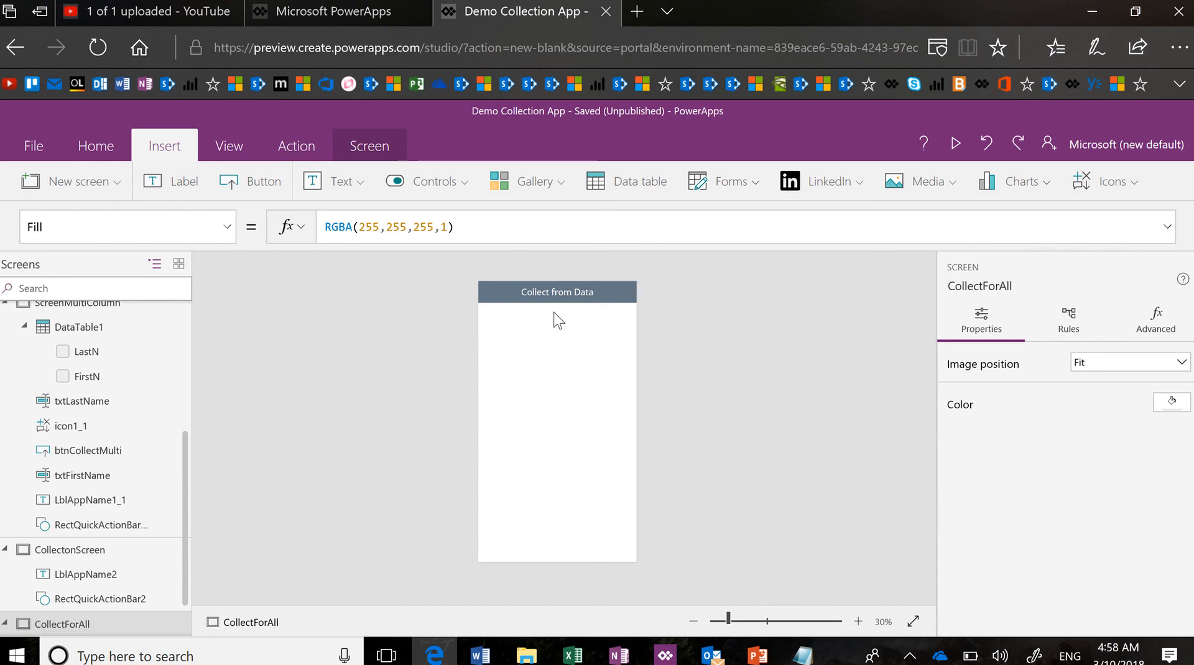
Change the copied screen's header label text to ForAll()
click(558, 290)
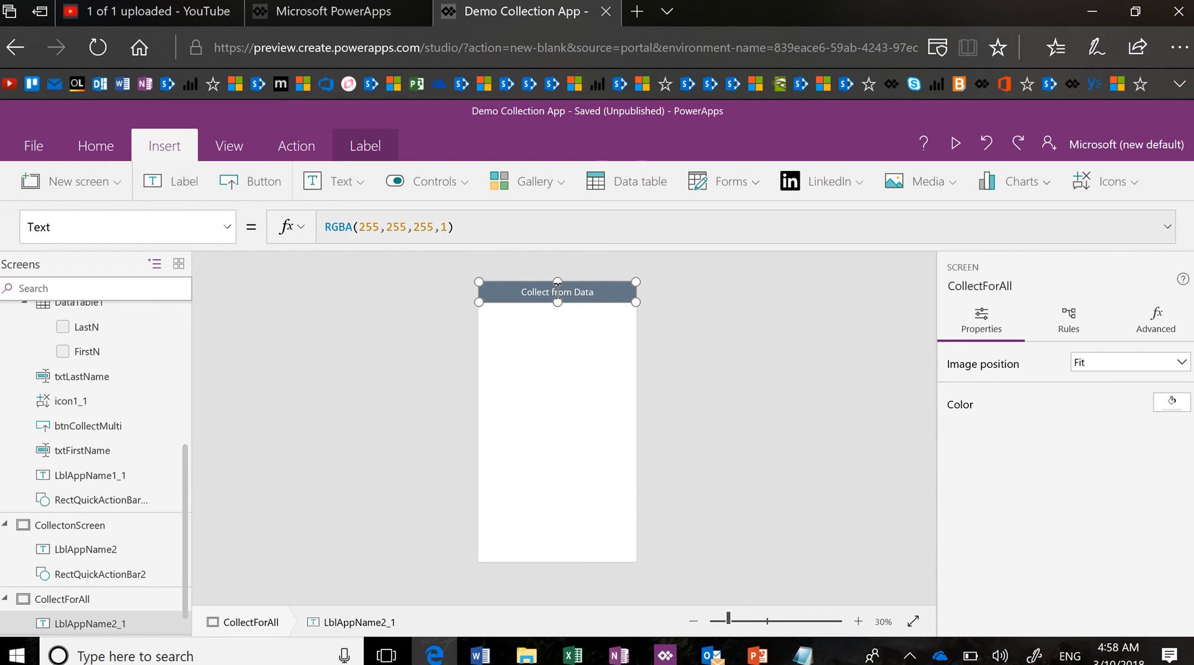
click(559, 293)
text(ForA)
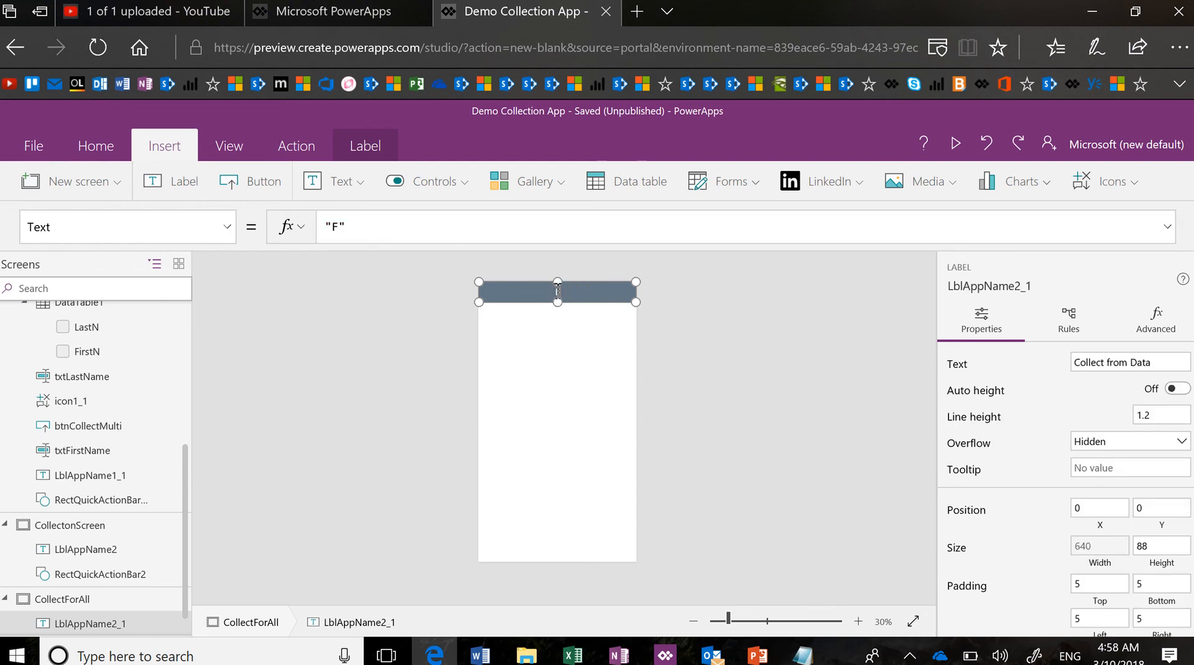
text(ll())
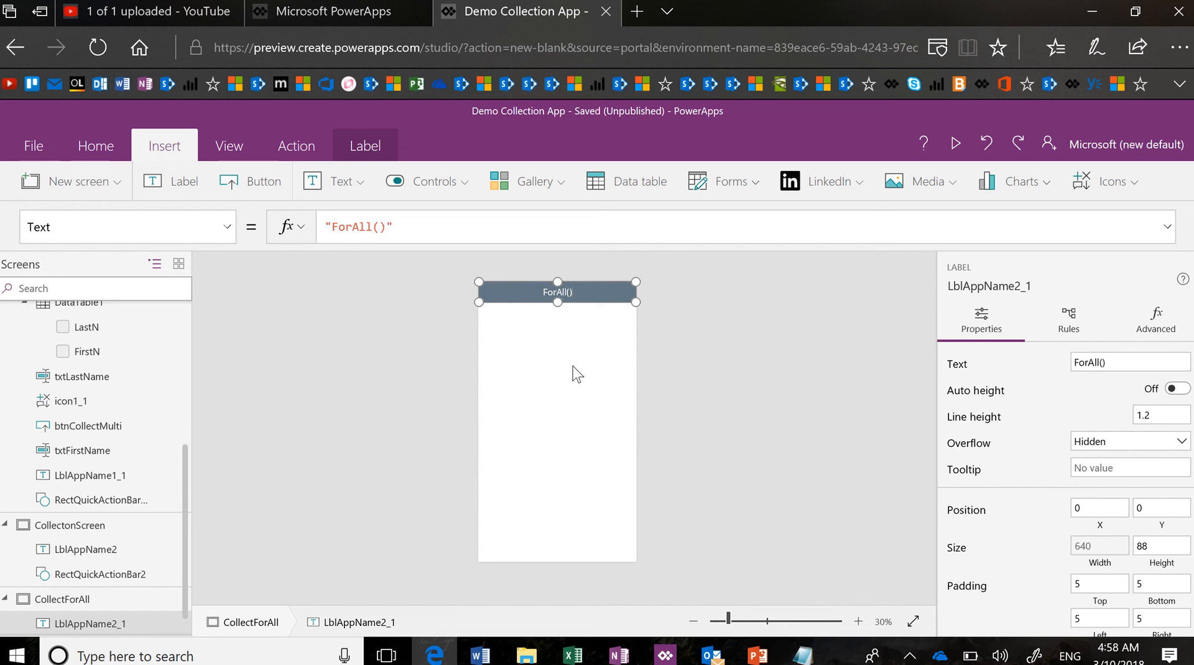
click(587, 414)
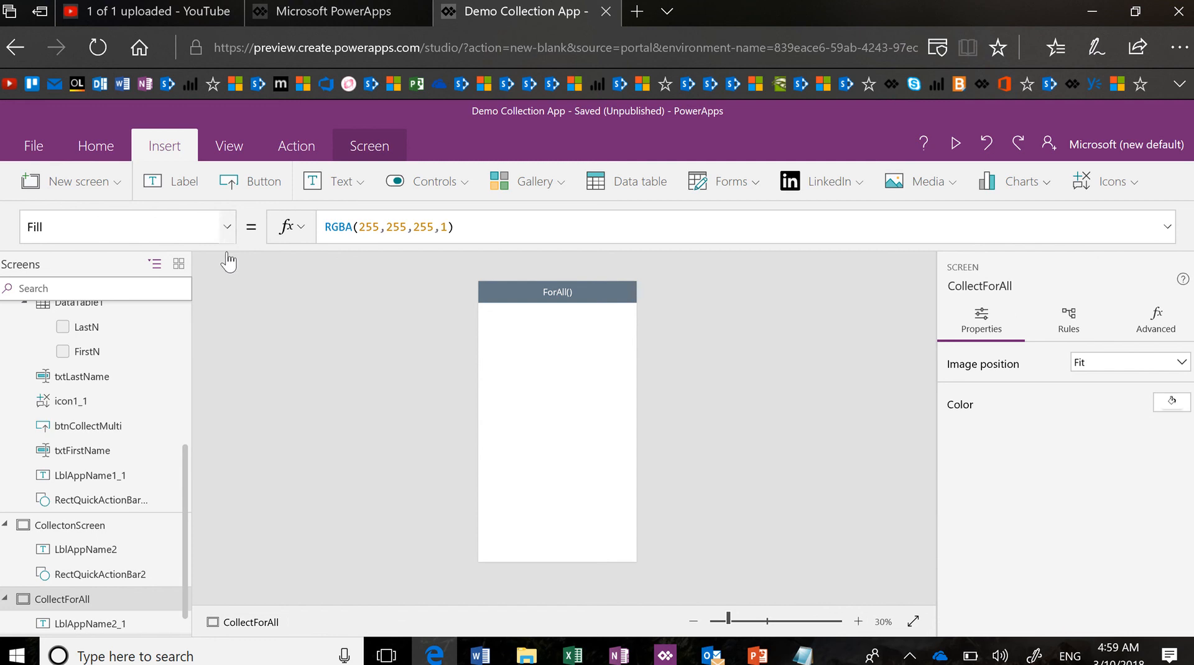
Replace the screen's OnVisible Collect formula with false
click(225, 227)
click(199, 409)
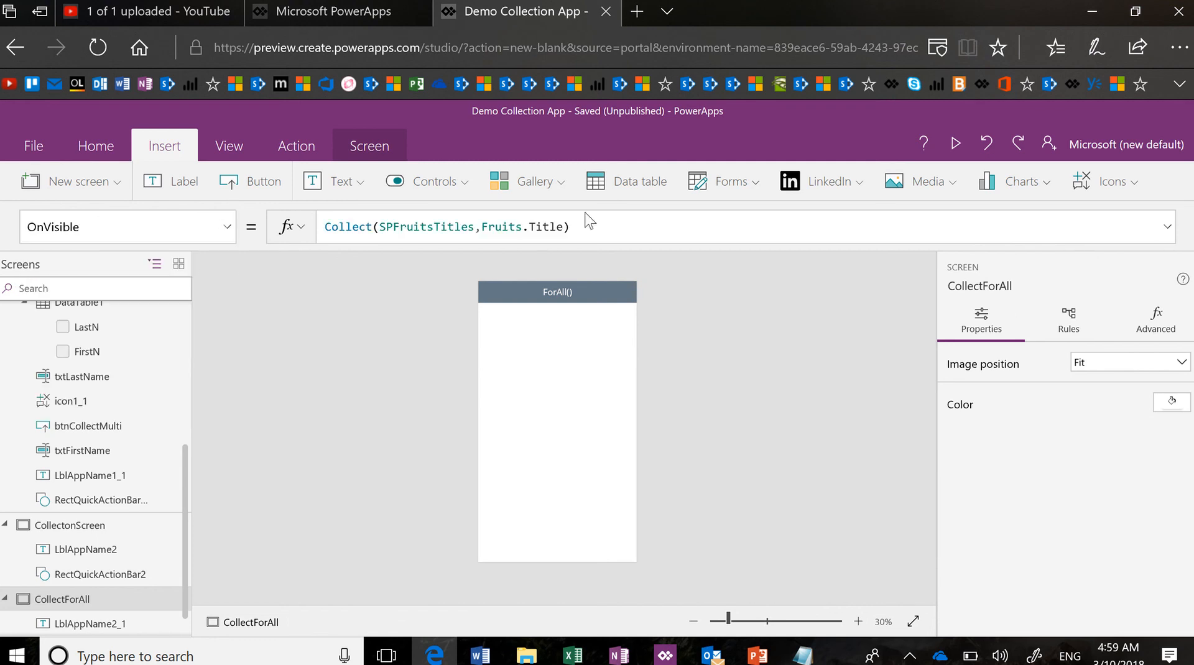
click(621, 227)
key(ctrl+a)
key(BackSpace)
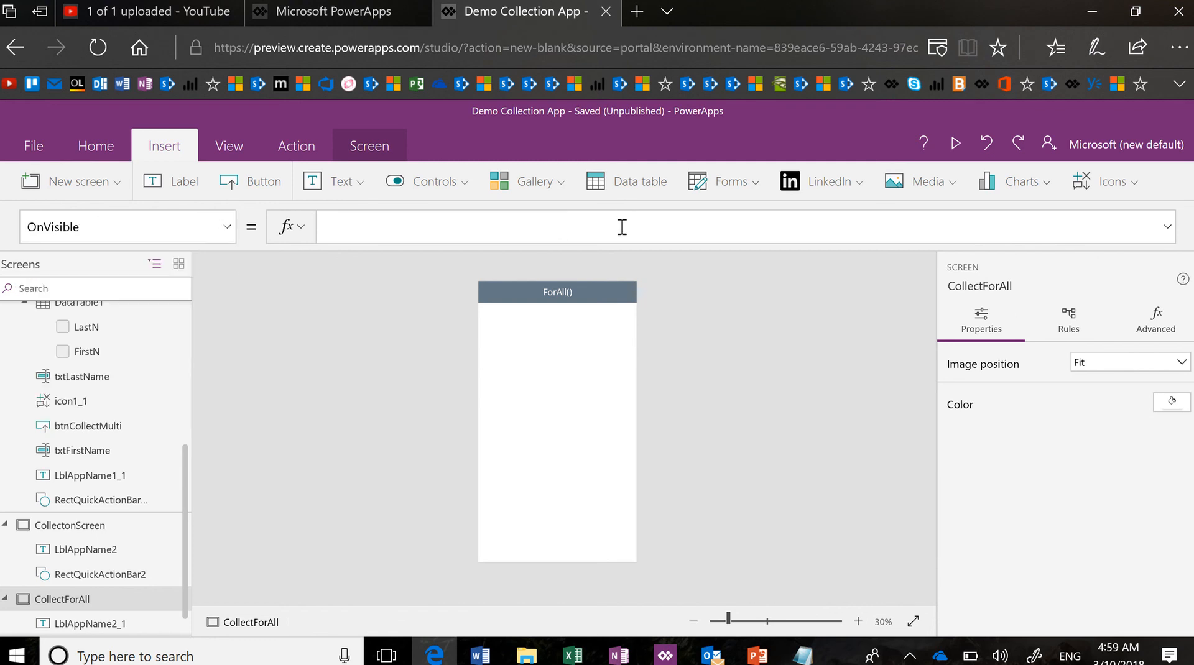
text(false)
Add a blank vertical gallery bound to Fruits, placed below the header and narrowed to 341 wide
click(560, 185)
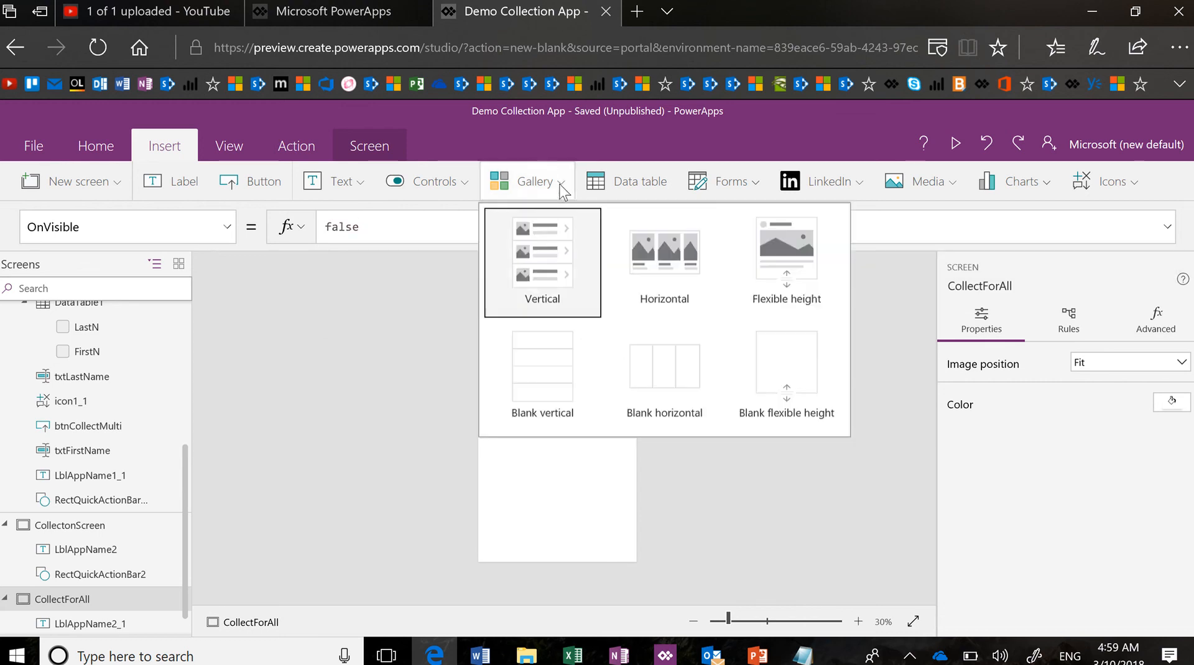
click(552, 373)
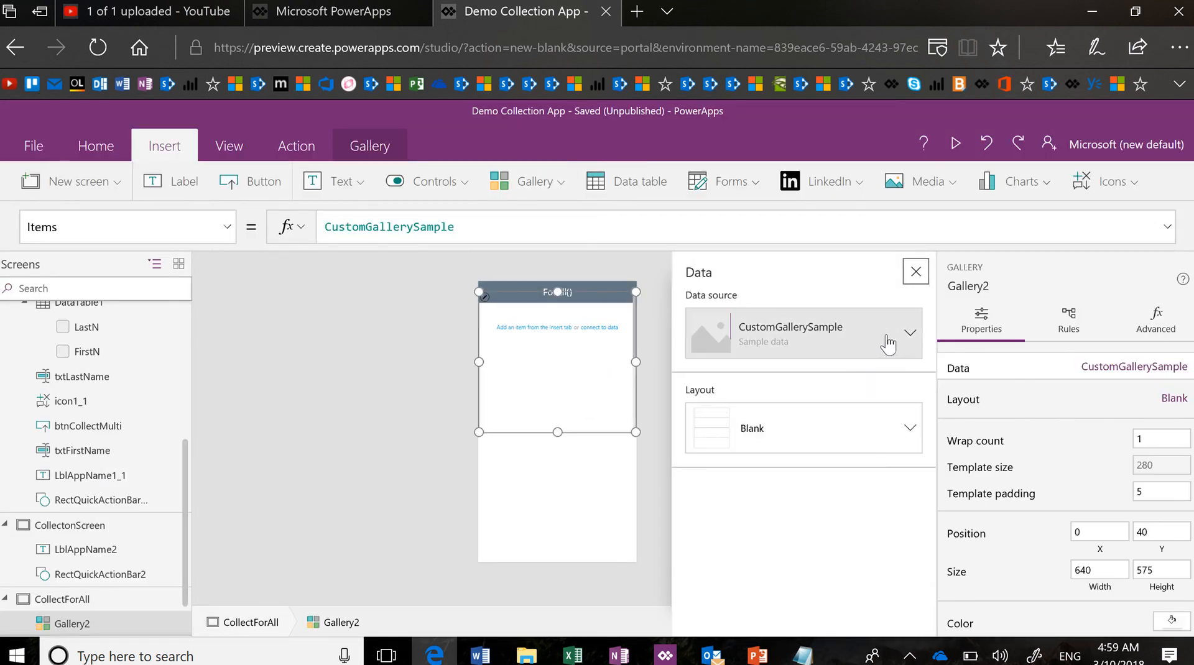
click(909, 342)
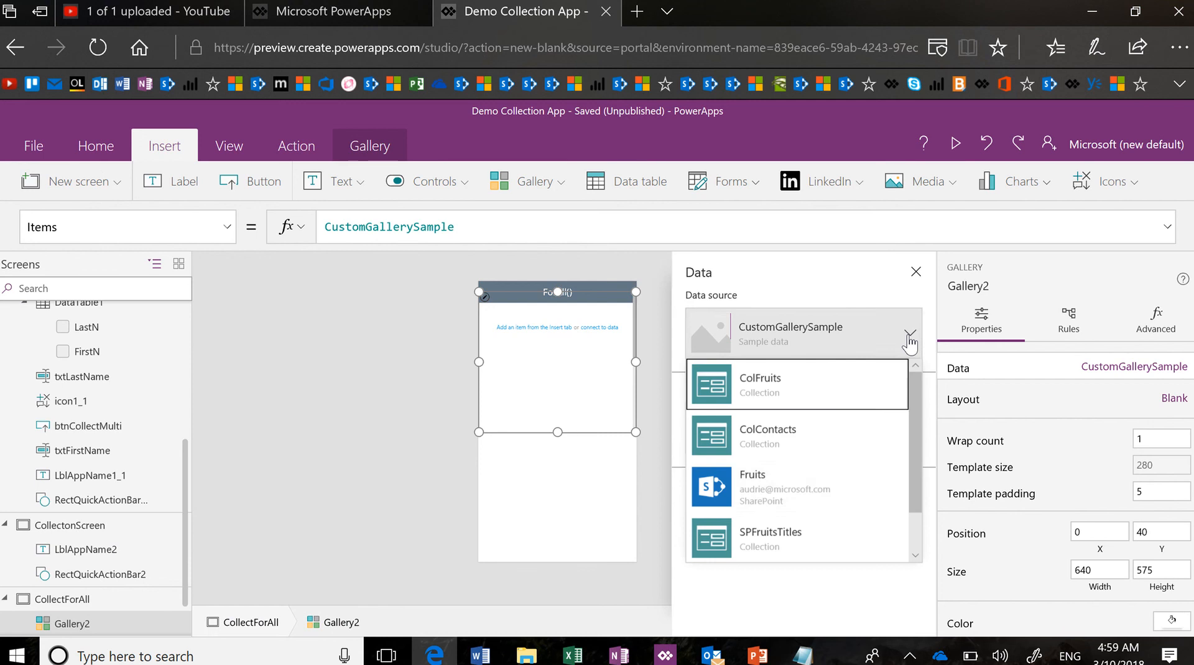
click(835, 502)
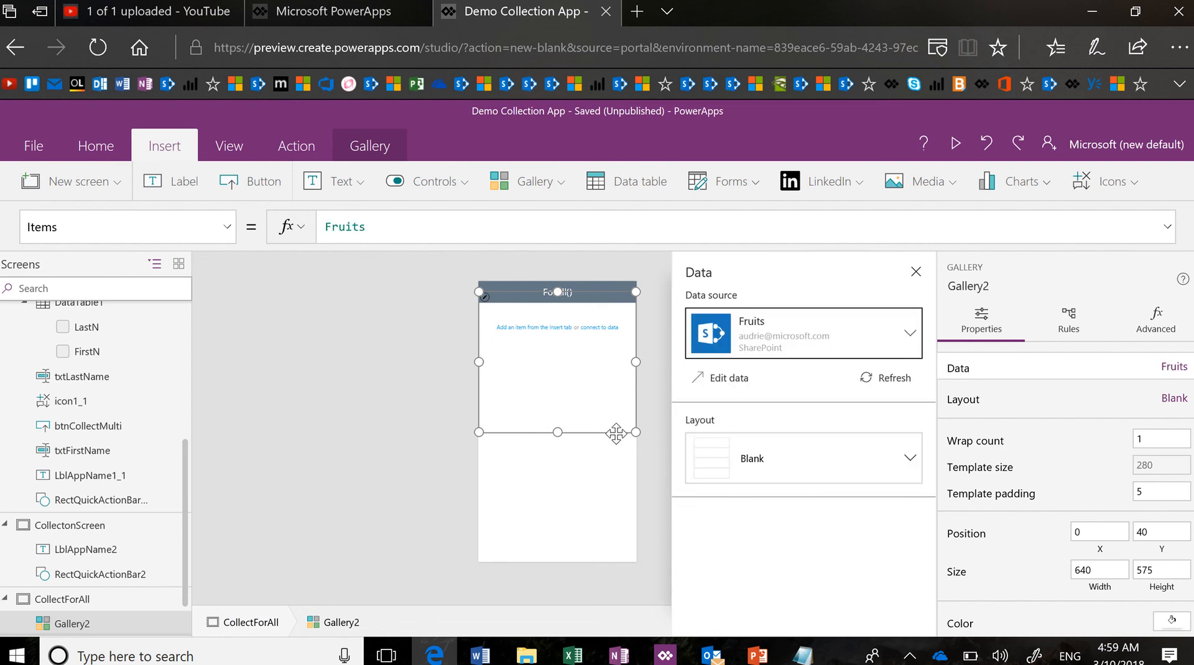
drag(617, 429, 556, 562)
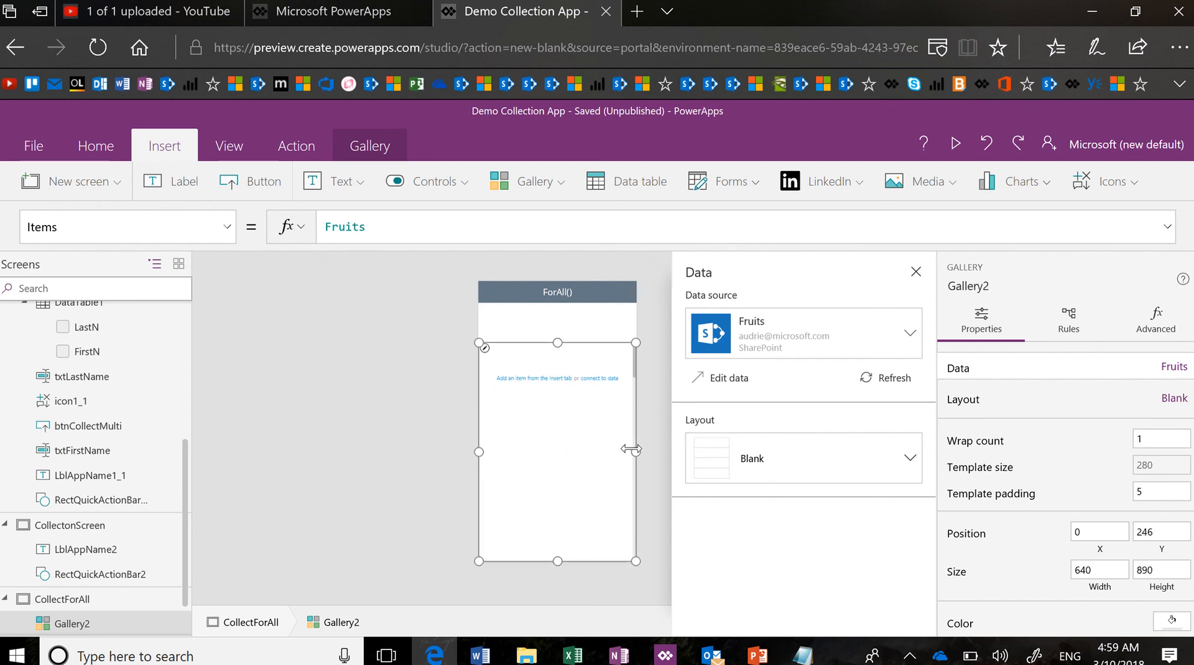
drag(635, 452, 566, 454)
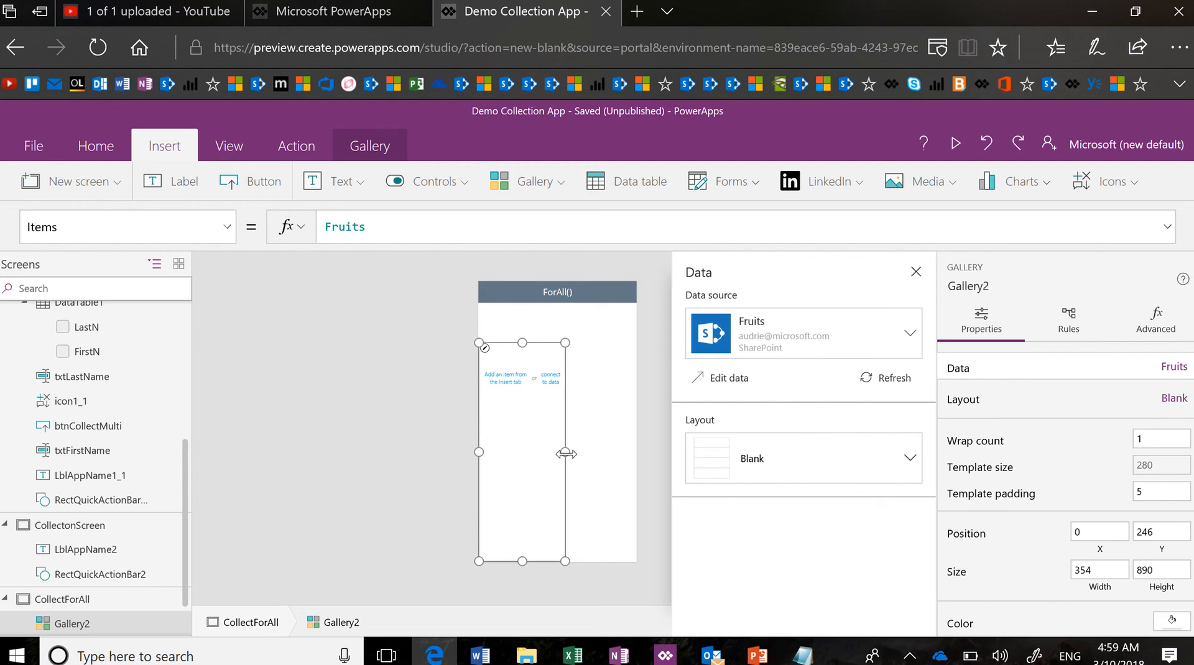
drag(565, 454, 562, 454)
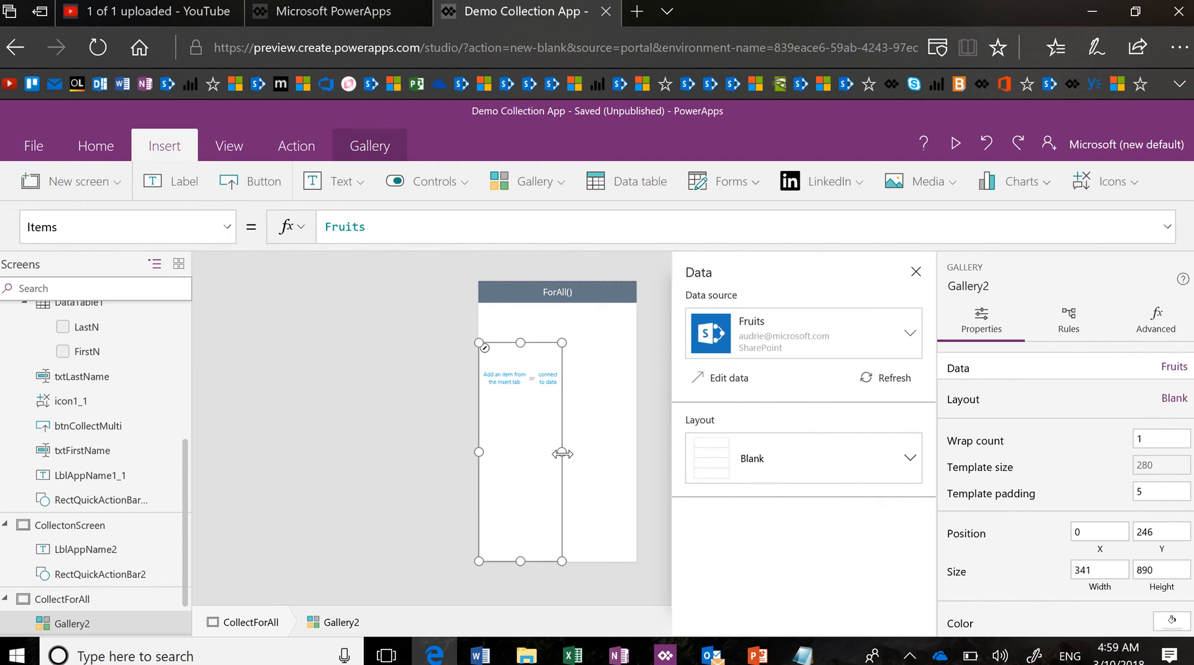
click(917, 273)
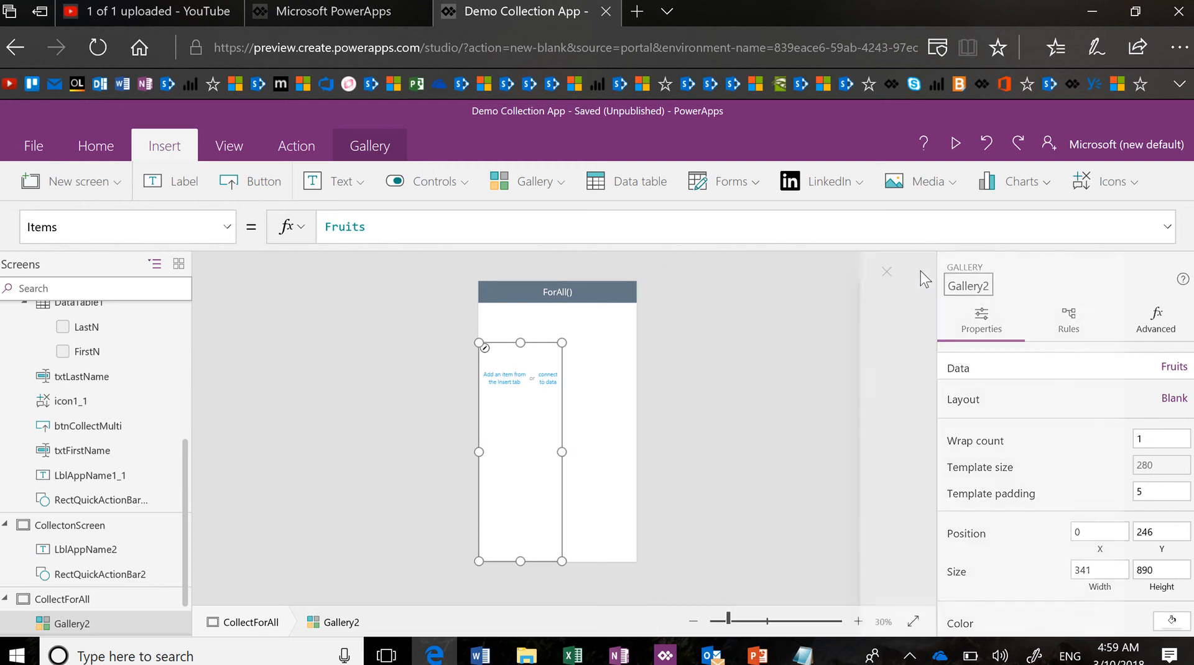
Zoom to 57% and add a check box into the gallery's item template
click(752, 616)
scroll(814, 466, up, 3)
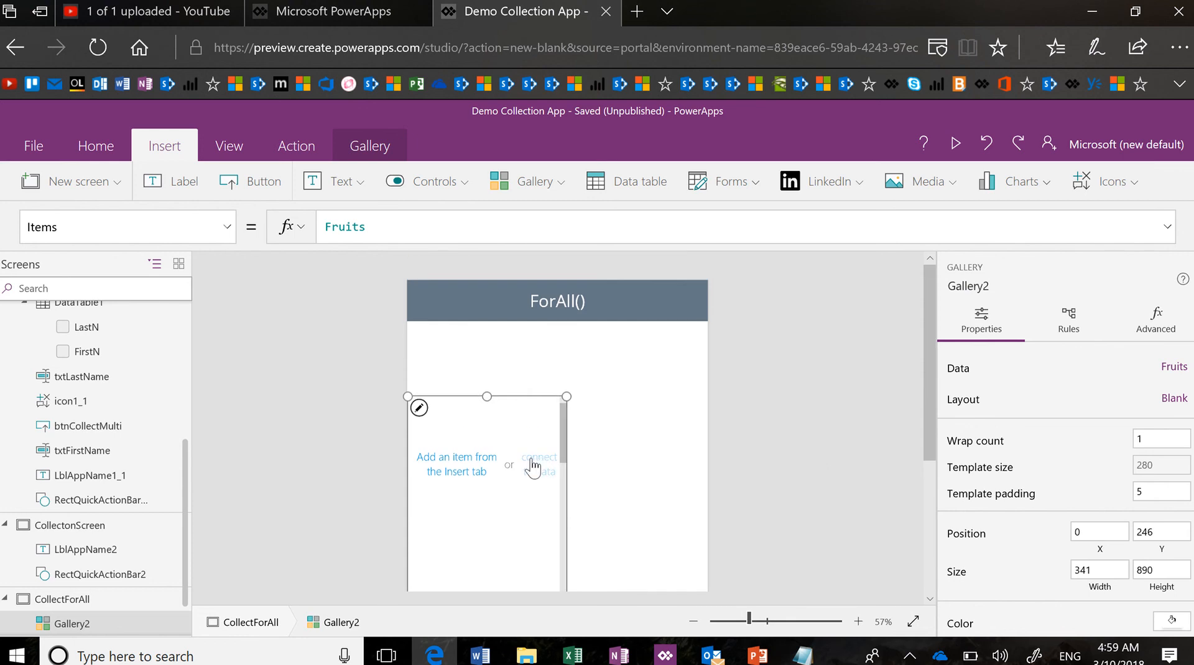
click(421, 411)
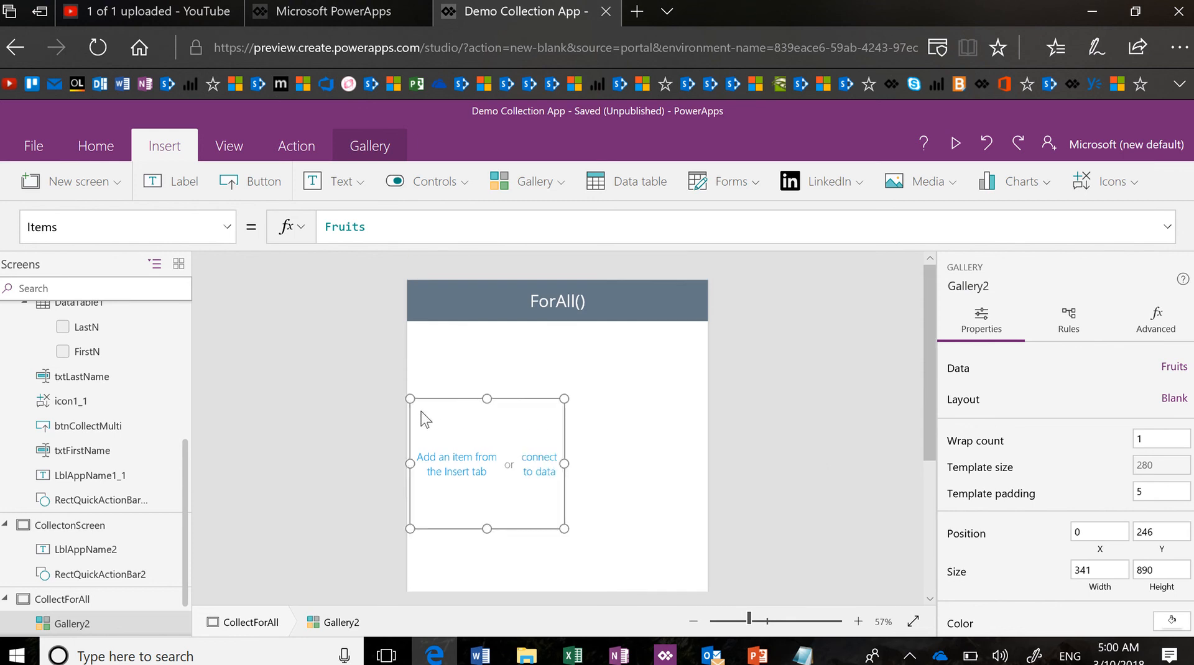
click(463, 189)
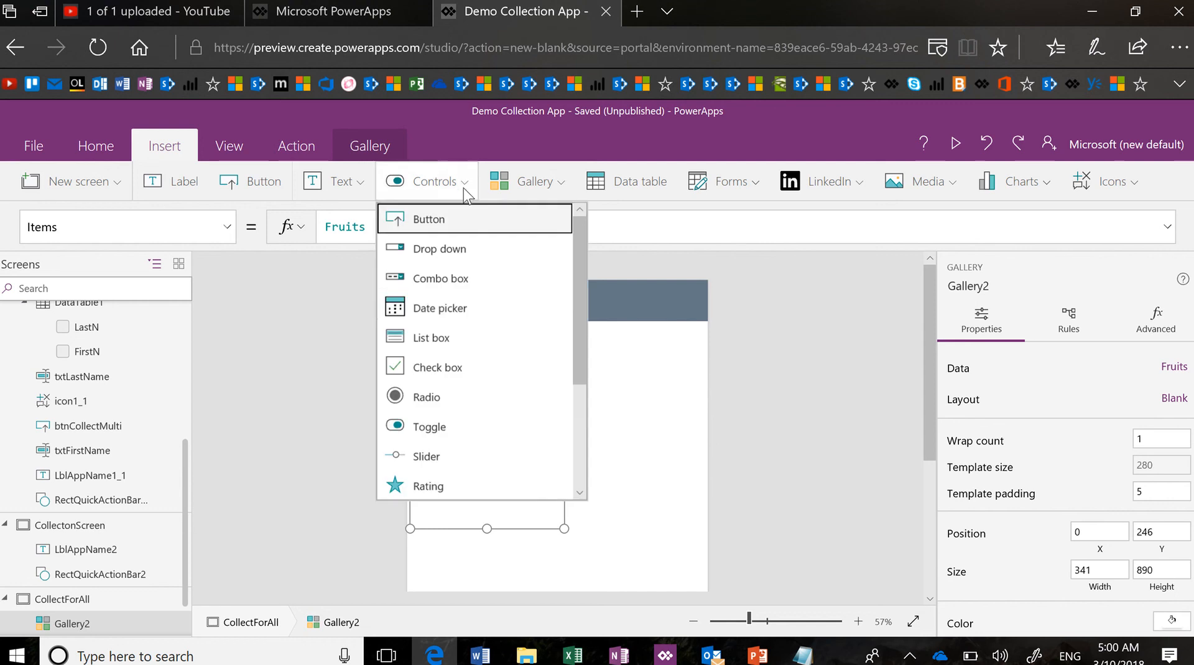
click(465, 368)
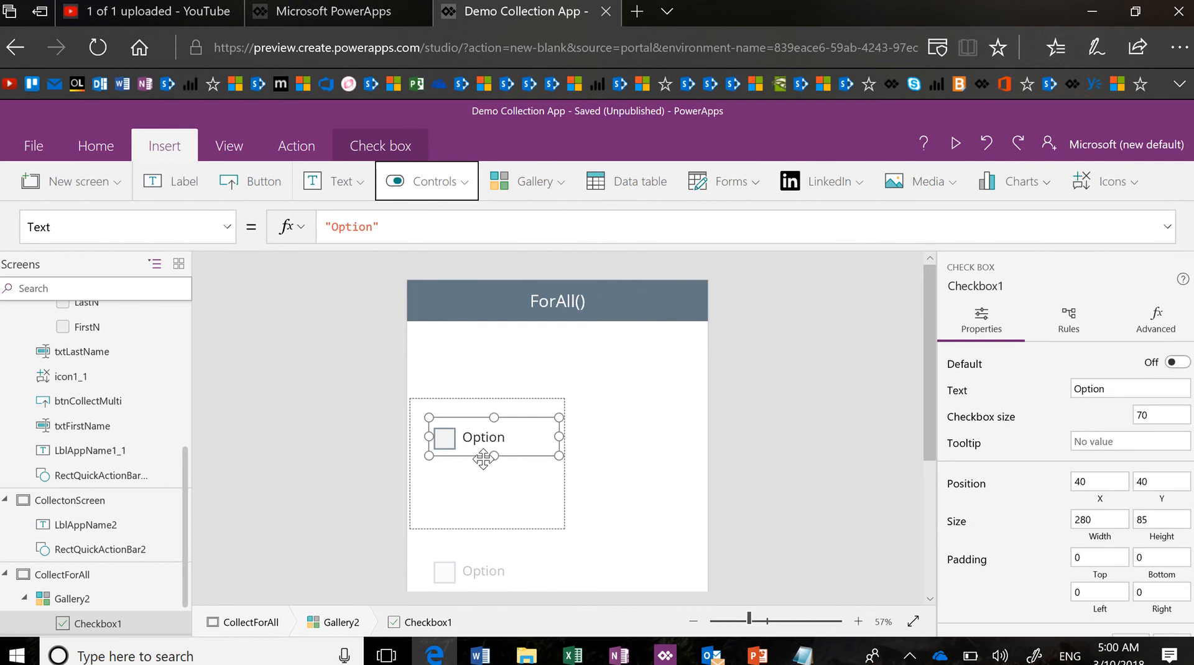
Align the checkbox to the left and top of the template
click(104, 138)
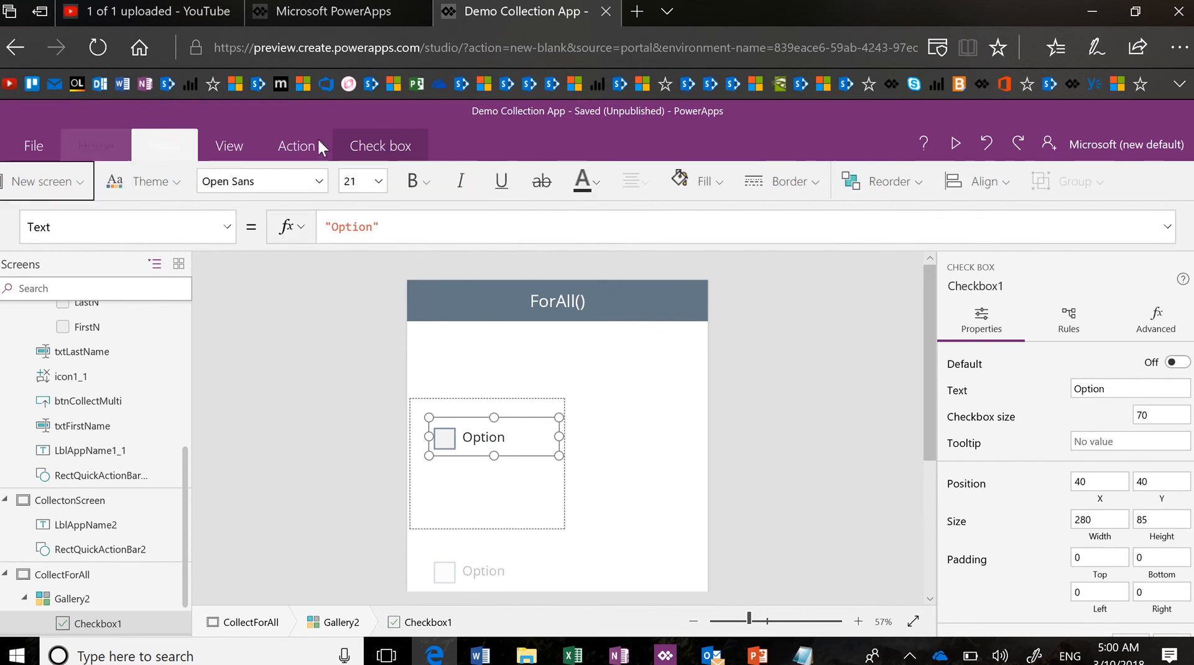
click(1002, 194)
click(1026, 219)
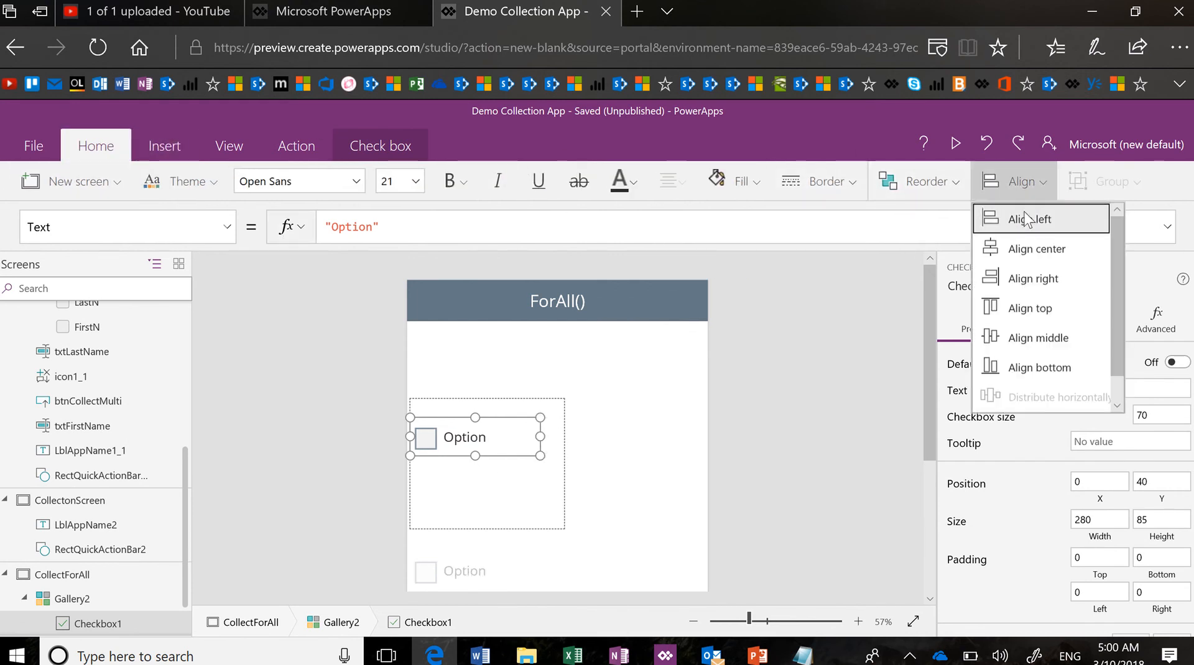
click(1040, 188)
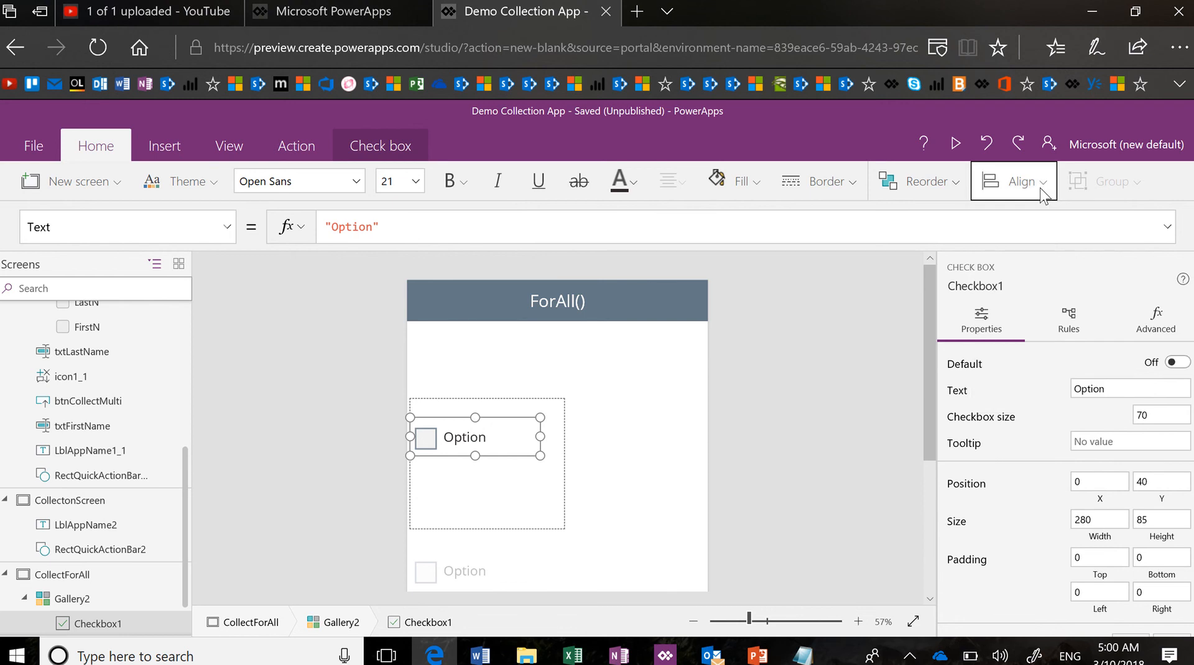
click(1040, 188)
click(1044, 308)
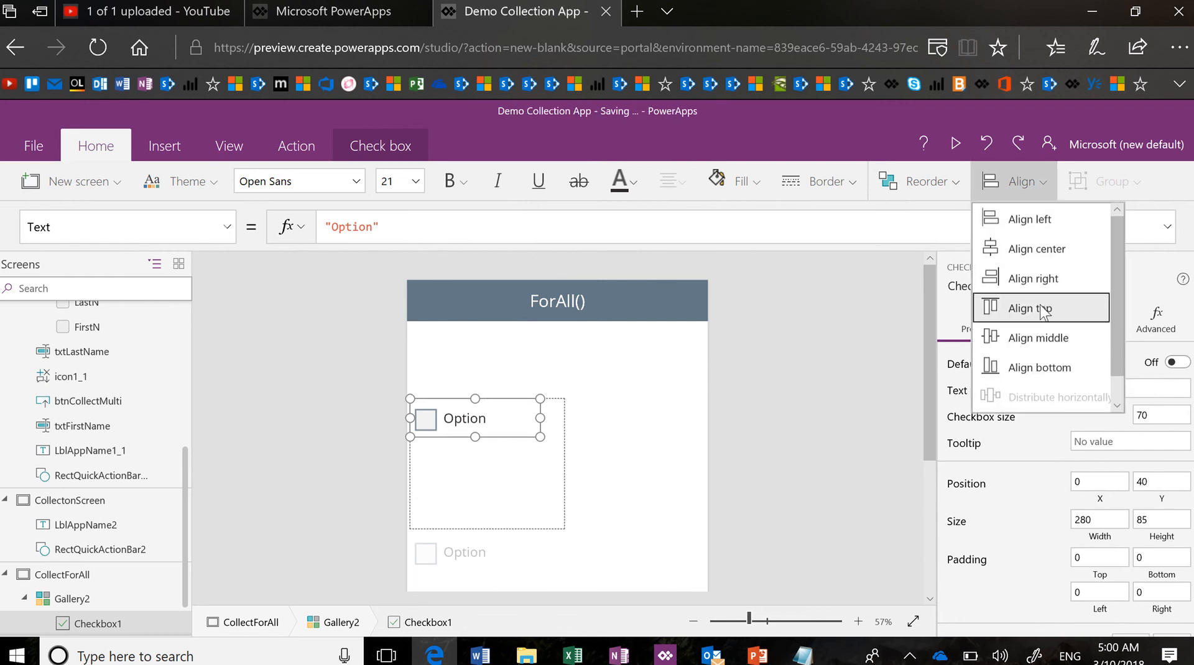
Shrink the template height and set the checkbox Text to ThisItem.Title
click(501, 529)
drag(487, 527, 486, 437)
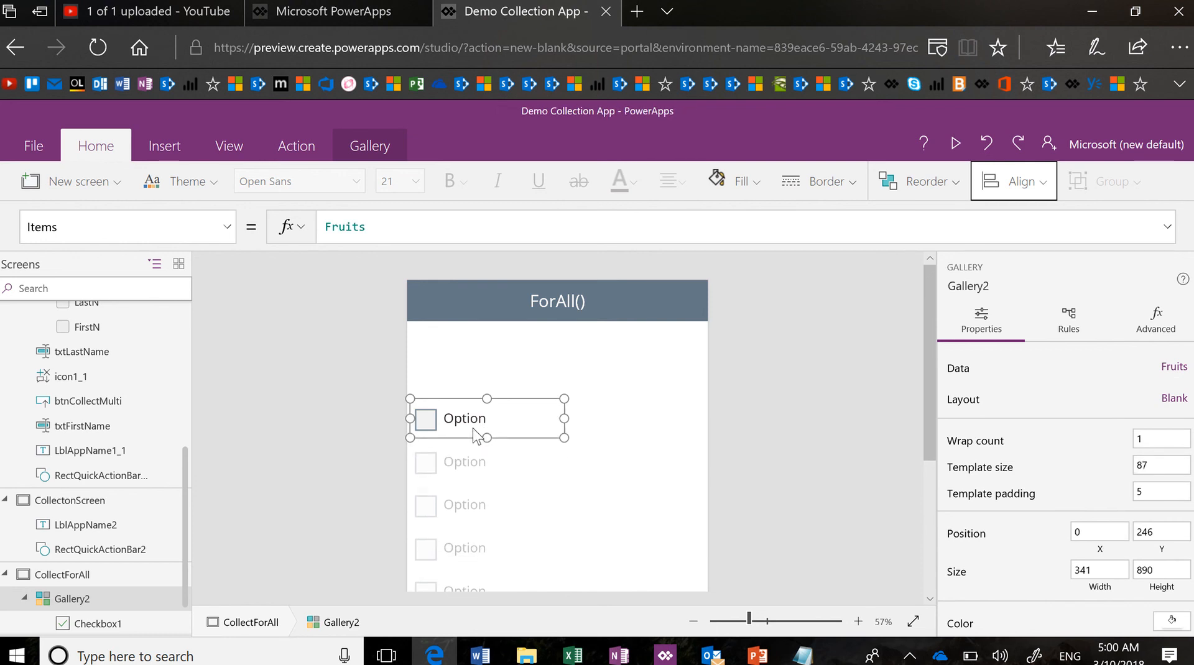
click(471, 429)
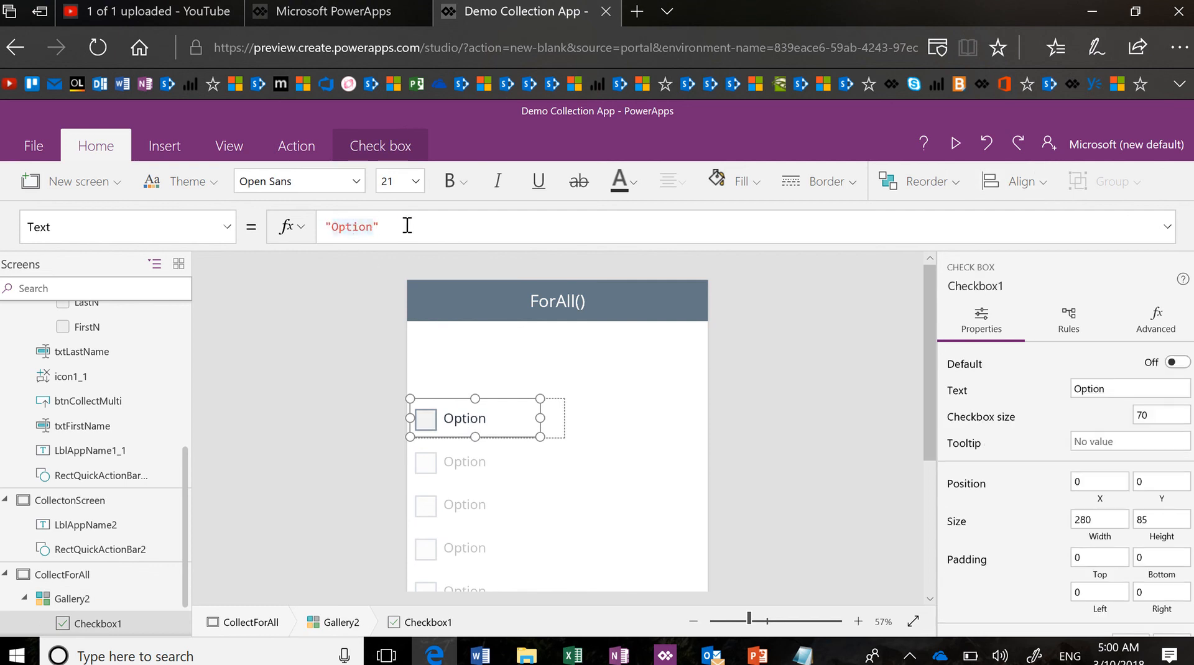
drag(406, 226, 287, 228)
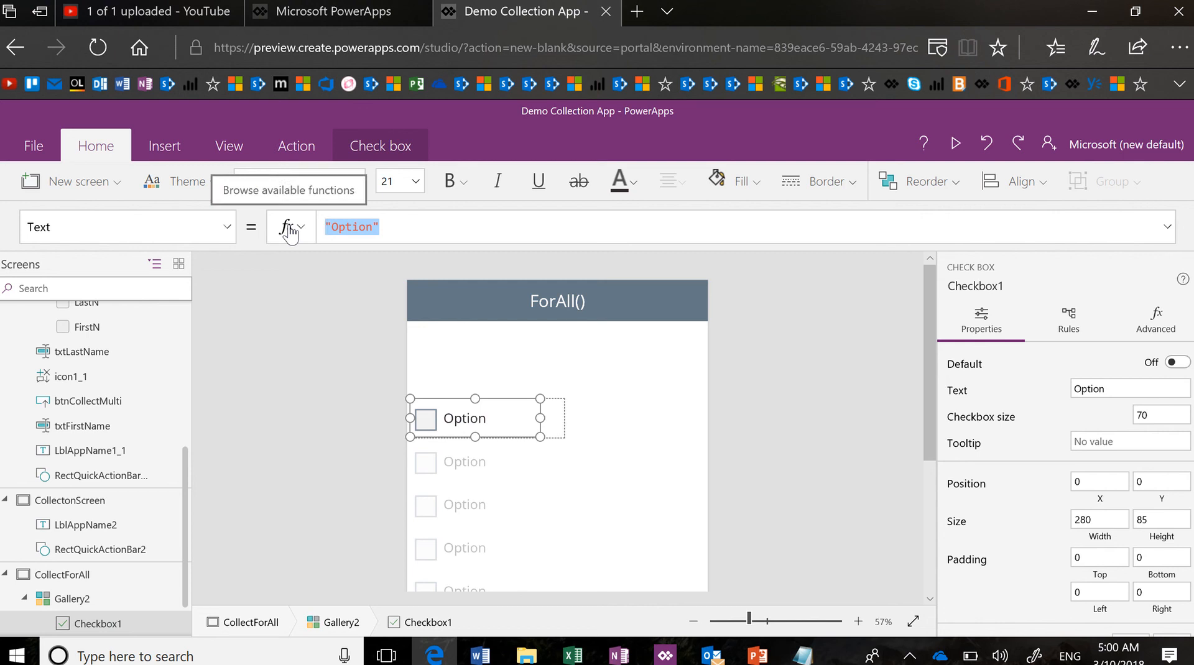
text(This)
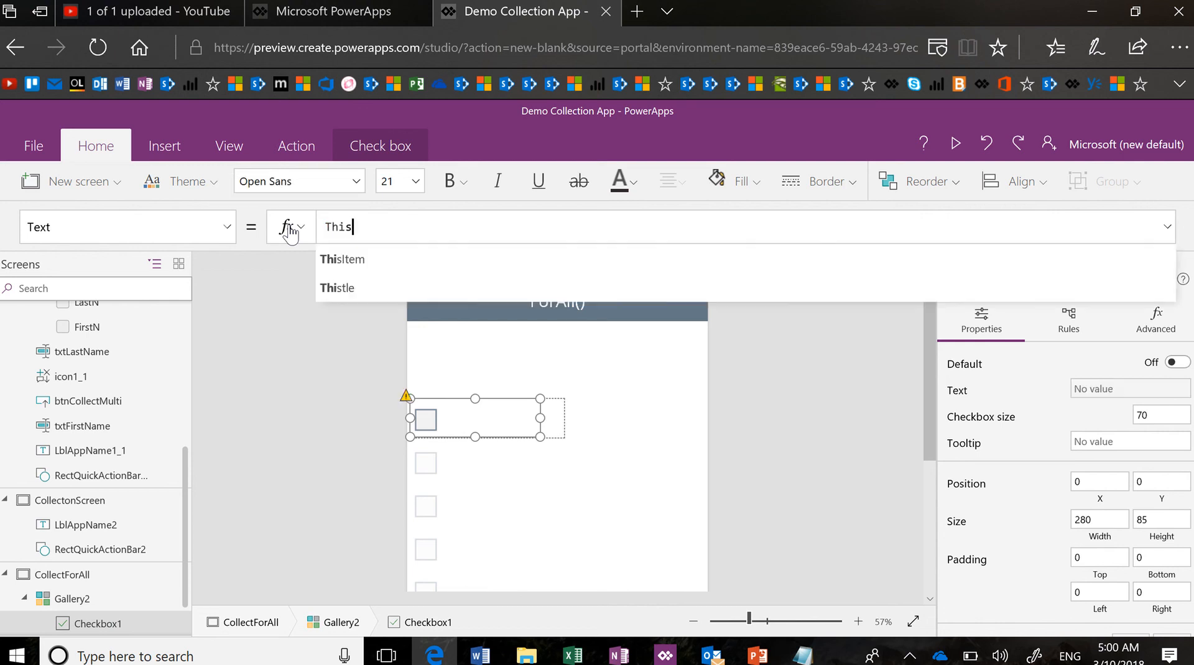
text(Item.Title)
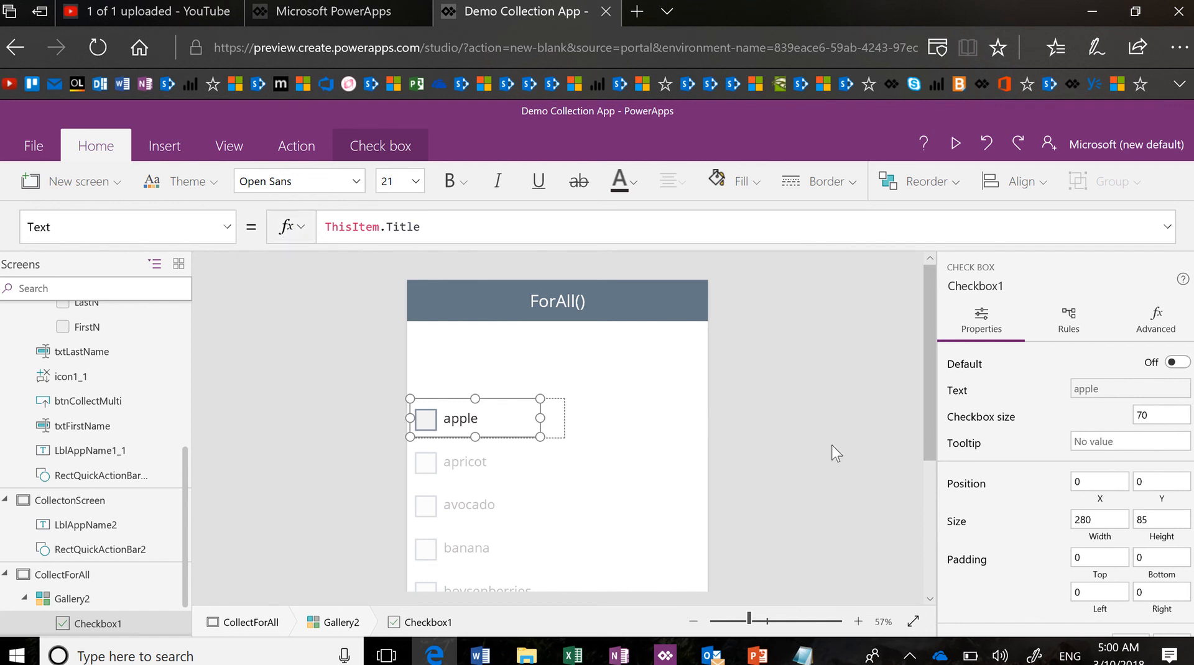
click(832, 492)
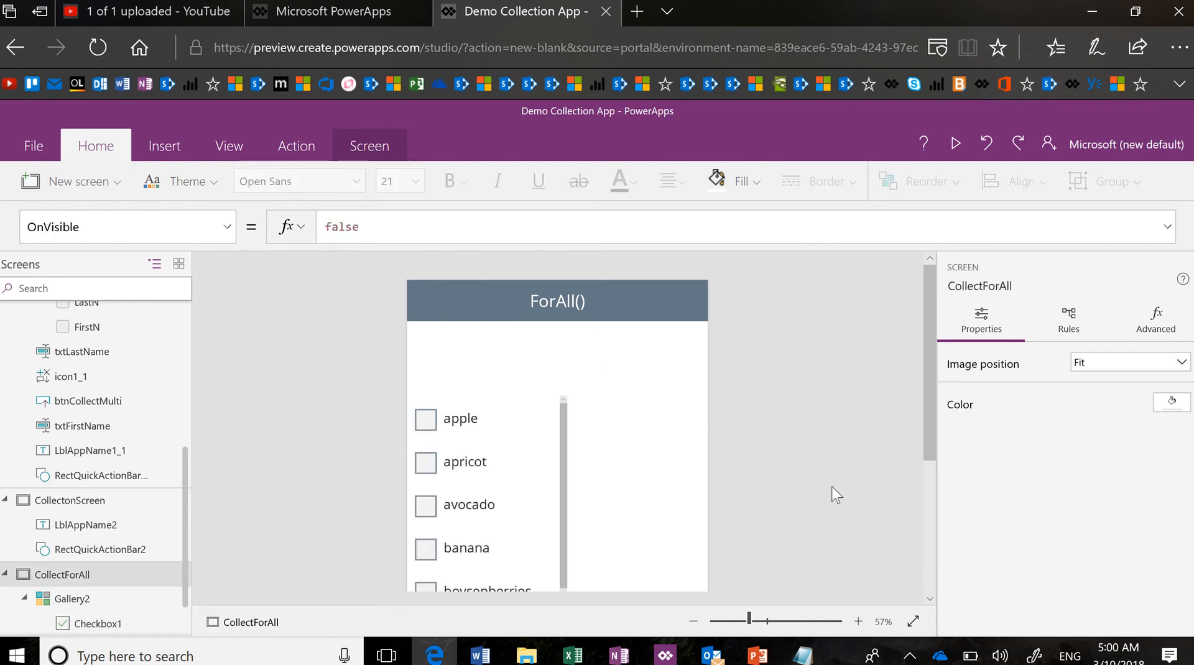
Hide the fruit gallery's scrollbar and turn on its navigation arrows
click(566, 488)
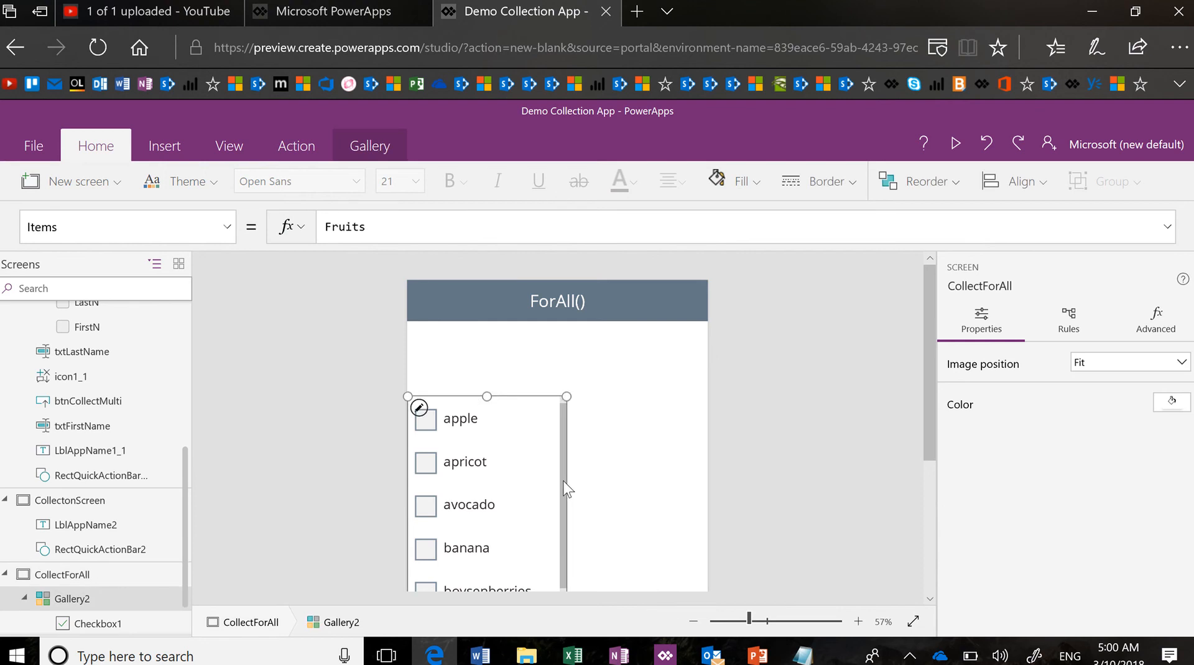
click(368, 140)
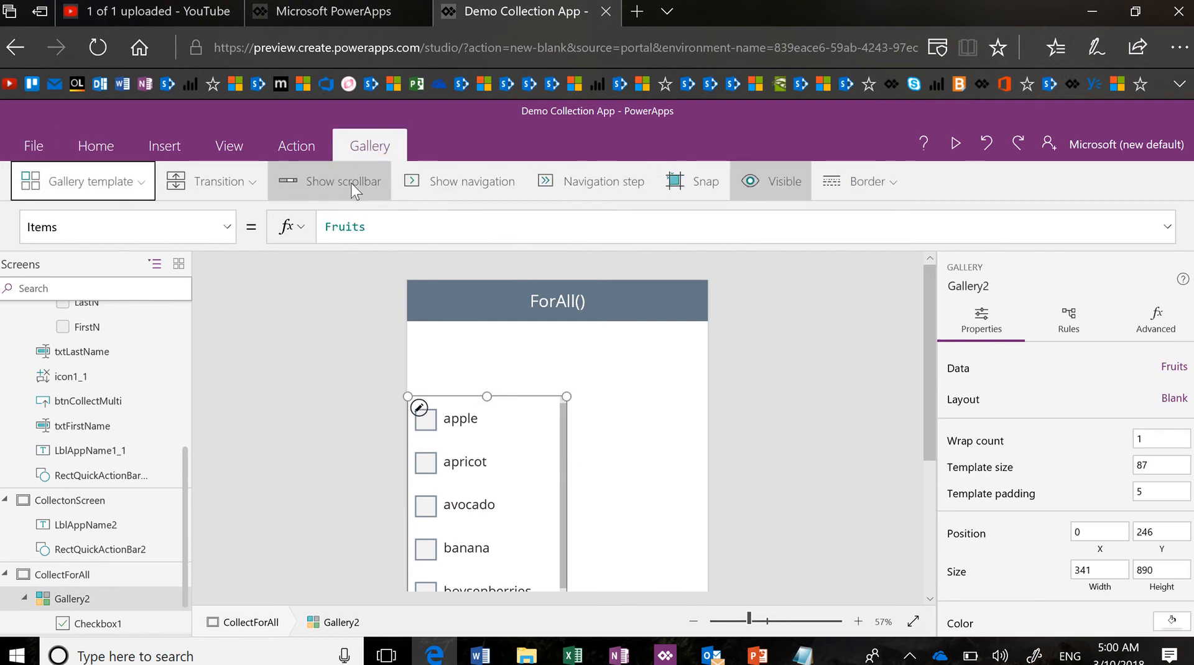
click(354, 184)
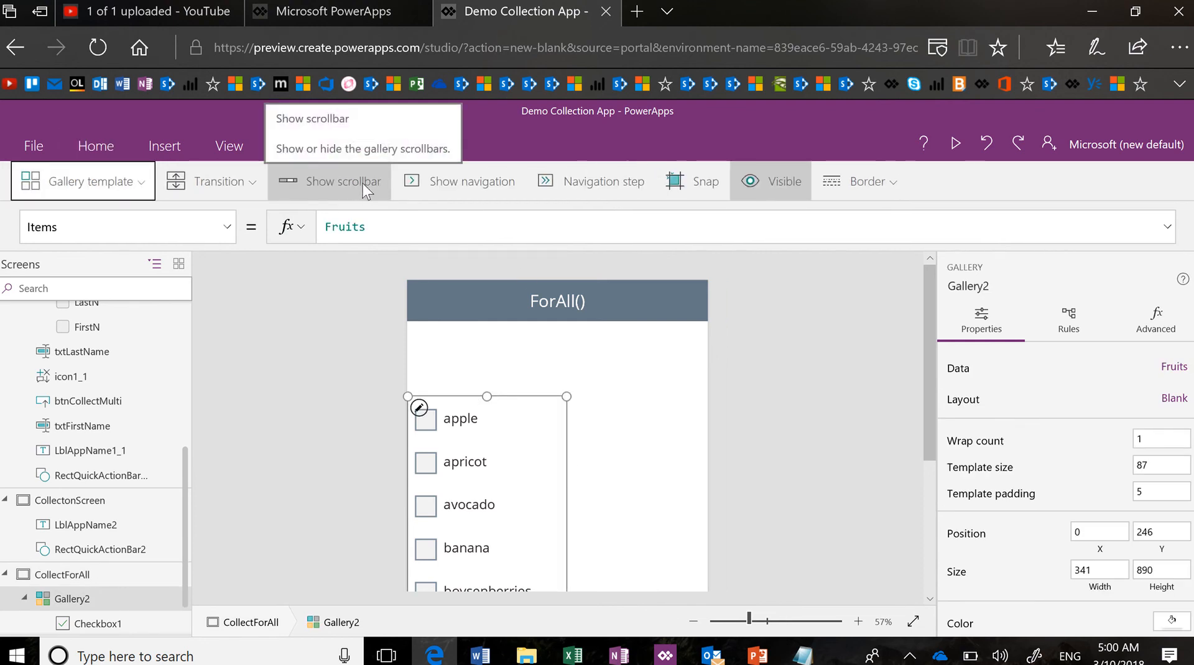
click(480, 190)
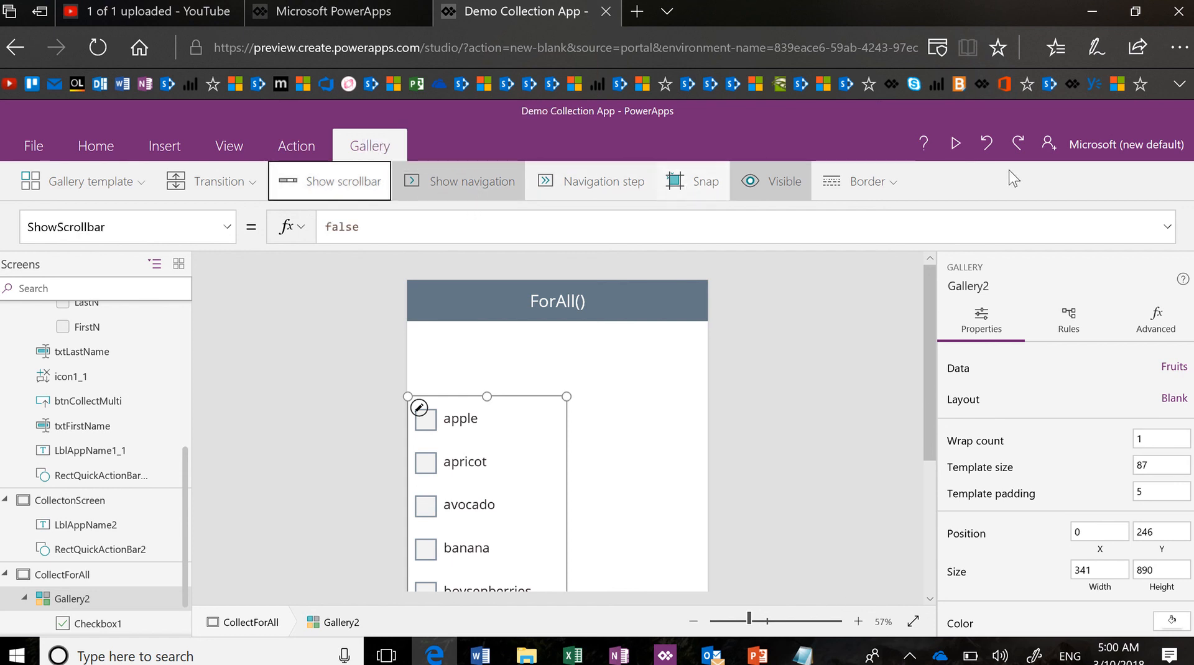
Preview the app, scroll the fruit checkbox list, and exit the preview
click(957, 143)
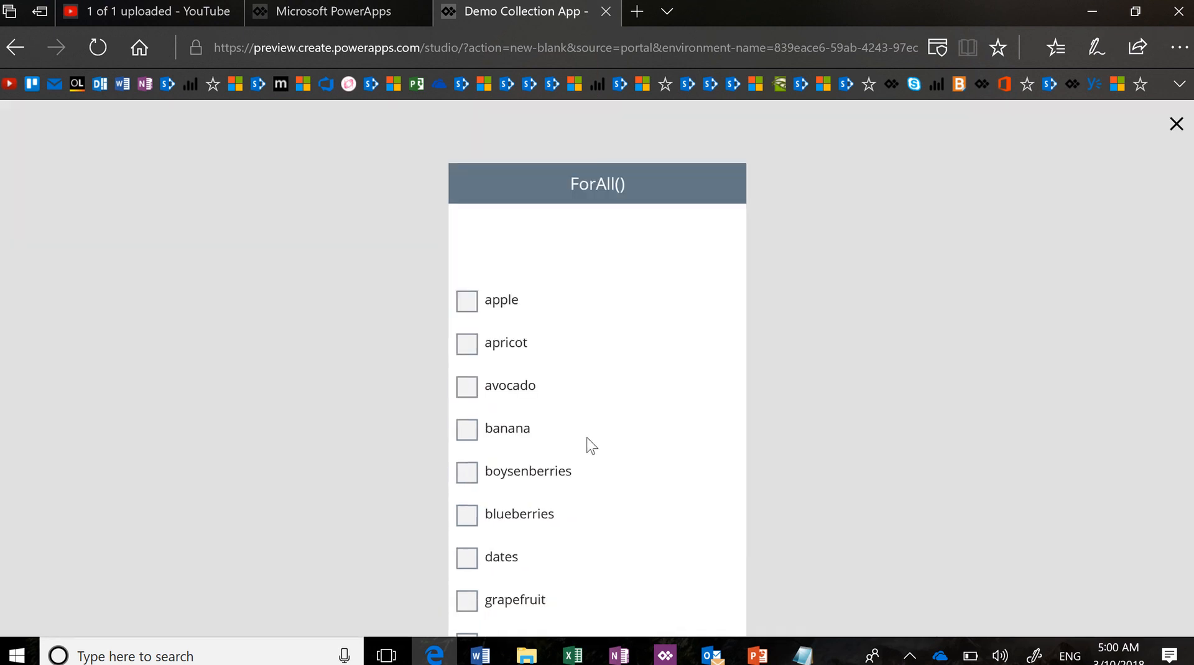
scroll(536, 460, down, 5)
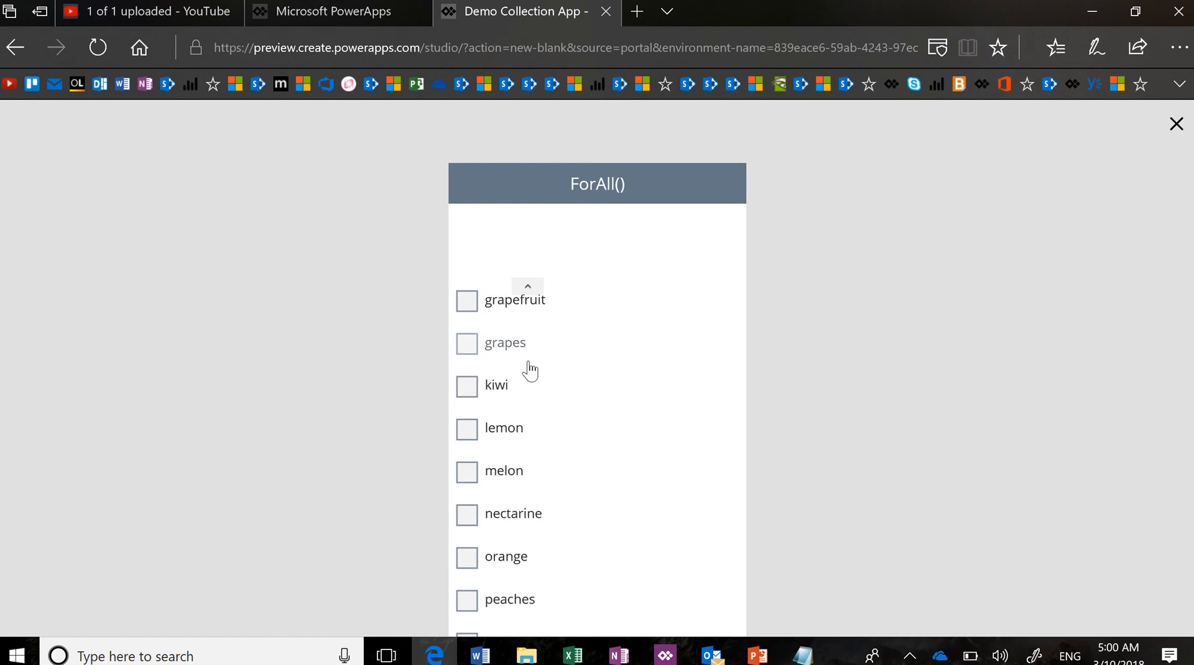
scroll(530, 371, up, 5)
scroll(530, 370, down, 7)
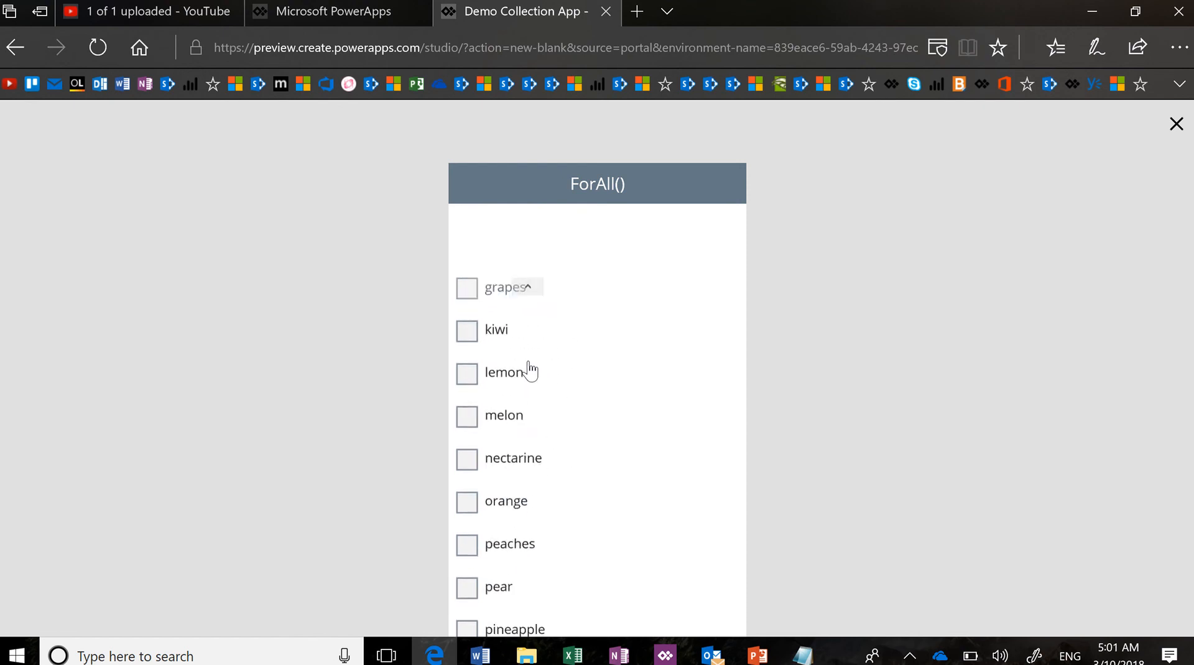
scroll(530, 371, up, 7)
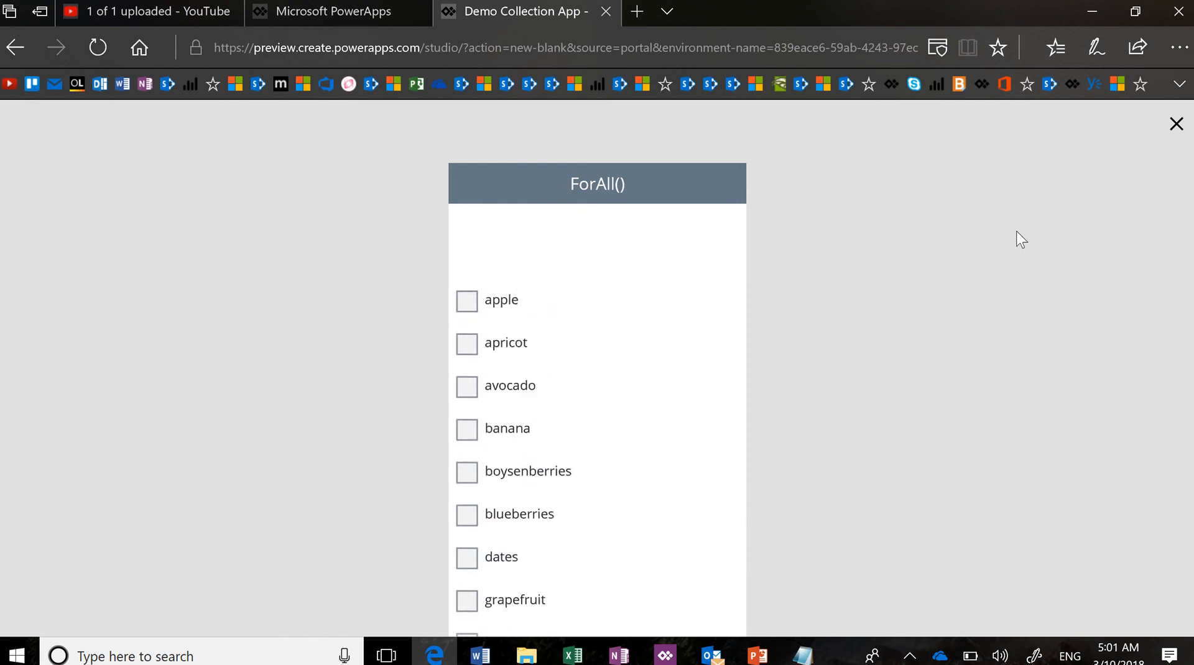
click(1177, 125)
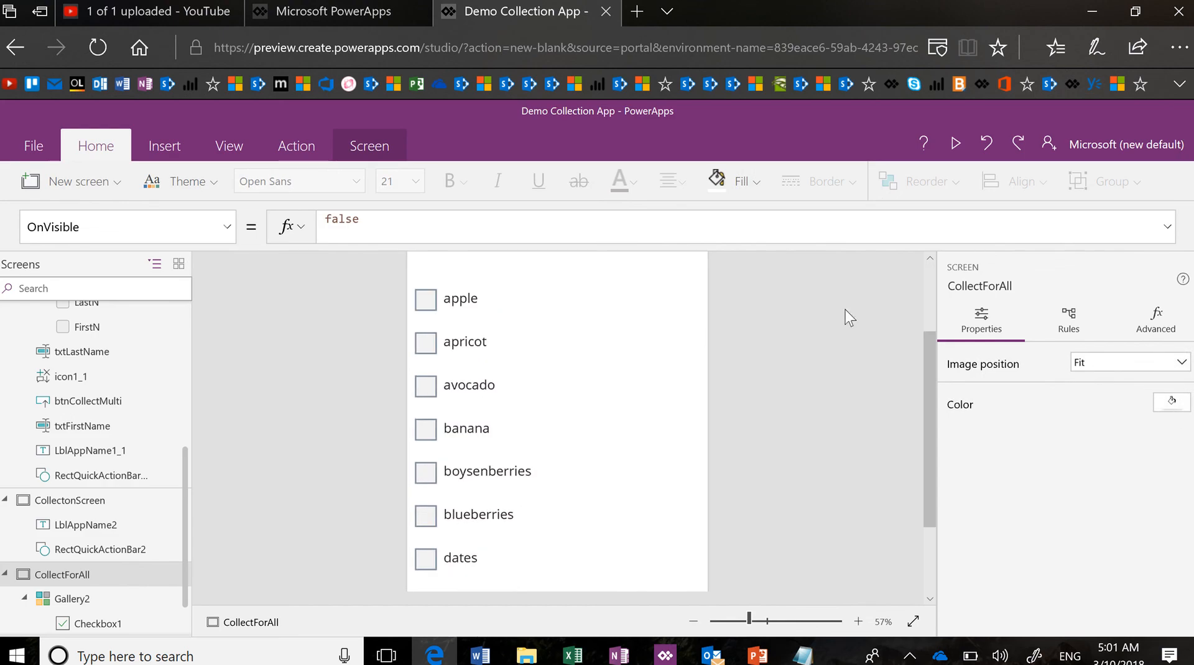
Insert a new button and move it beneath the ForAll() header
scroll(745, 441, up, 2)
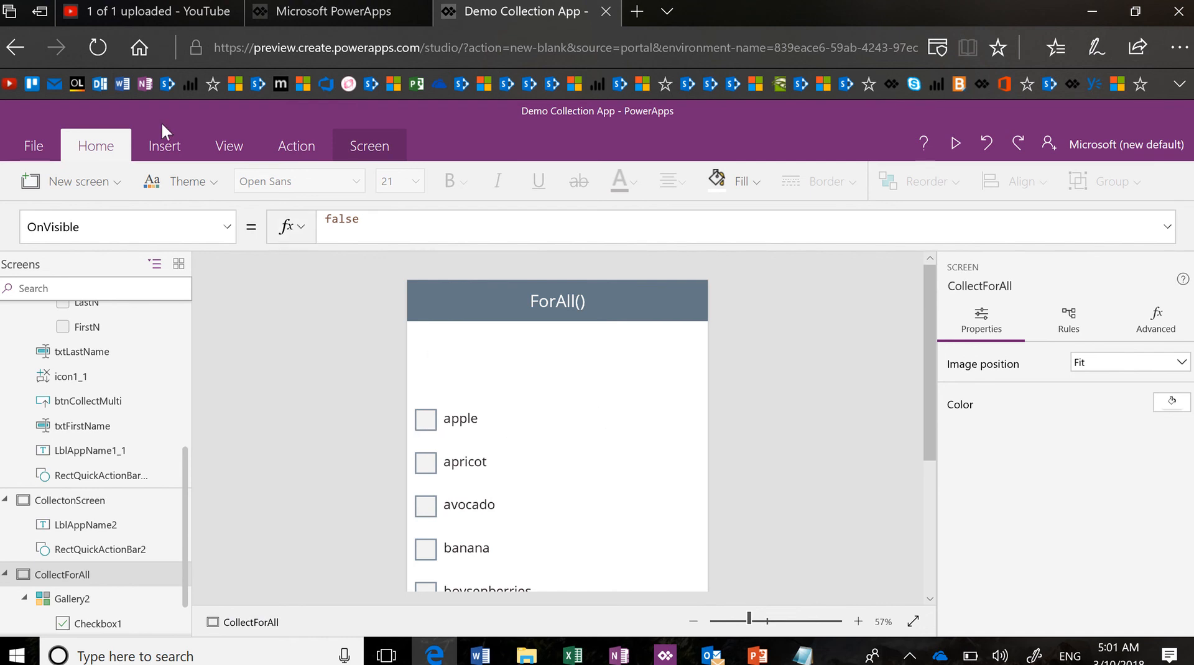
click(169, 149)
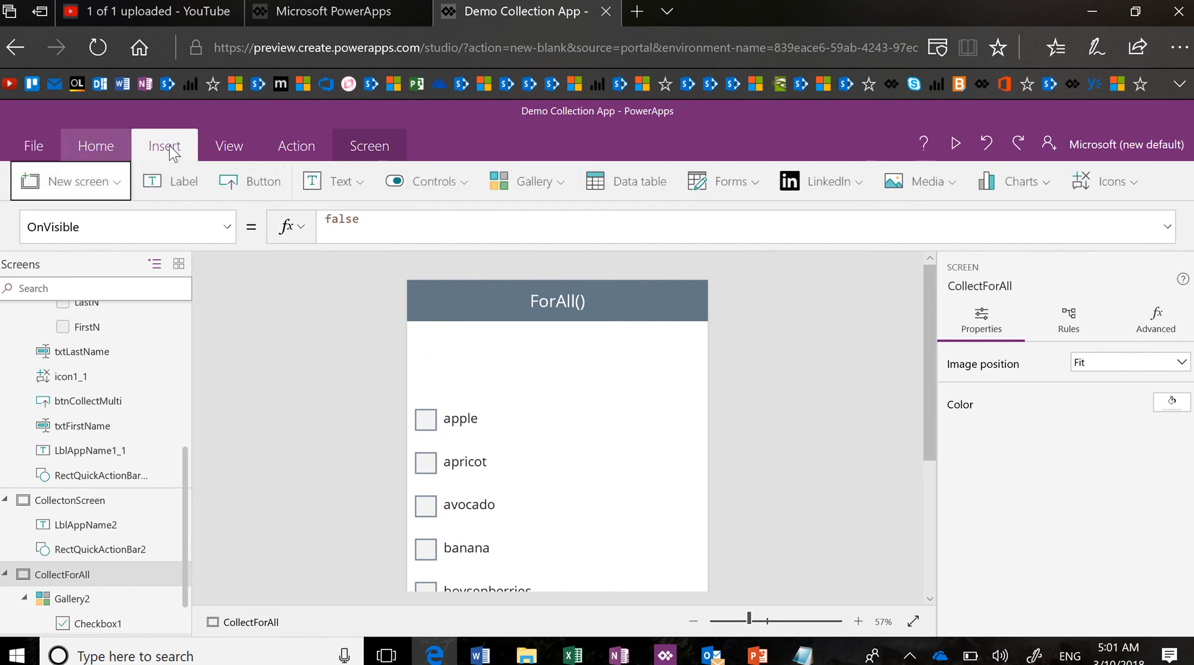
click(266, 190)
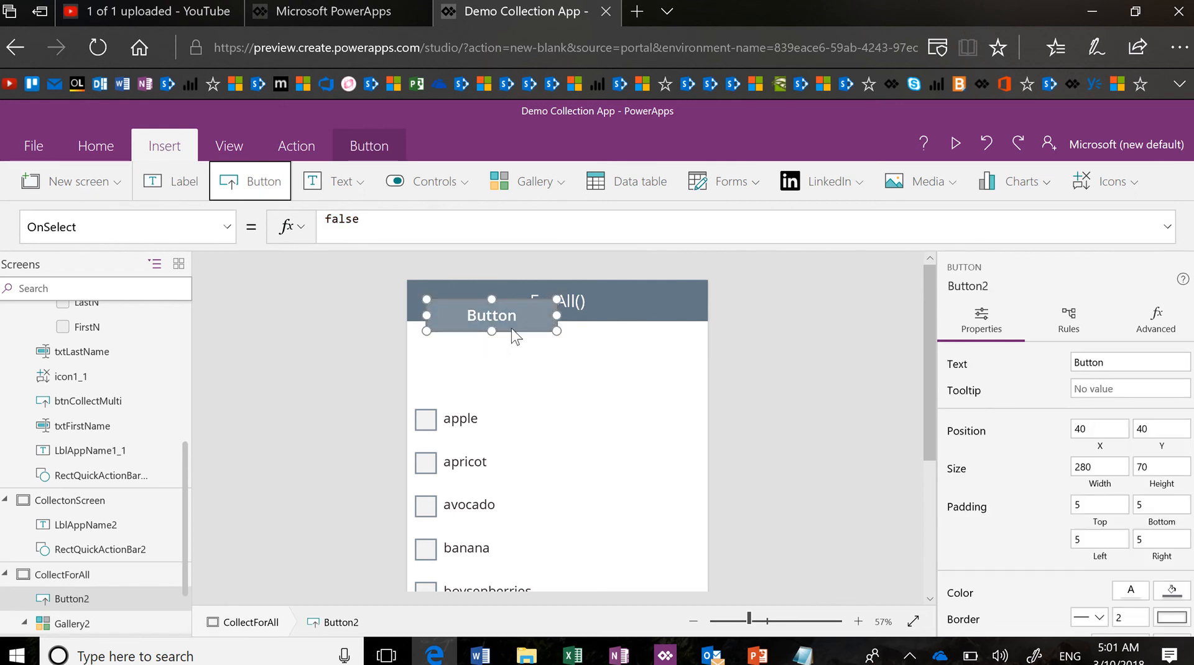
drag(524, 335, 593, 387)
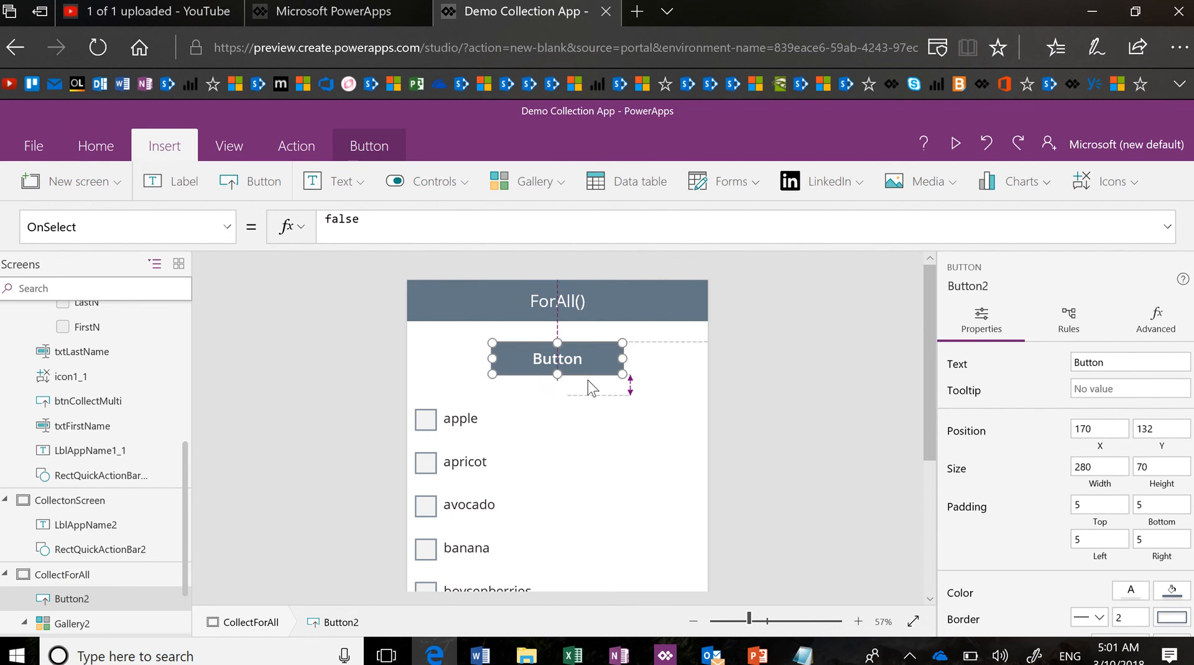
Label the button 'Collect Checked' and widen it so the label fits
double_click(560, 366)
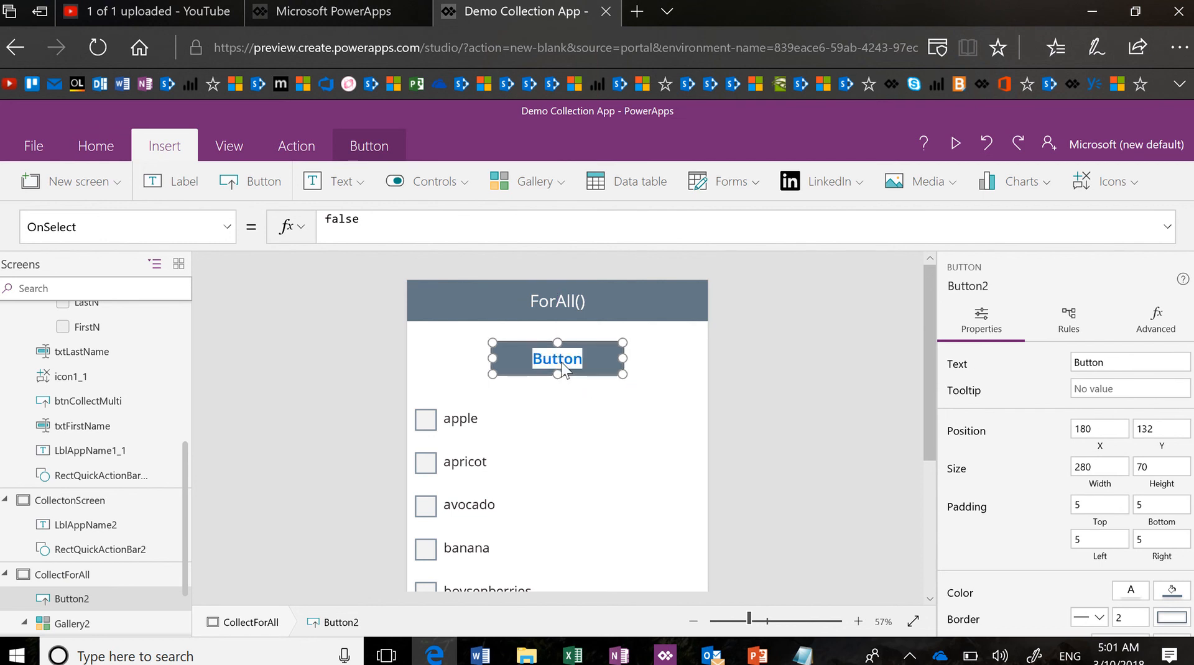
key(BackSpace)
text(Collec)
key(BackSpace)
key(BackSpace)
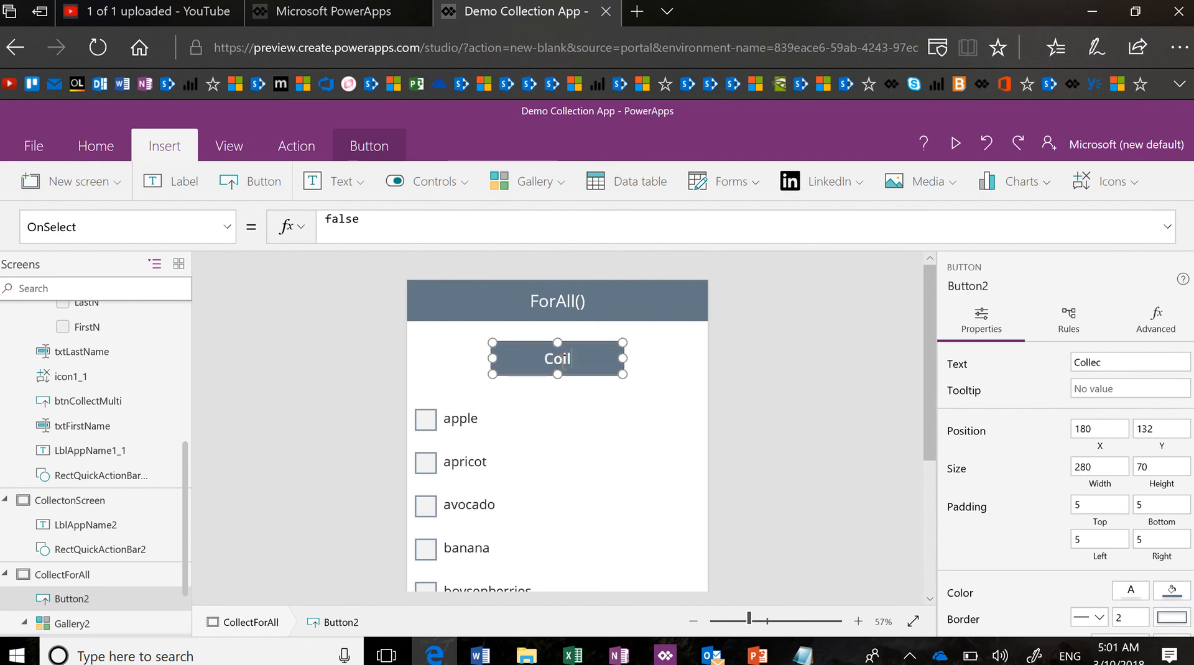
key(BackSpace)
text(lect Checked)
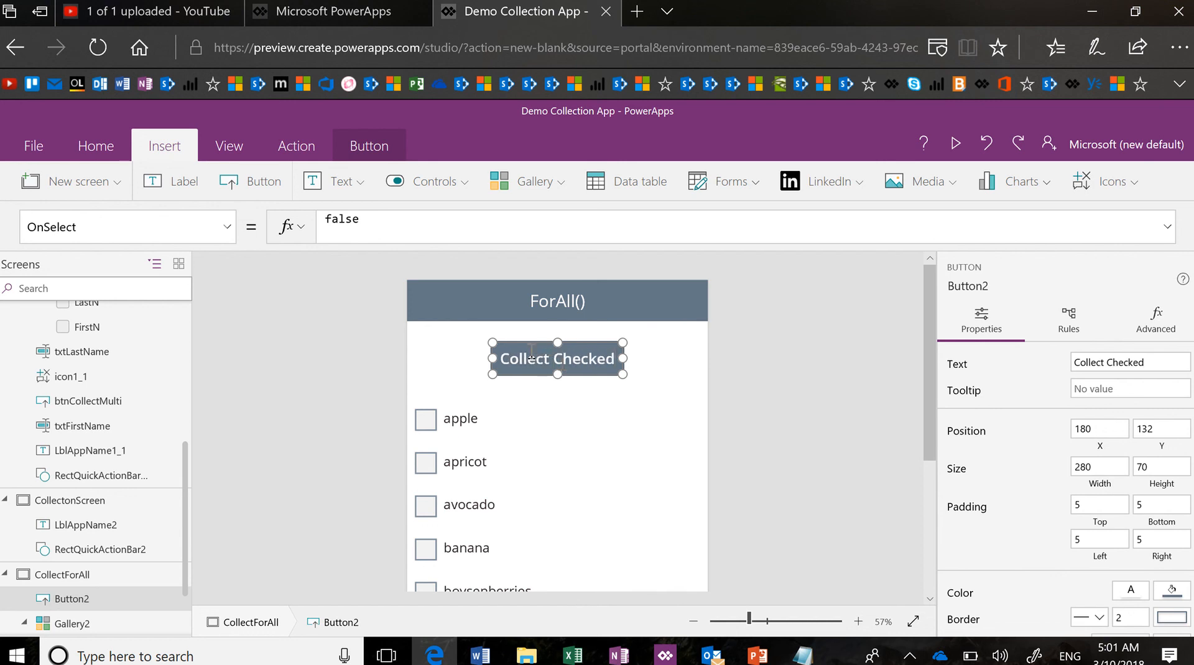
mouse_move(486, 358)
mouse_down()
mouse_move(456, 355)
mouse_move(500, 374)
mouse_up()
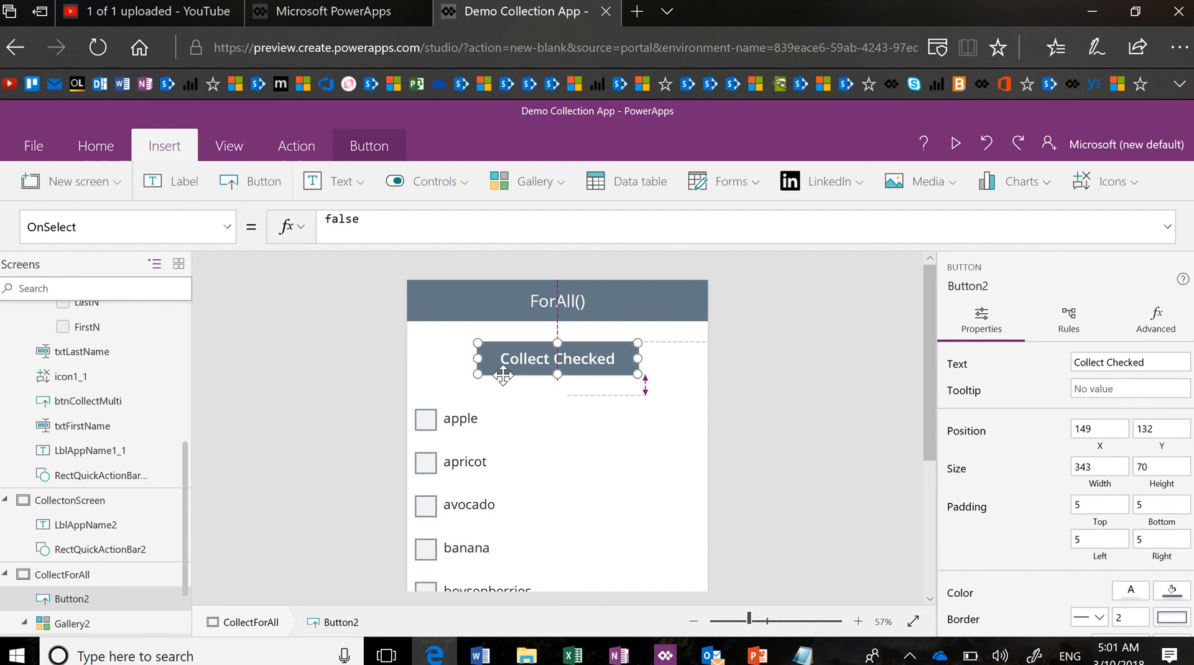
click(453, 380)
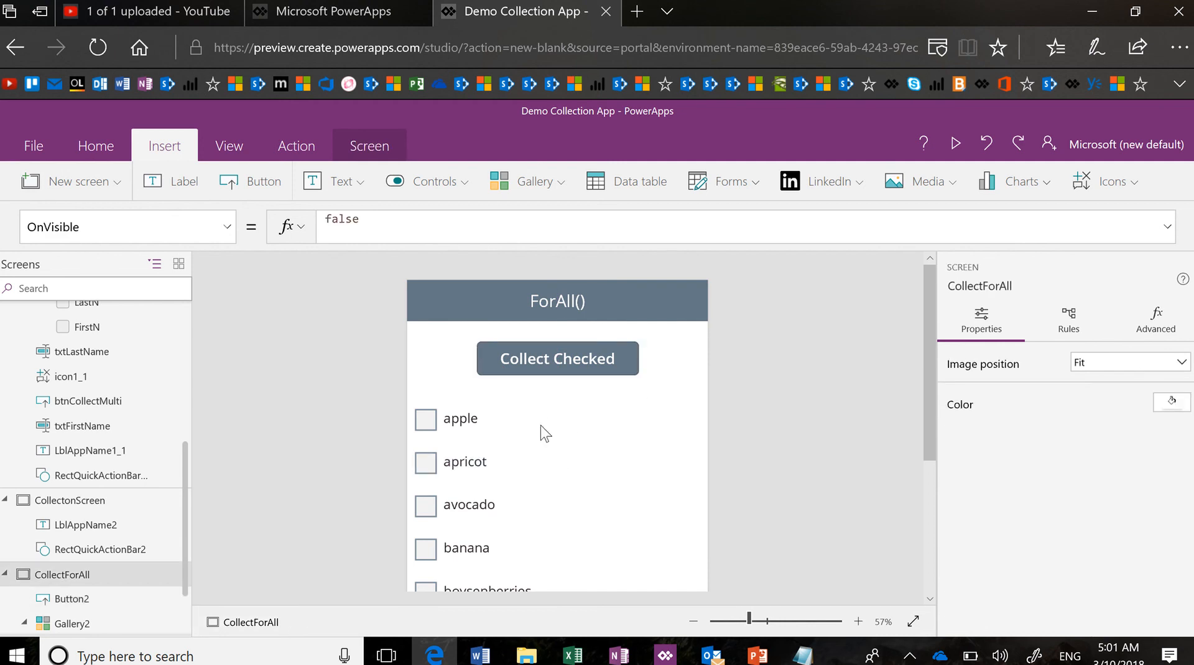
click(533, 375)
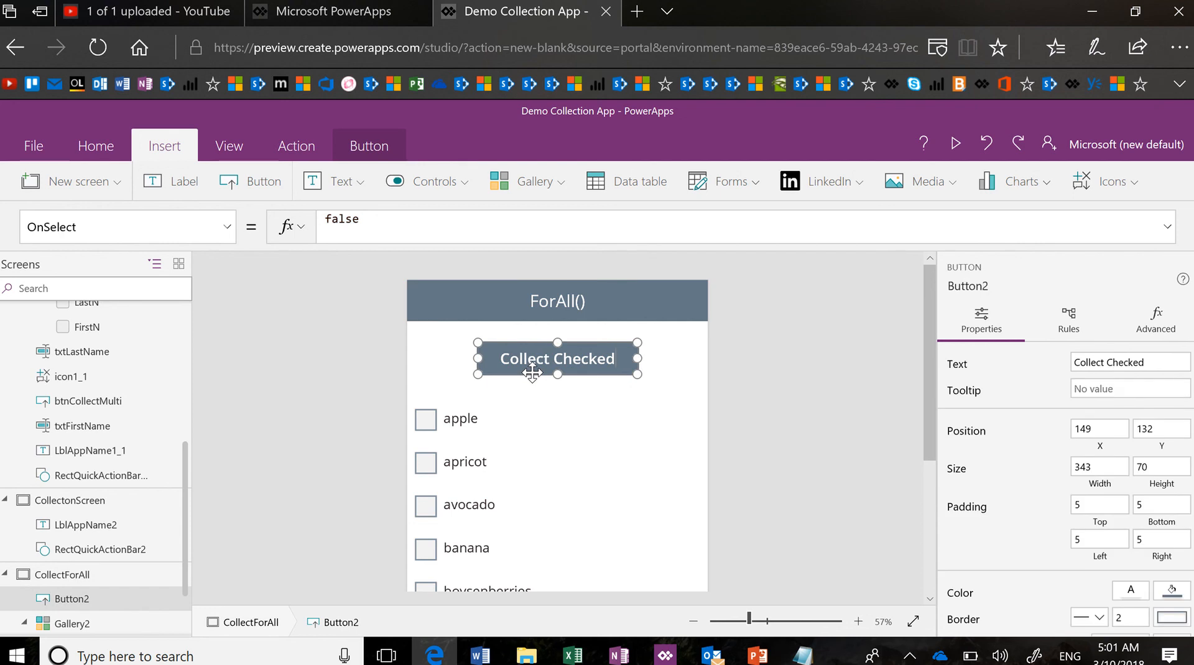
Replace the button's OnSelect with the ClearCollect(ColChecked, ForAll(Filter(...),Title)) formula copied from forall.txt
click(555, 228)
key(ctrl+a)
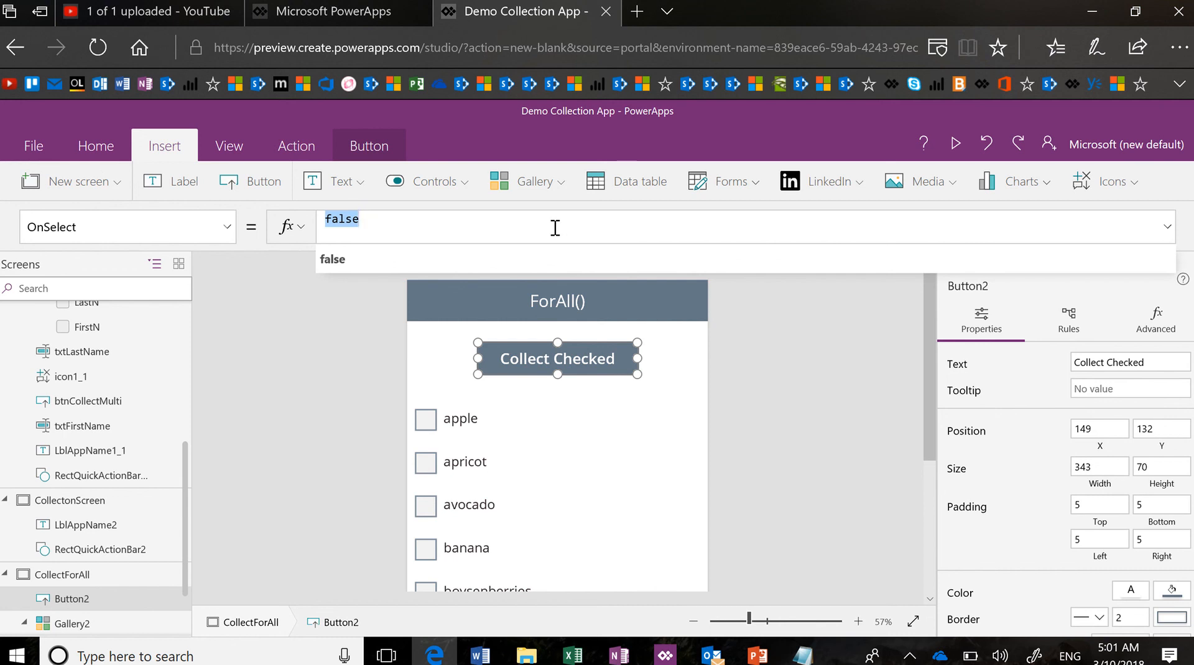
key(alt+Tab)
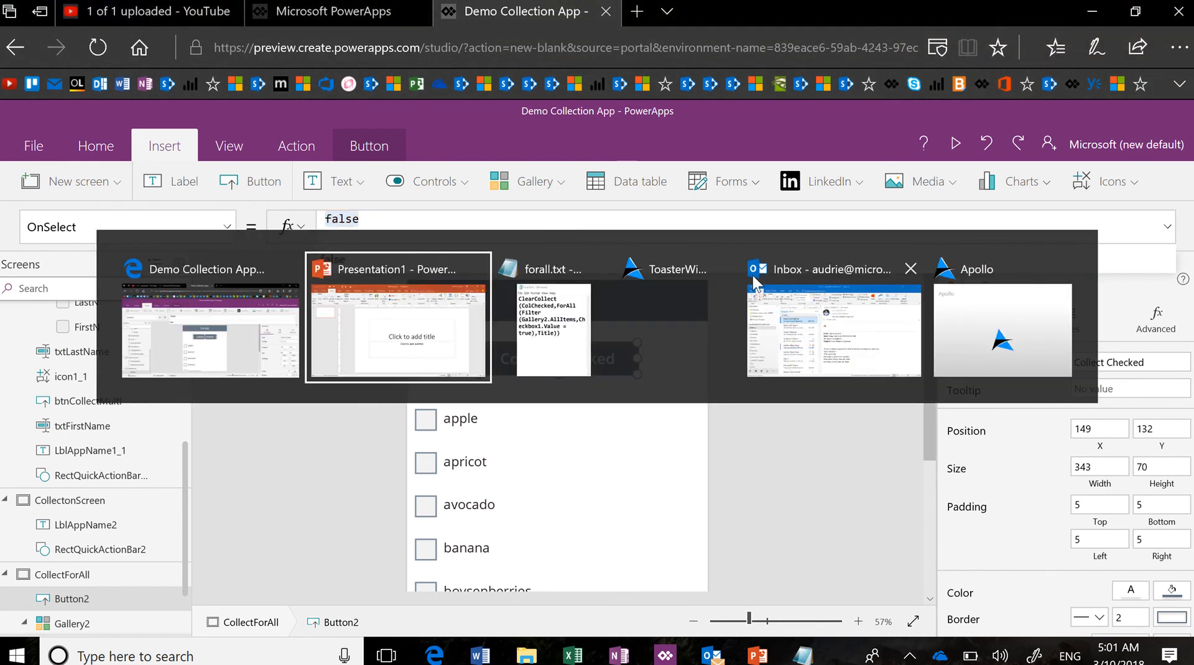
key(alt+Tab)
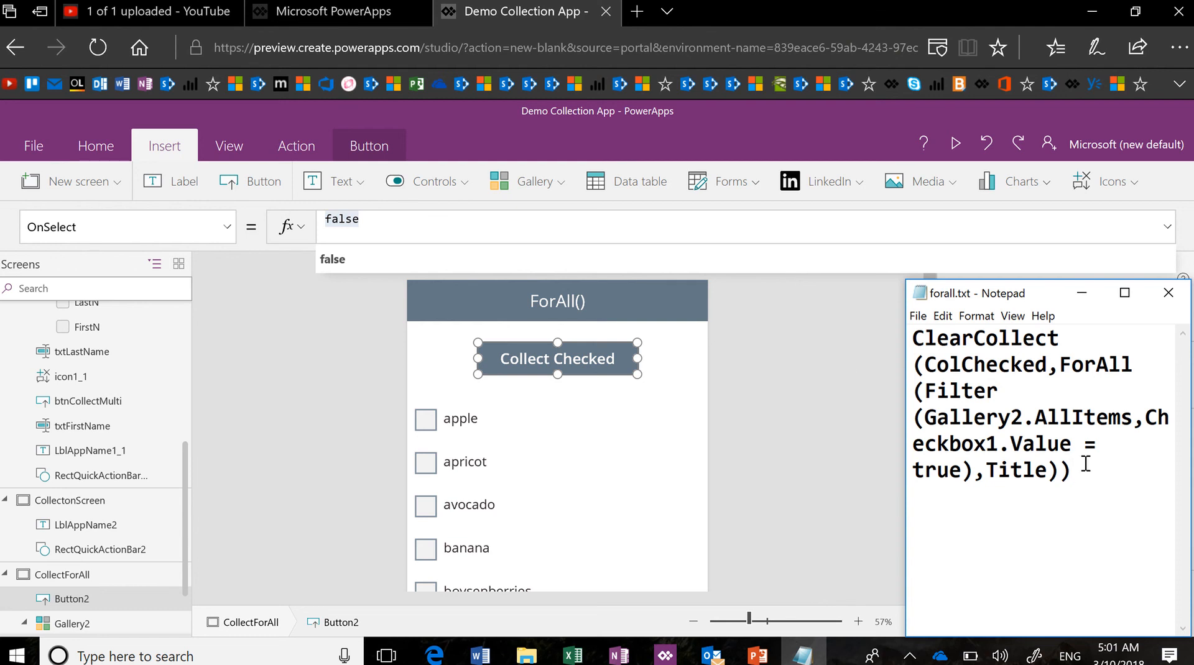
key(ctrl+a)
key(ctrl+c)
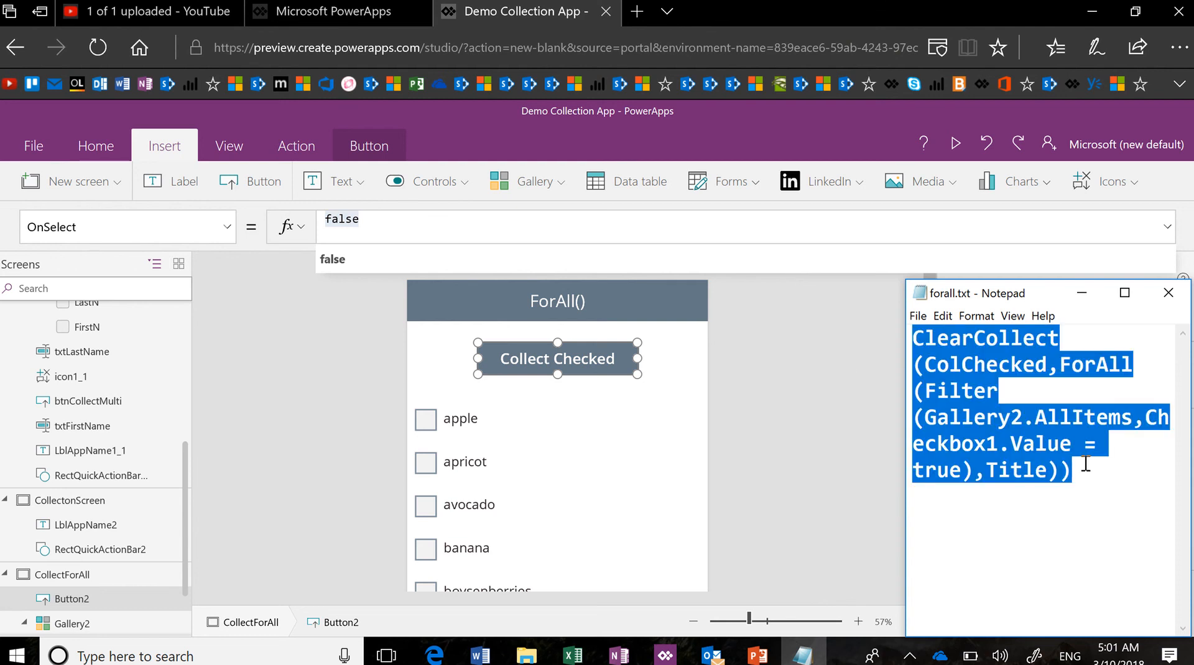
key(alt+Tab)
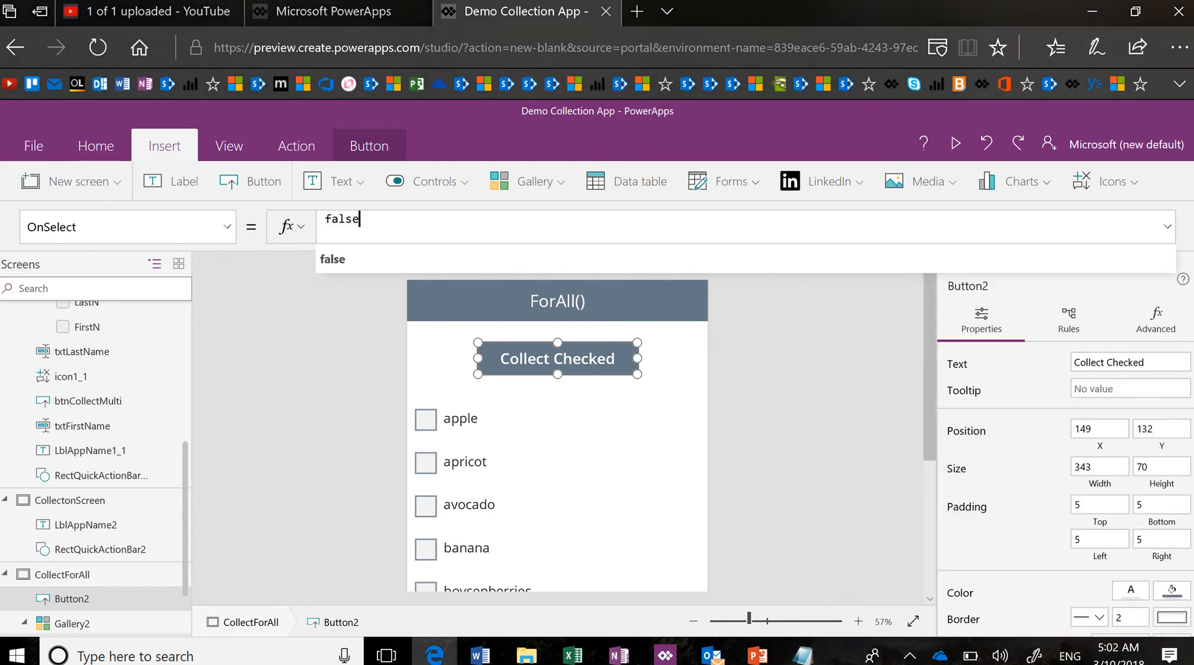
key(ctrl+a)
key(ctrl+v)
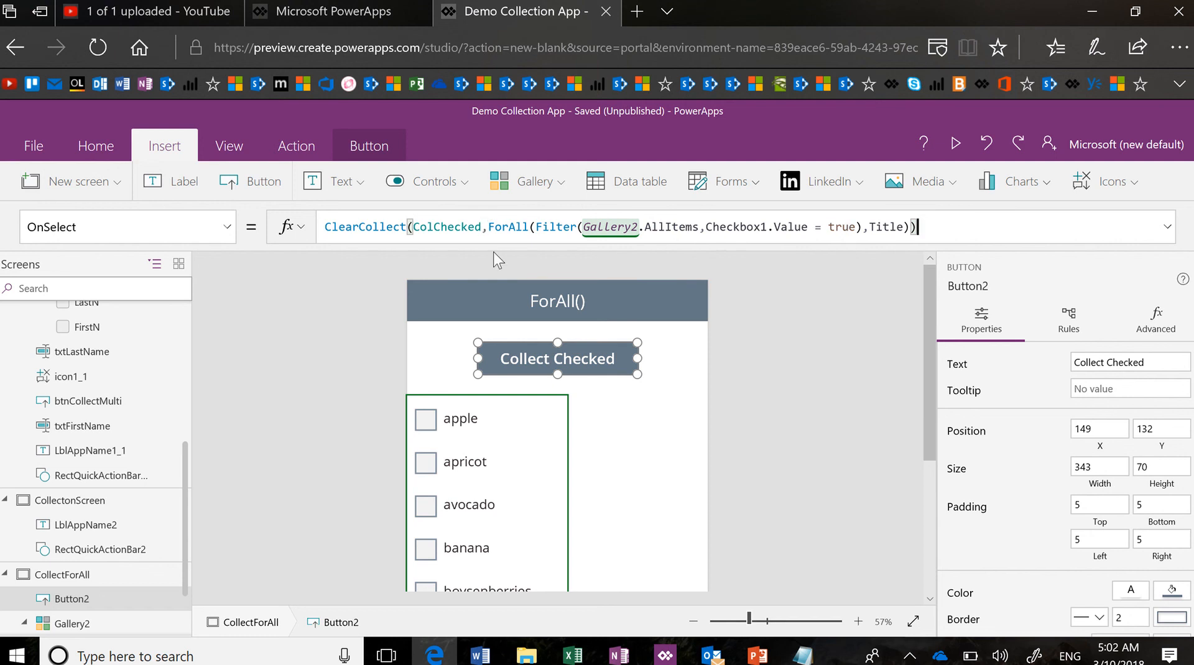
click(482, 226)
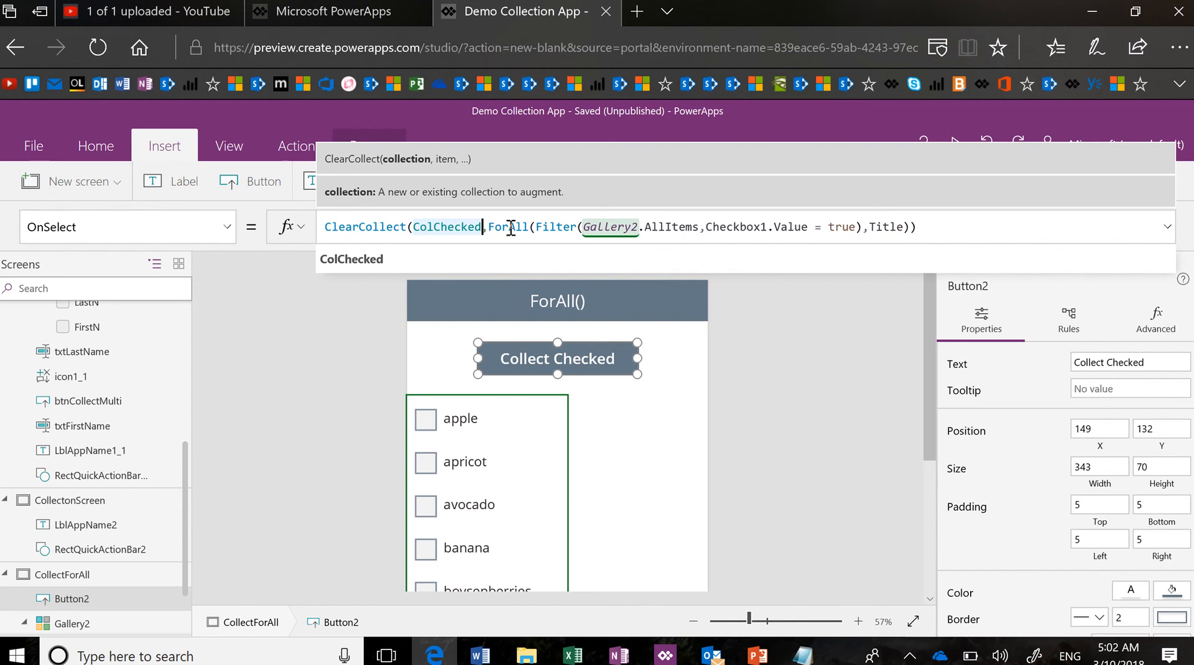
click(537, 227)
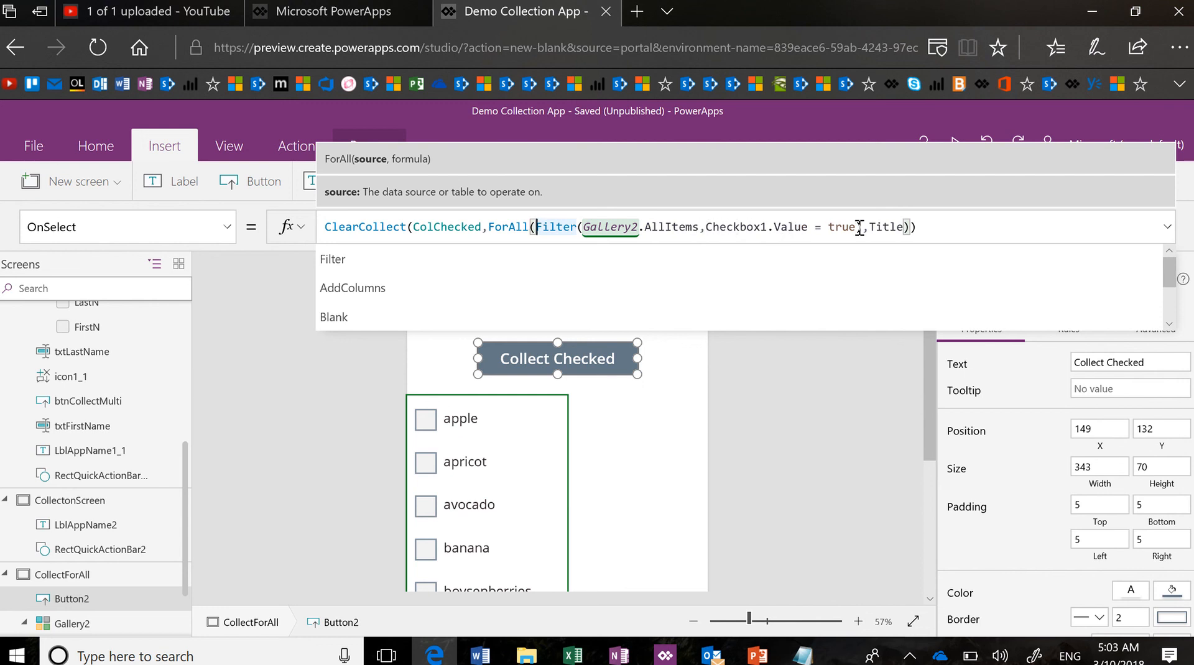
click(934, 228)
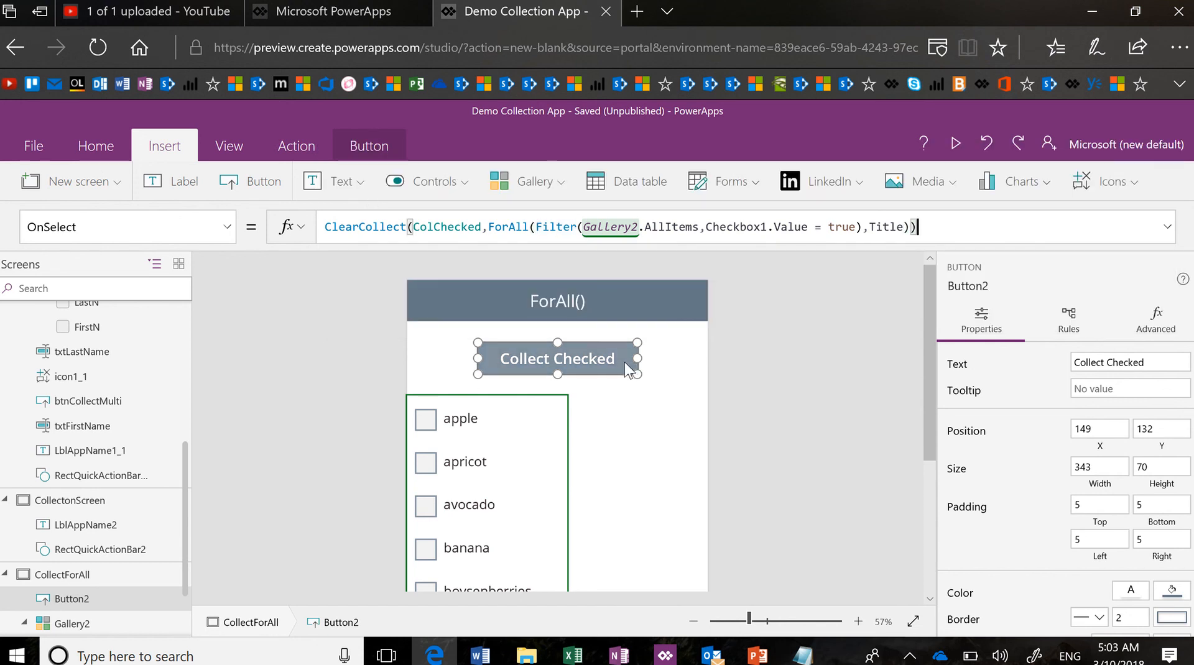
Rename Checkbox1 to chkFruit
click(458, 440)
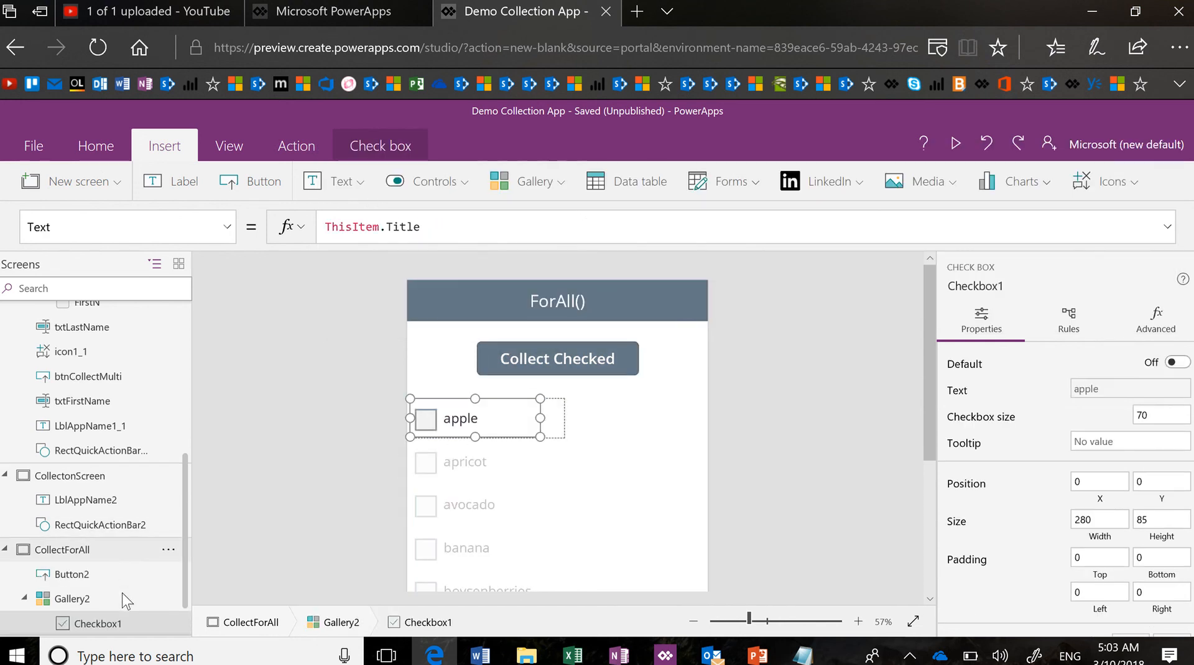
click(169, 624)
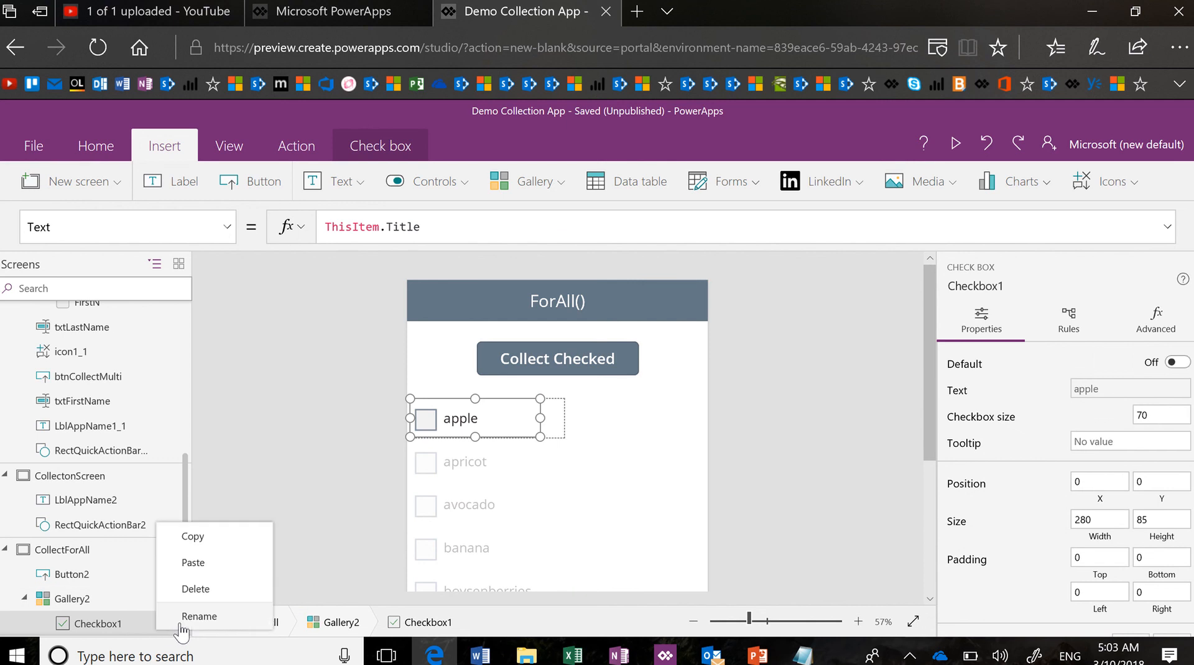
click(198, 616)
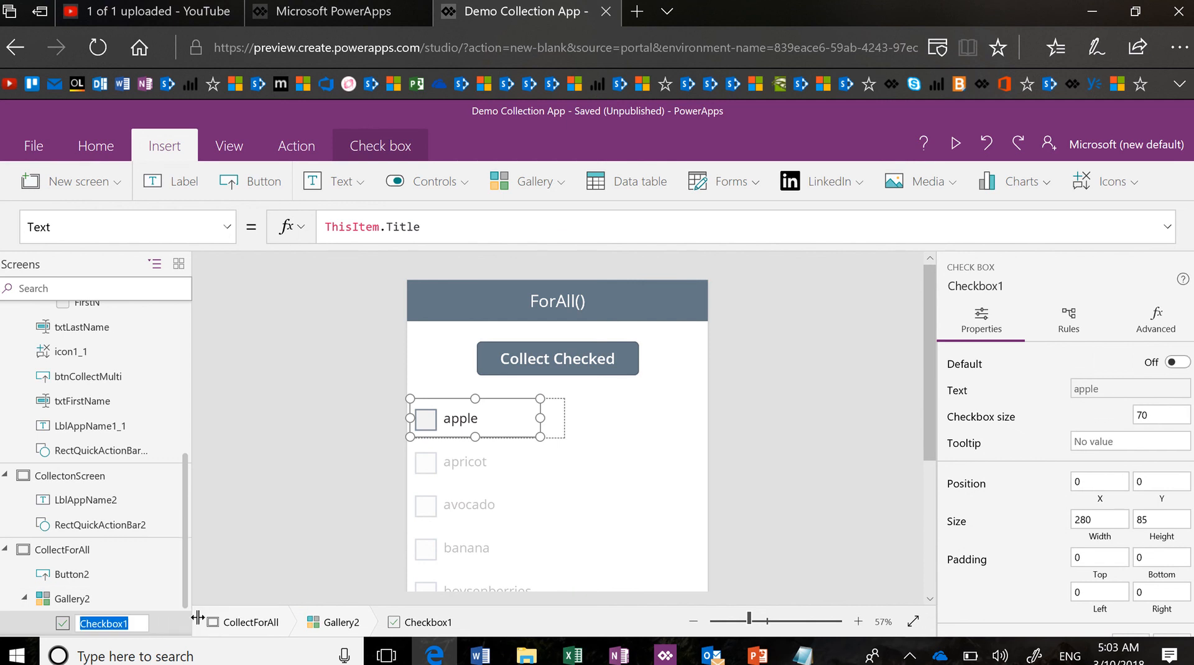
text(chk)
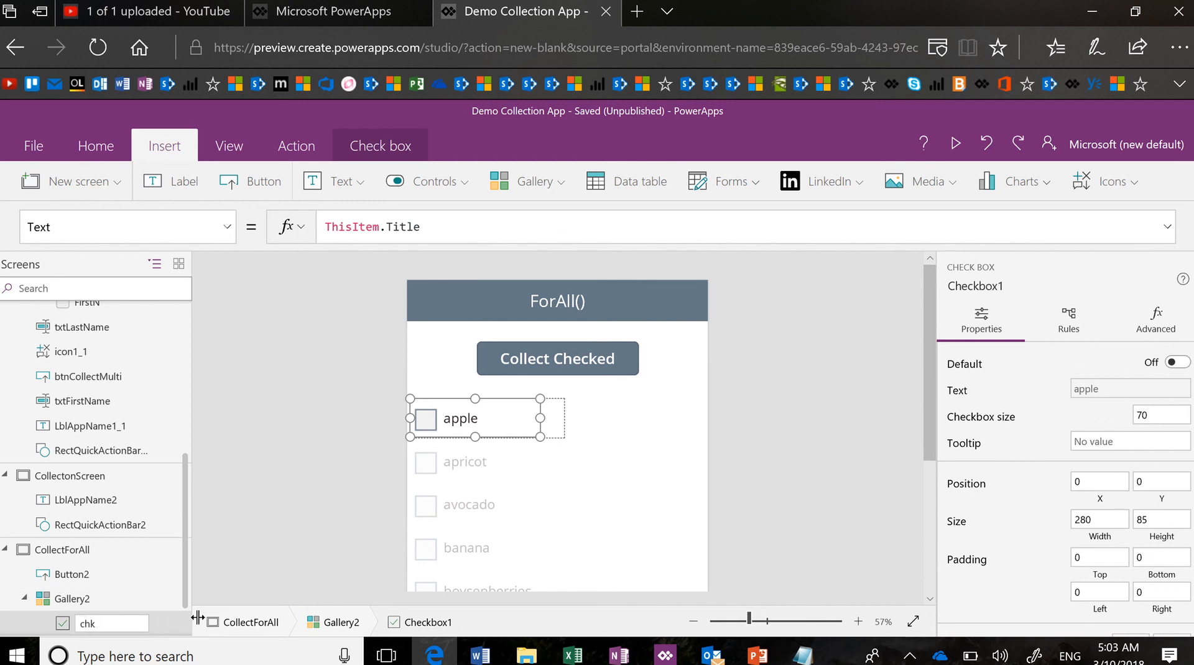
text(Fruit)
key(Return)
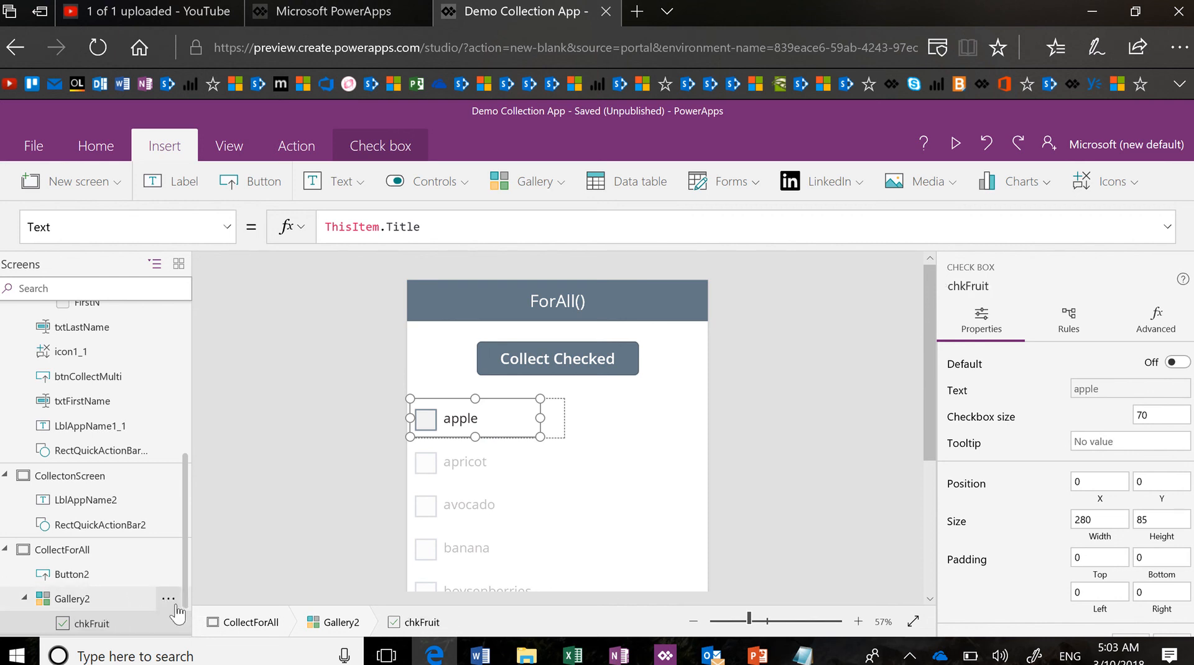
Rename Gallery2 to GalleryChecks and confirm the button formula uses the new names
click(168, 599)
click(199, 598)
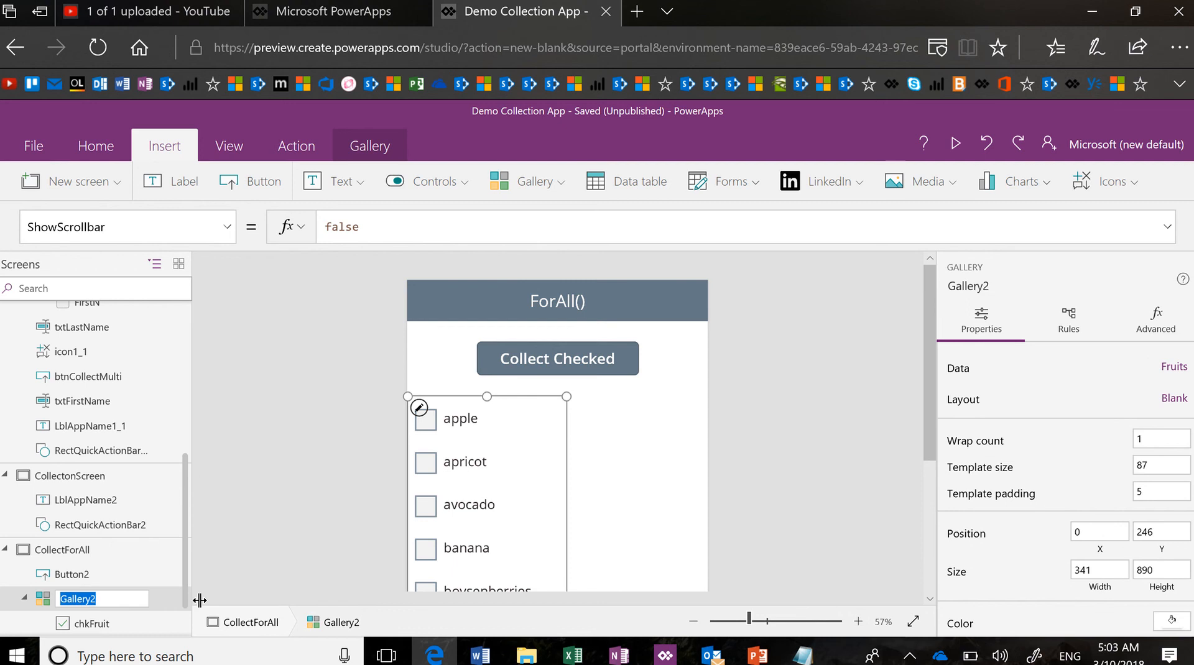
text(GalleryChecks)
key(Return)
click(633, 373)
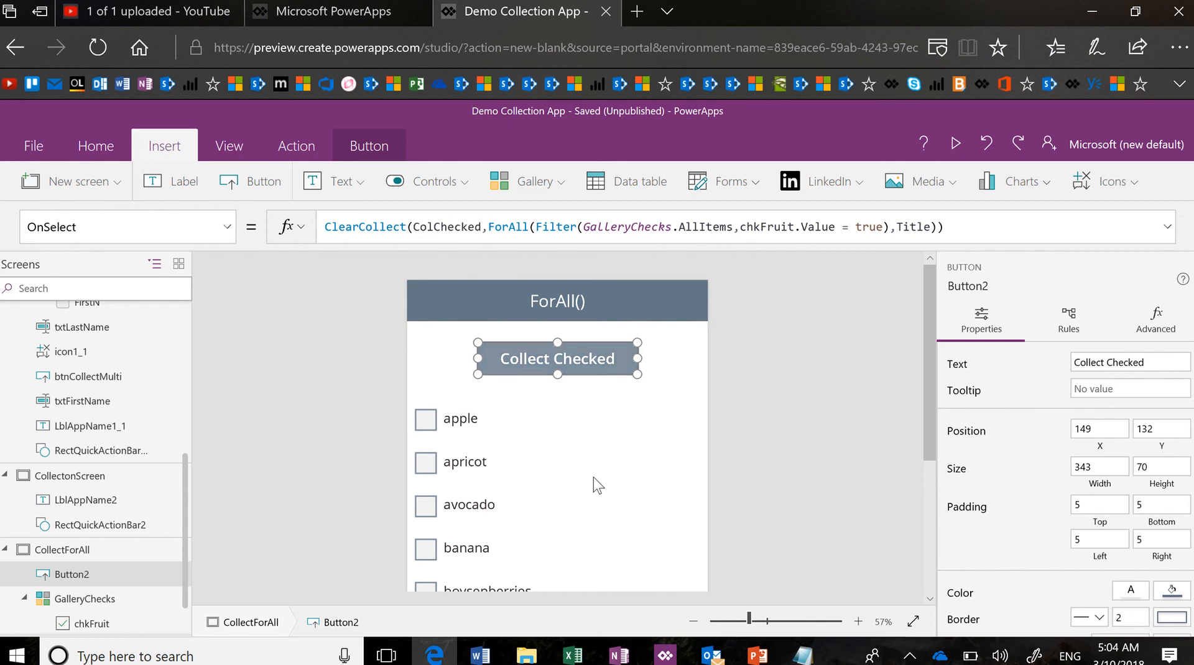
Insert a blank vertical gallery bound to the ColChecked collection
click(851, 437)
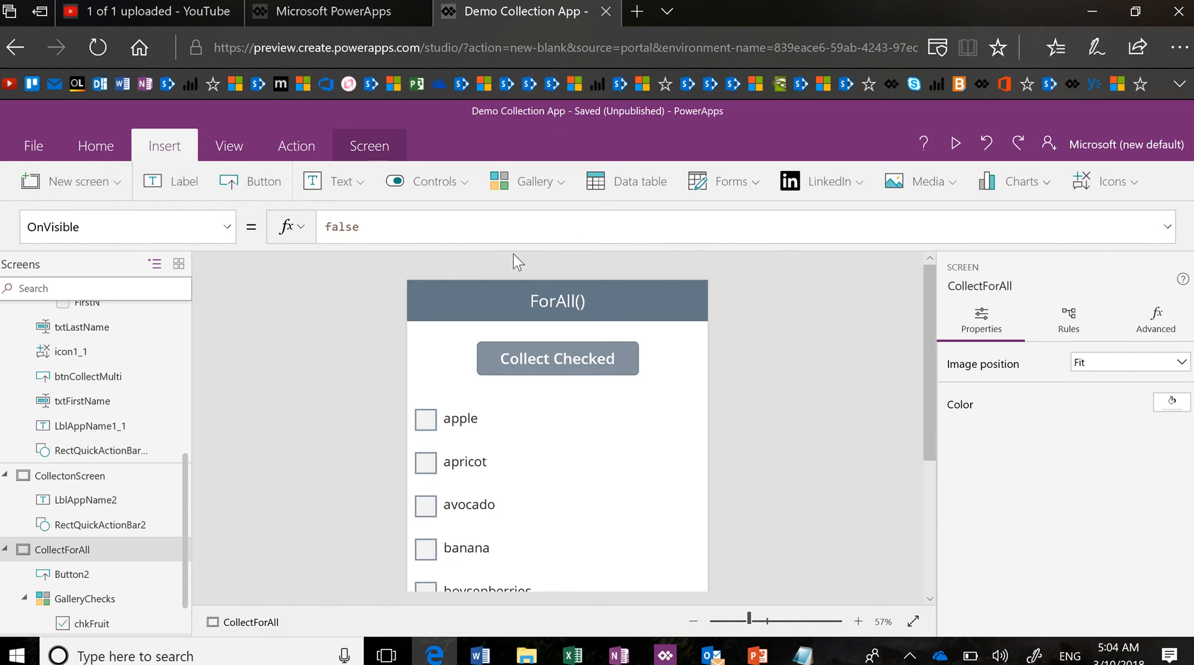
click(563, 186)
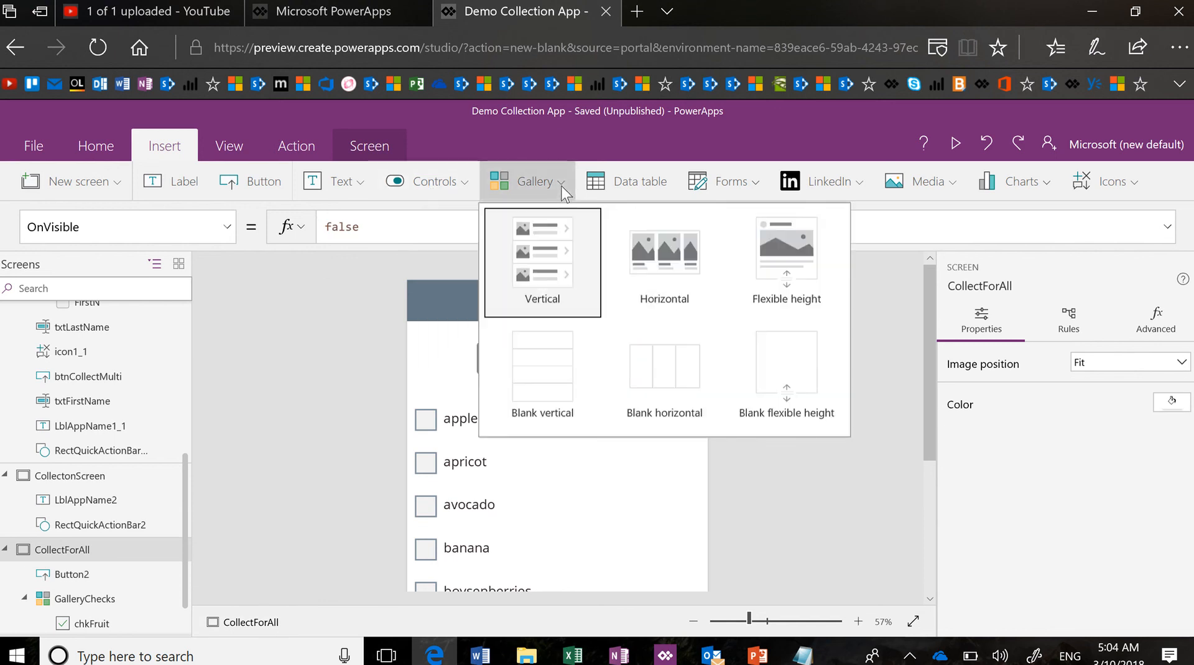
click(568, 372)
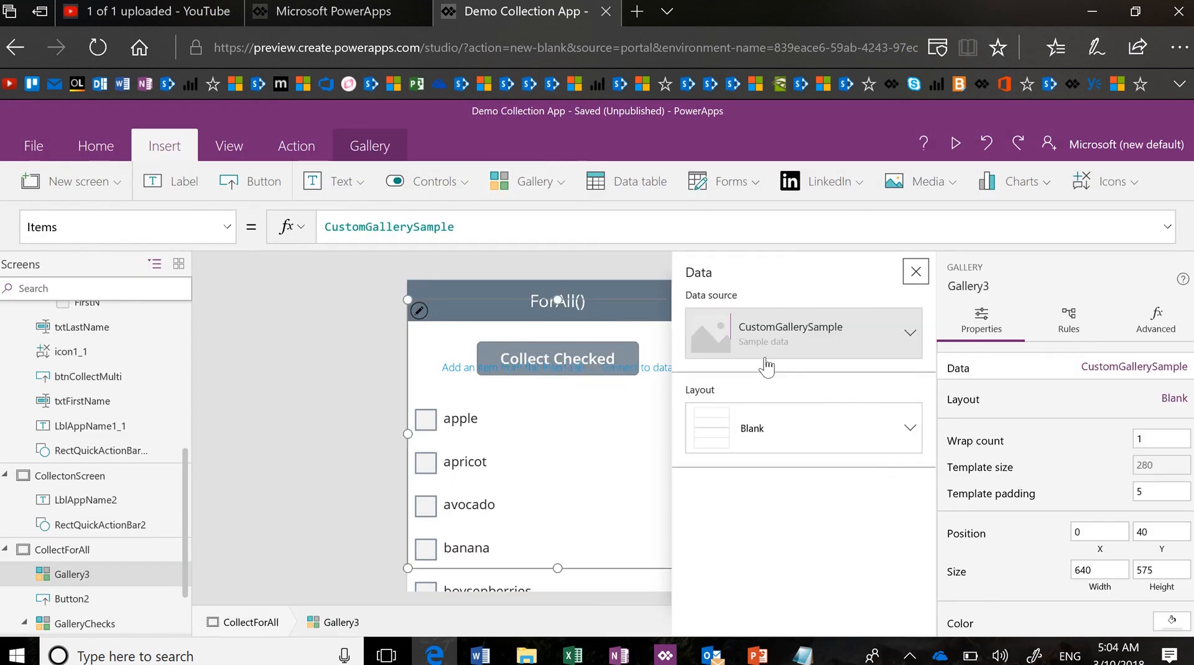
click(912, 349)
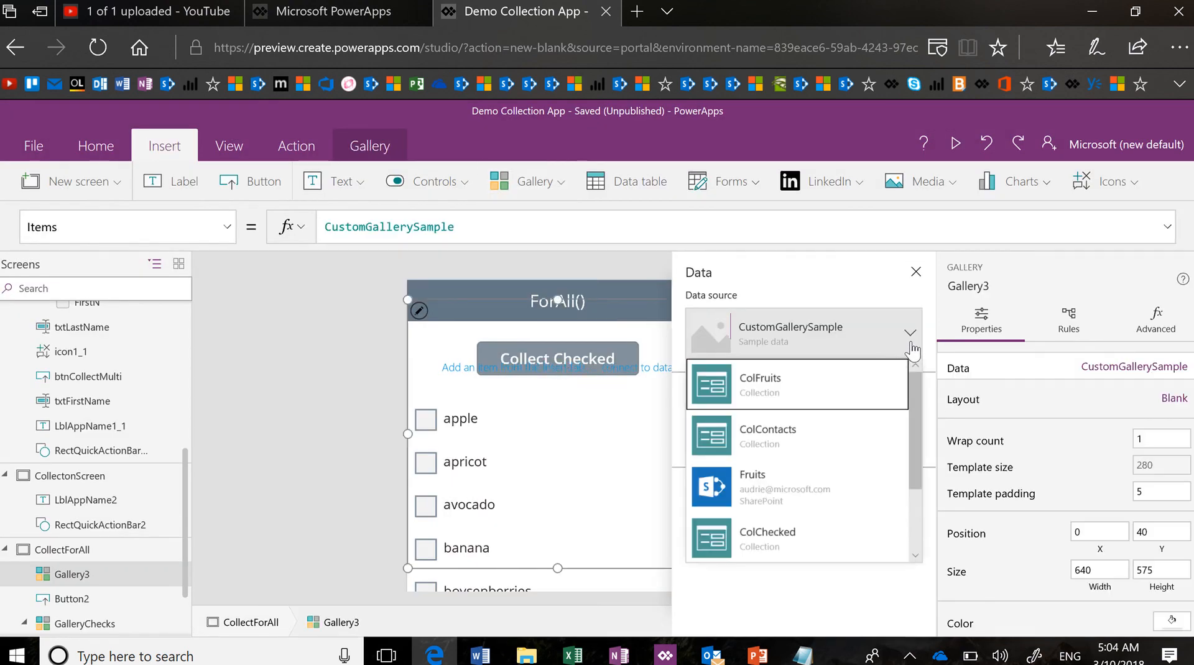
click(824, 534)
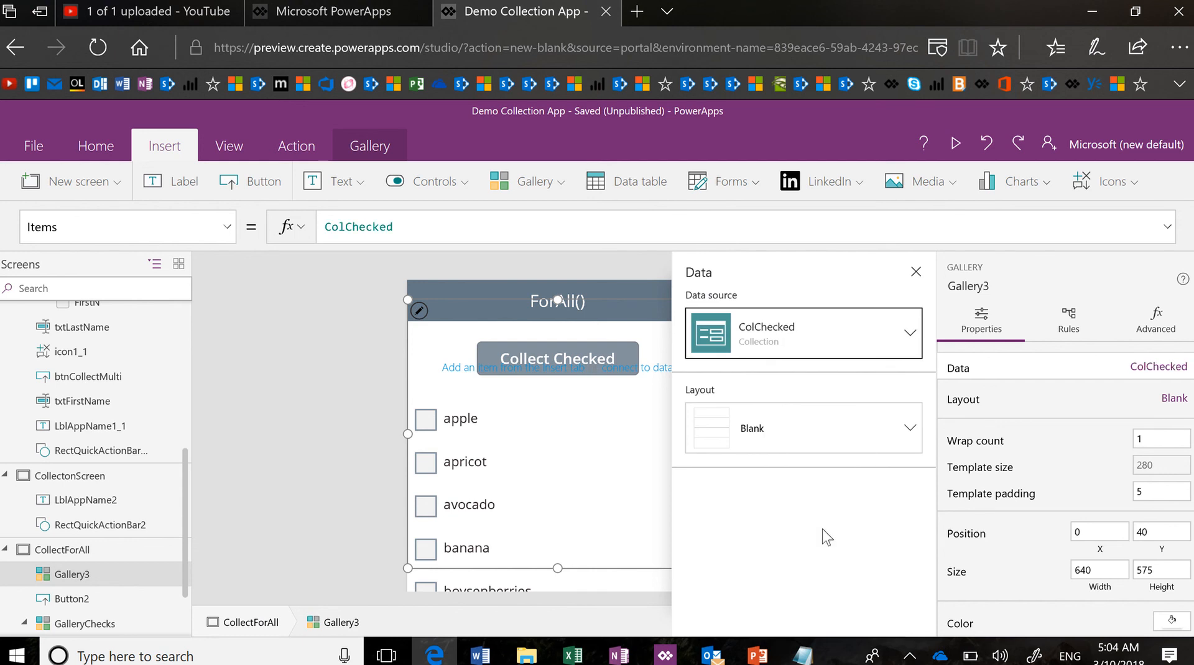
Give the new gallery a Title layout and close the data panel
click(906, 431)
click(737, 391)
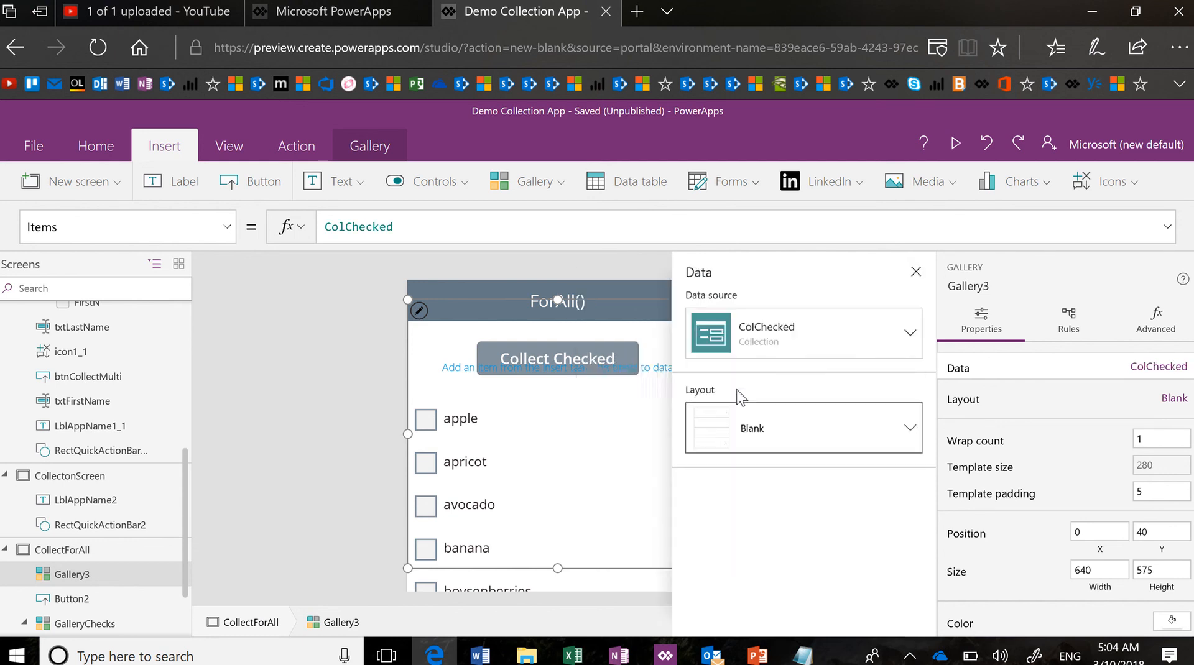
click(916, 274)
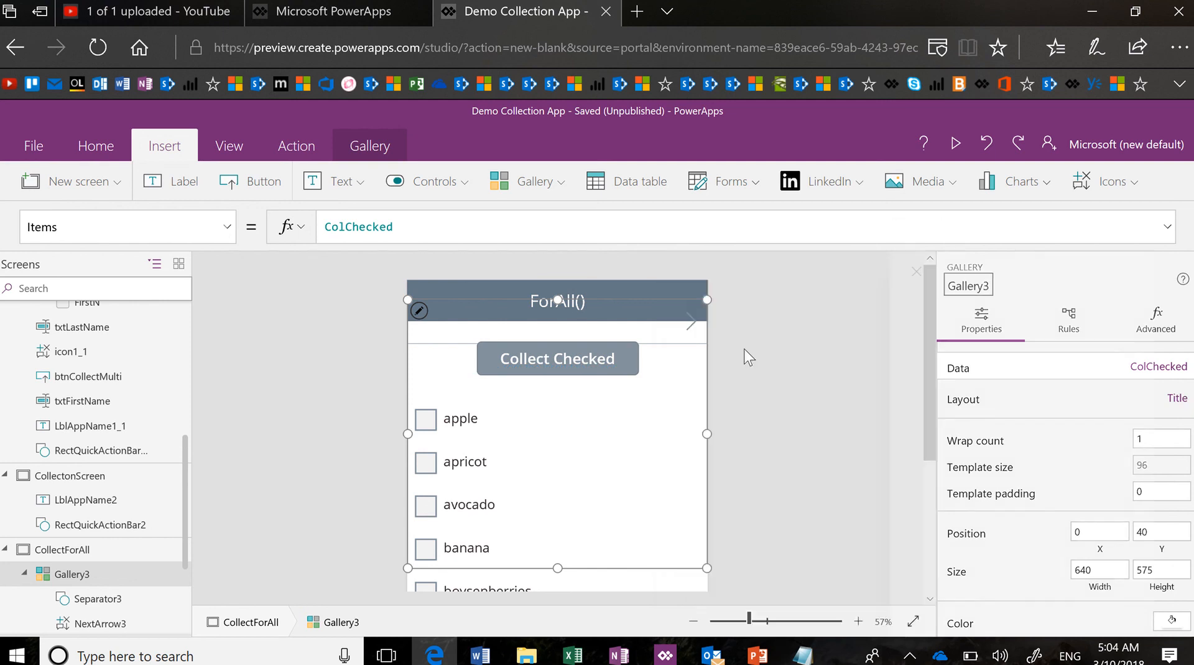
click(693, 333)
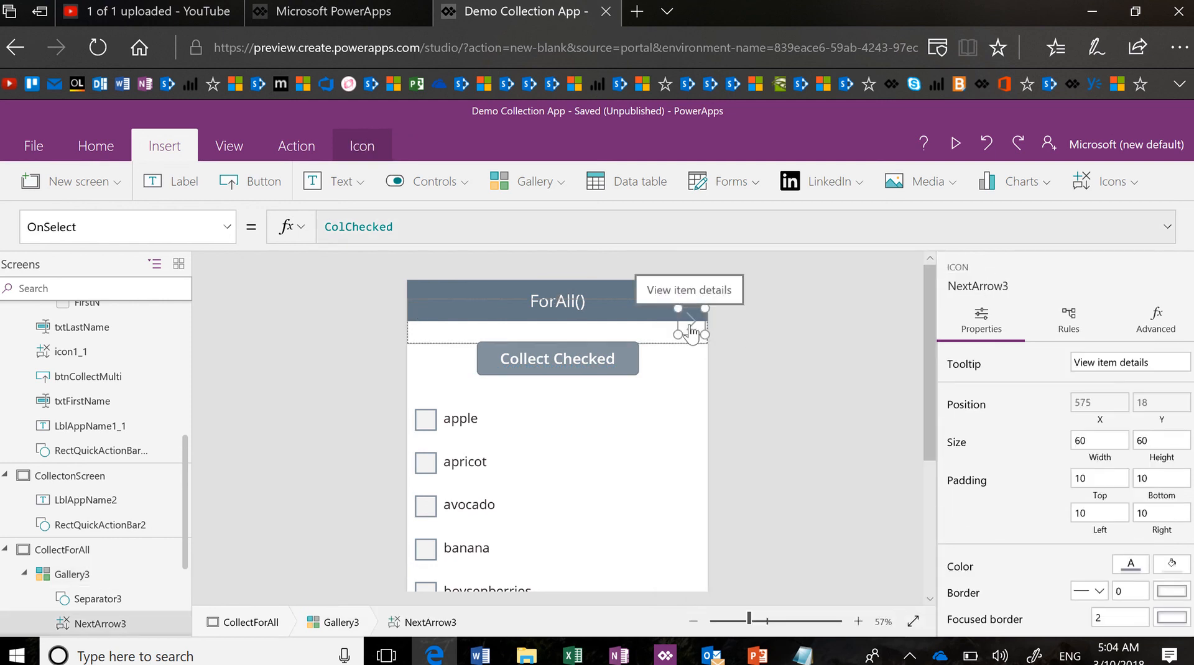
click(688, 430)
click(640, 434)
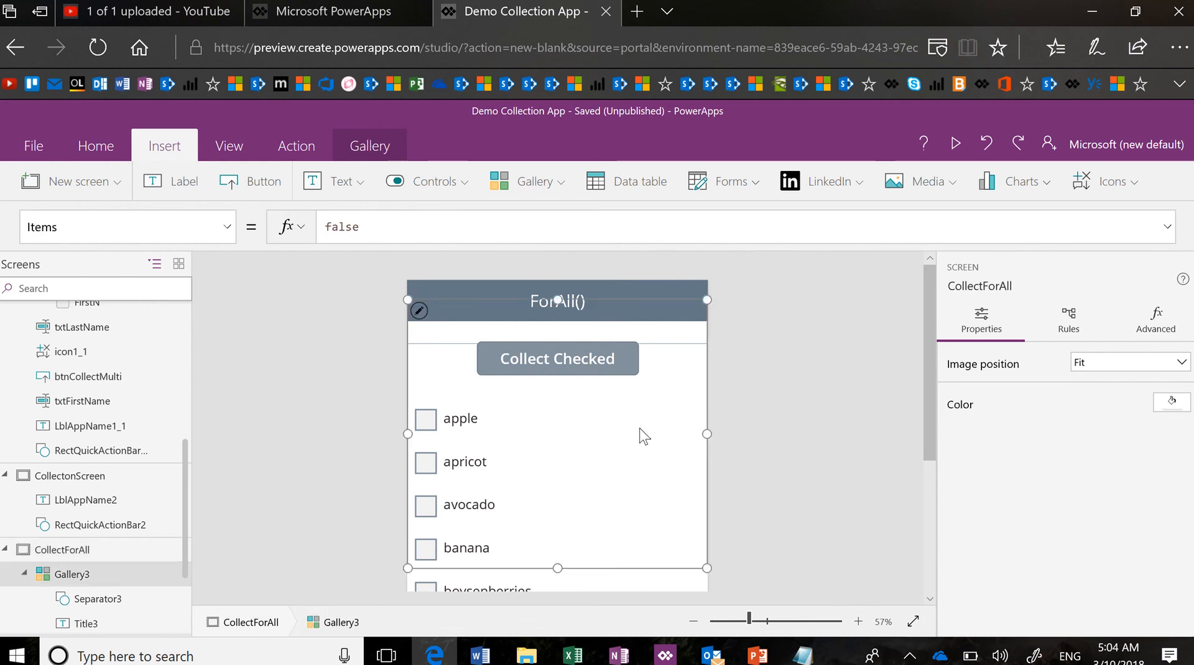
Place Gallery3 right of GalleryChecks and below Collect Checked, 299 wide at X 341
drag(407, 434, 569, 478)
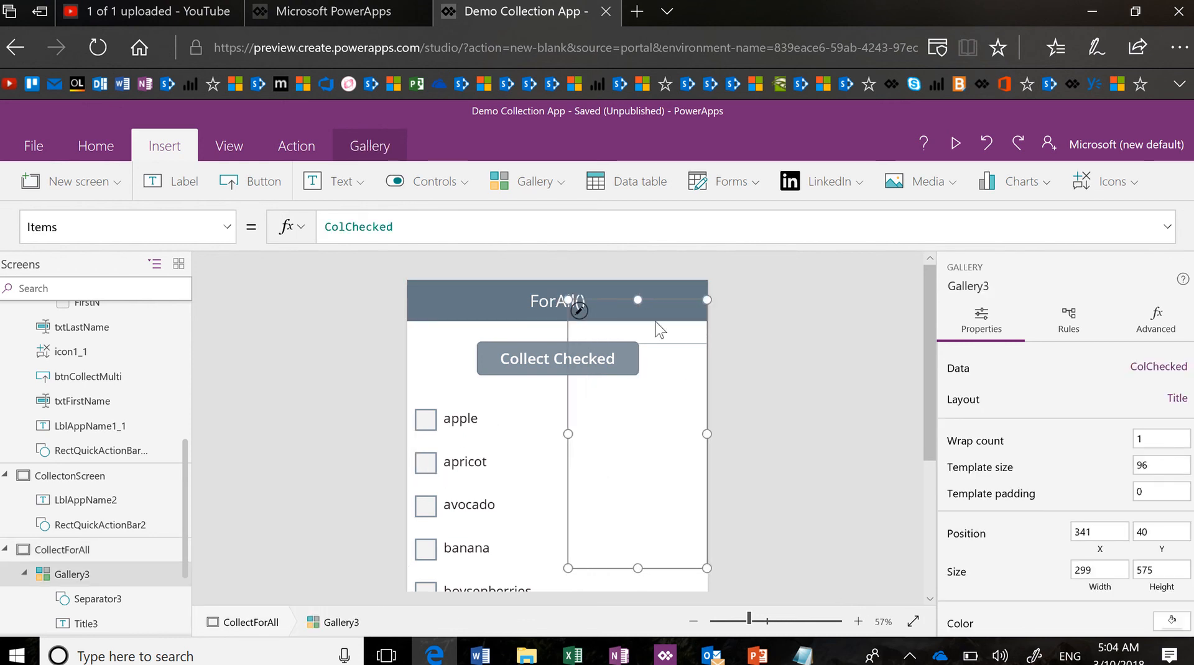
drag(667, 301, 684, 397)
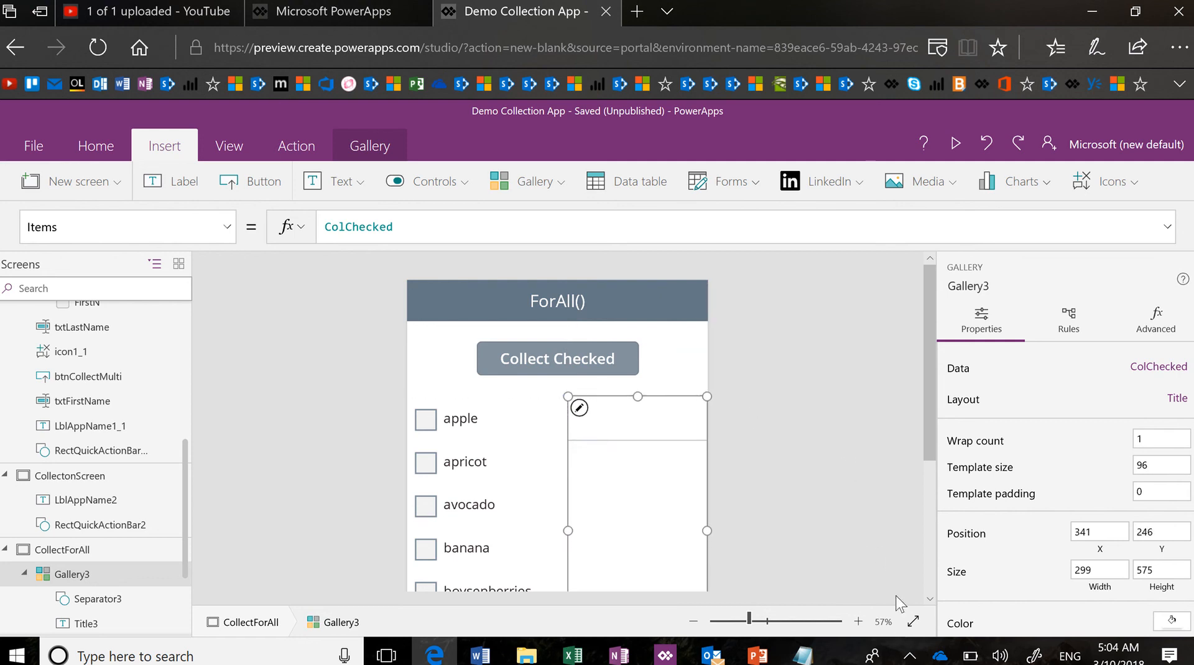
click(907, 623)
right_click(907, 623)
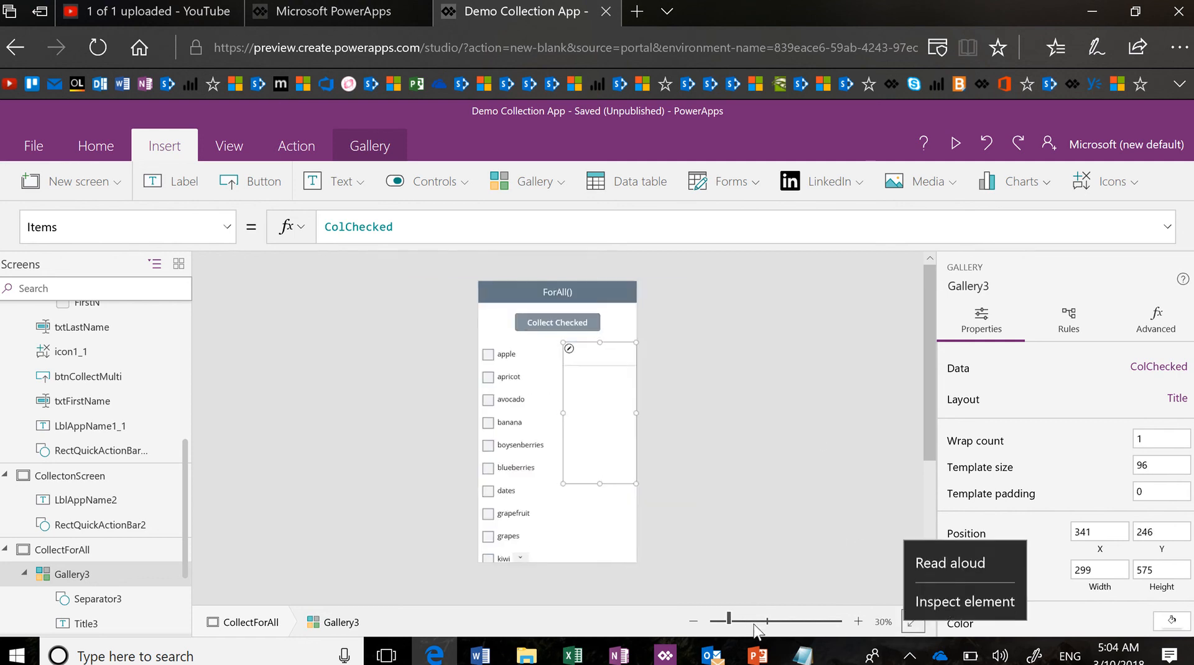
click(597, 483)
Resize both galleries' bottom edges so each is 788 high
drag(597, 484, 597, 535)
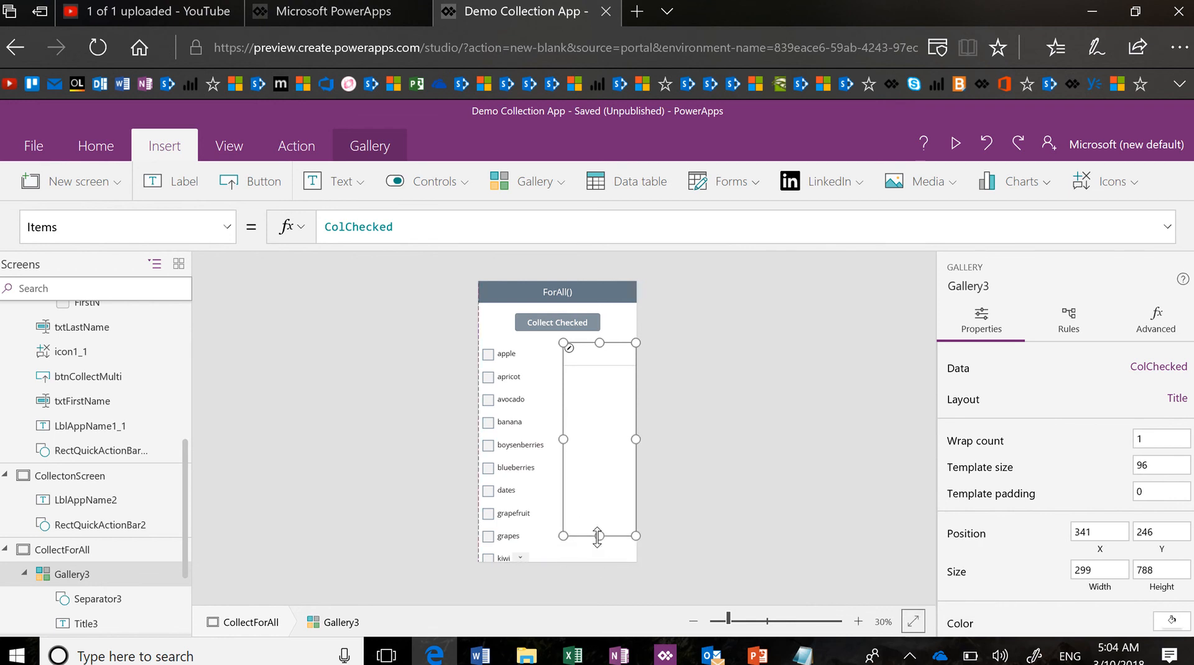
click(541, 511)
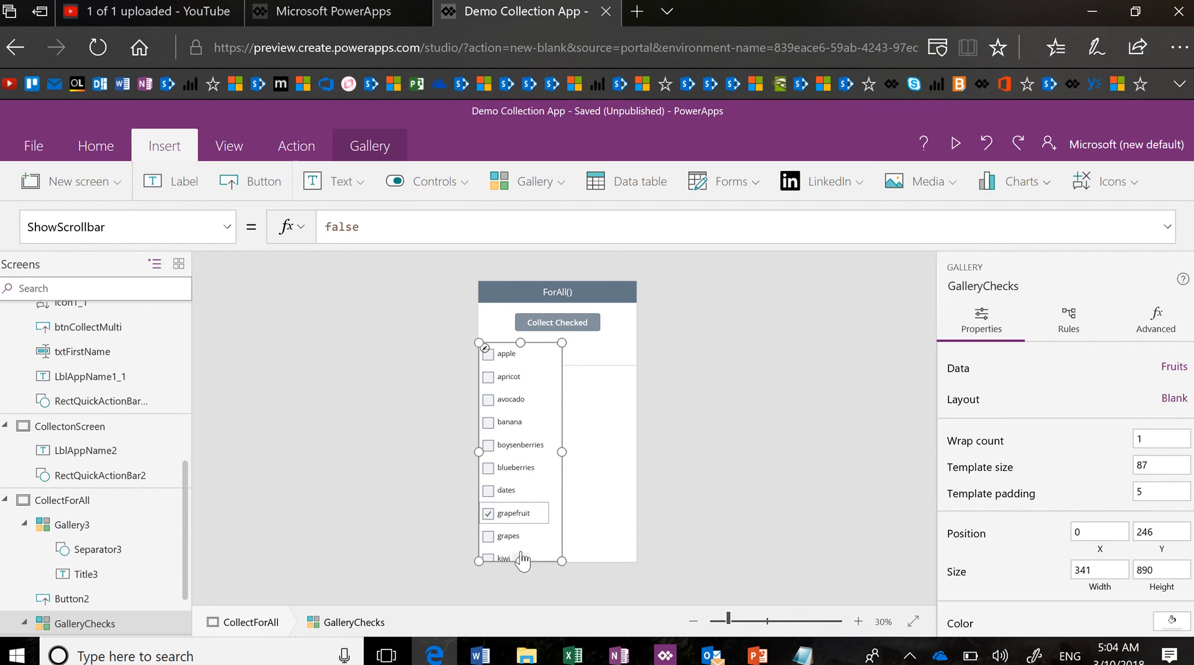
drag(521, 559, 520, 535)
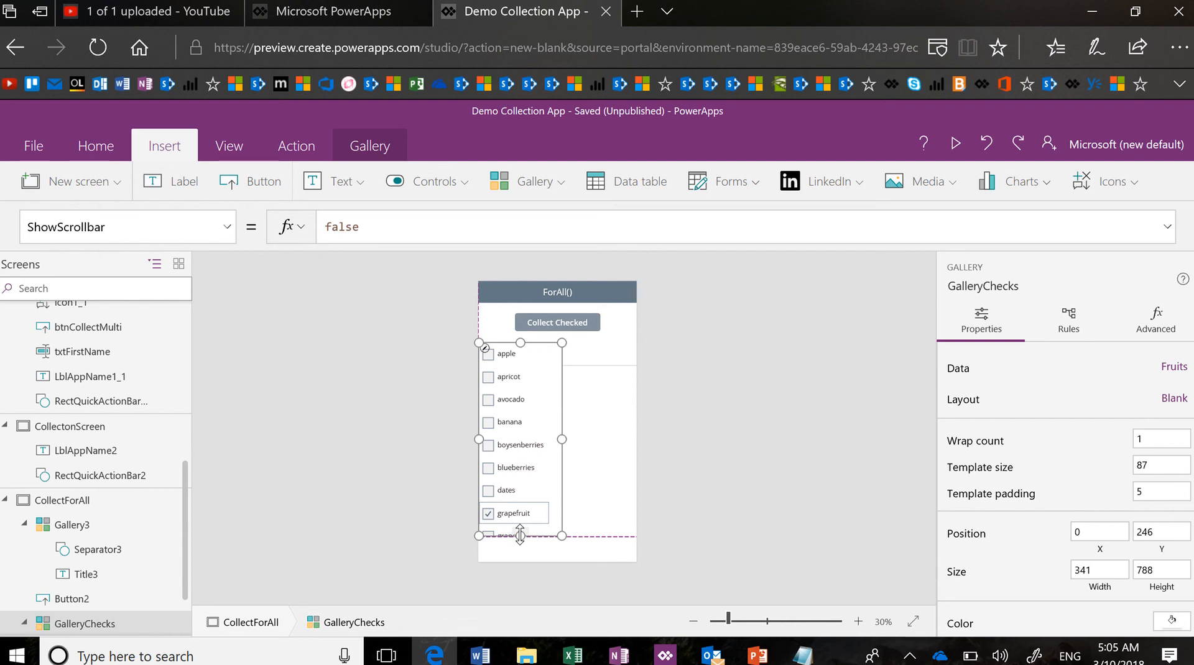
click(753, 509)
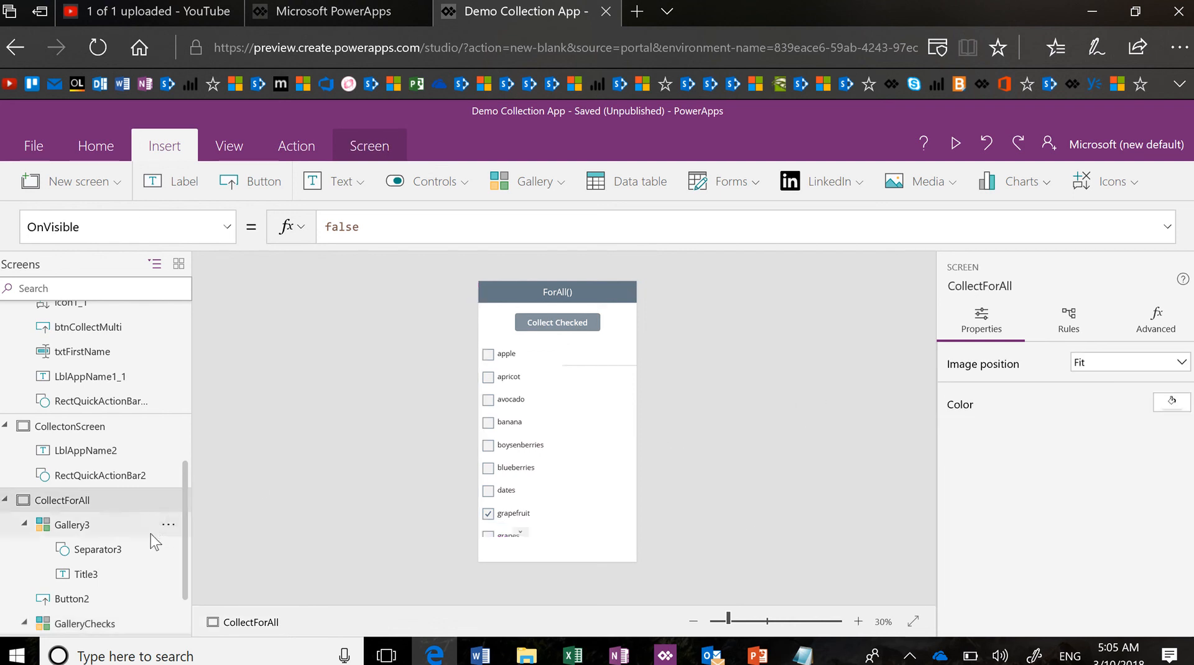
Delete the separator line Separator3 from Gallery3
click(141, 549)
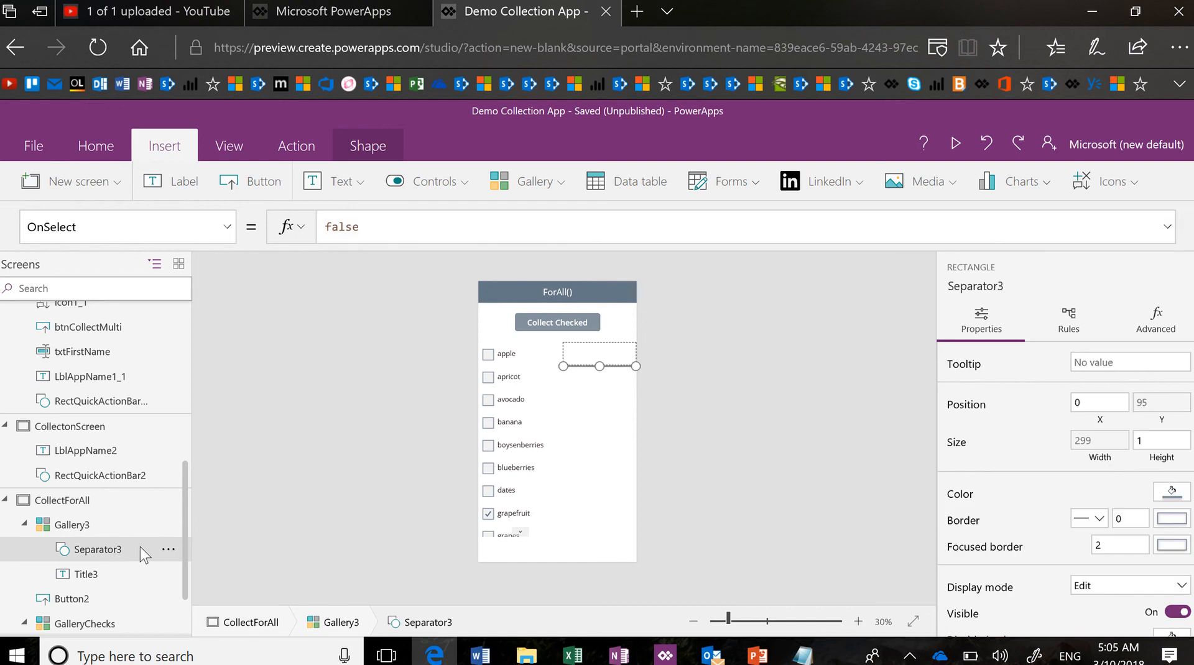
click(168, 550)
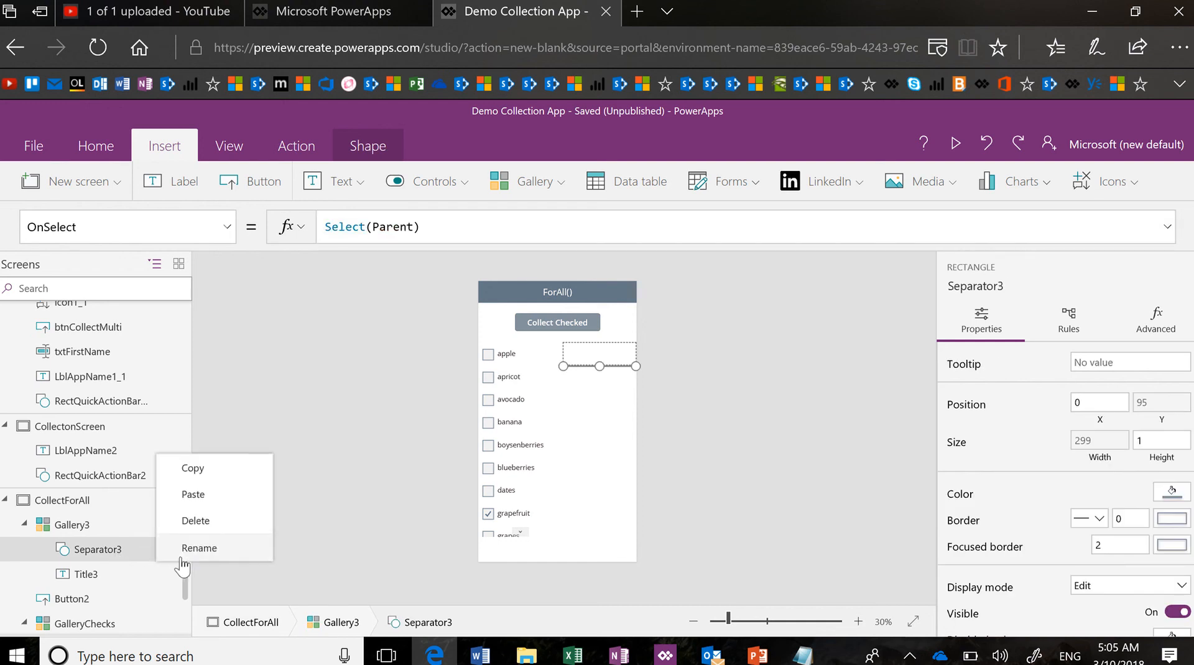
click(216, 523)
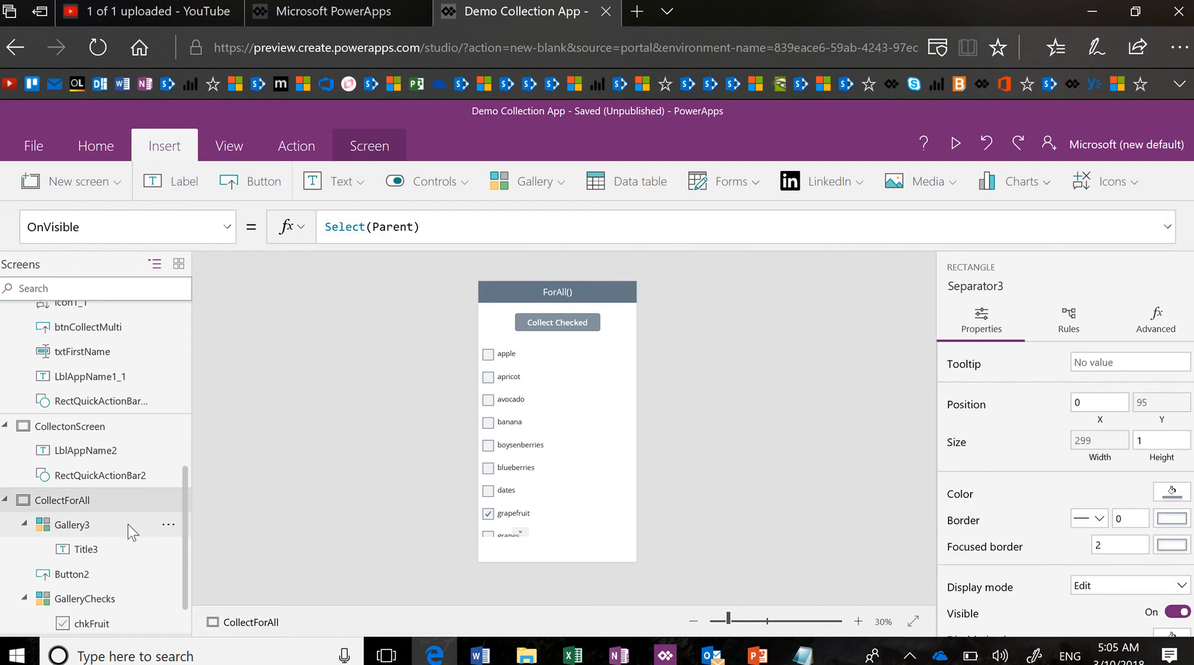
Rename Gallery3 to GalCollection
click(158, 526)
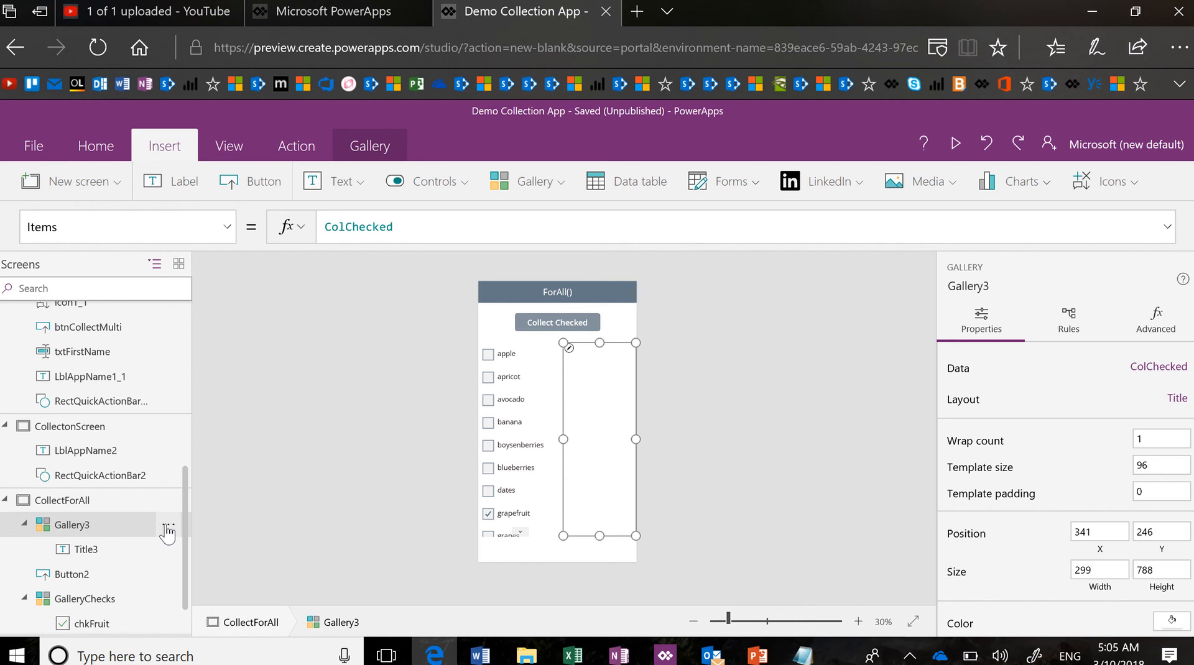
click(168, 529)
click(221, 530)
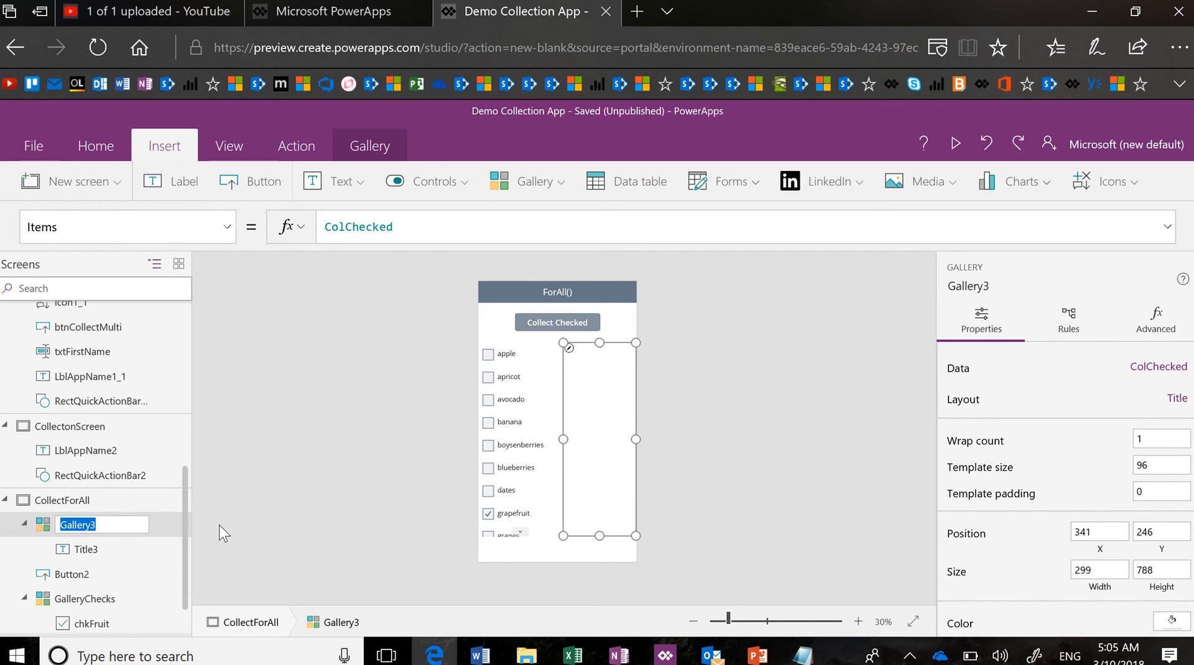
text(GalCollection)
key(Escape)
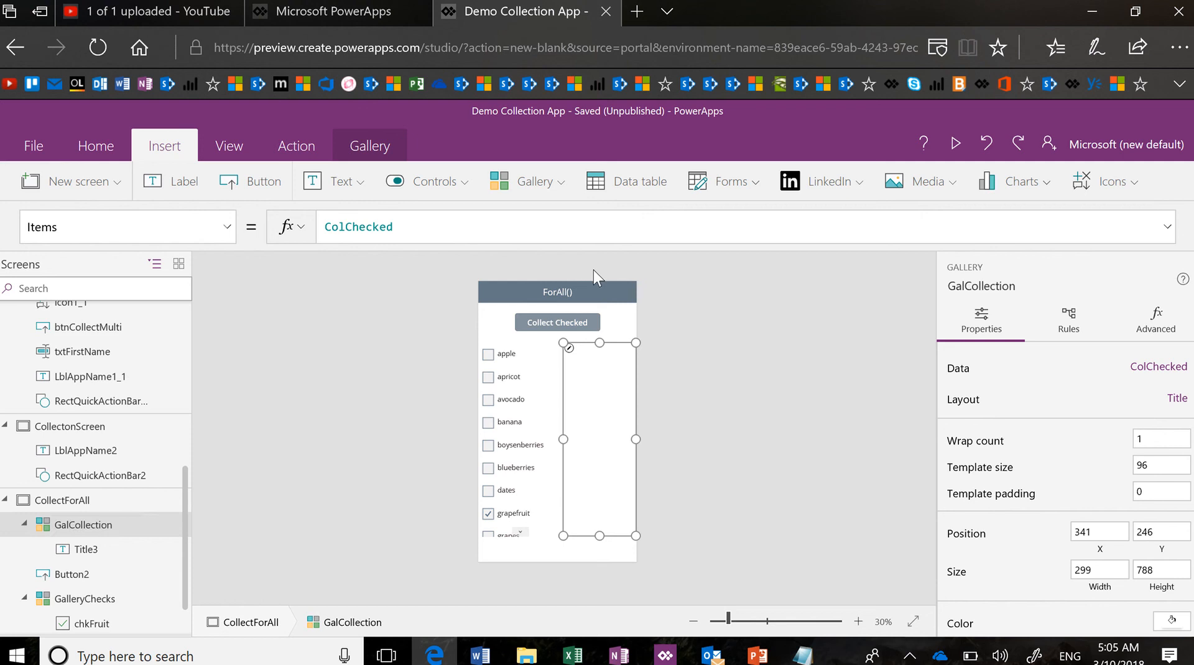
Preview the app and tick apple, avocado and banana in the fruit list
click(955, 147)
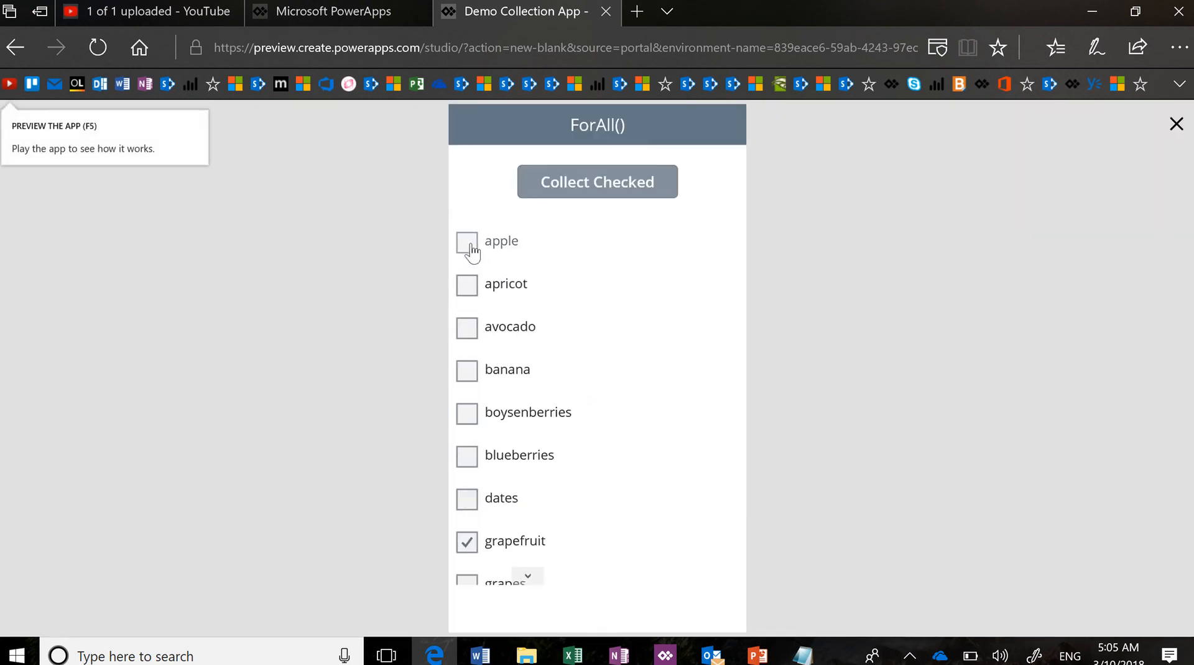
click(469, 245)
click(469, 336)
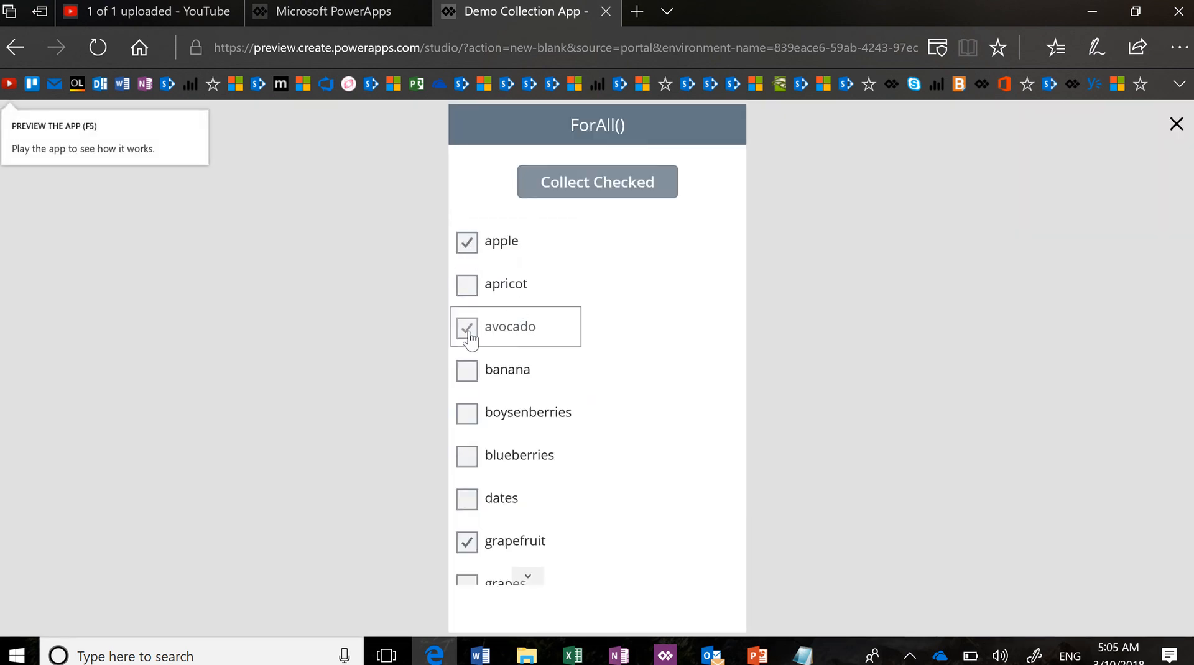
click(469, 371)
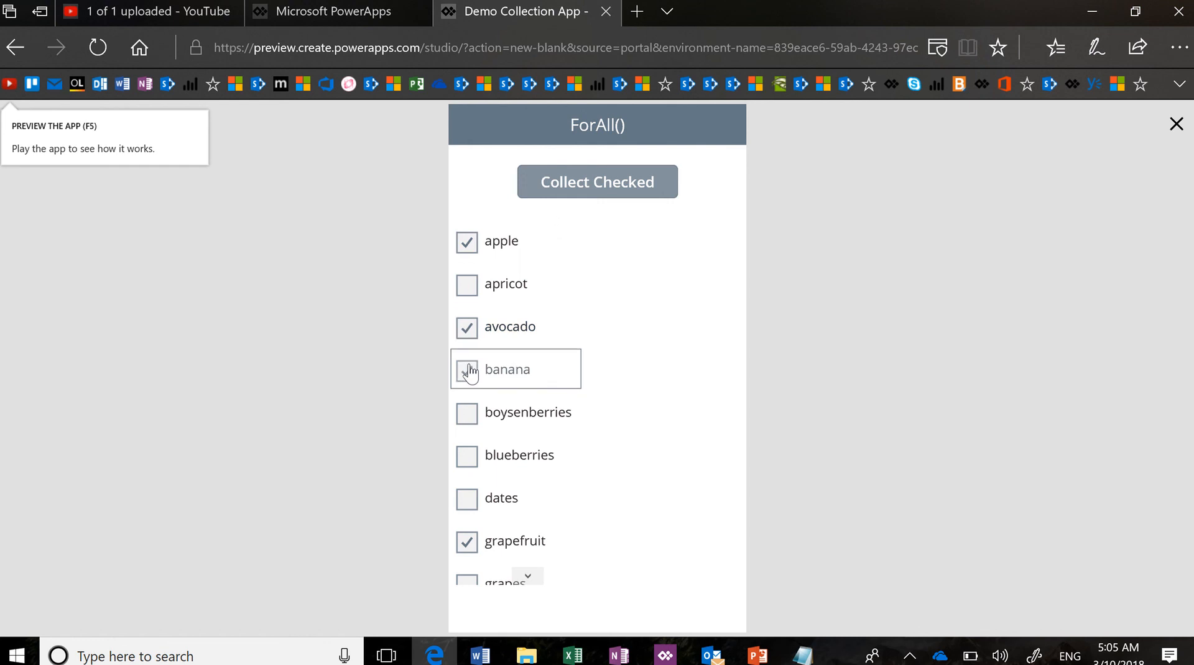
Collect the checked fruits into GalCollection, then exit the preview
scroll(544, 421, down, 3)
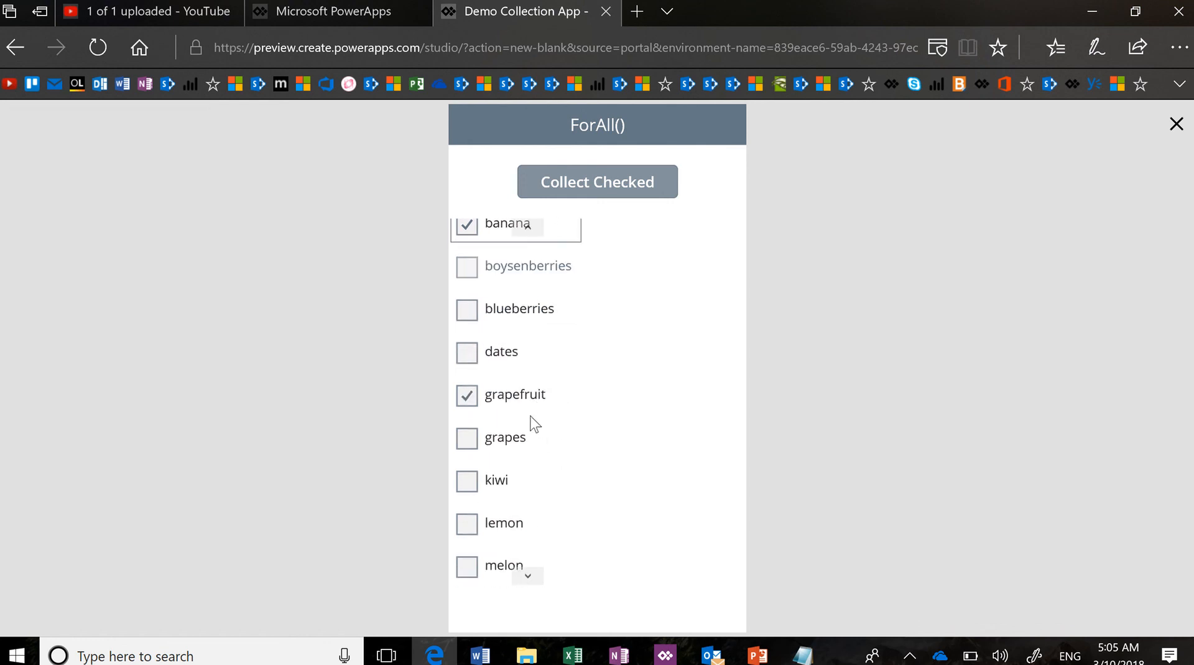
scroll(507, 541, up, 3)
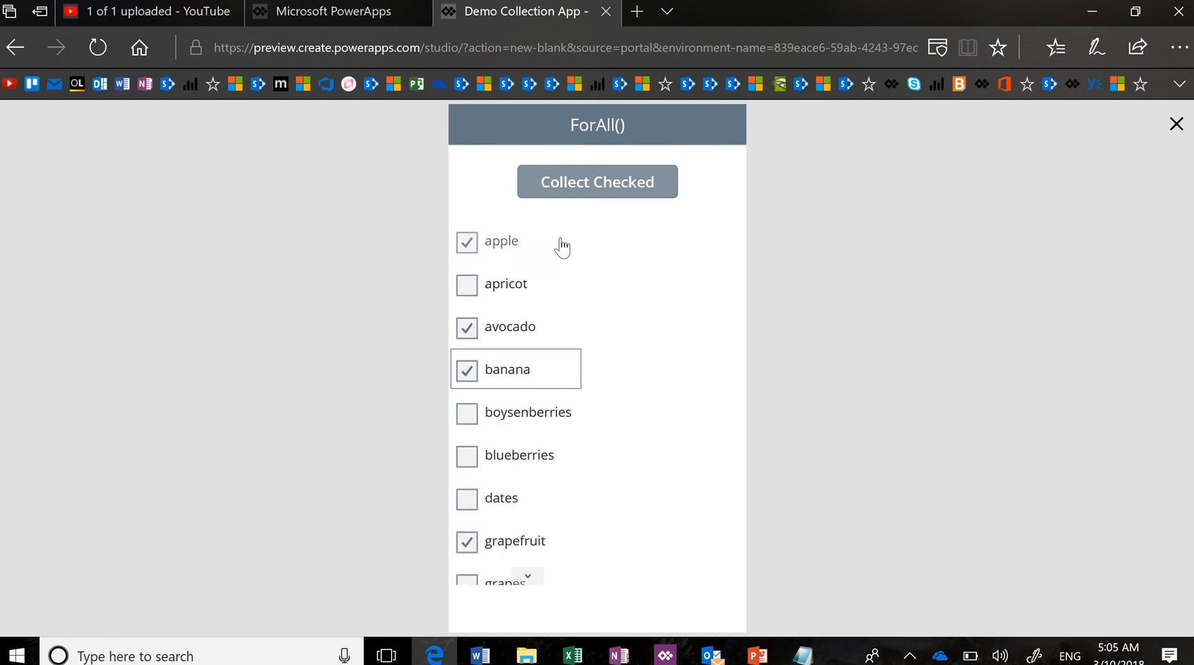
click(600, 181)
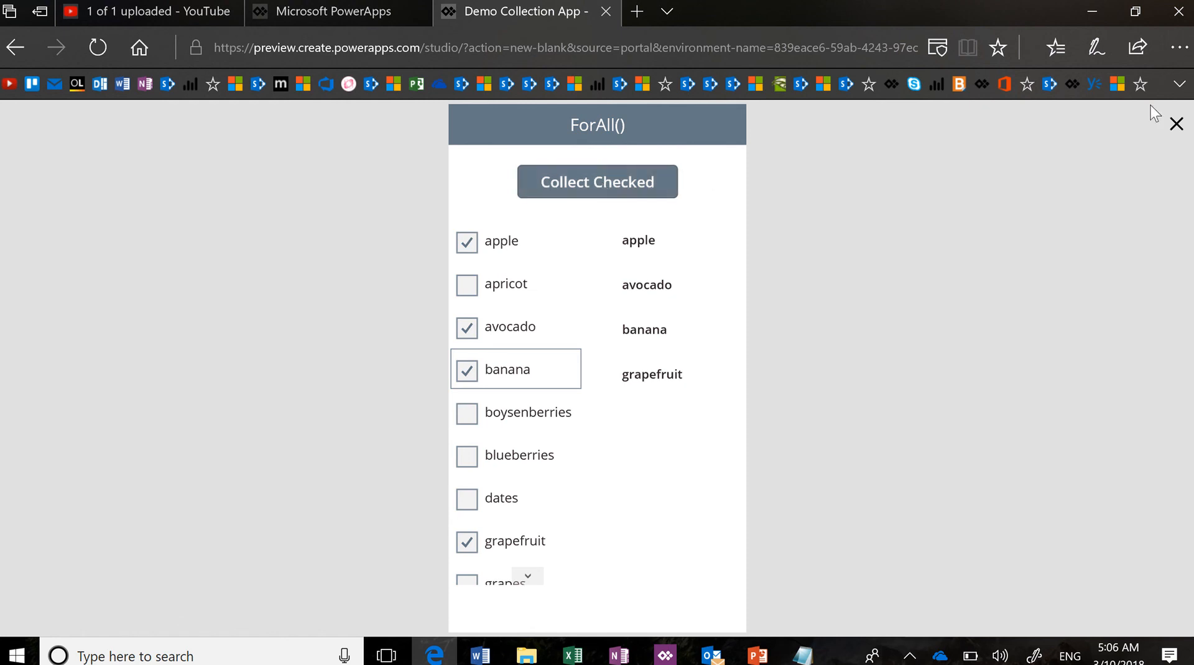
click(1177, 124)
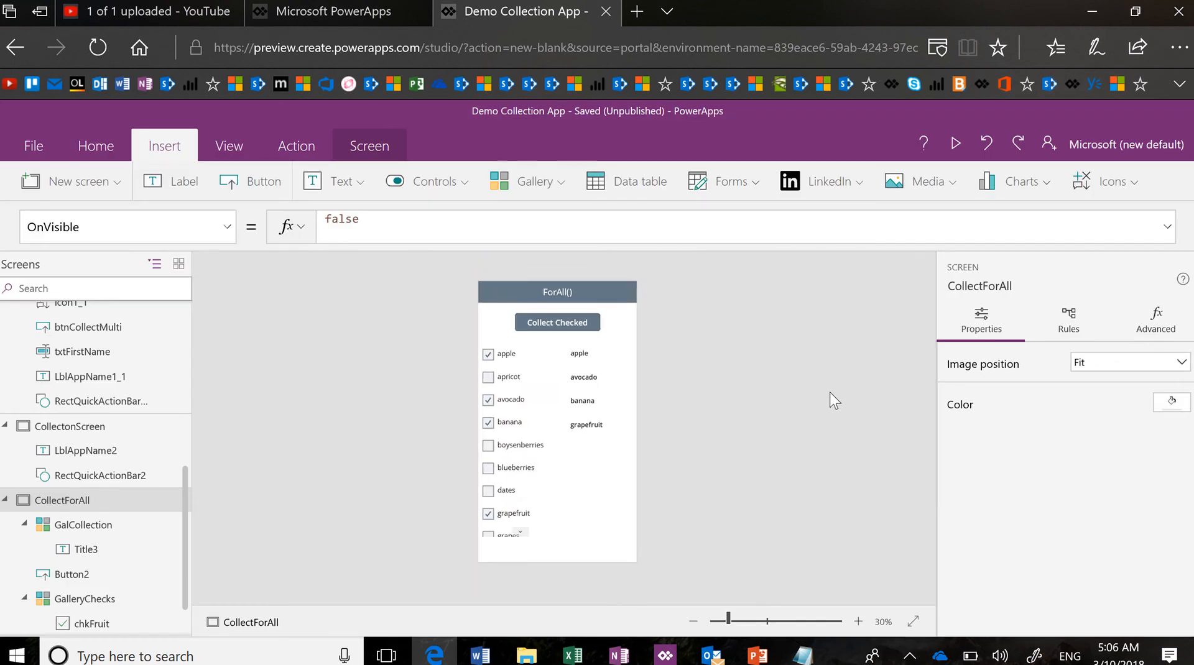
Zoom the canvas to 65% and scroll up to the top of the CollectForAll screen
click(754, 621)
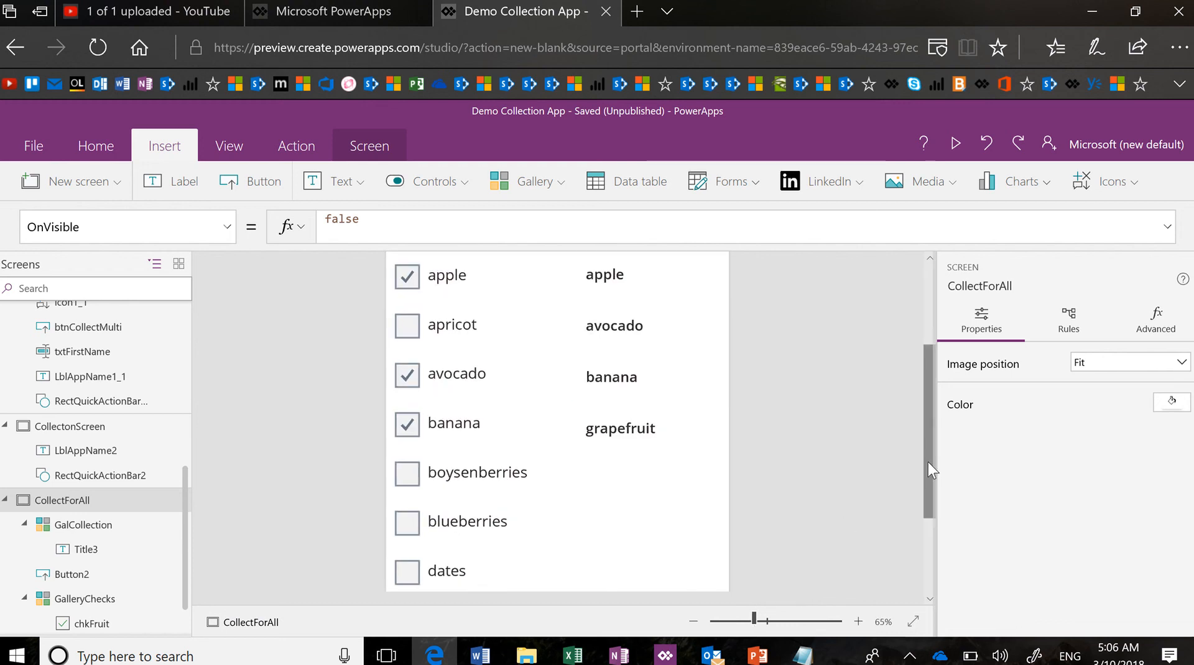
drag(928, 462, 931, 382)
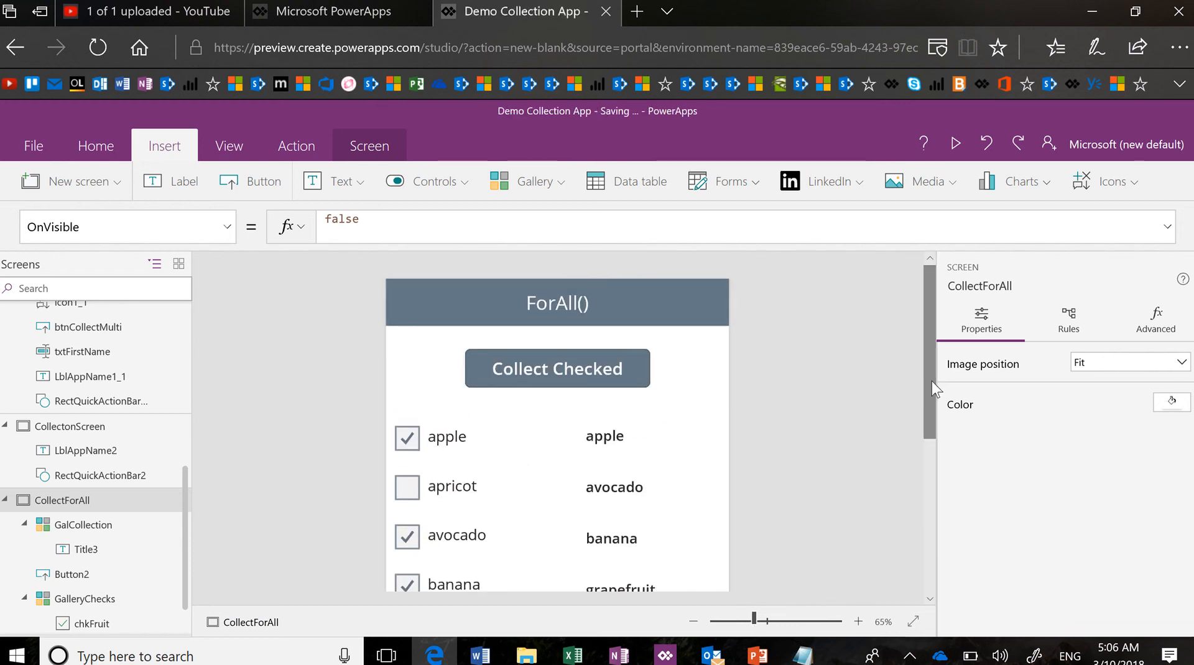